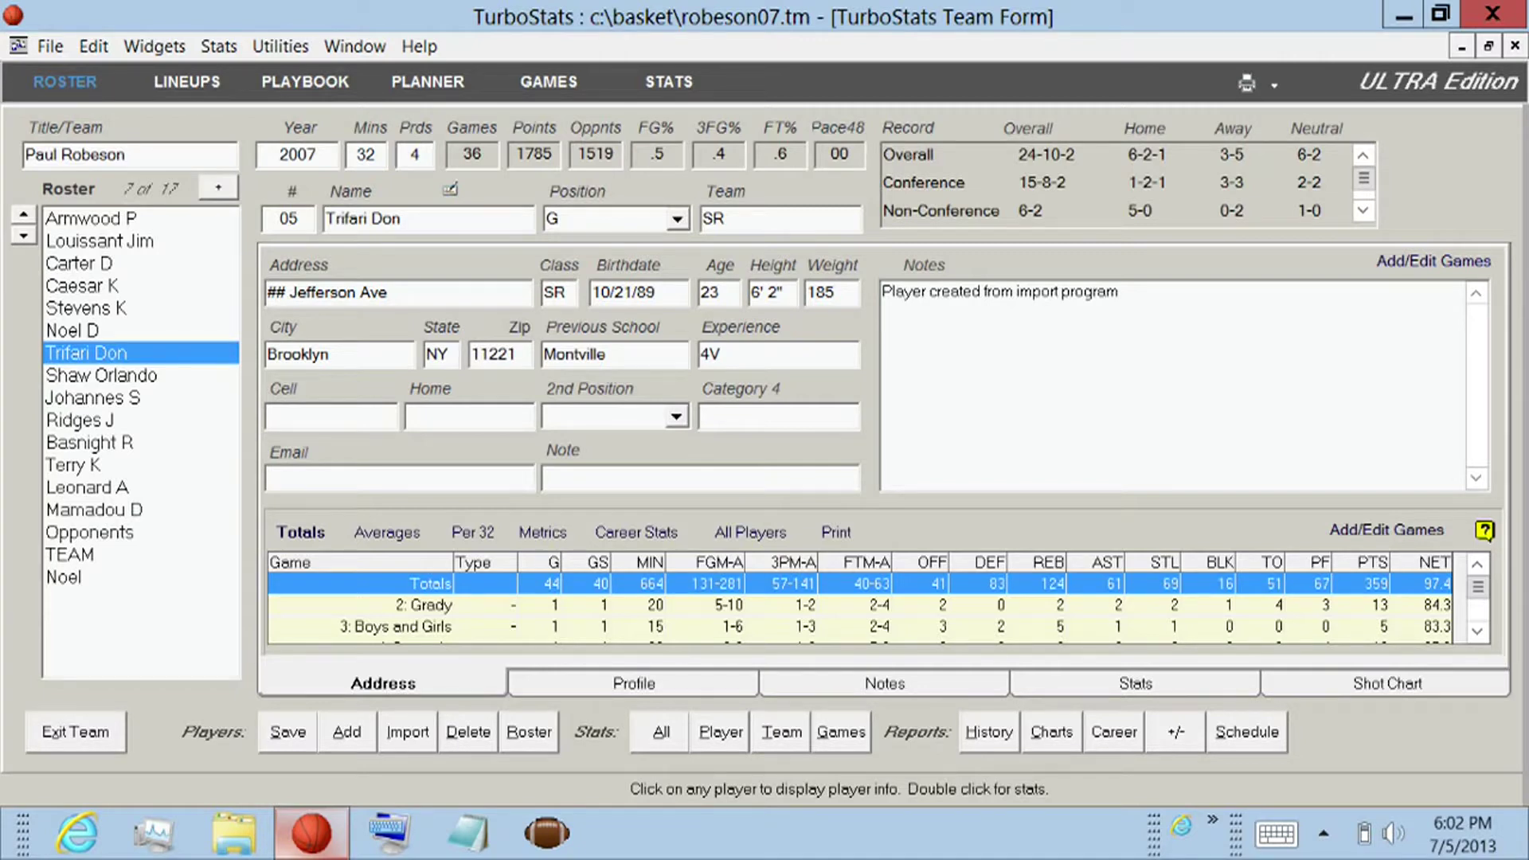
Add the matching portrait from the photos folder to player number 05's profile and save the player.
{"action": "left_click", "coordinate": [427, 218]}
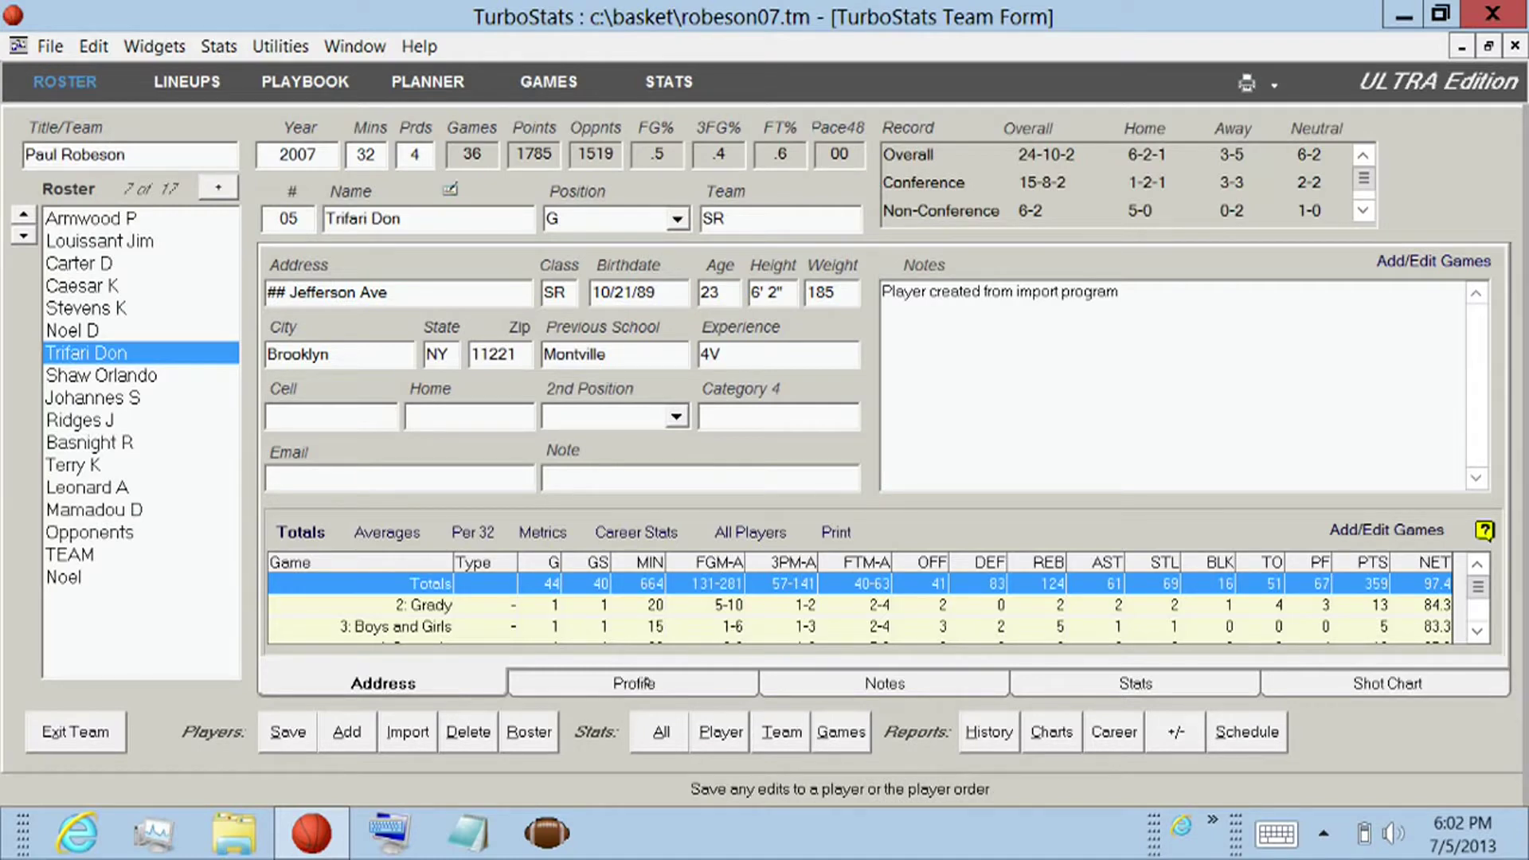
{"action": "left_click", "coordinate": [649, 682]}
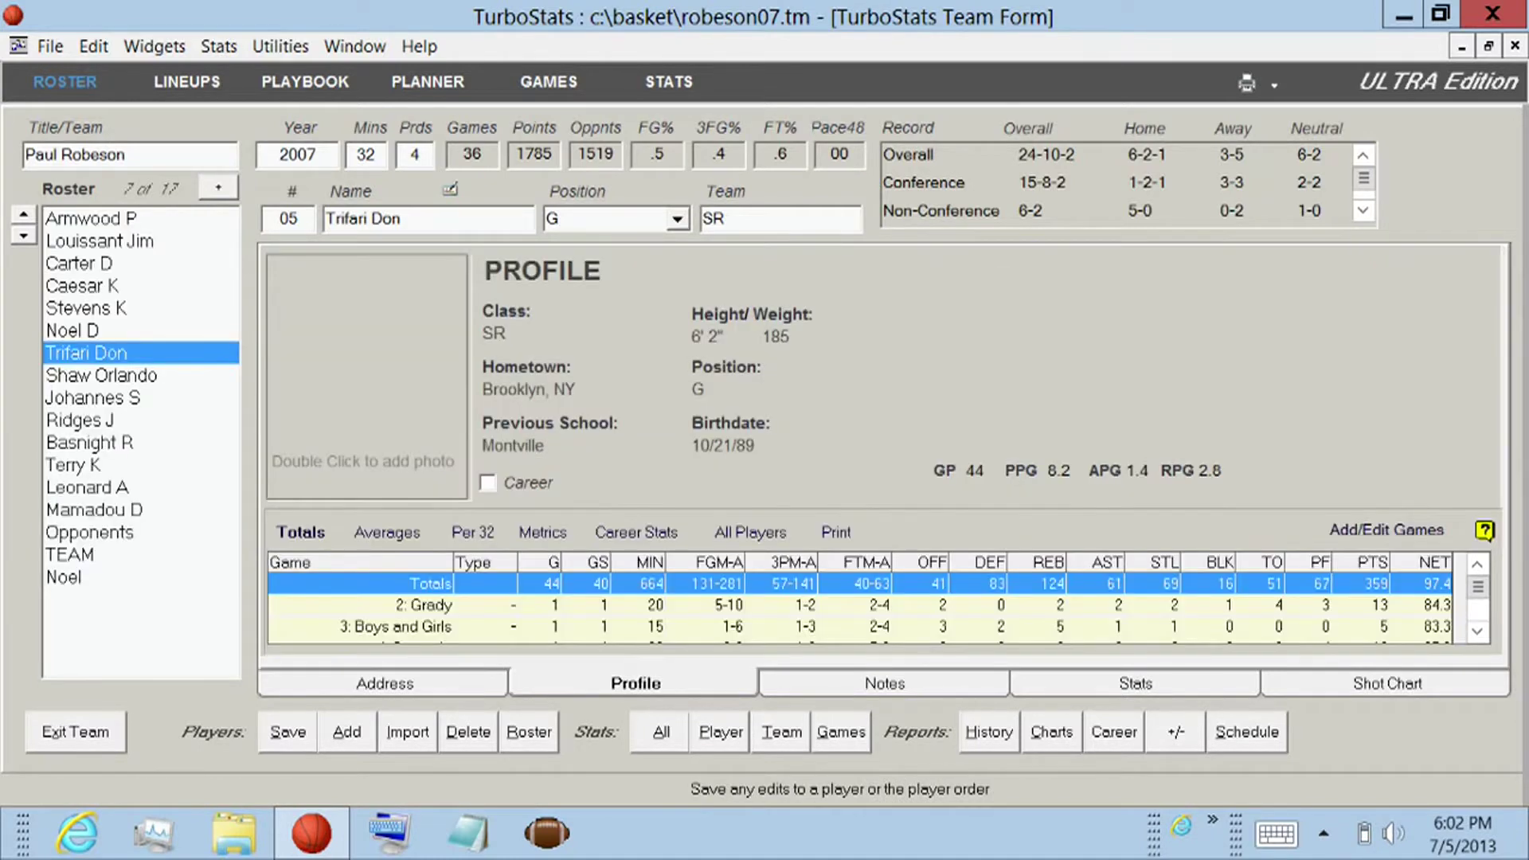
{"action": "double_click", "coordinate": [374, 346]}
{"action": "key", "text": "Return"}
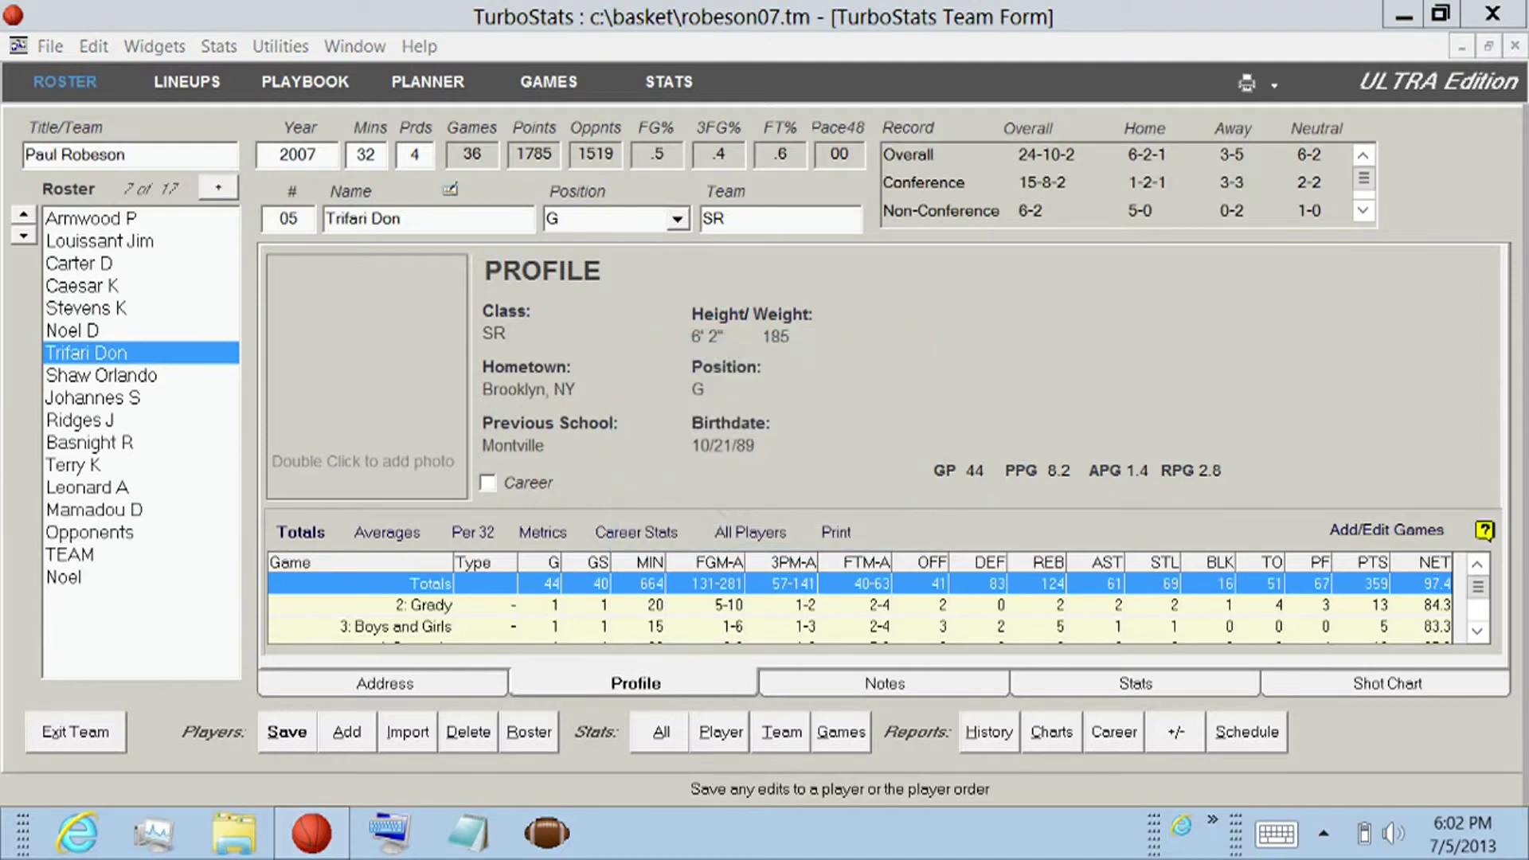
{"action": "left_click", "coordinate": [444, 259]}
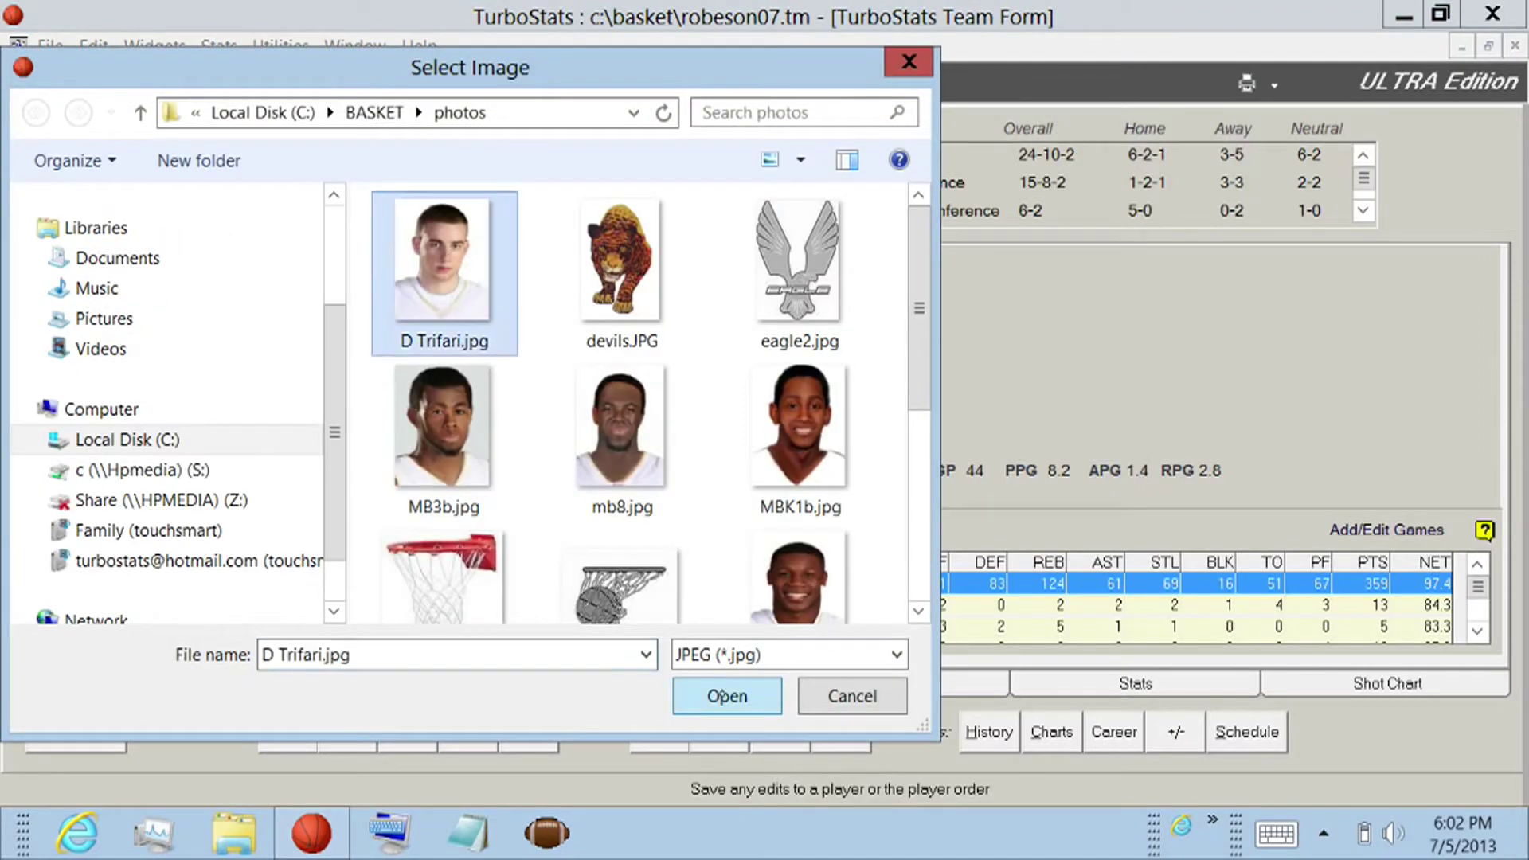
{"action": "left_click", "coordinate": [739, 711]}
{"action": "left_click", "coordinate": [288, 731]}
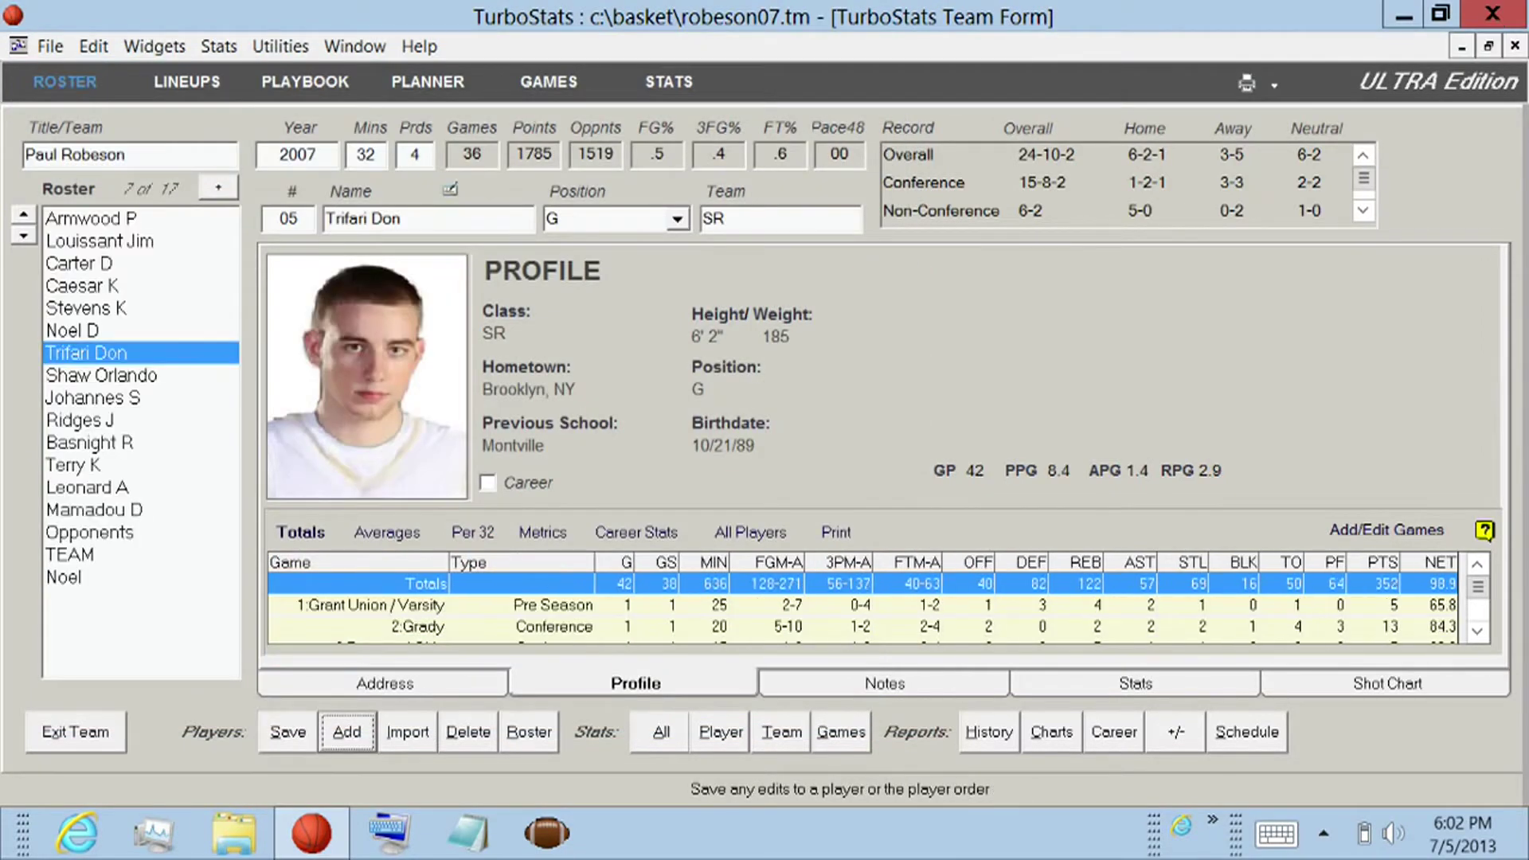
View the TEAM entry's profile in the roster and open the team's games.
{"action": "left_click", "coordinate": [76, 556]}
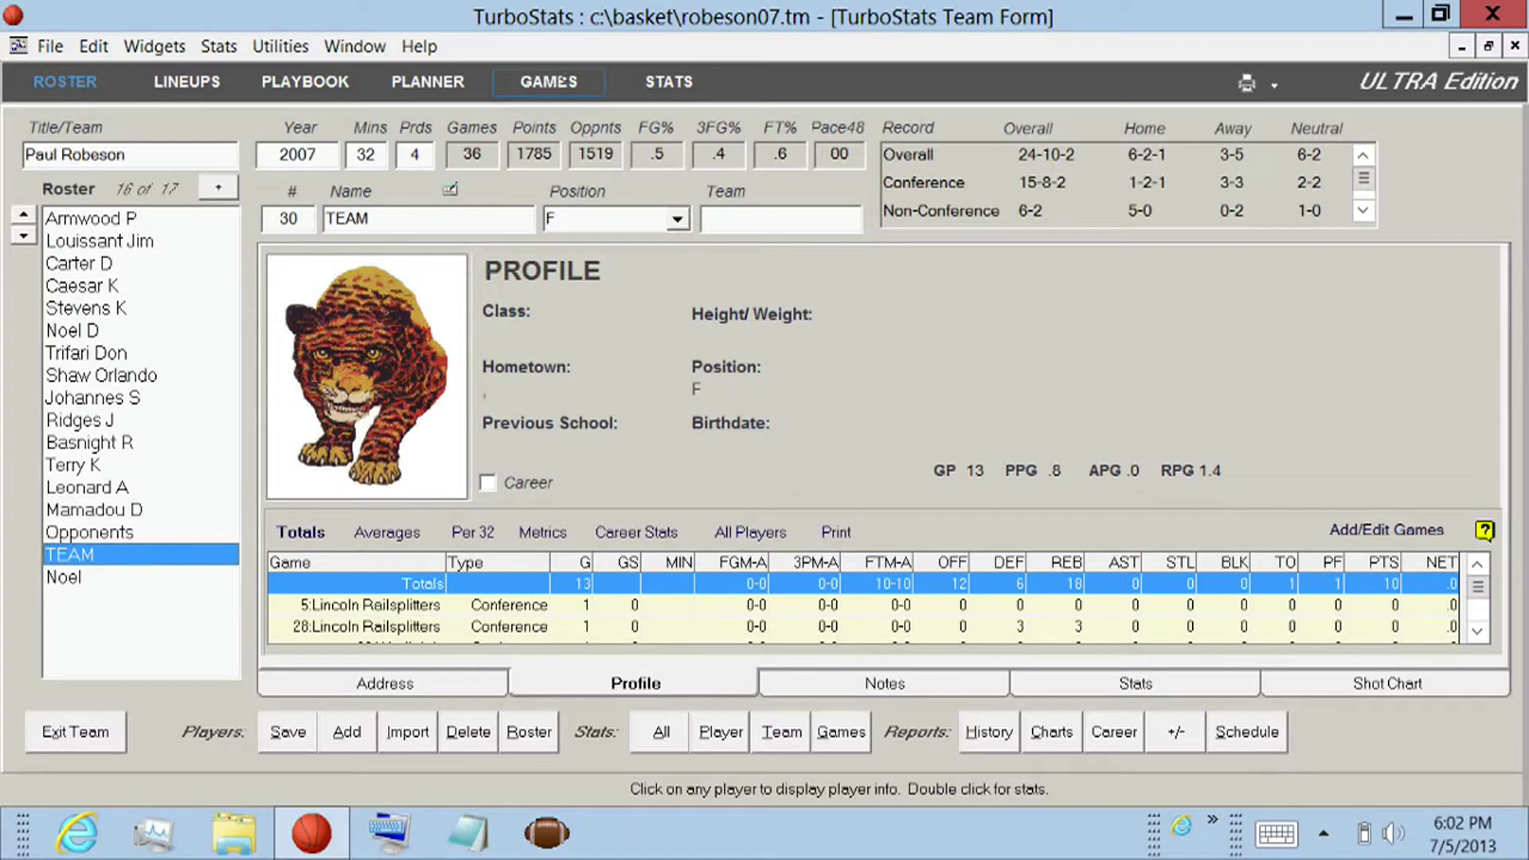
{"action": "left_click", "coordinate": [562, 79]}
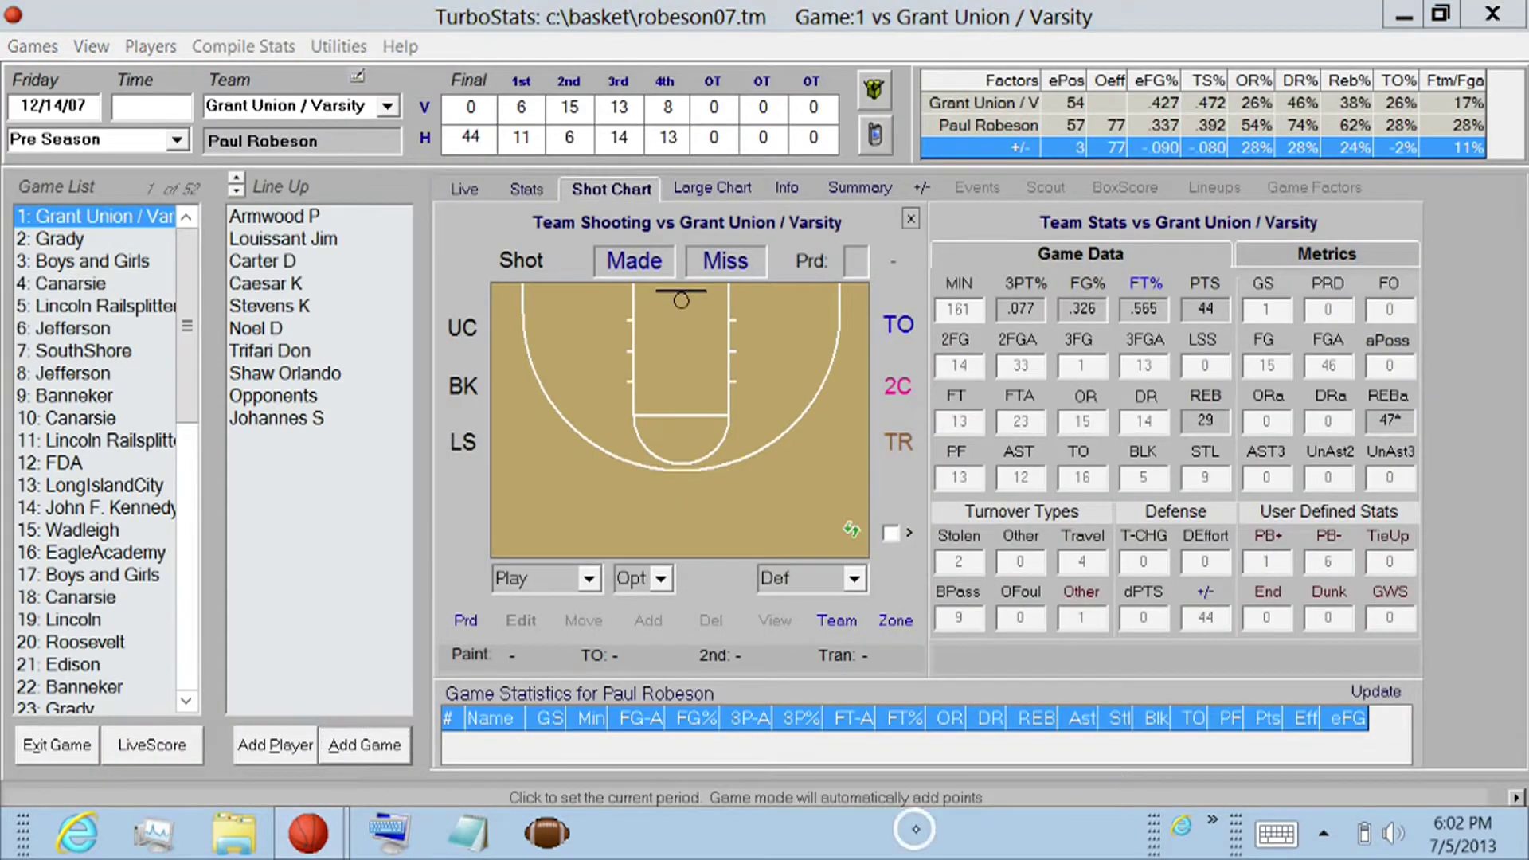
Set the Windows taskbar to auto-hide.
{"action": "right_click", "coordinate": [914, 829]}
{"action": "left_click", "coordinate": [1019, 812]}
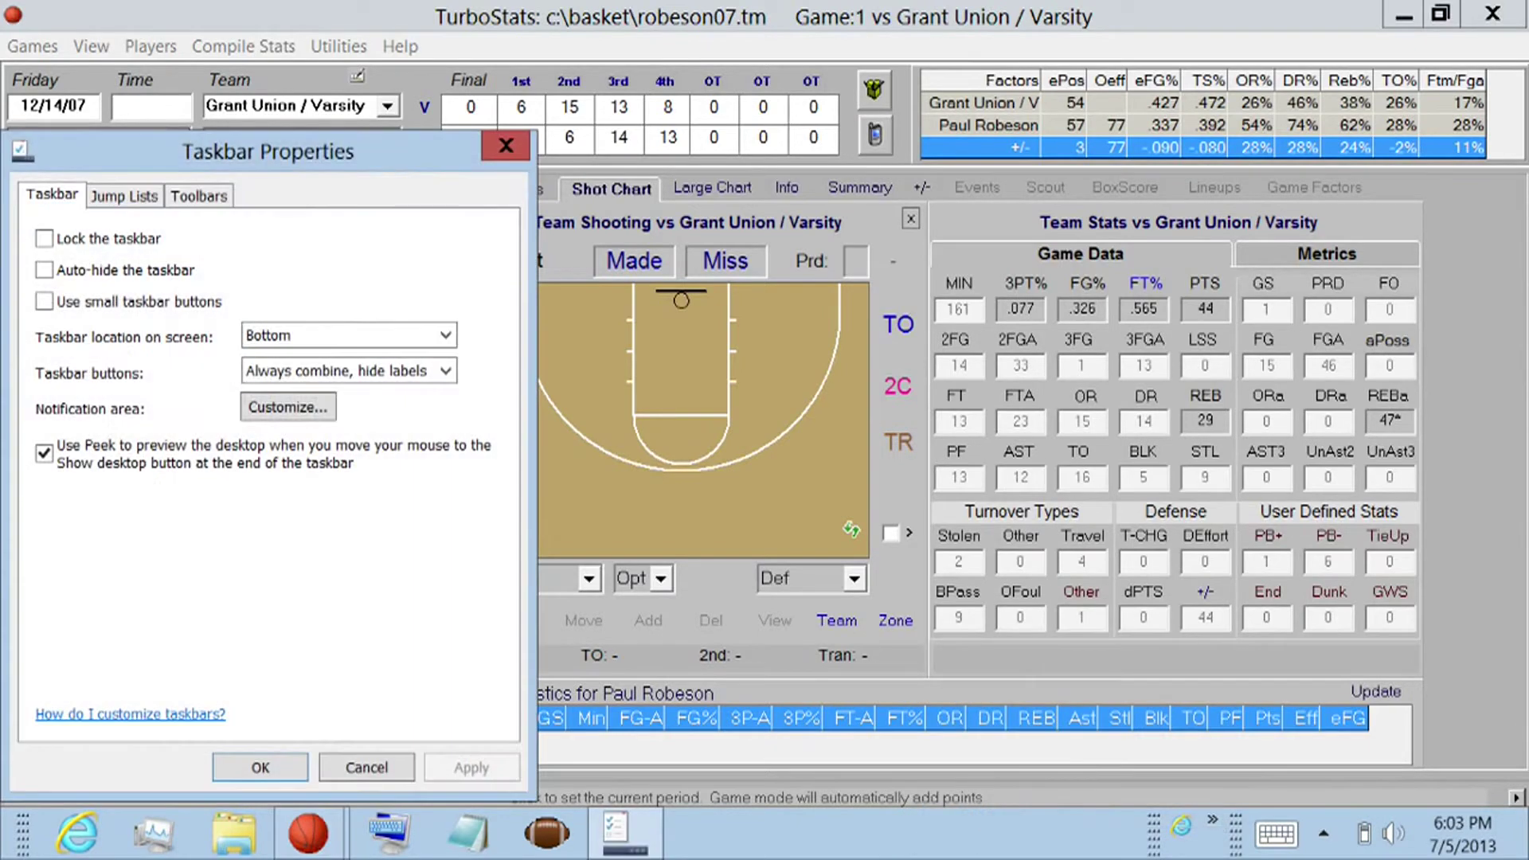
{"action": "left_click", "coordinate": [44, 270]}
{"action": "left_click", "coordinate": [255, 767]}
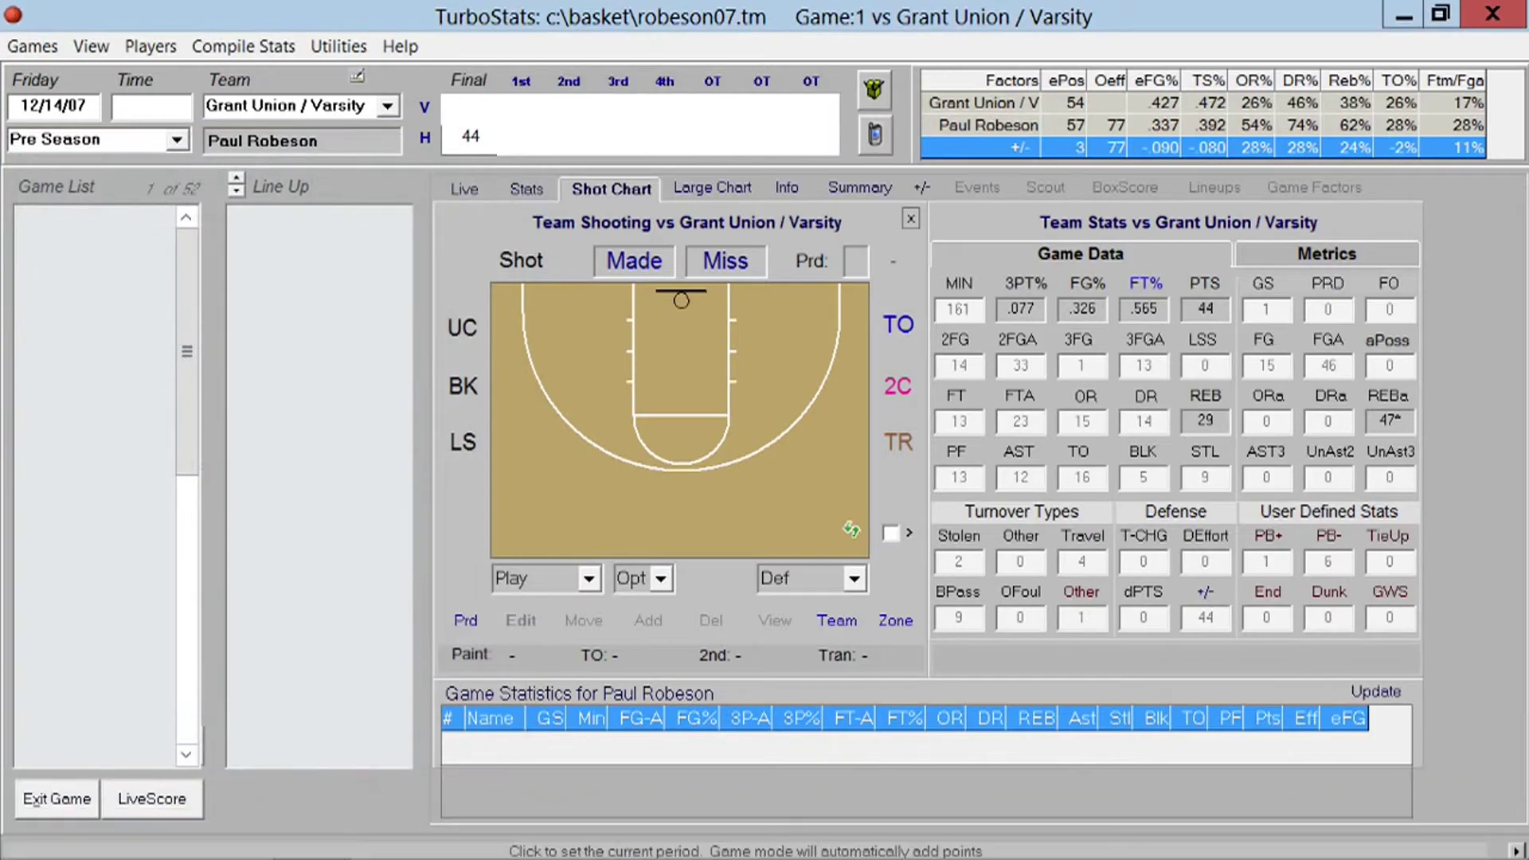
Exit and reopen the games screen, and start live scoring for a new game.
{"action": "key", "text": "alt+x"}
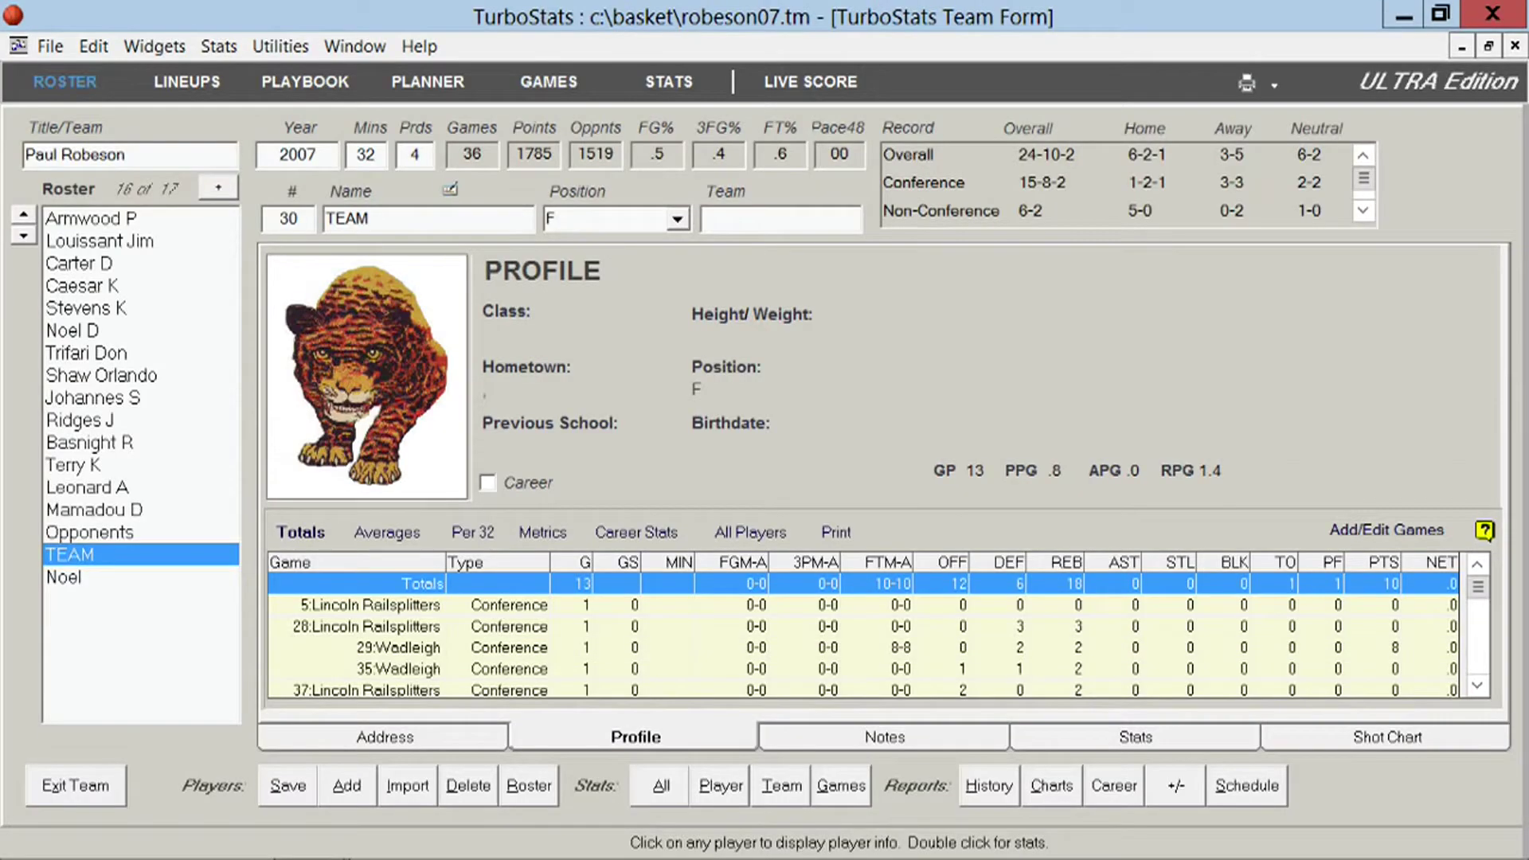
{"action": "left_click", "coordinate": [550, 82]}
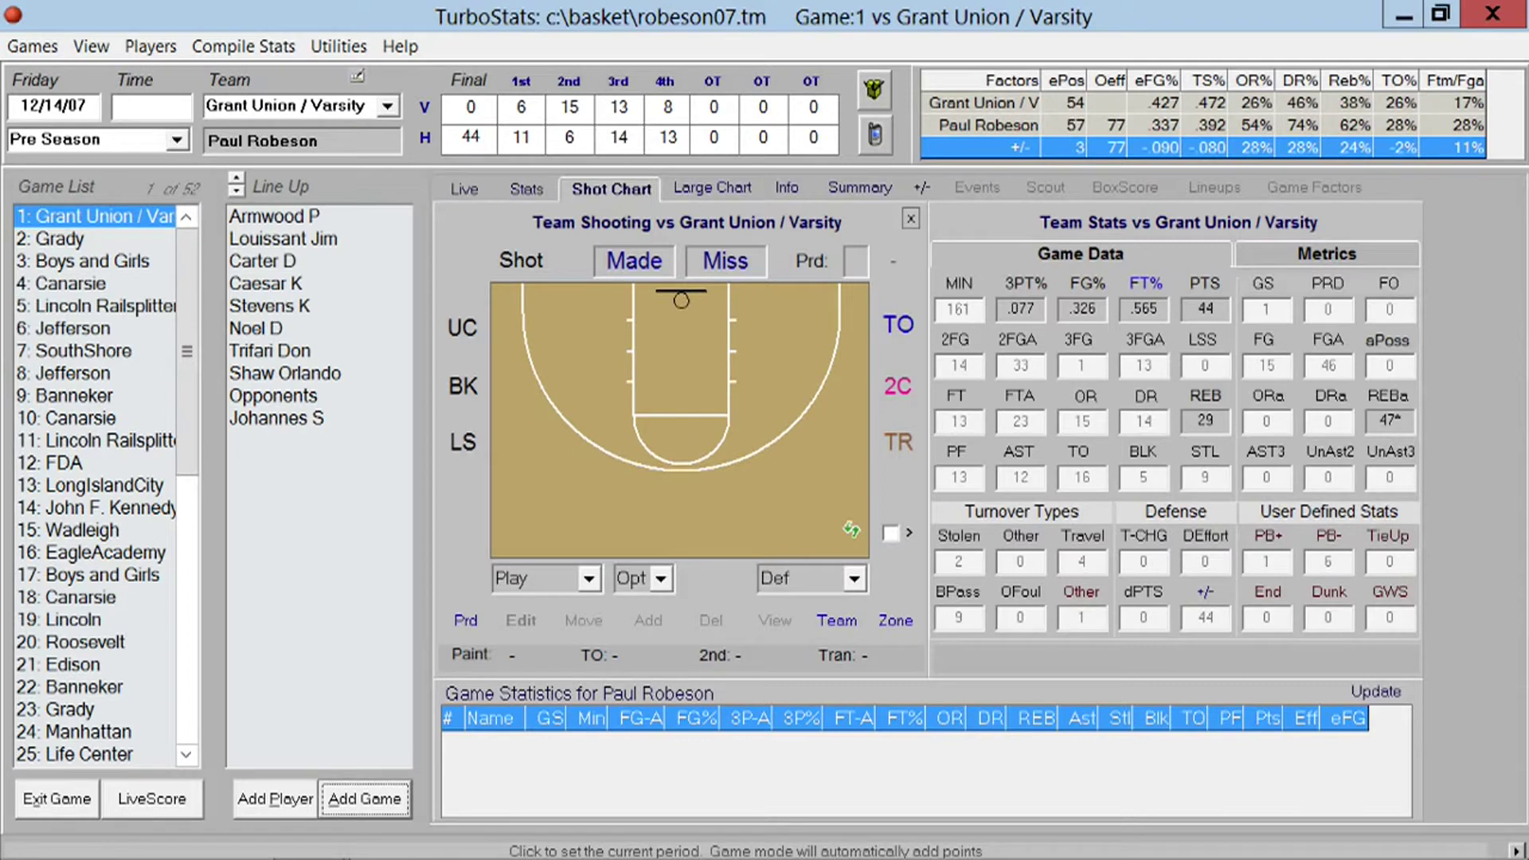
{"action": "left_click", "coordinate": [368, 796]}
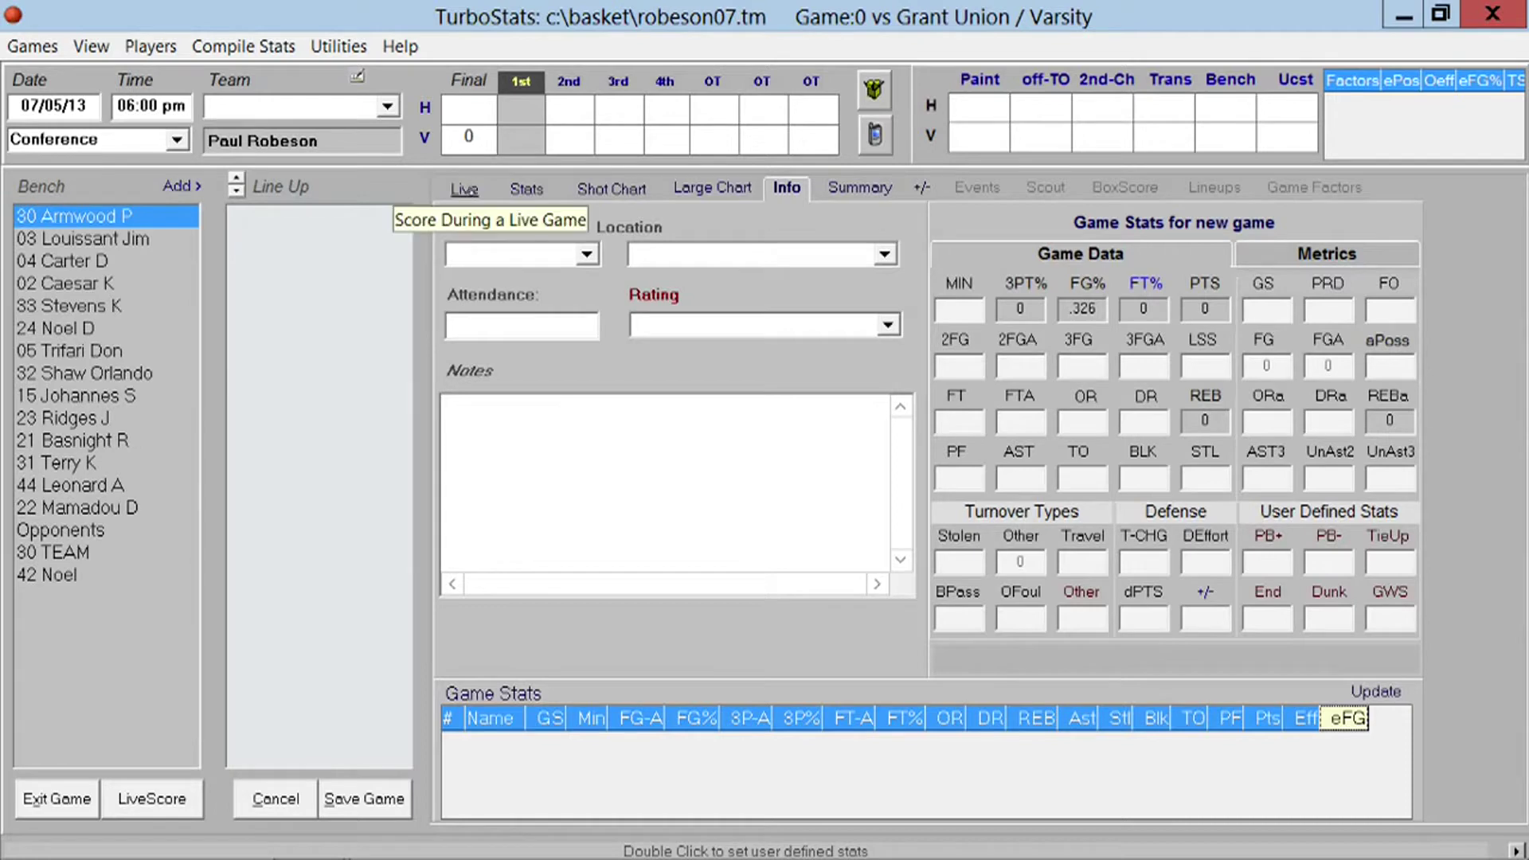
{"action": "left_click", "coordinate": [155, 797]}
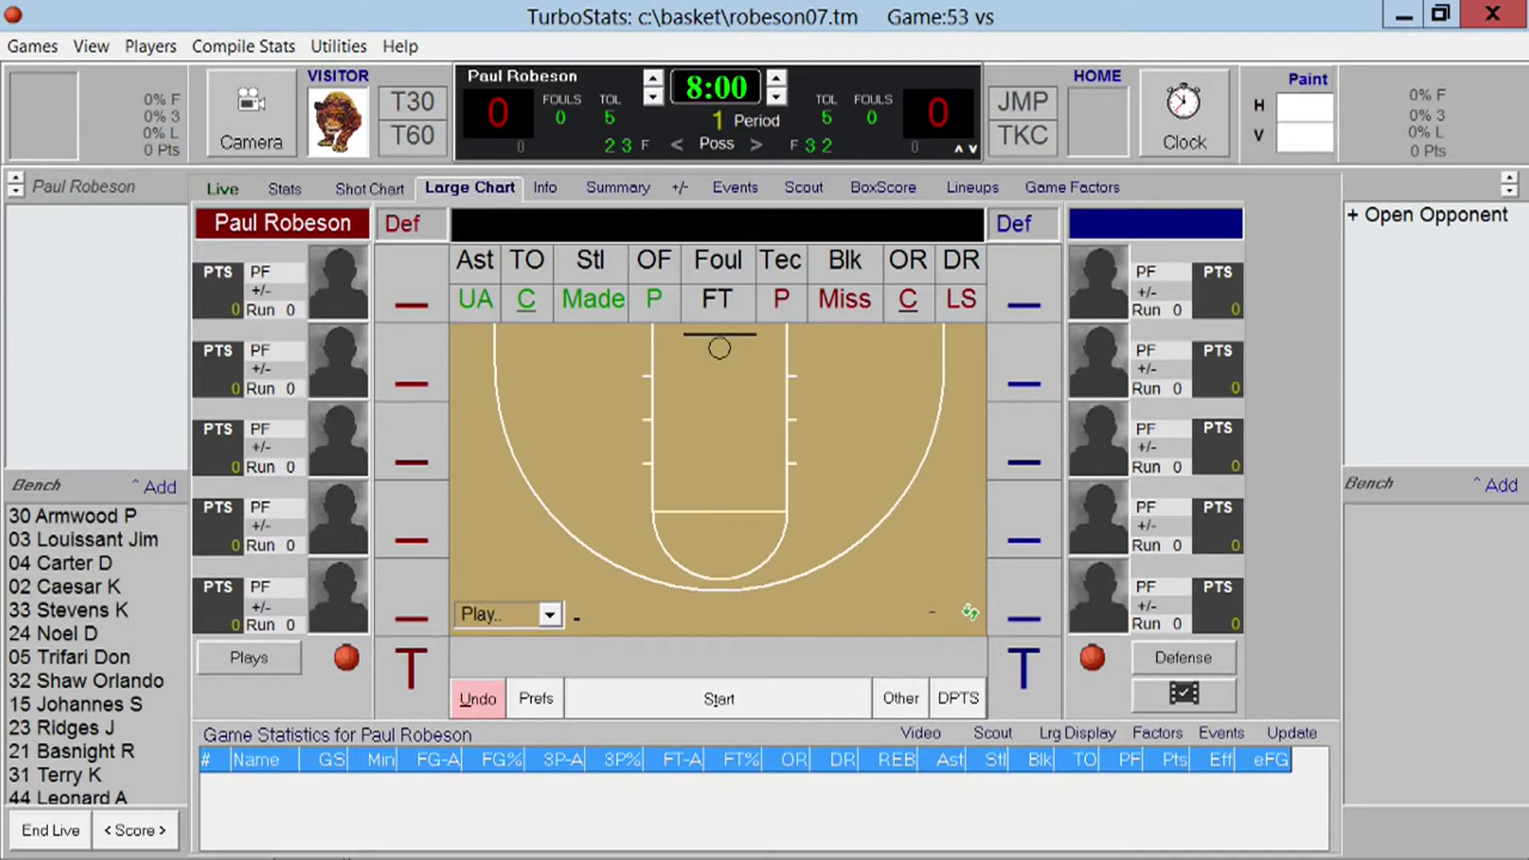
Load sample.tm from the C:\BASKET folder as the opponent and create a new game for that team.
{"action": "left_click", "coordinate": [1423, 213]}
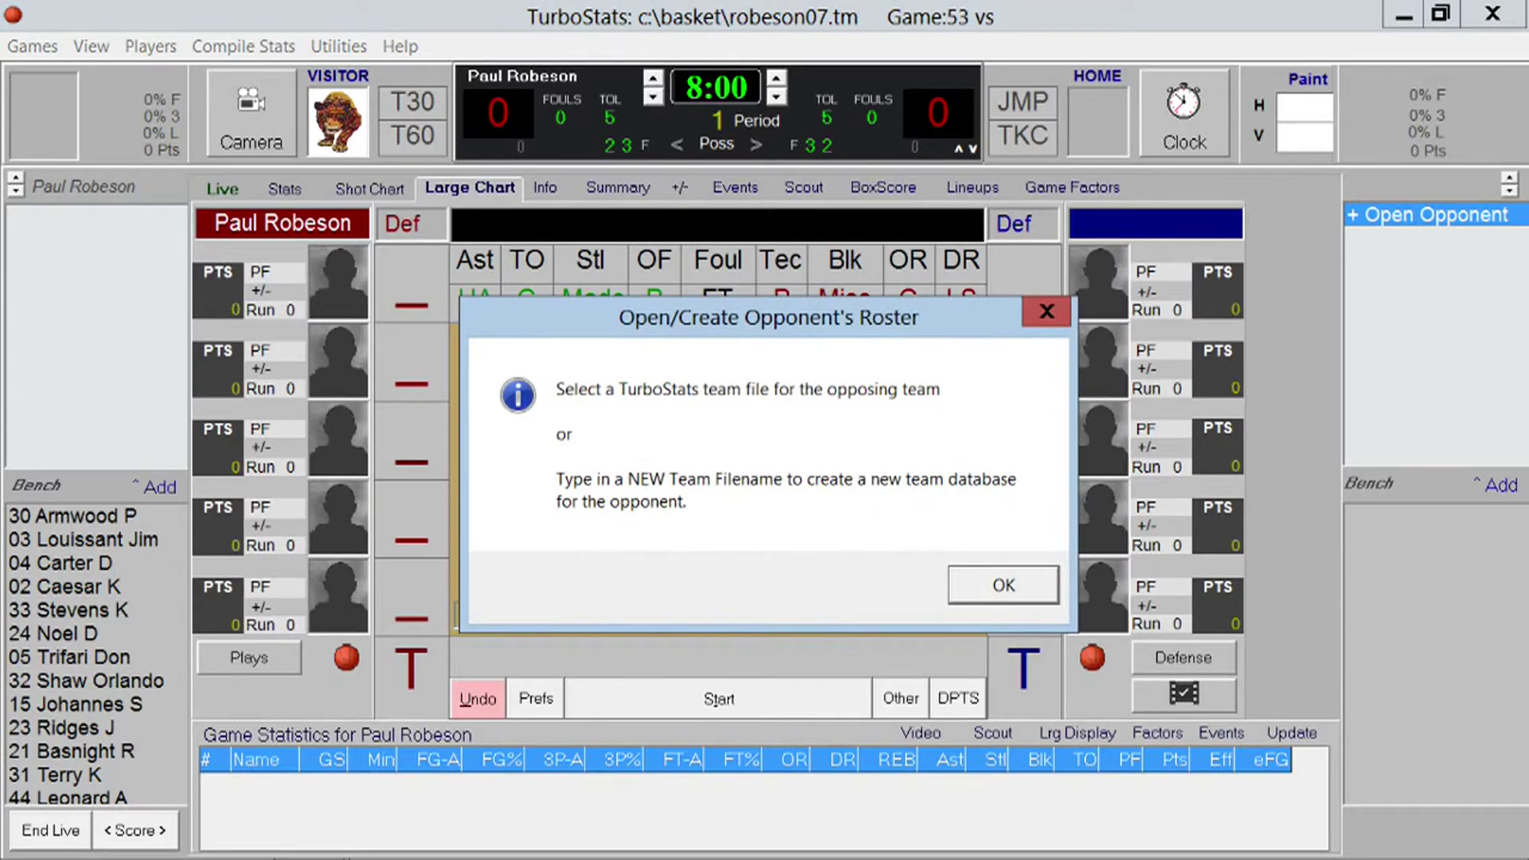
{"action": "left_click", "coordinate": [1002, 584]}
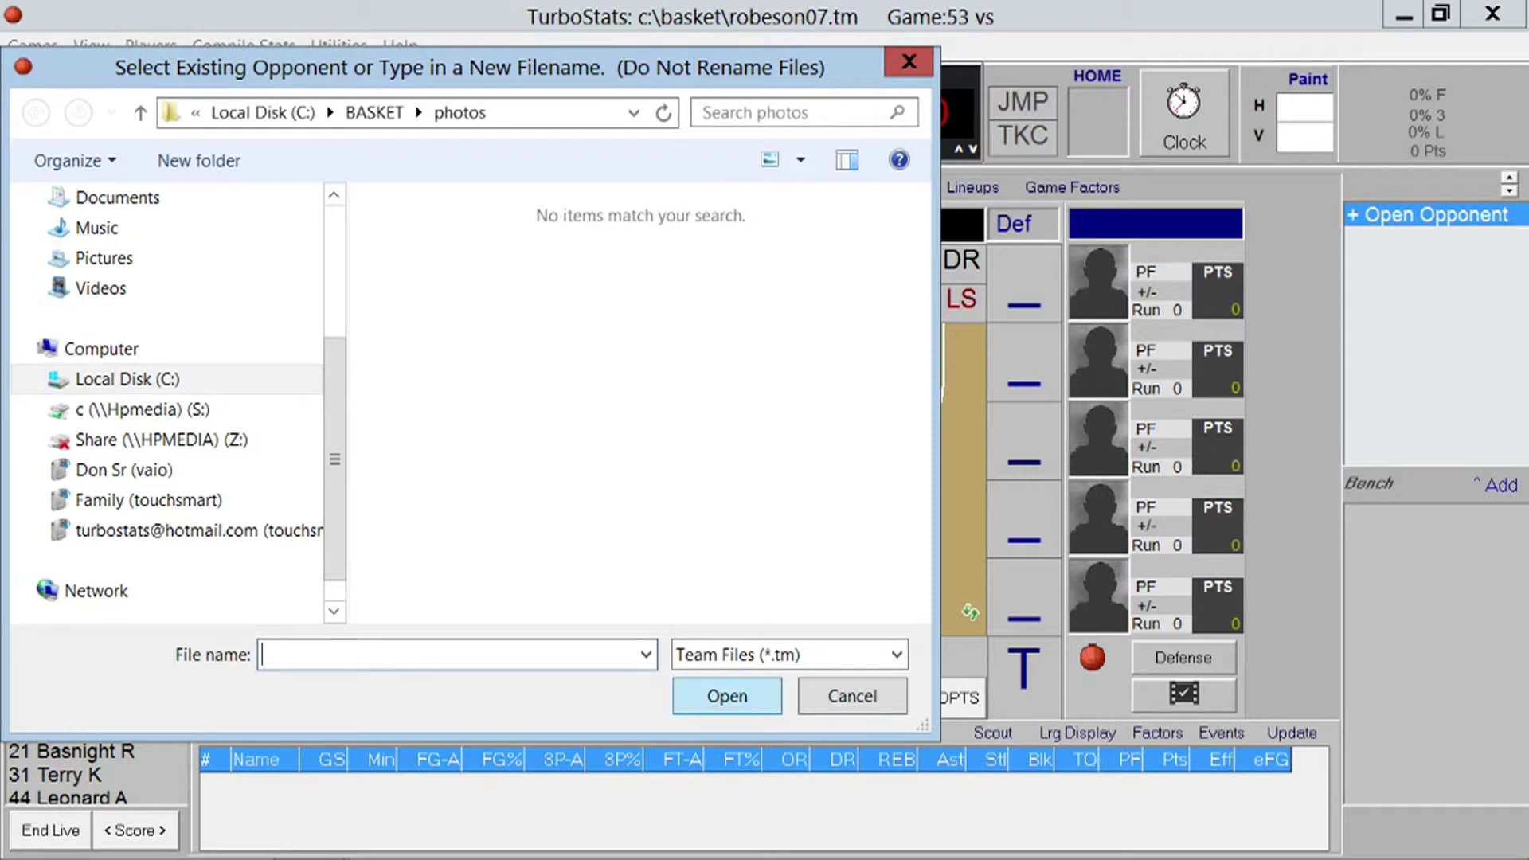
{"action": "left_click", "coordinate": [167, 379]}
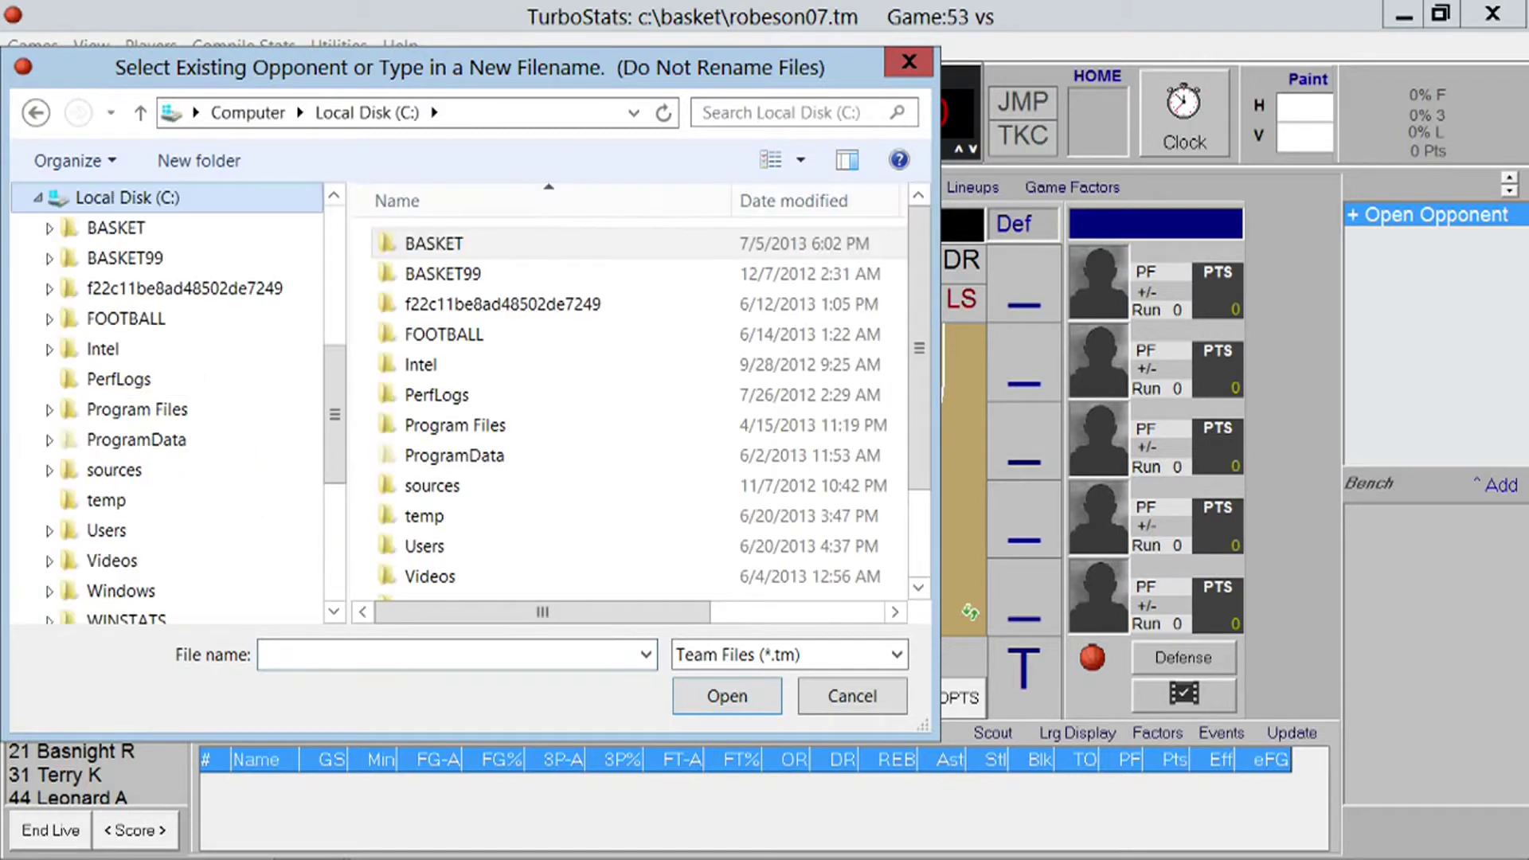
{"action": "double_click", "coordinate": [446, 243]}
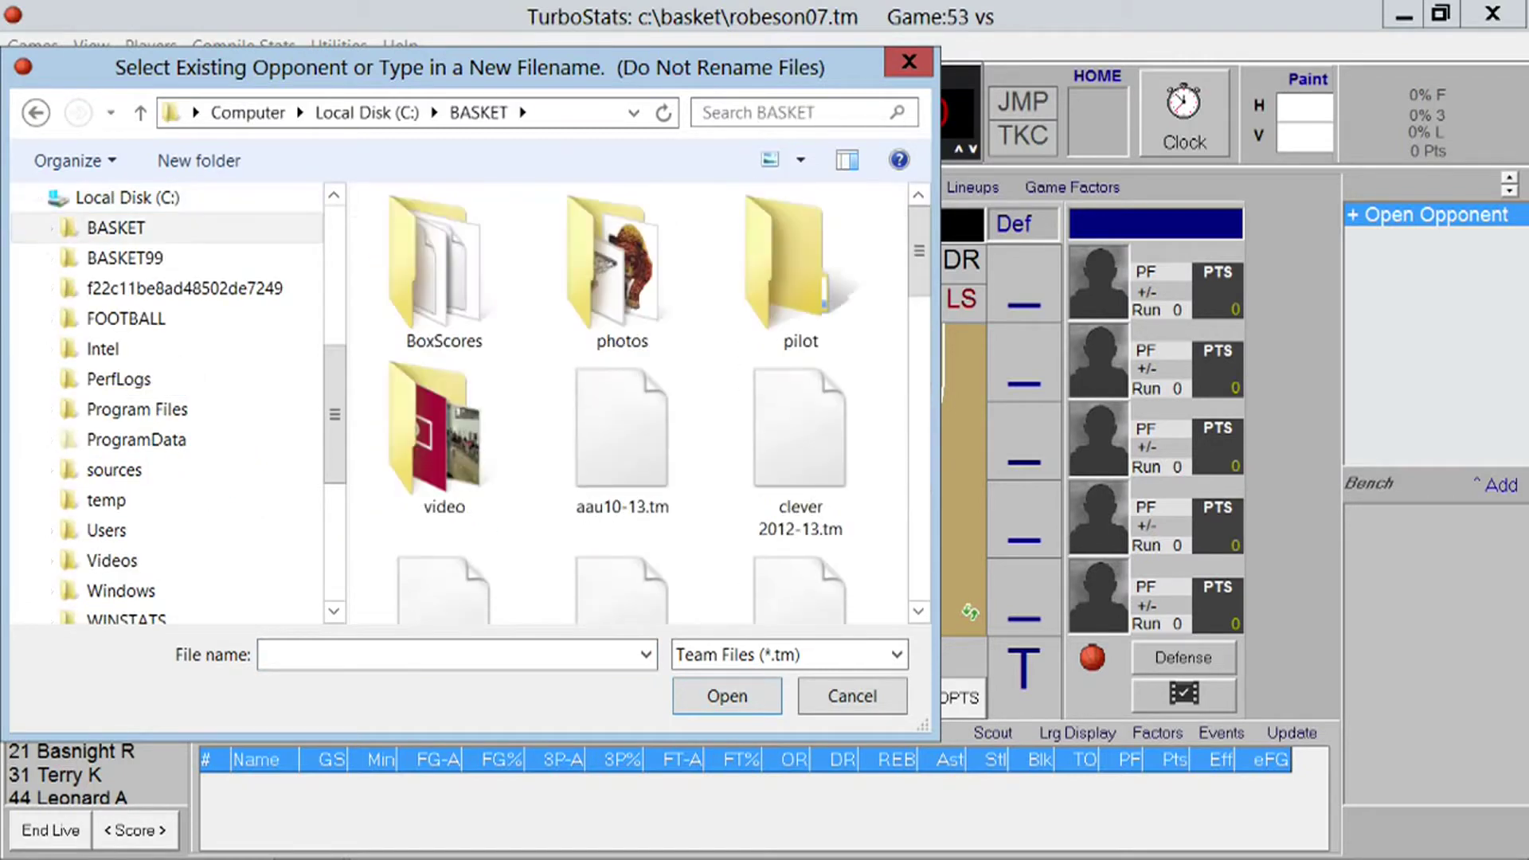
{"action": "left_click_drag", "start_coordinate": [919, 253], "coordinate": [919, 551]}
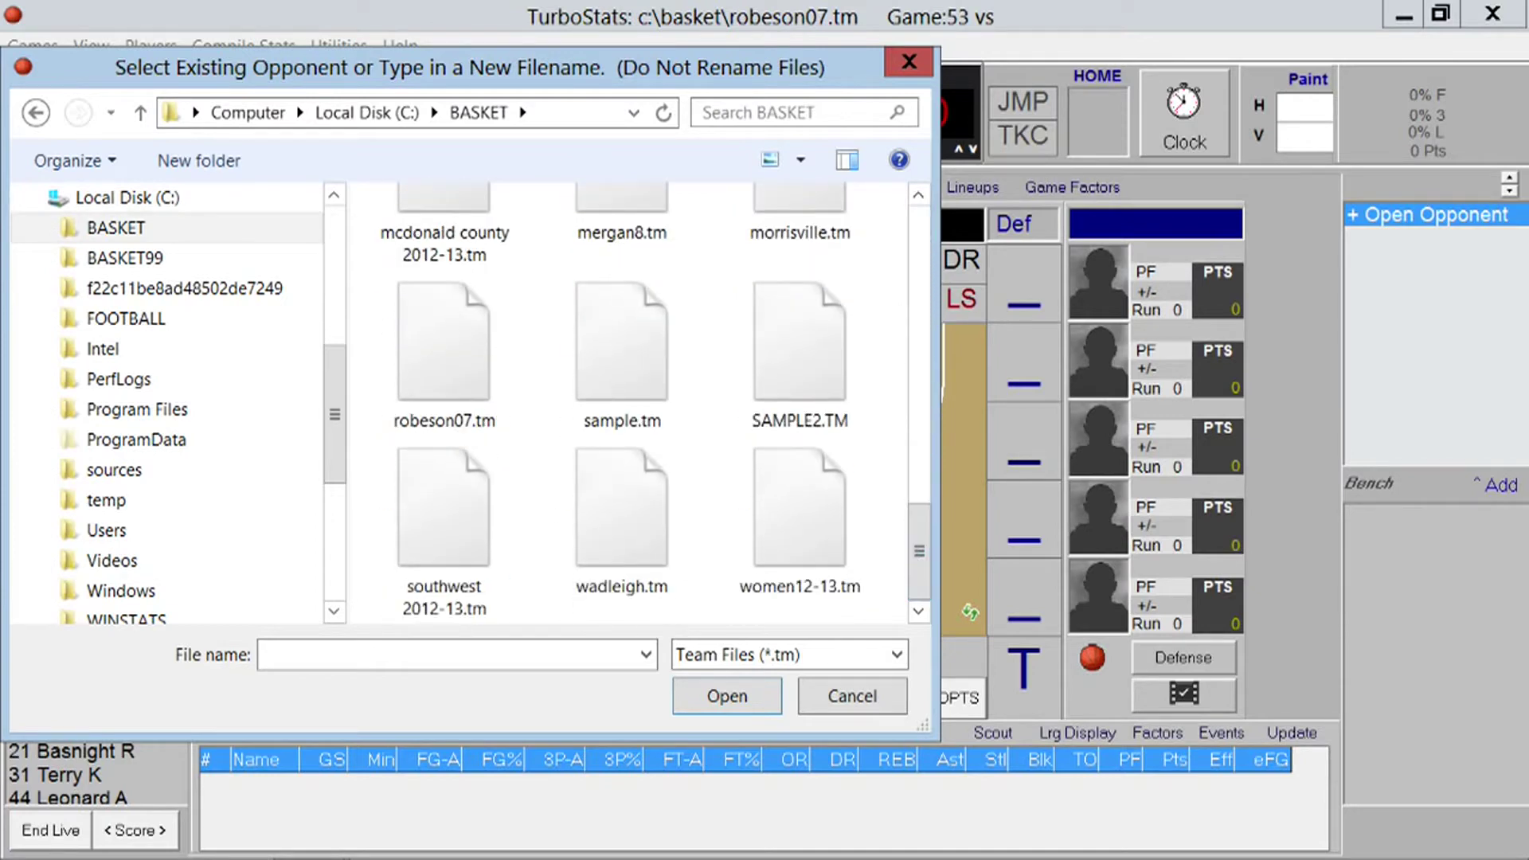
{"action": "left_click", "coordinate": [618, 342]}
{"action": "left_click", "coordinate": [725, 691]}
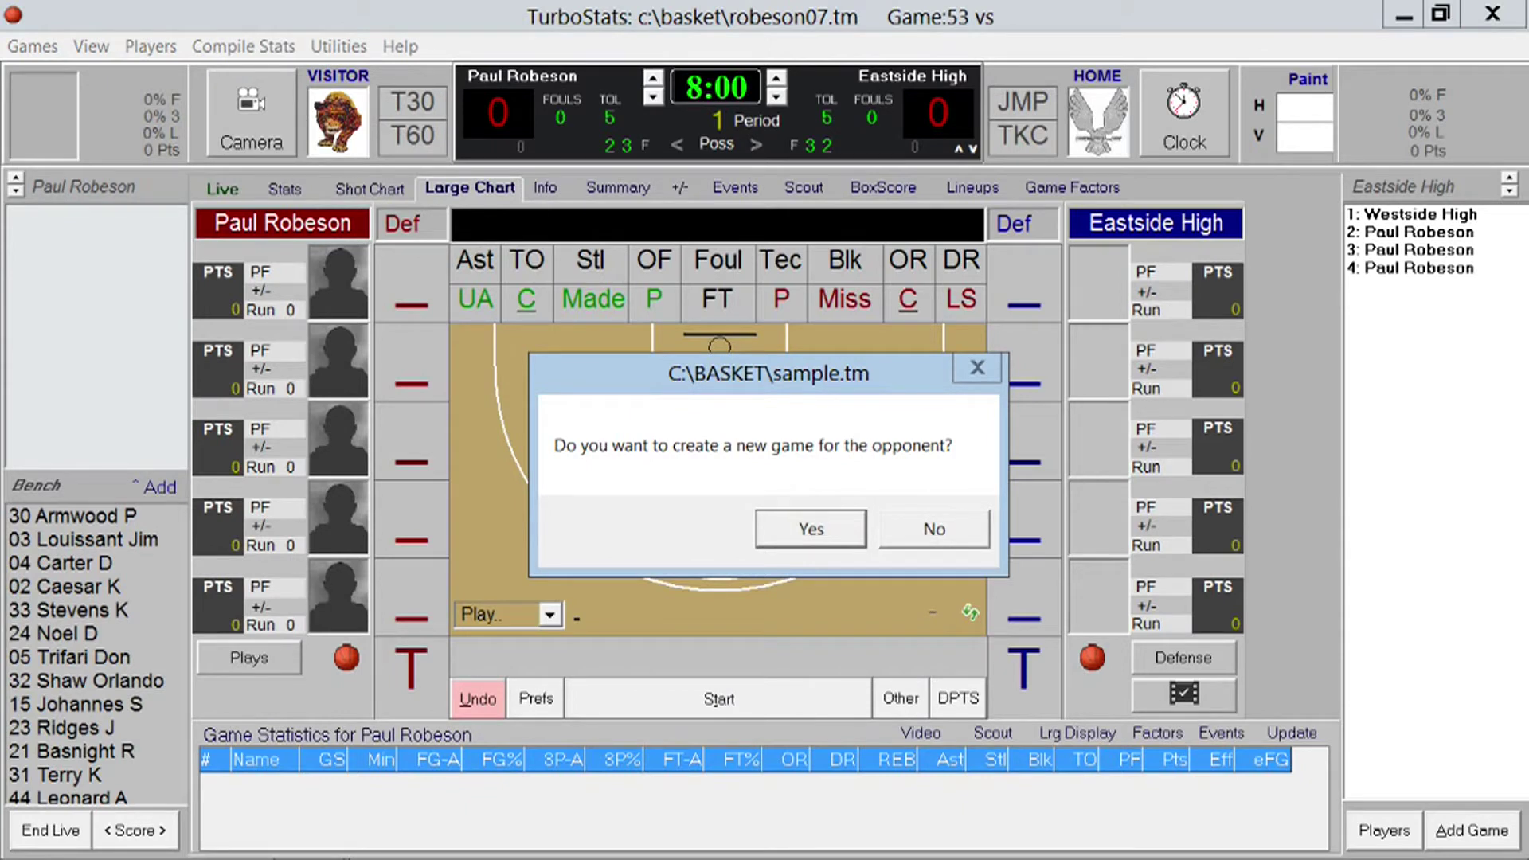
{"action": "left_click", "coordinate": [810, 528]}
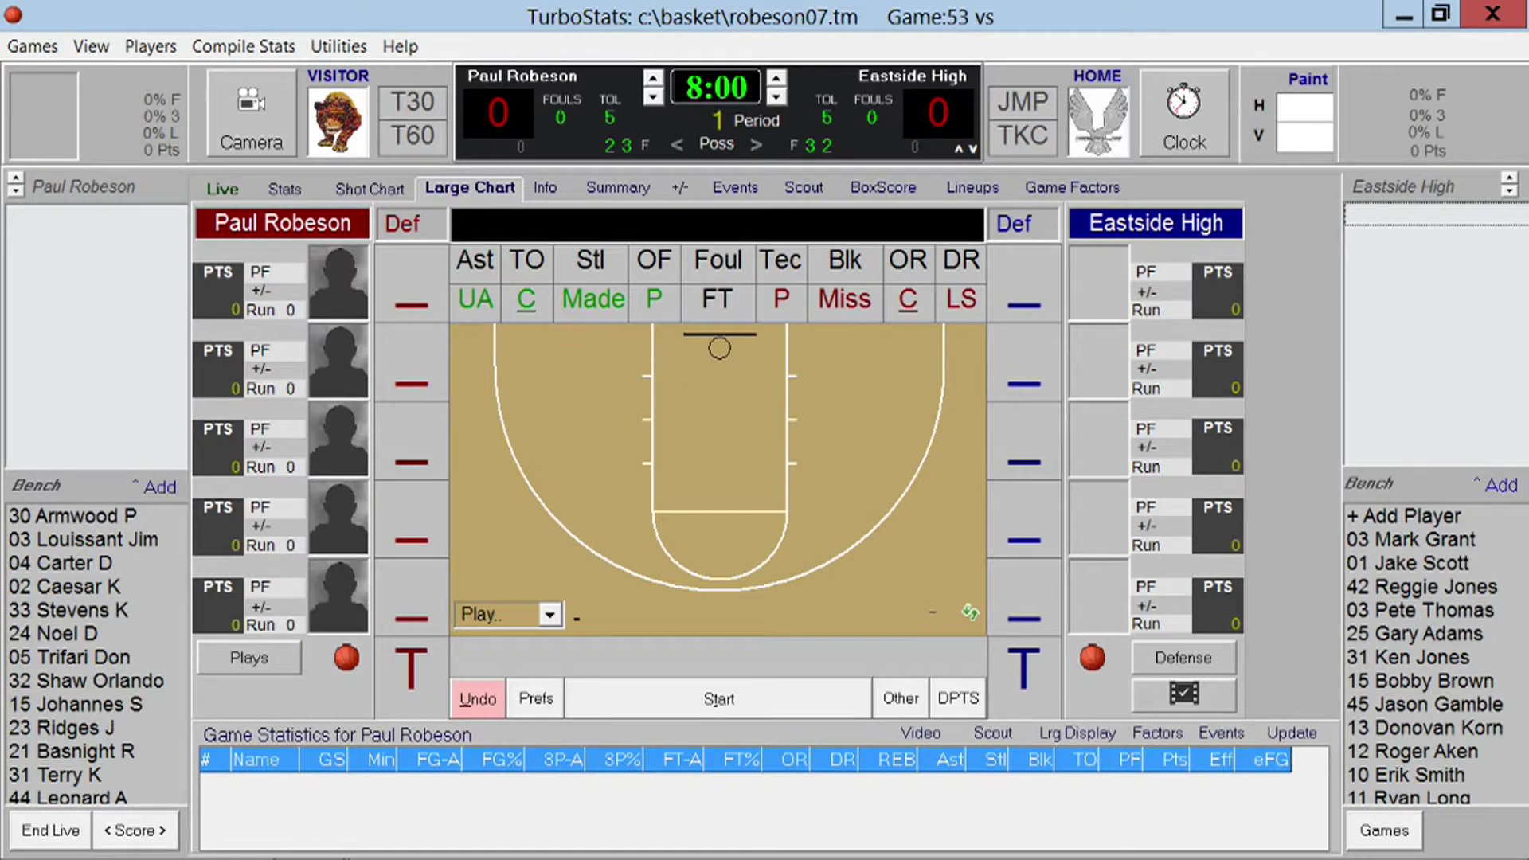
Review both teams' rosters in the Lineup Editor, checking the entry for Eastside High's number 15.
{"action": "left_click", "coordinate": [972, 188]}
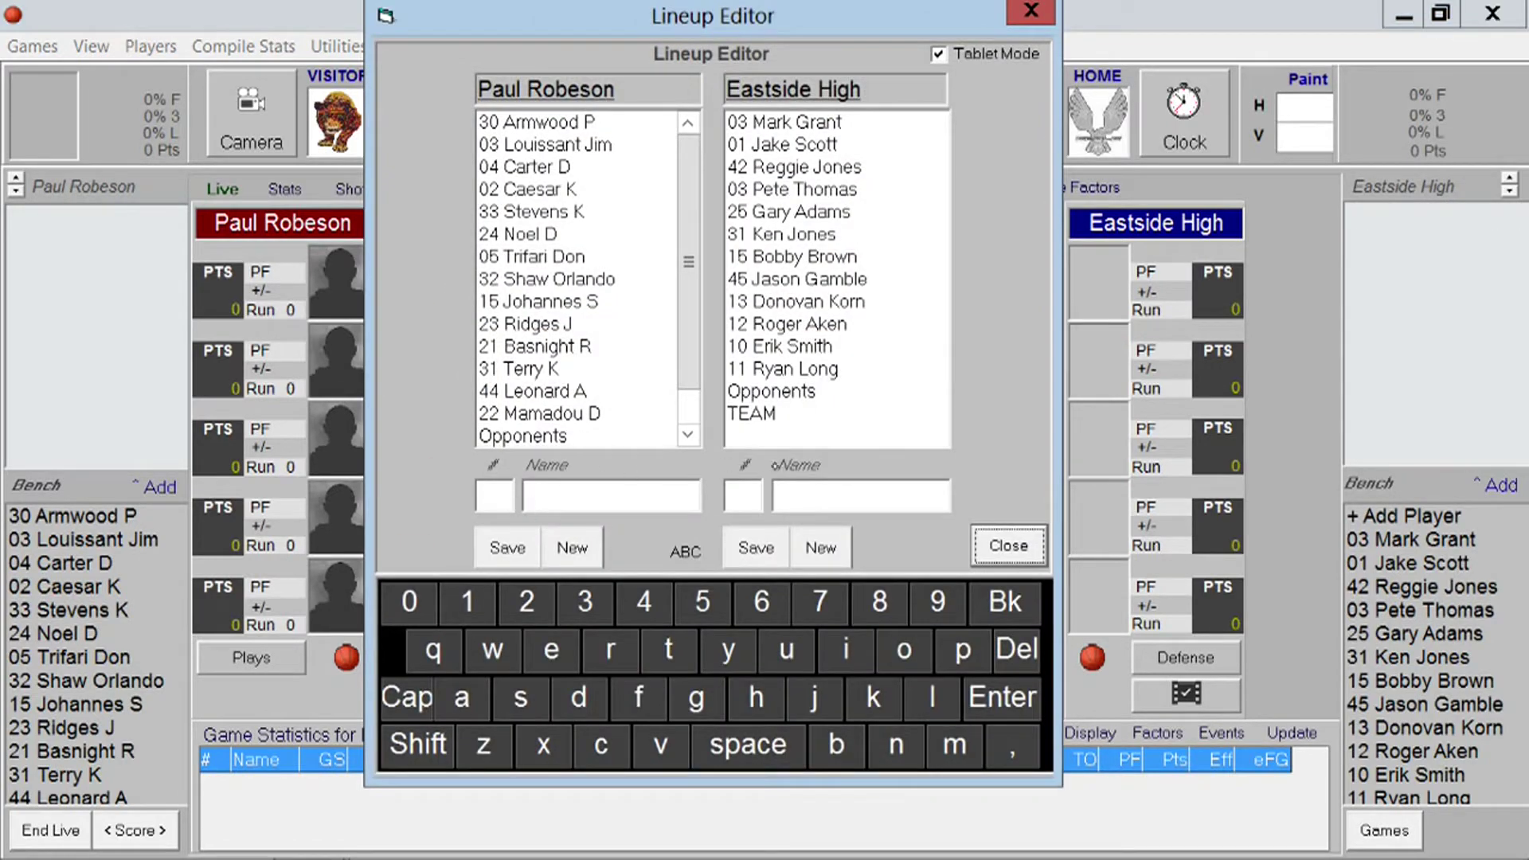
{"action": "left_click", "coordinate": [792, 257]}
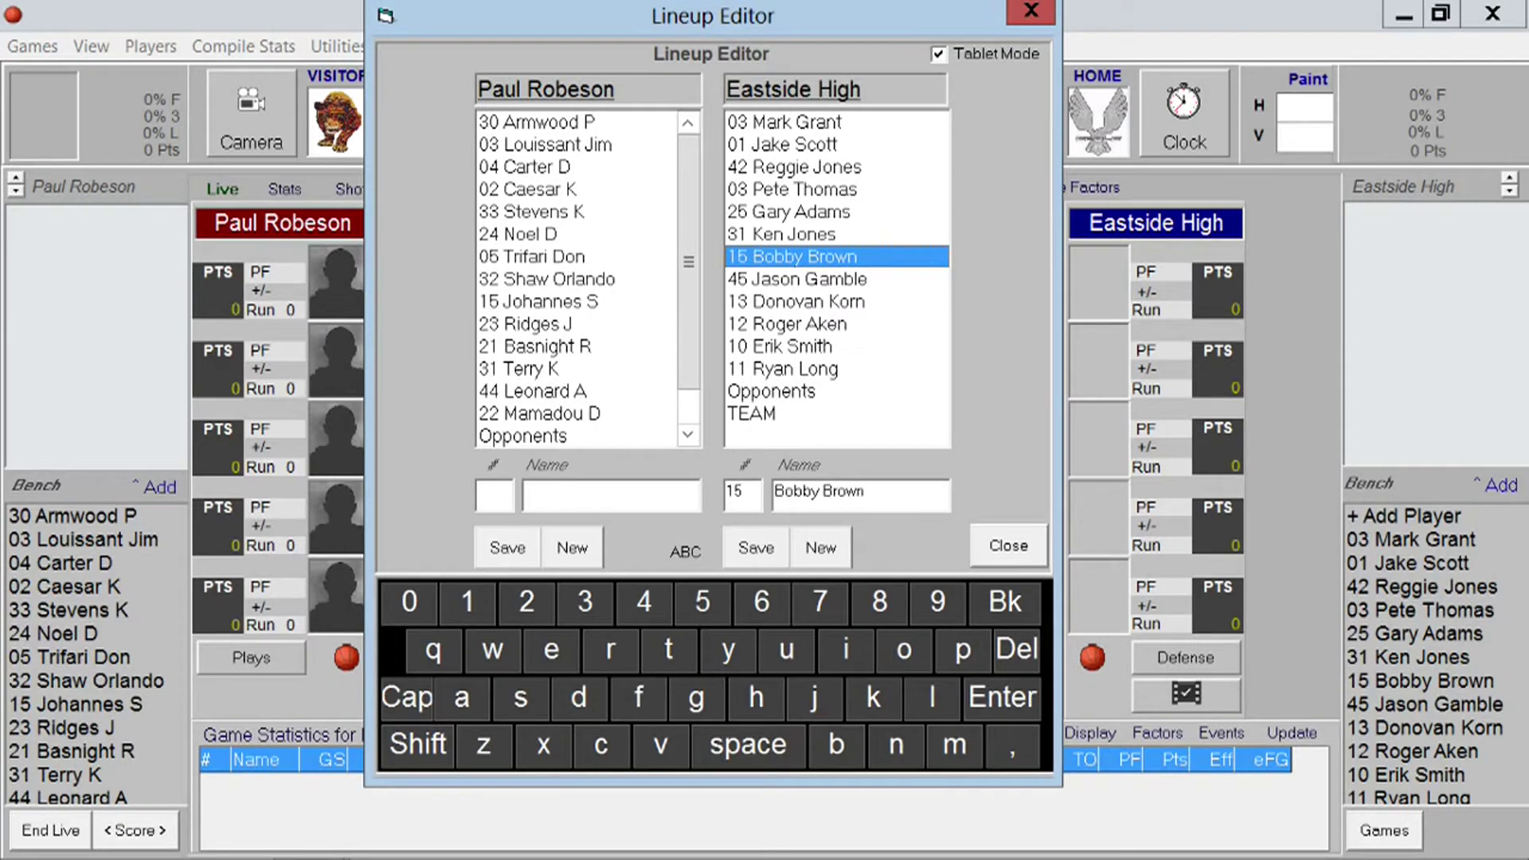
{"action": "left_click", "coordinate": [1008, 546]}
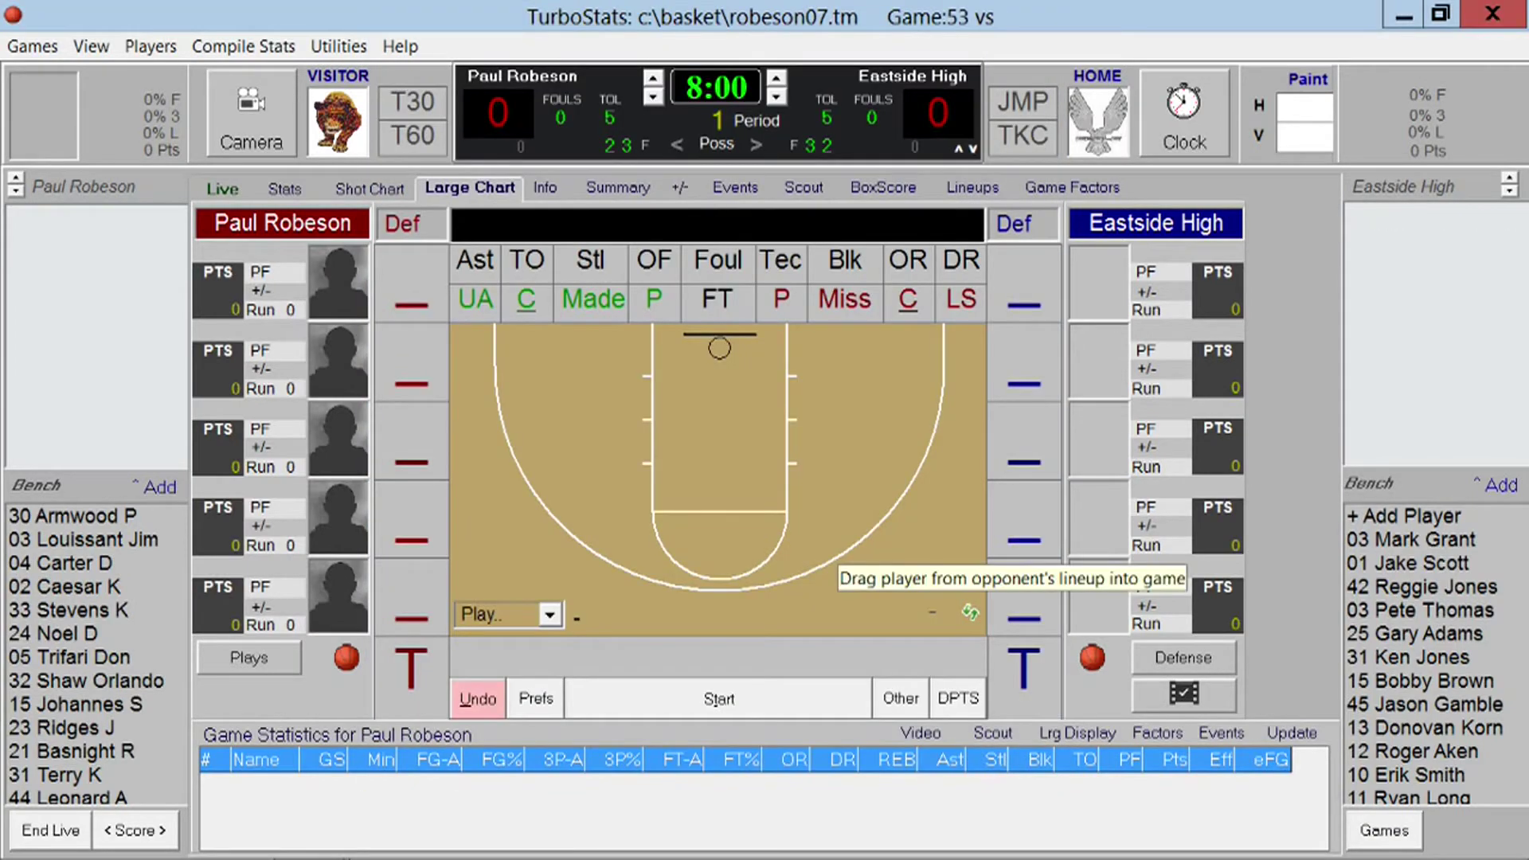
Review the Game Properties and AutoComplete options in the live game settings, including periods per game and minutes per period.
{"action": "left_click", "coordinate": [532, 693]}
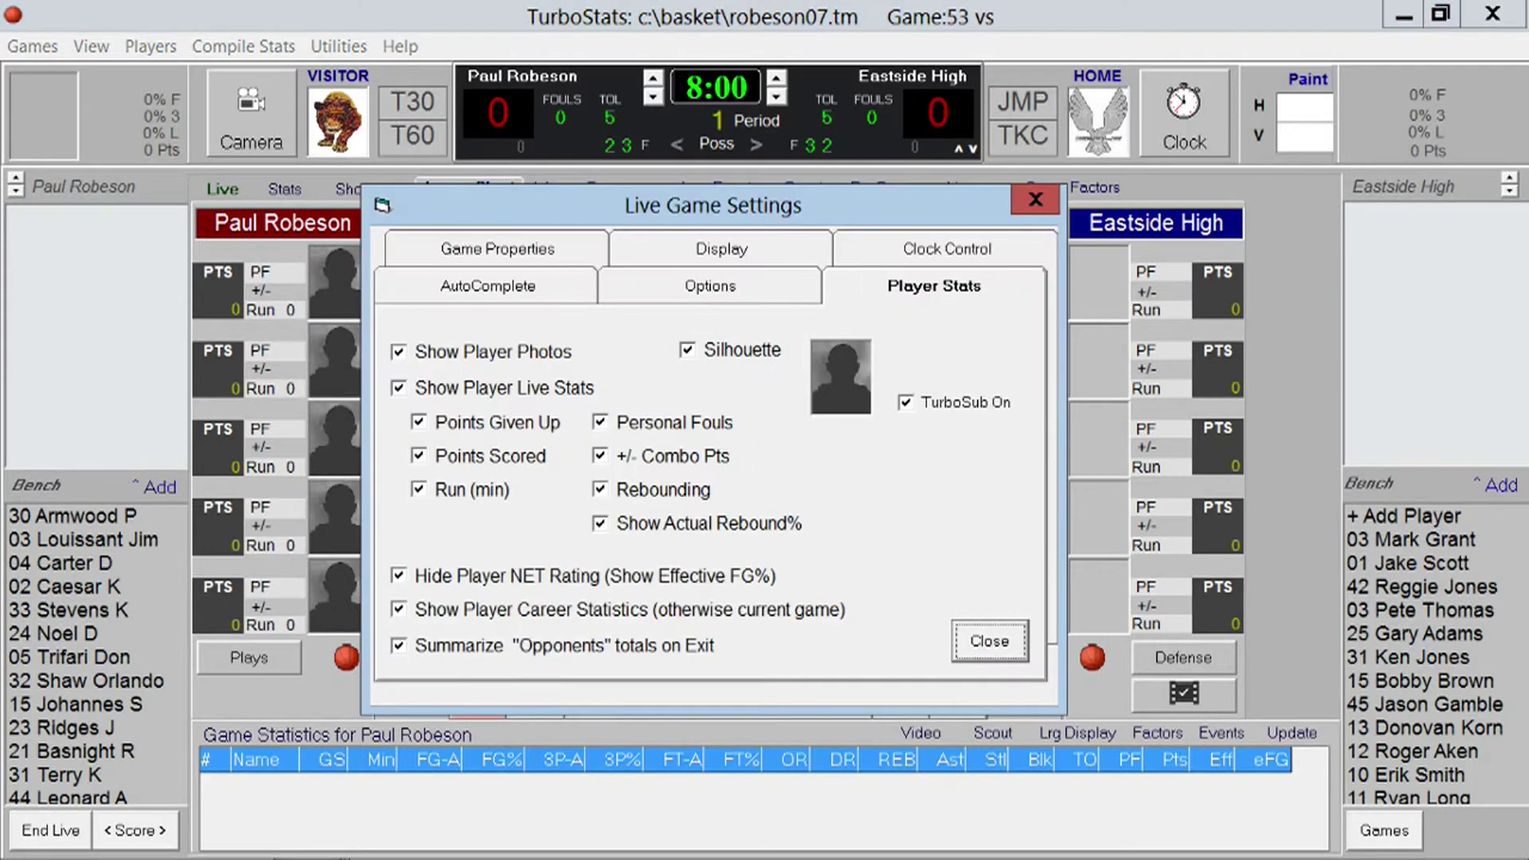
{"action": "left_click", "coordinate": [502, 247]}
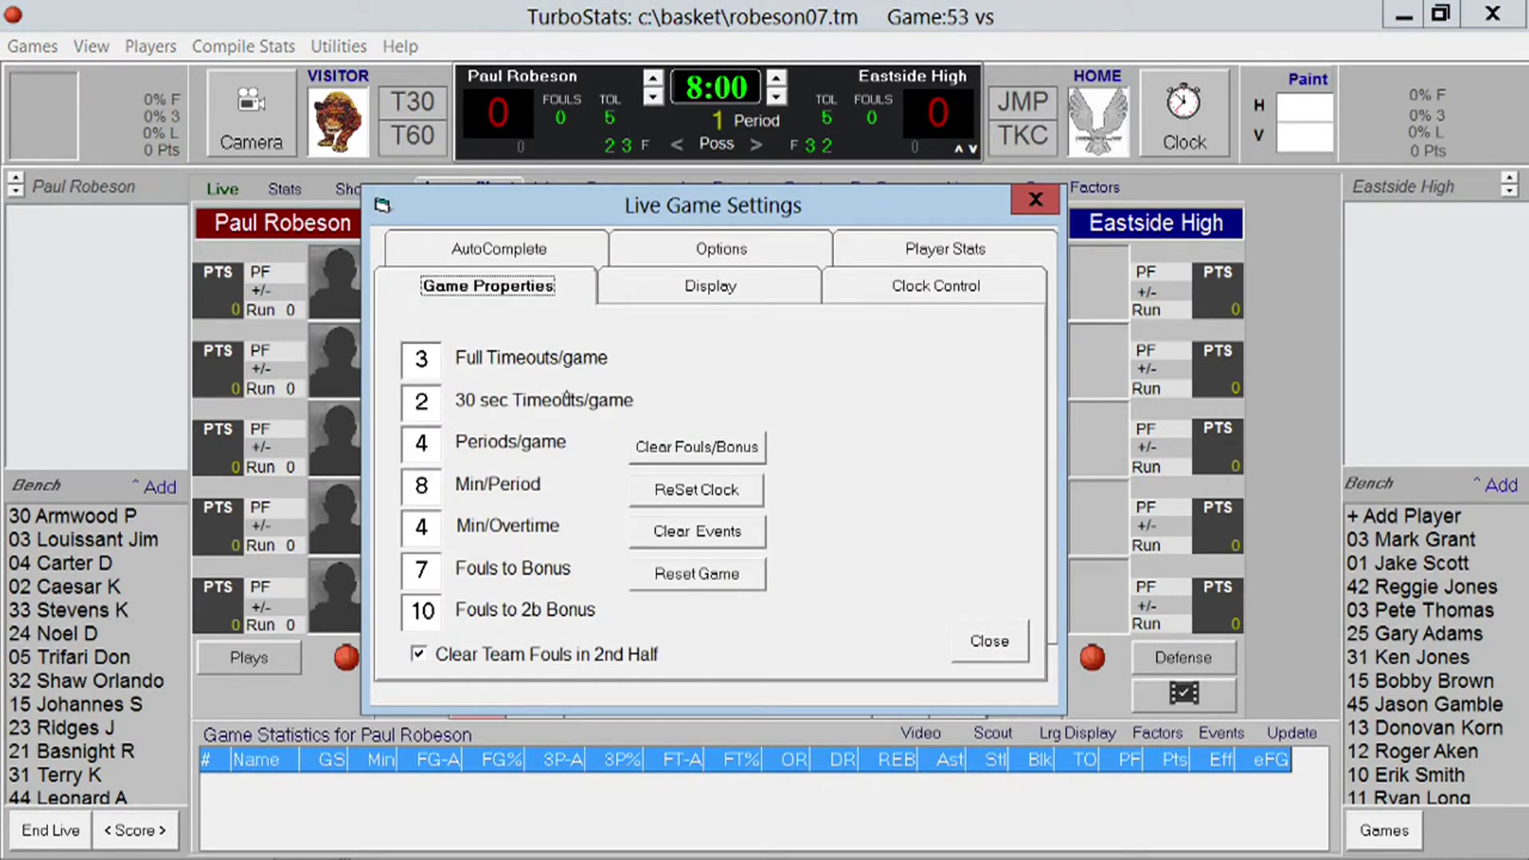
{"action": "left_click", "coordinate": [430, 442]}
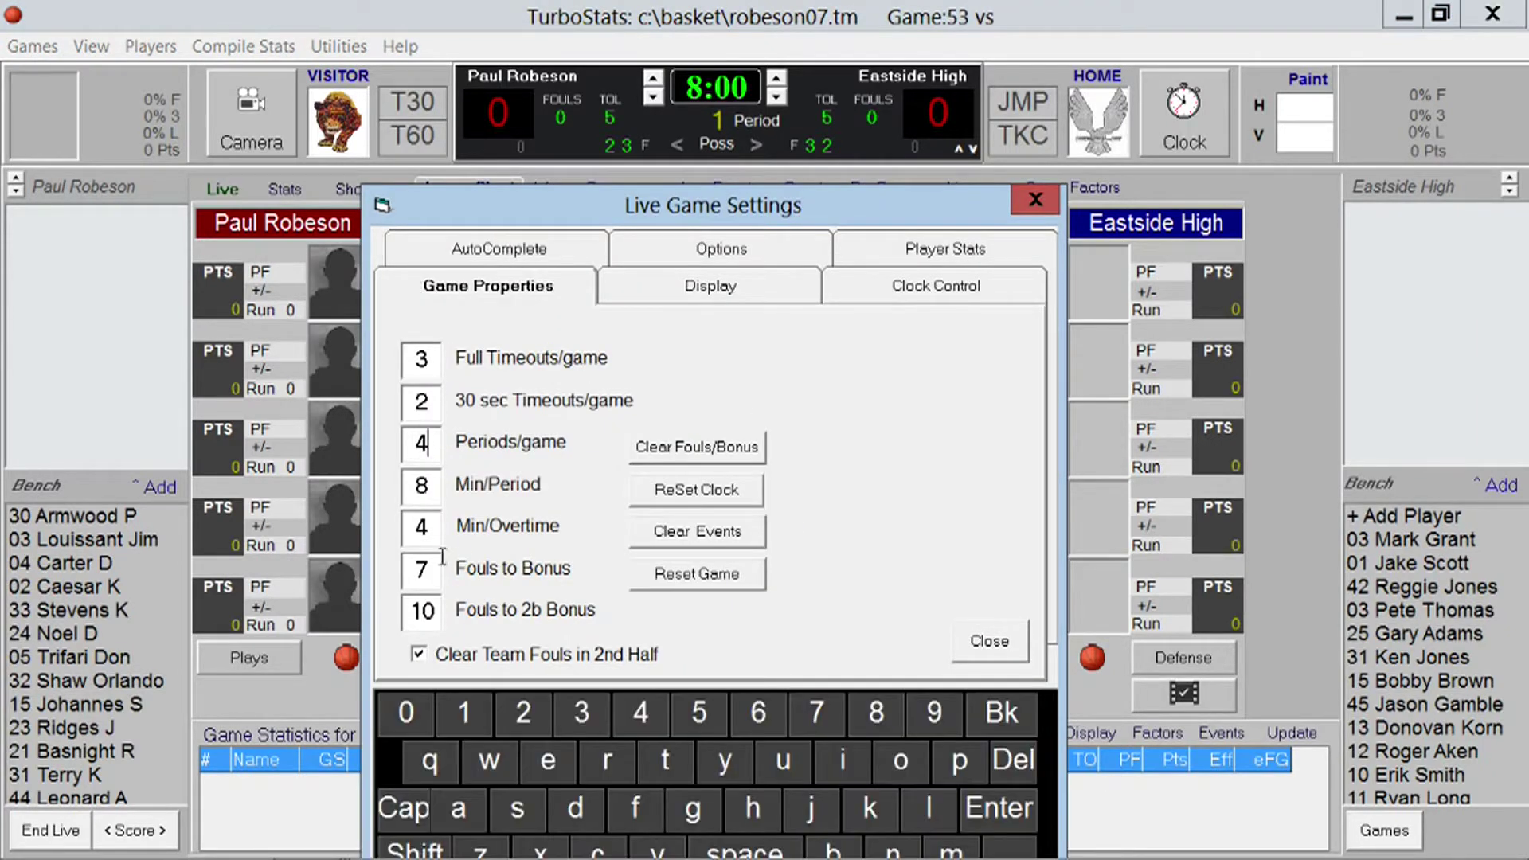
{"action": "left_click", "coordinate": [428, 486]}
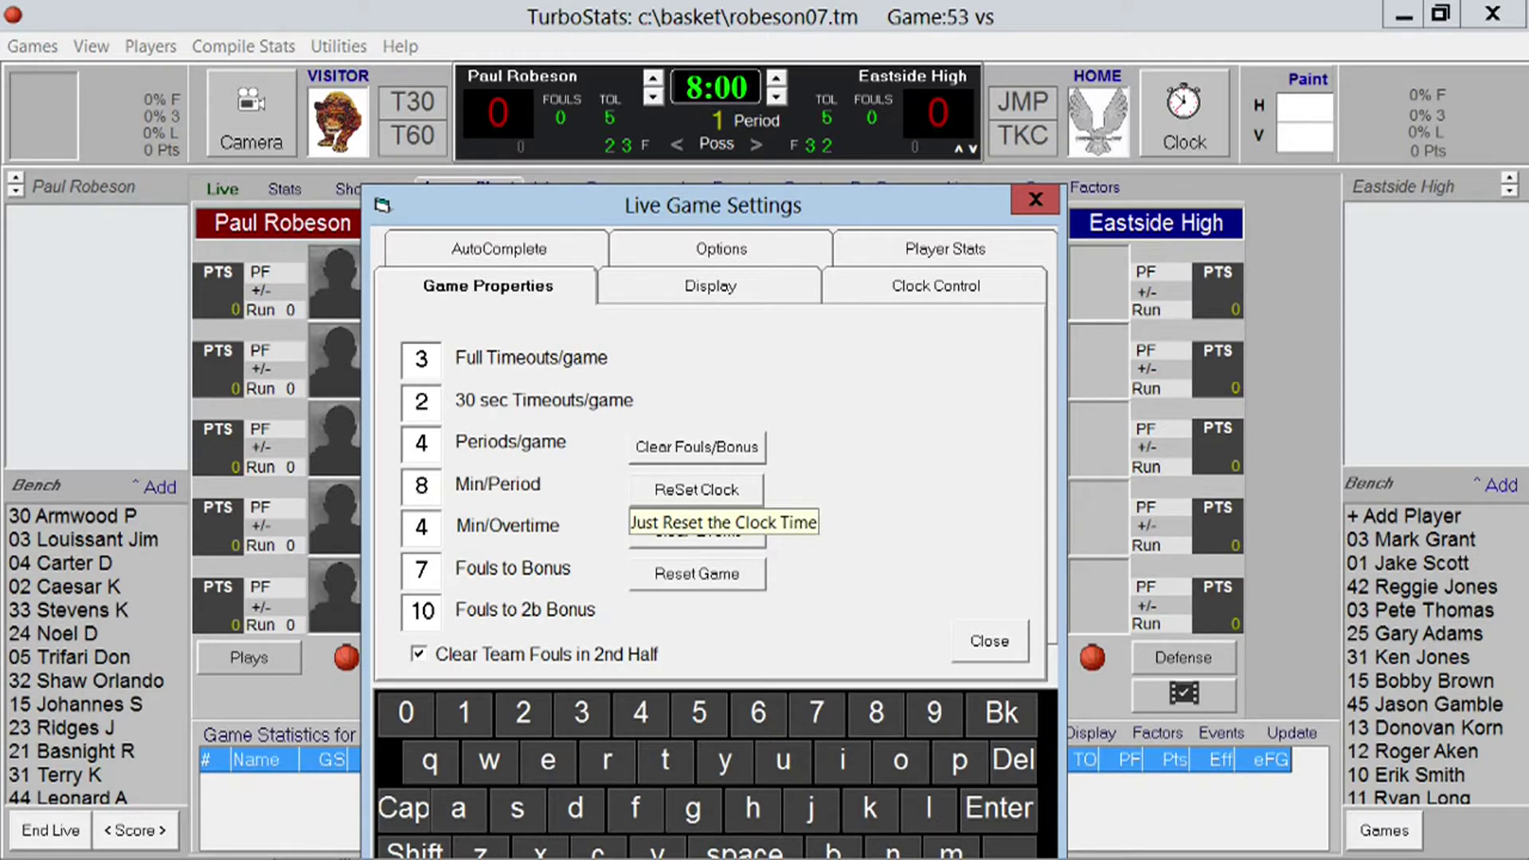
{"action": "left_click", "coordinate": [525, 247]}
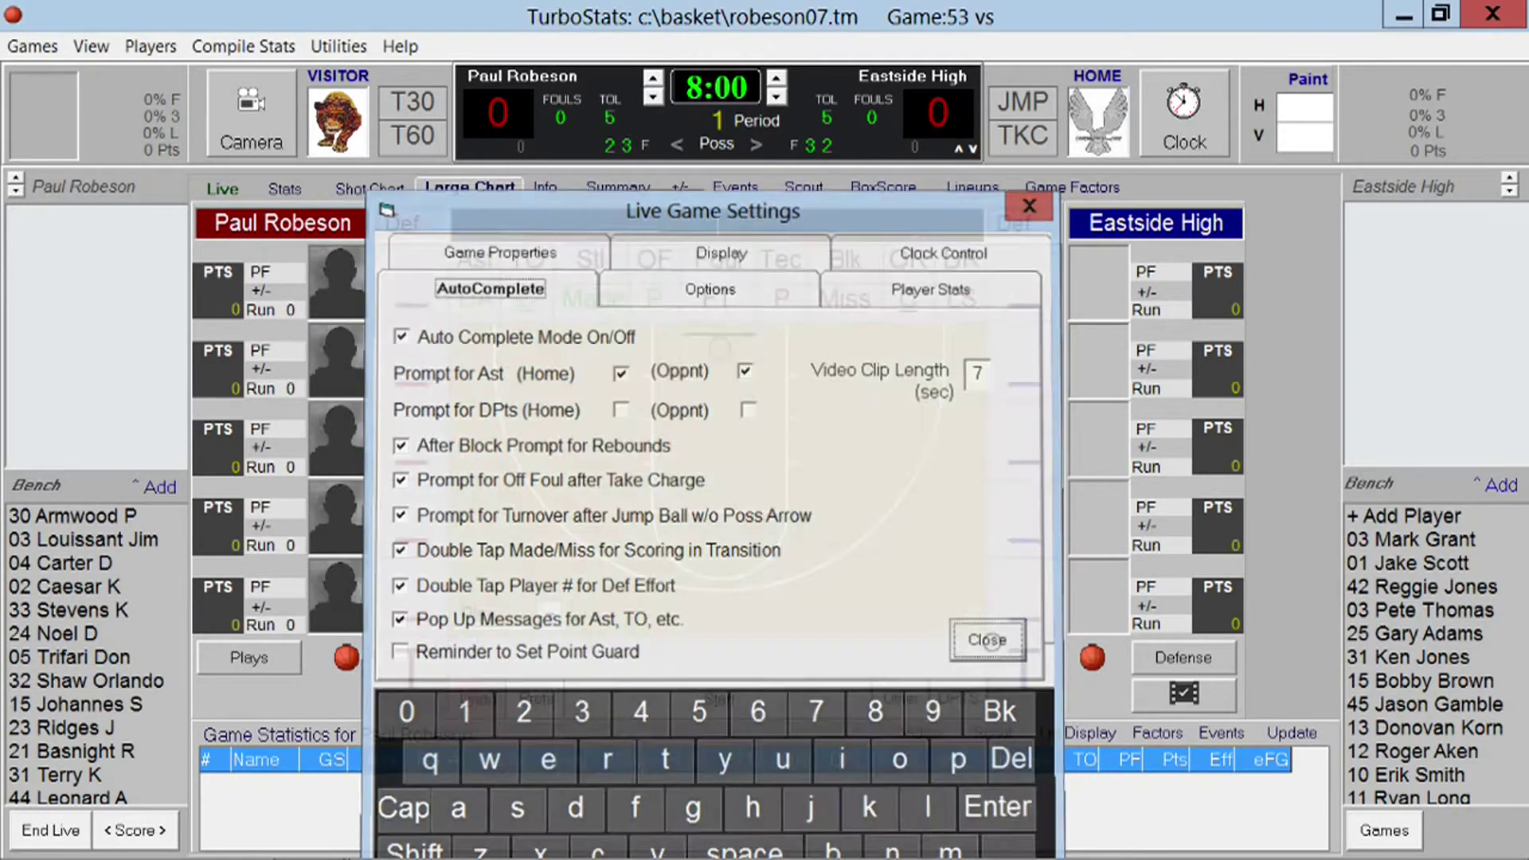
{"action": "left_click", "coordinate": [990, 641]}
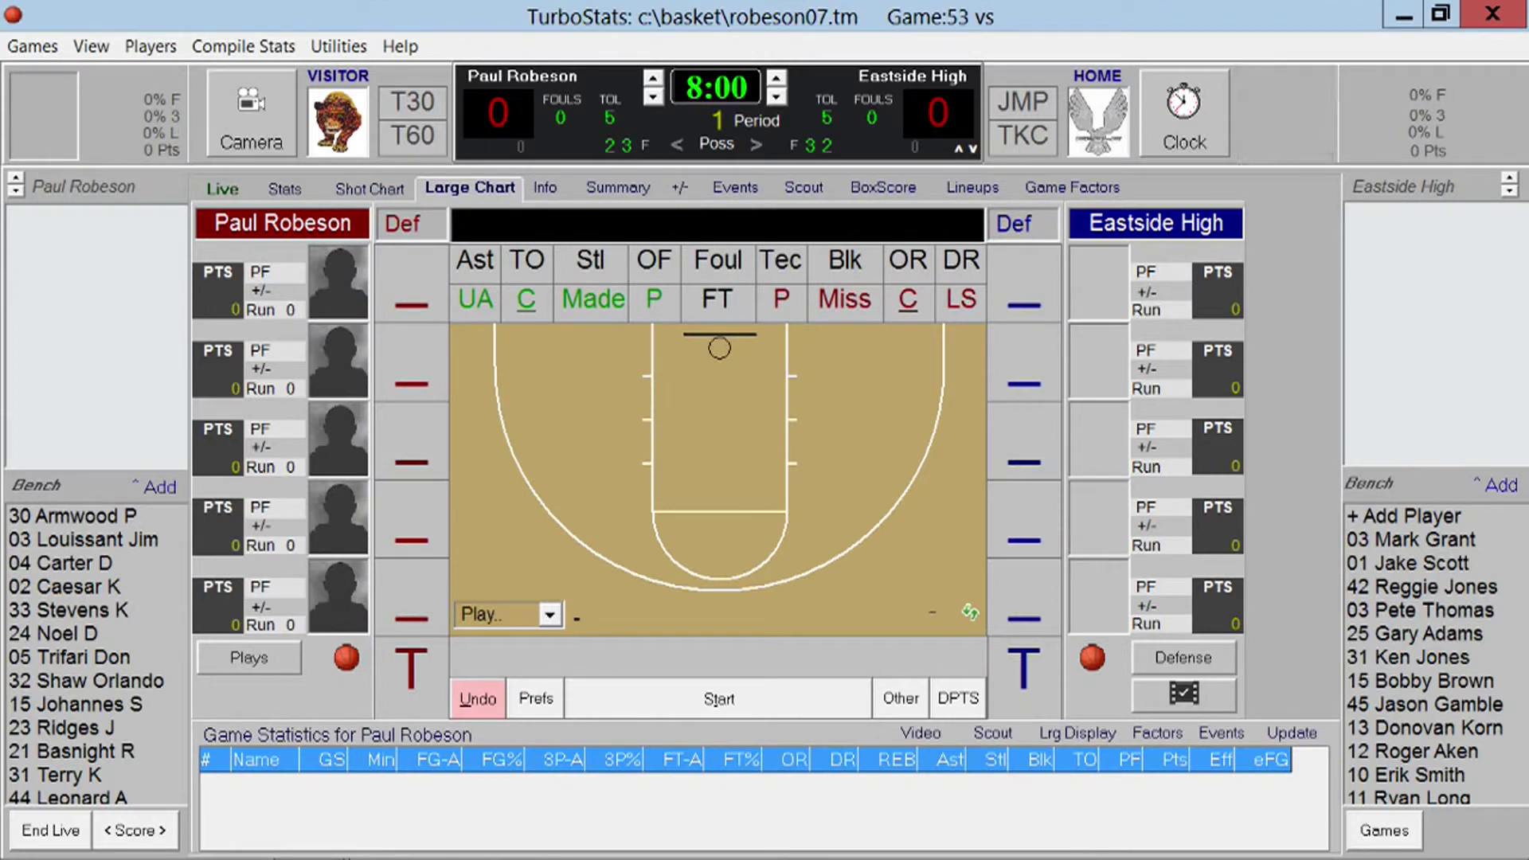
Put Eastside High's first five bench players, numbers 03, 01, 42, 25 and the other 03, into the starting lineup.
{"action": "double_click", "coordinate": [1427, 535]}
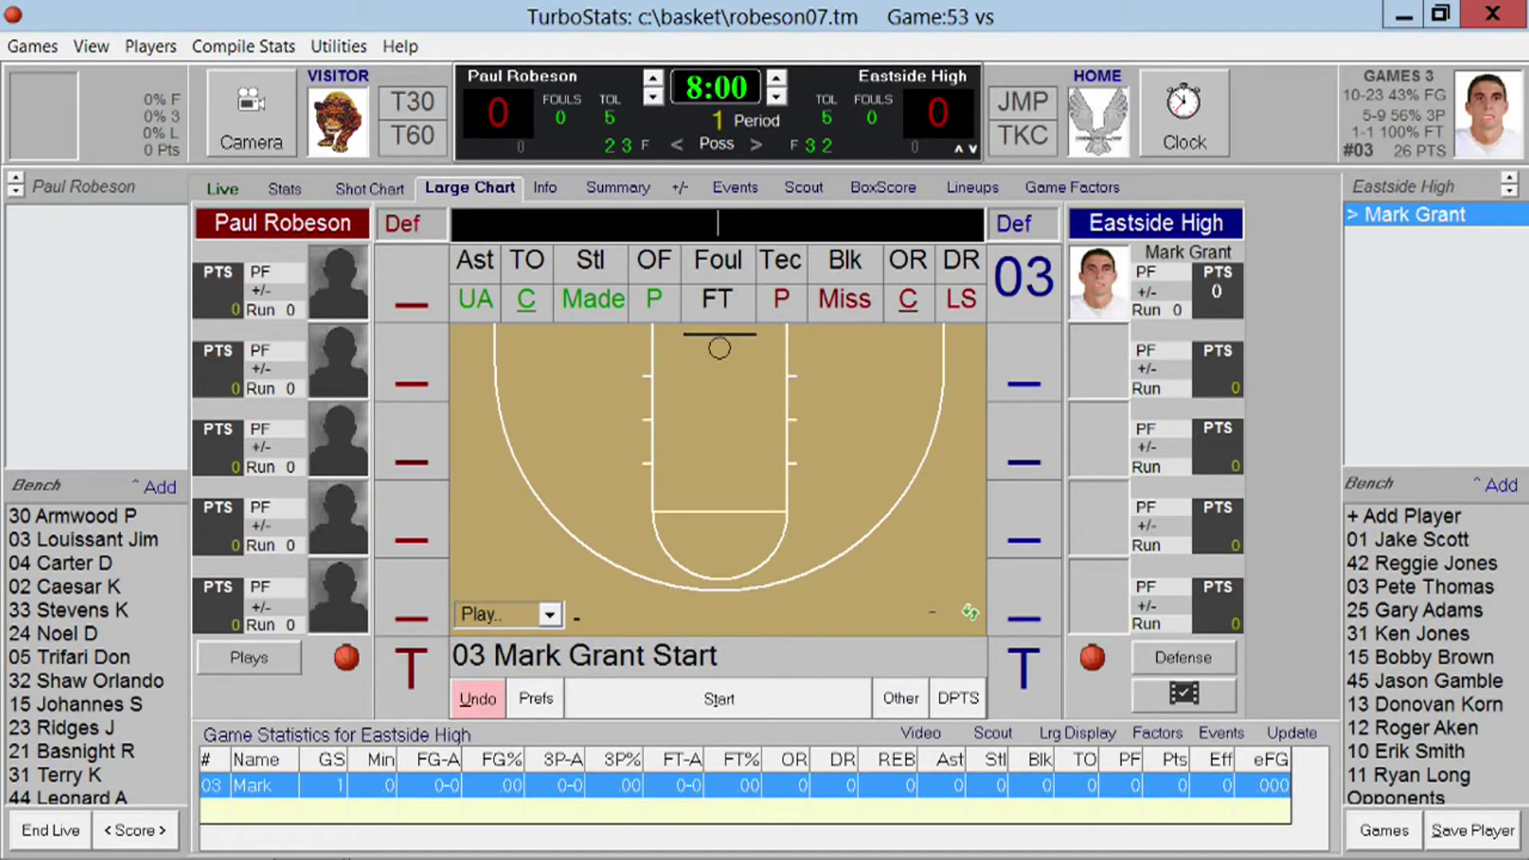
{"action": "double_click", "coordinate": [1428, 539]}
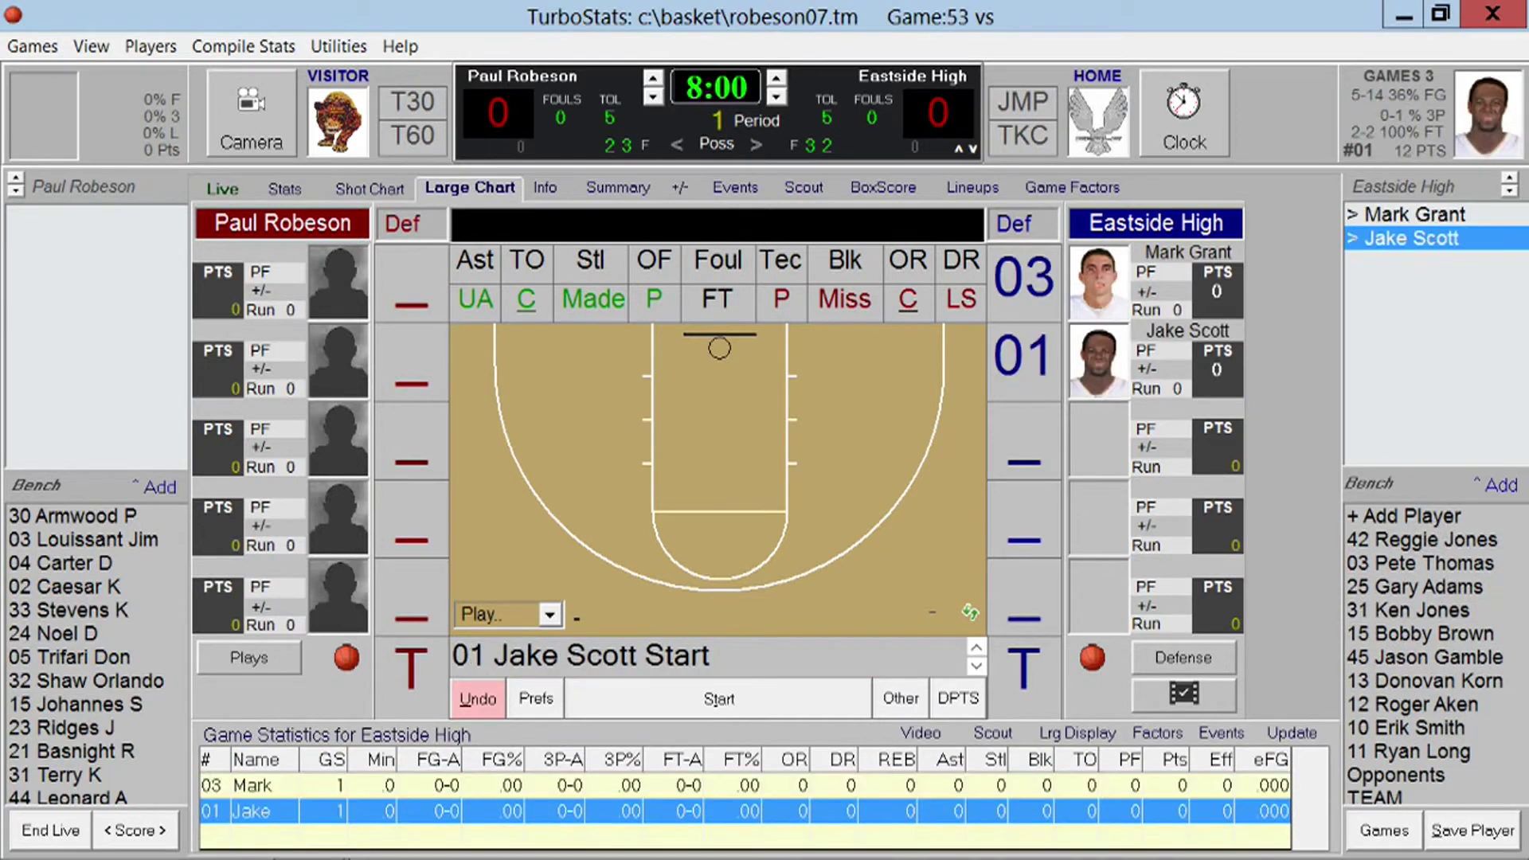
{"action": "double_click", "coordinate": [1419, 541]}
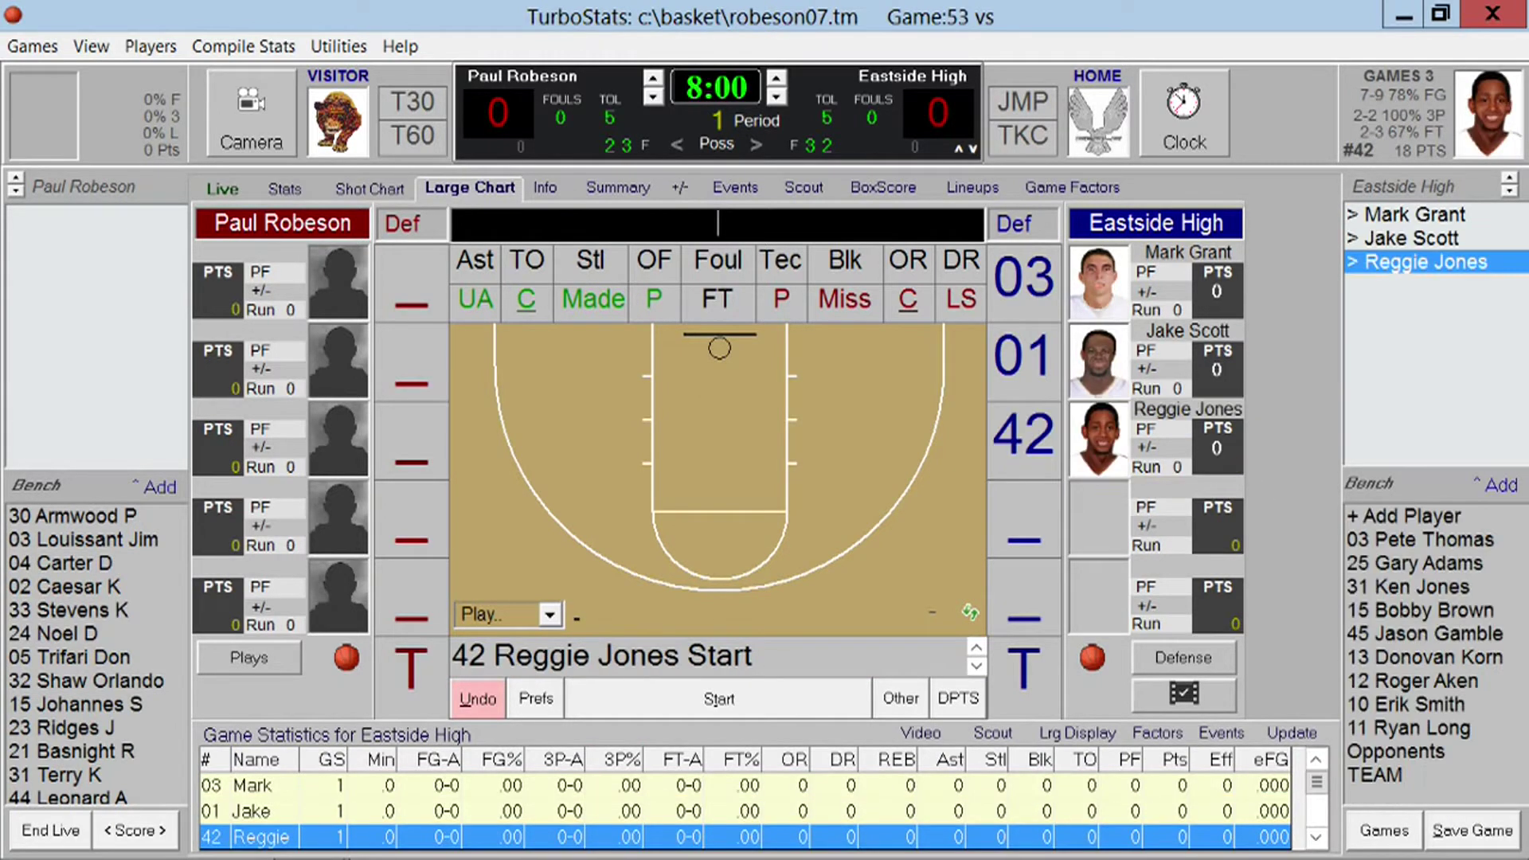
{"action": "double_click", "coordinate": [1409, 562]}
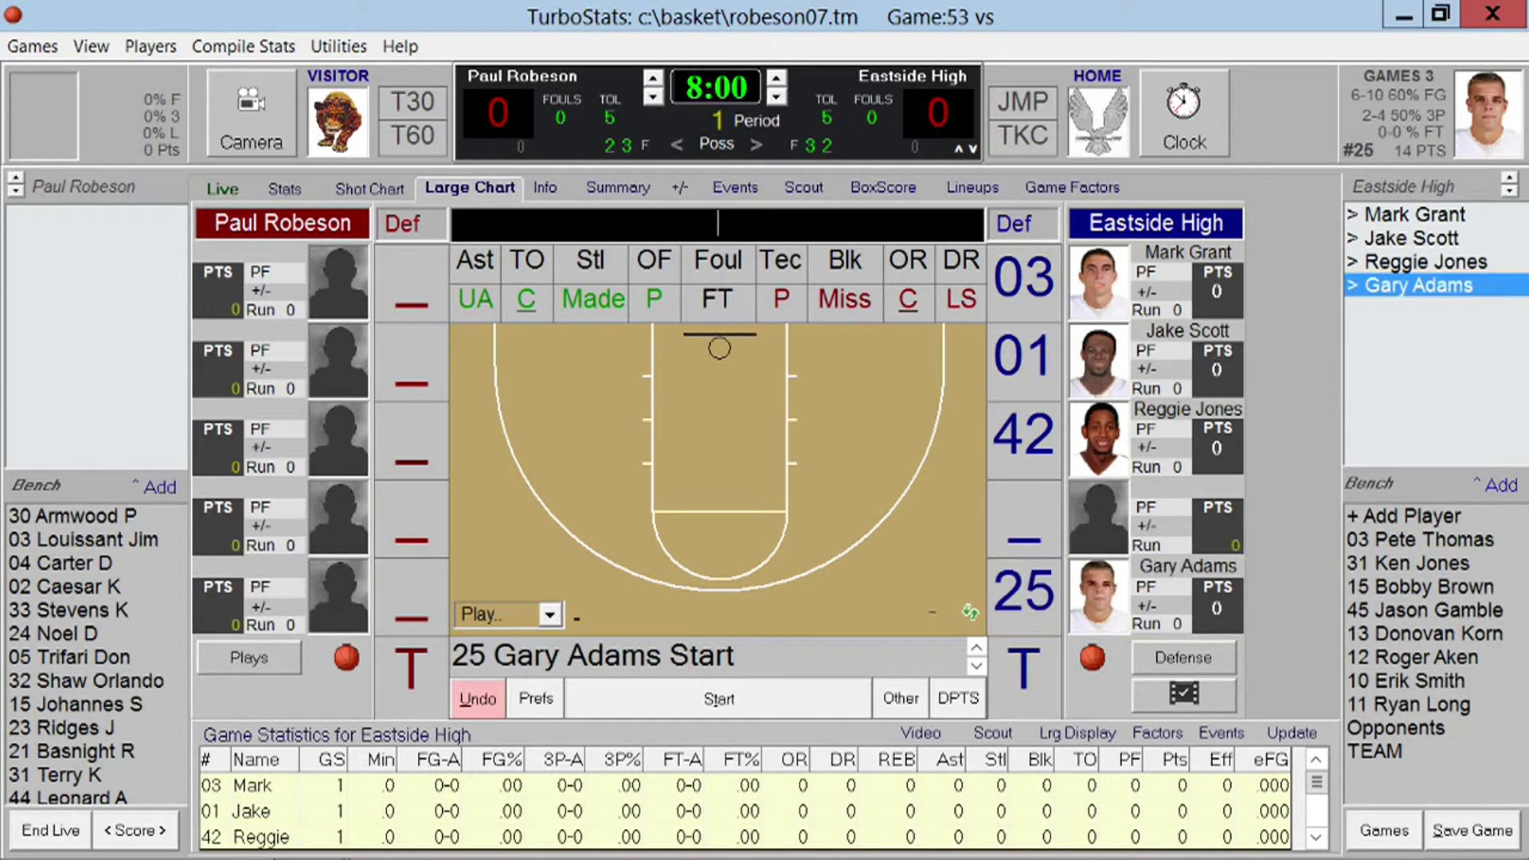
{"action": "double_click", "coordinate": [1408, 535]}
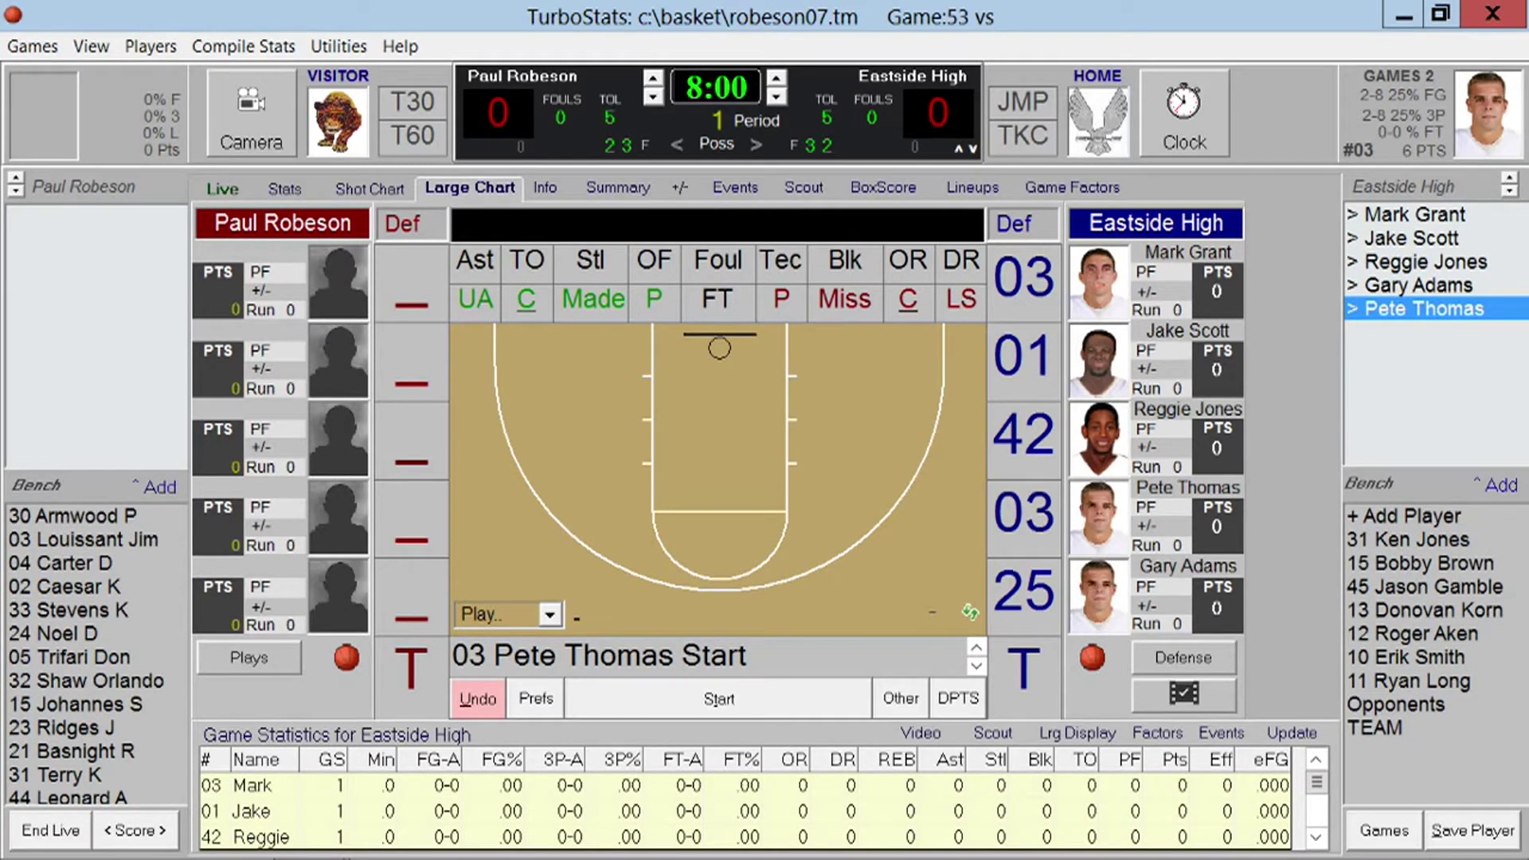
Put Paul Robeson's numbers 03, 02, 05, 33 and 30 from the bench into the starting lineup.
{"action": "double_click", "coordinate": [94, 543]}
{"action": "double_click", "coordinate": [82, 558]}
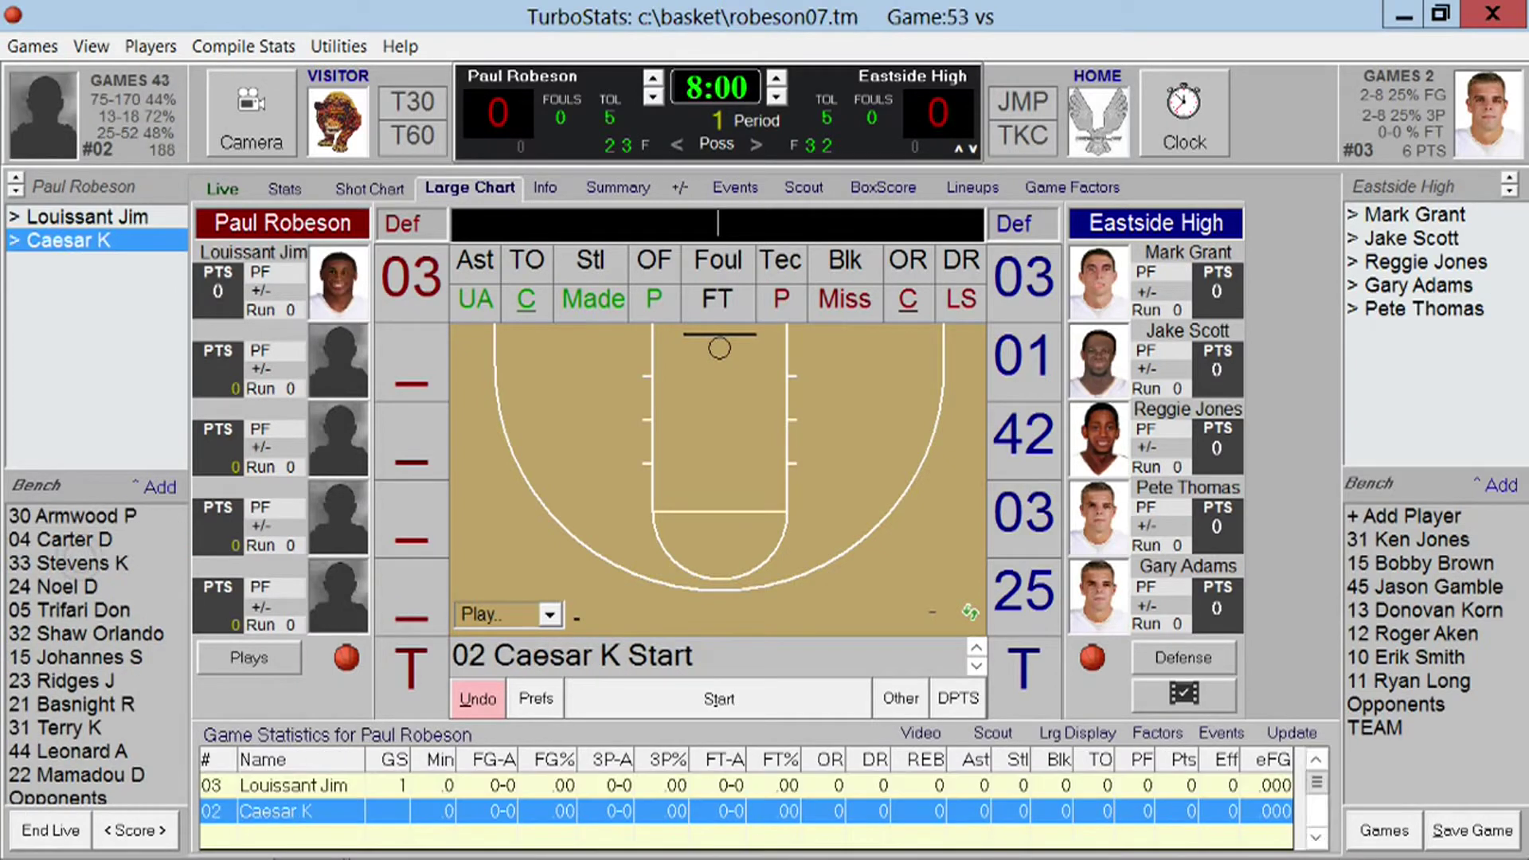
{"action": "double_click", "coordinate": [69, 610]}
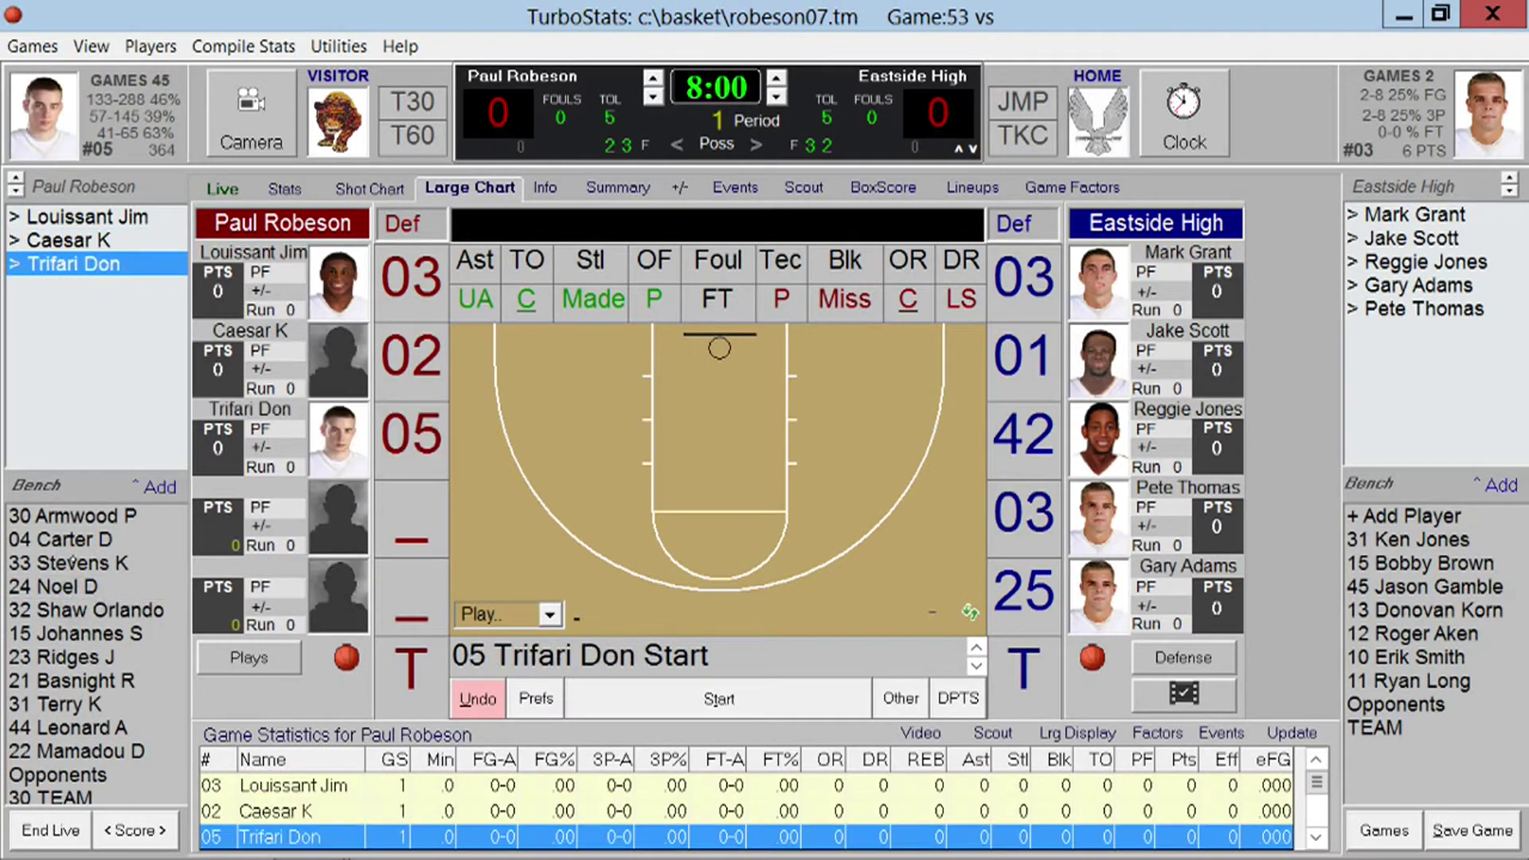
{"action": "double_click", "coordinate": [72, 563]}
{"action": "double_click", "coordinate": [70, 516]}
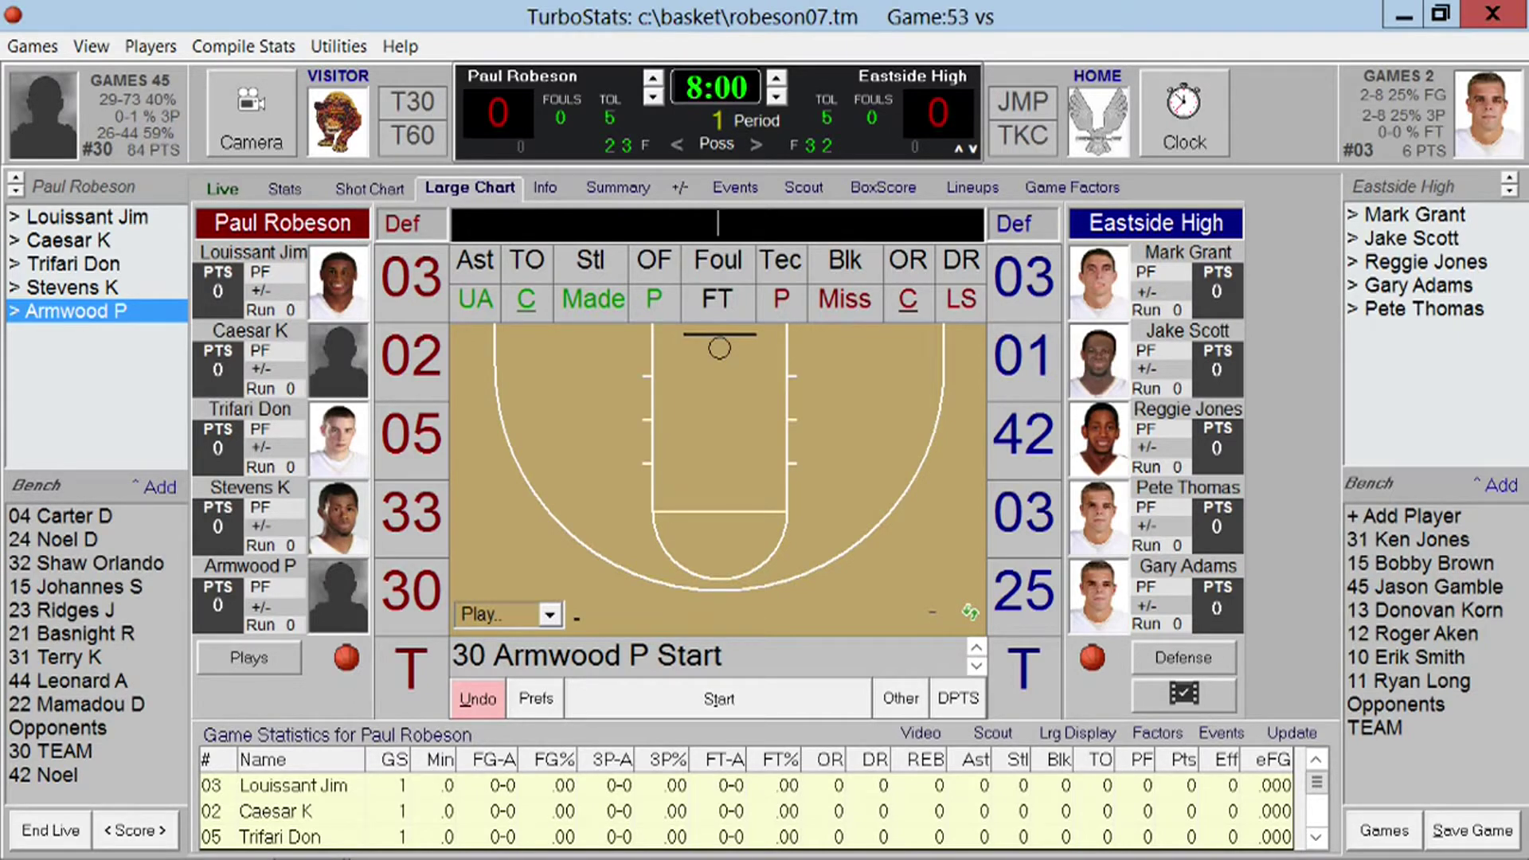
Turn off Show Player Photos and Show Actual Rebound% in the Player Stats section of the live game settings.
{"action": "left_click", "coordinate": [530, 699]}
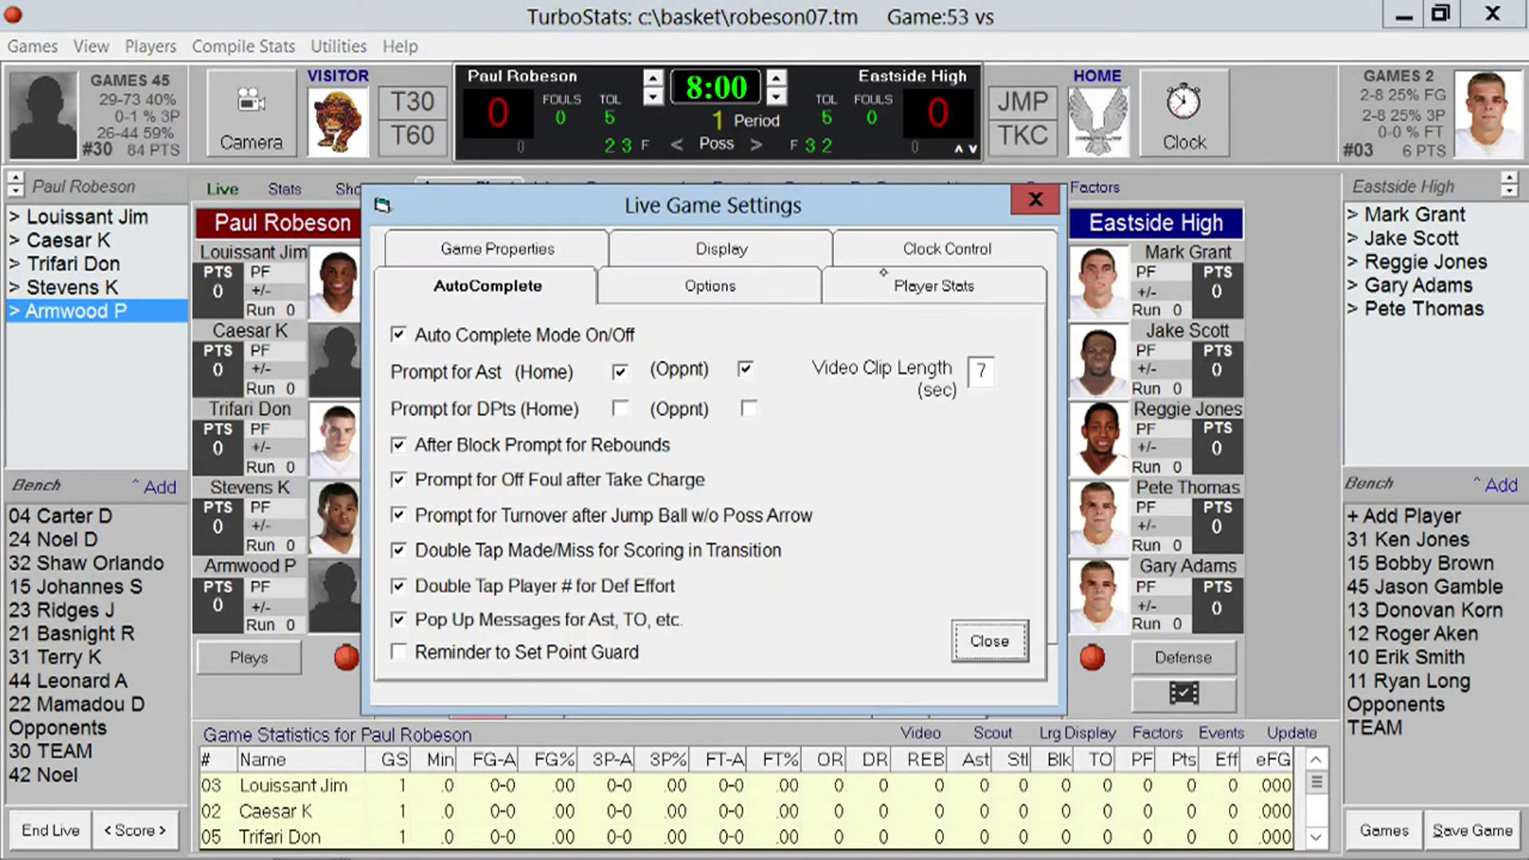
{"action": "left_click", "coordinate": [922, 283]}
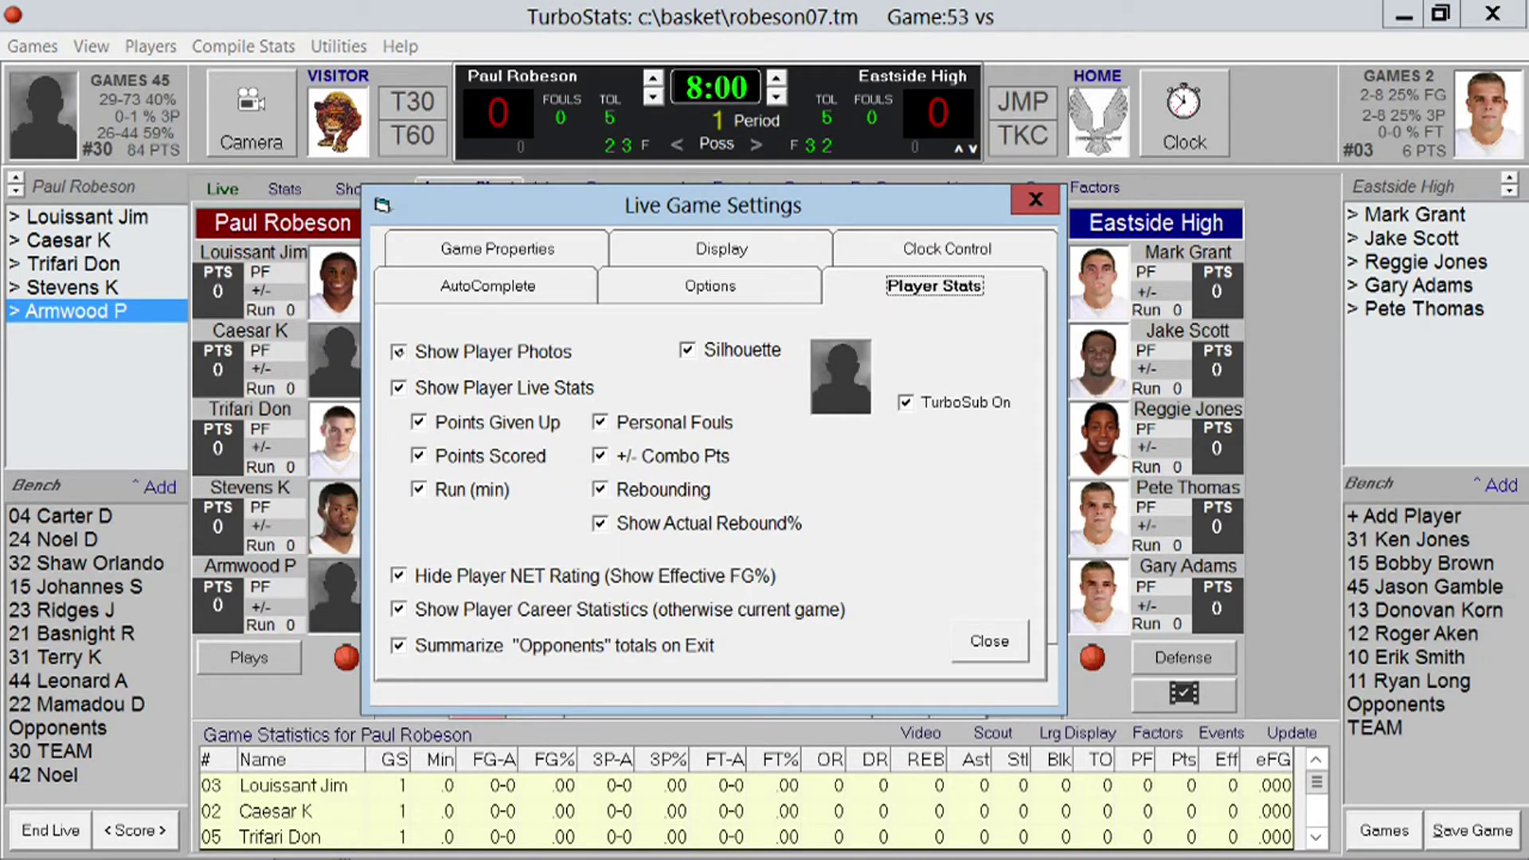
{"action": "key", "text": "Escape"}
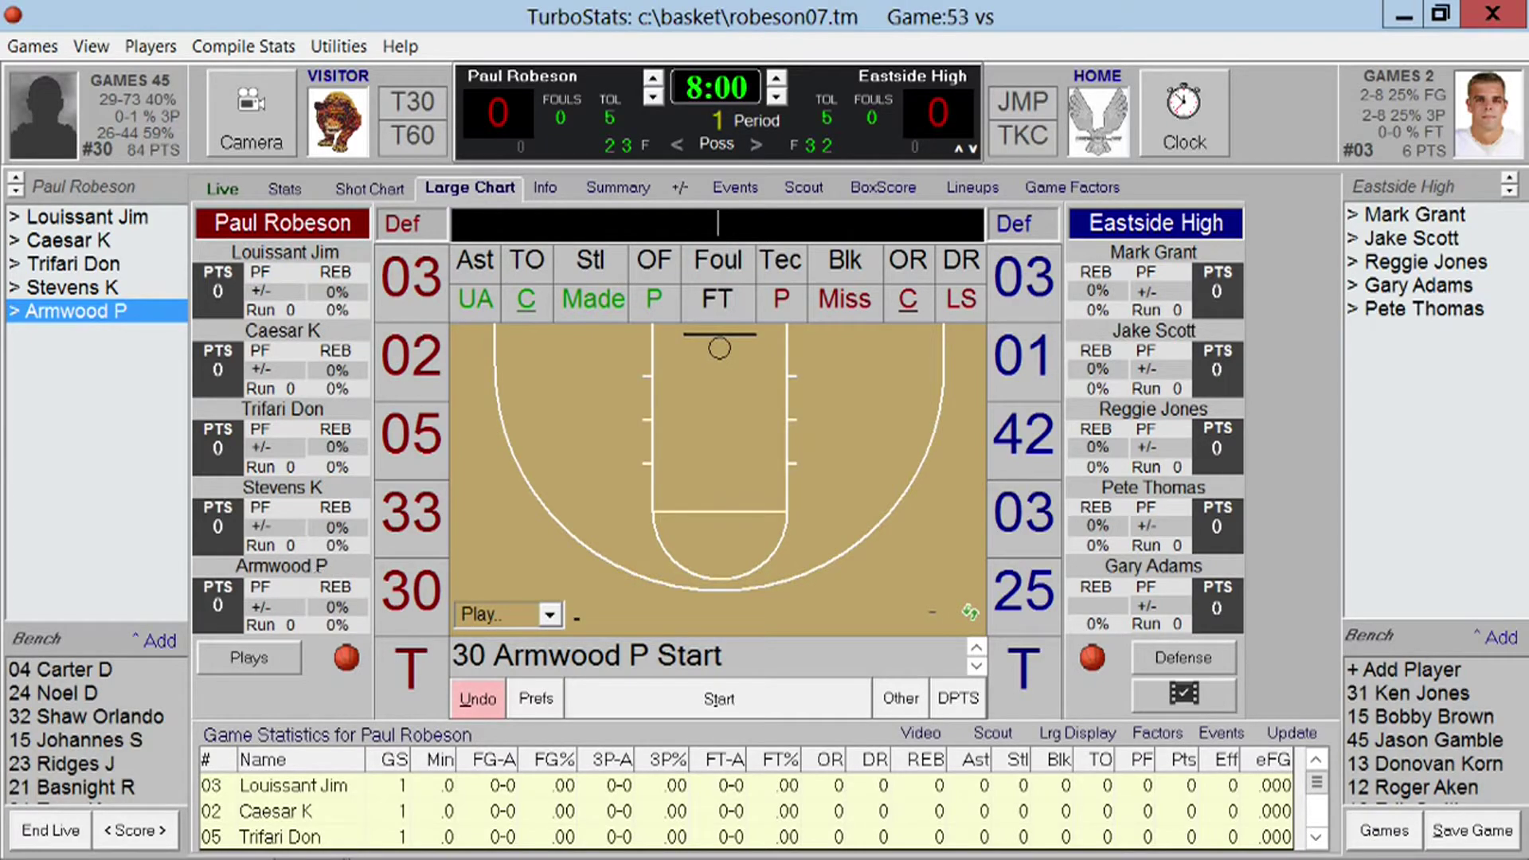
{"action": "left_click", "coordinate": [536, 699]}
{"action": "left_click", "coordinate": [606, 523]}
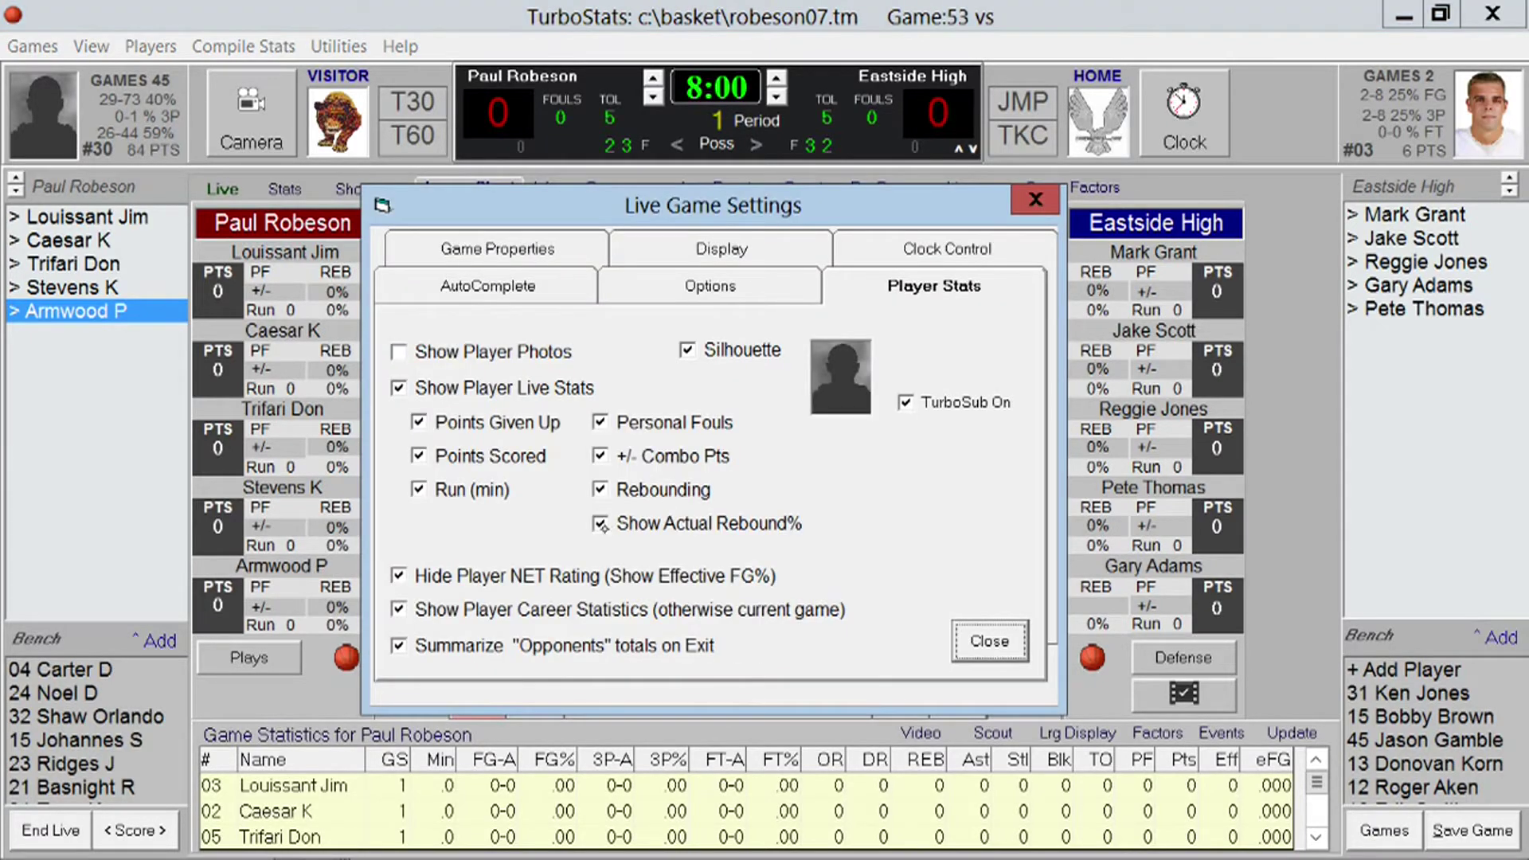
{"action": "left_click", "coordinate": [983, 642]}
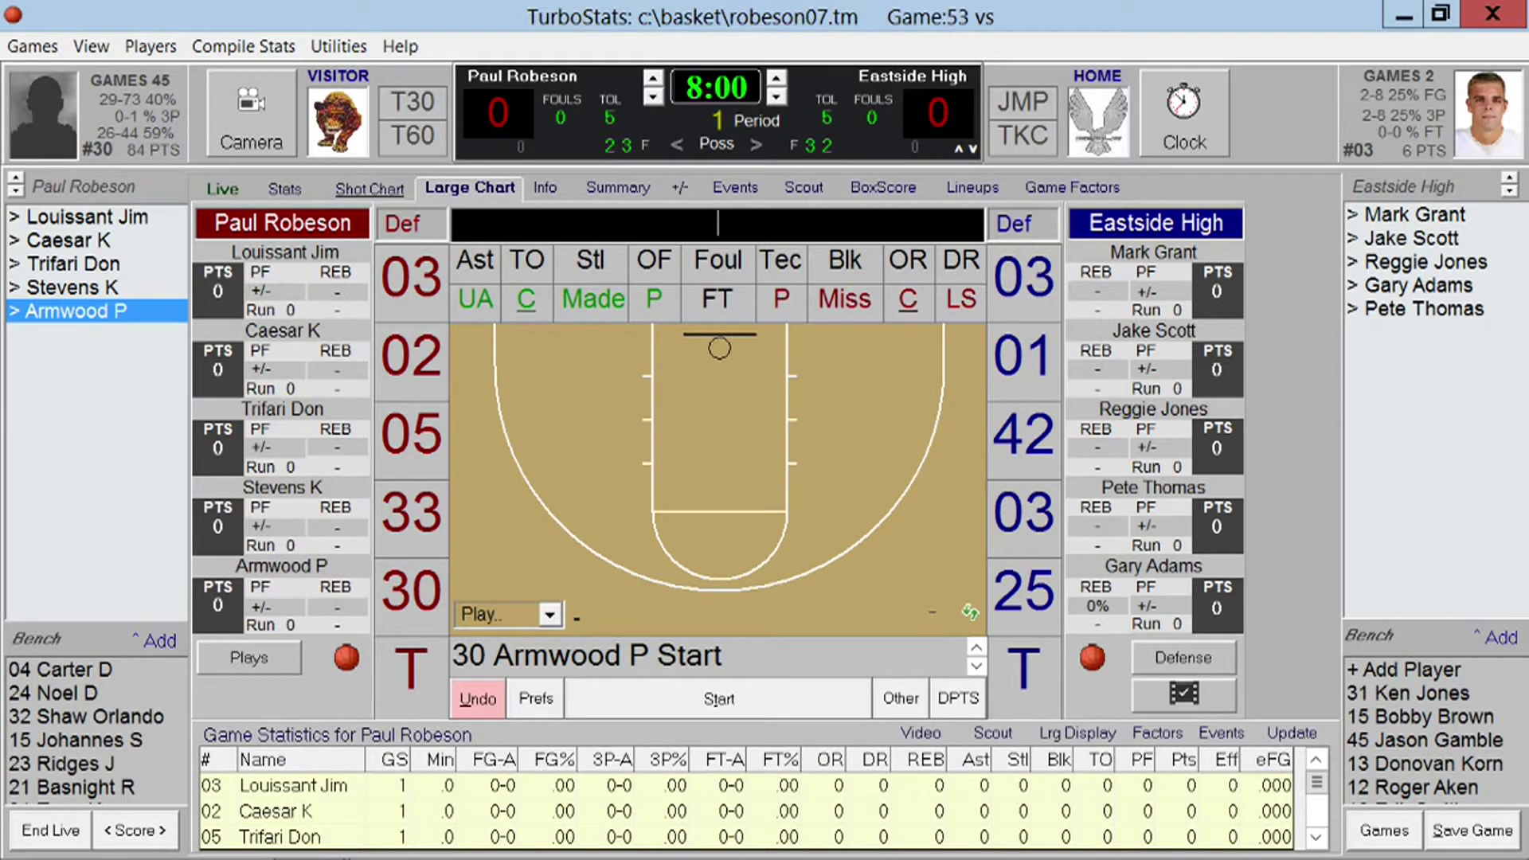
Start the game clock, pausing and resuming it once, and show the game events list below the court.
{"action": "left_click", "coordinate": [745, 689]}
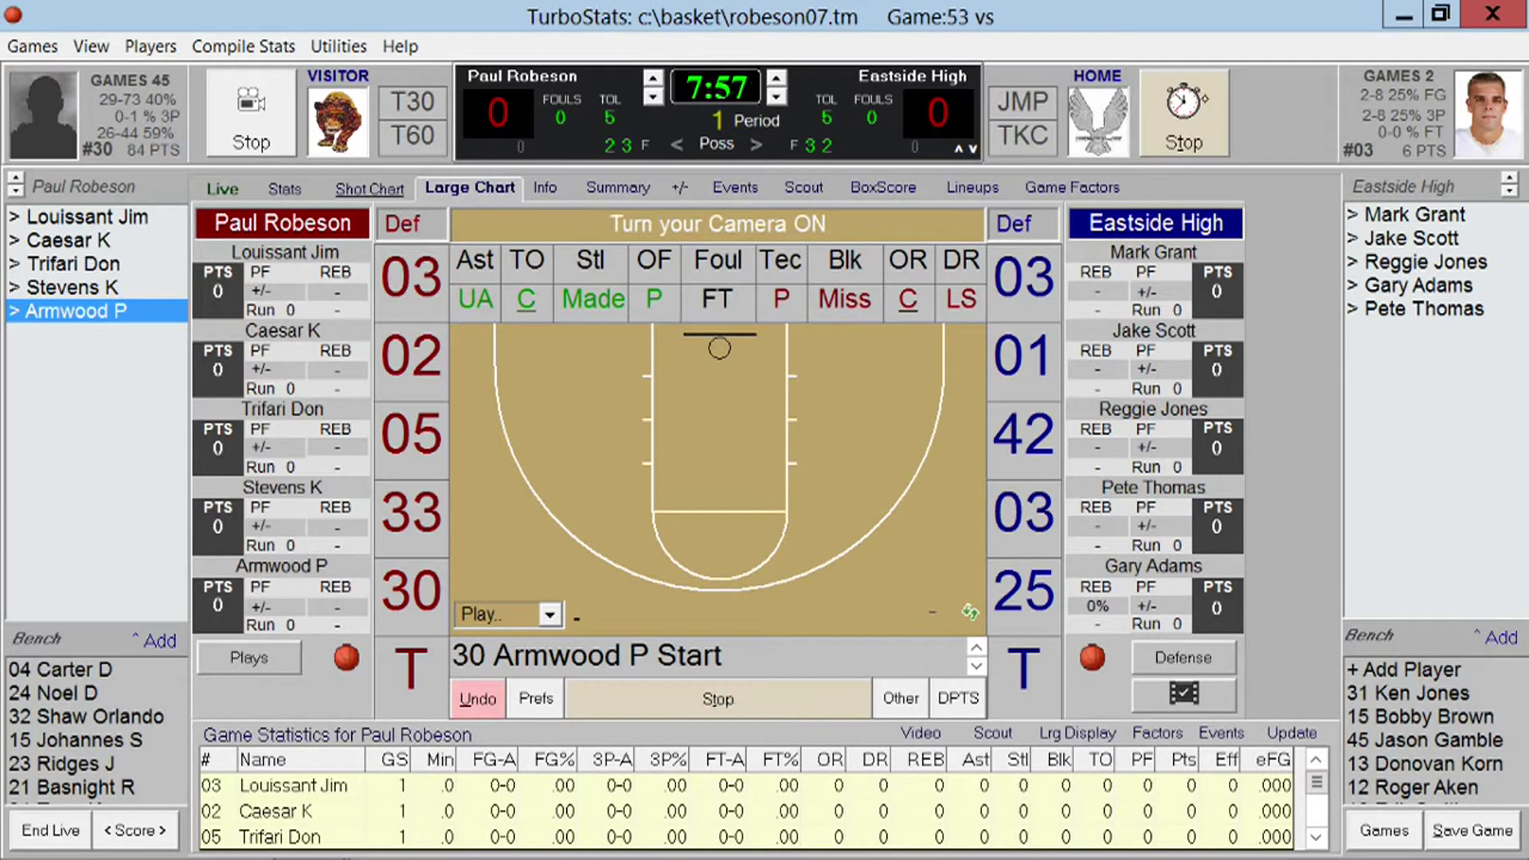
{"action": "key", "text": "space"}
{"action": "key", "text": "space"}
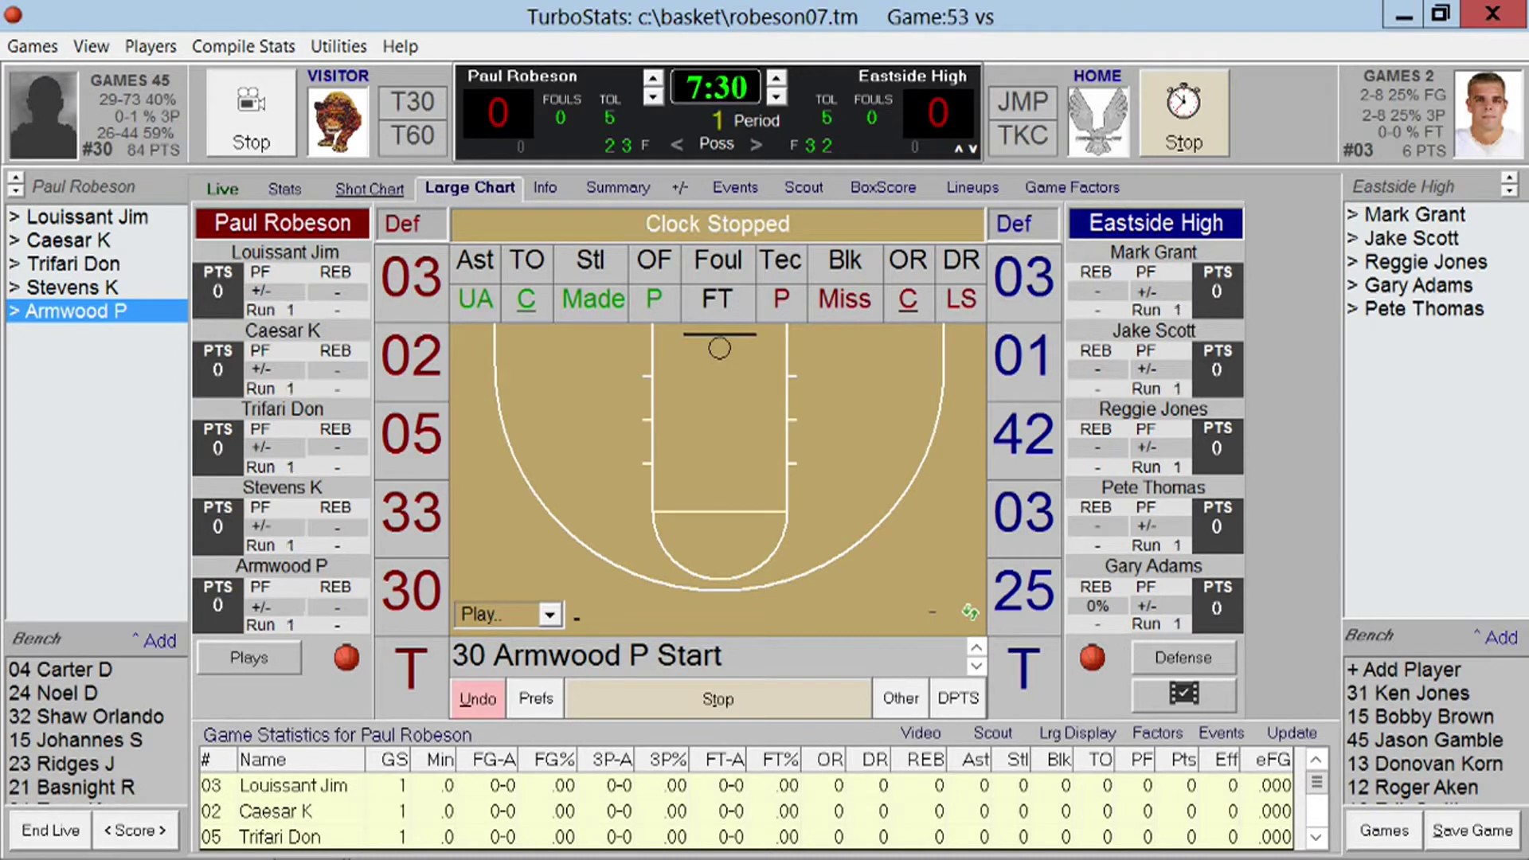
{"action": "left_click", "coordinate": [1221, 732]}
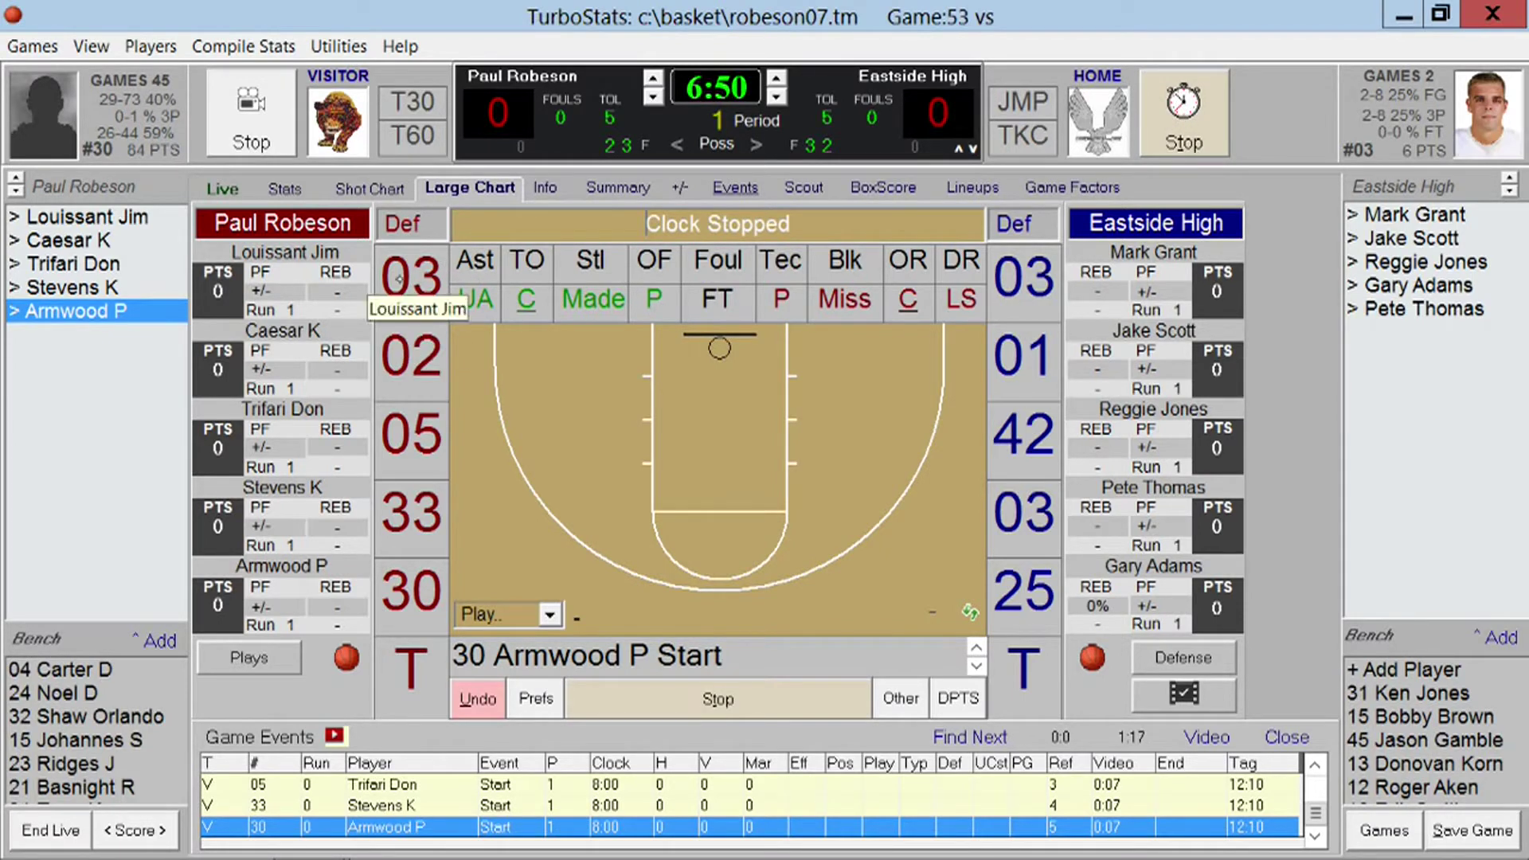
Record a made 3-point shot by Paul Robeson's number 03 from the court's left wing, assisted by number 02.
{"action": "left_click", "coordinate": [418, 301]}
{"action": "left_click", "coordinate": [599, 295]}
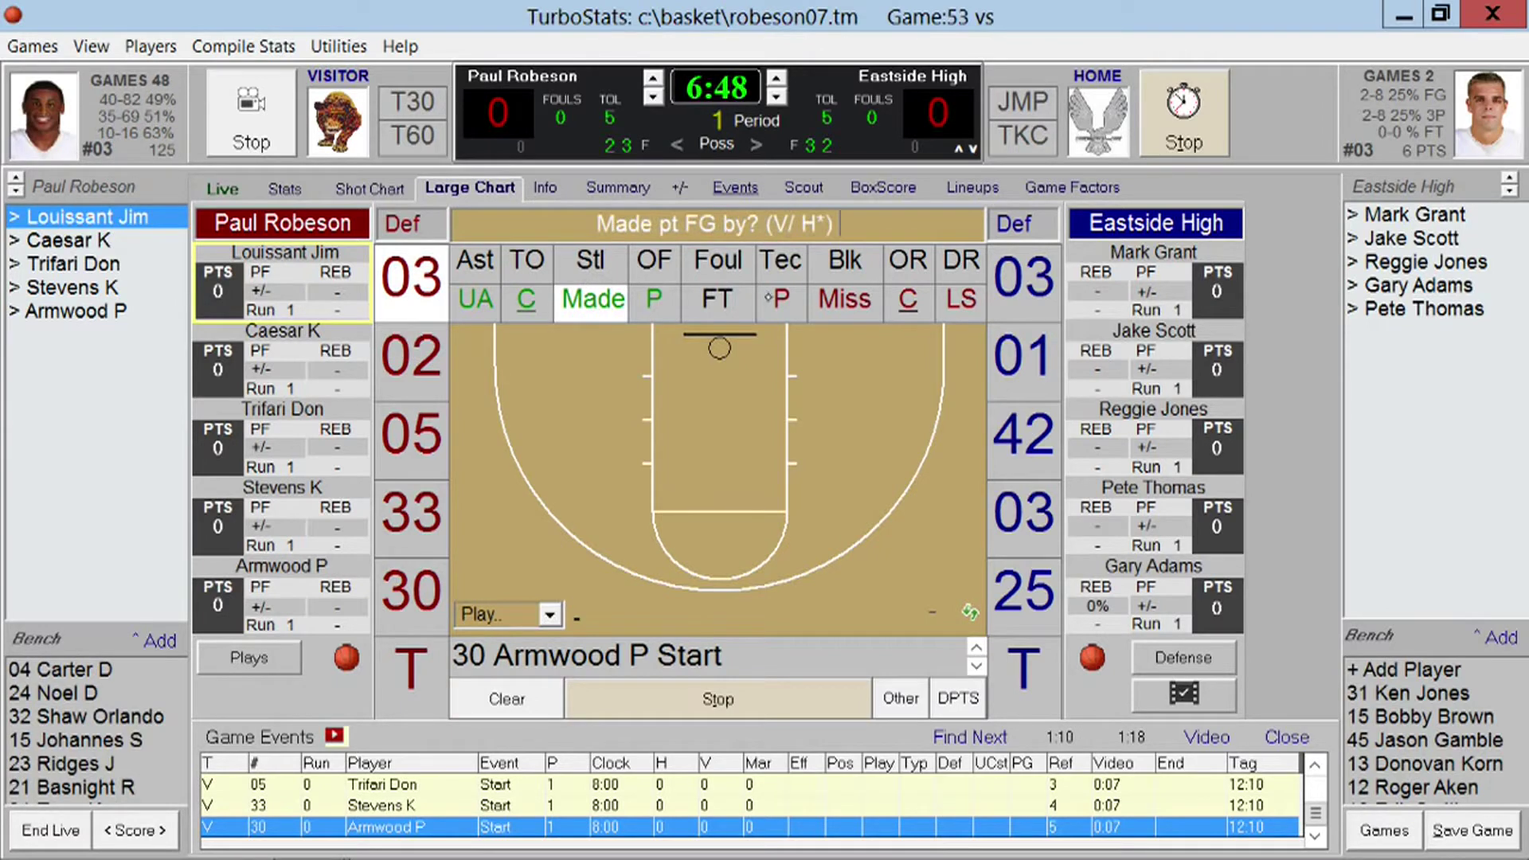
{"action": "left_click", "coordinate": [519, 509]}
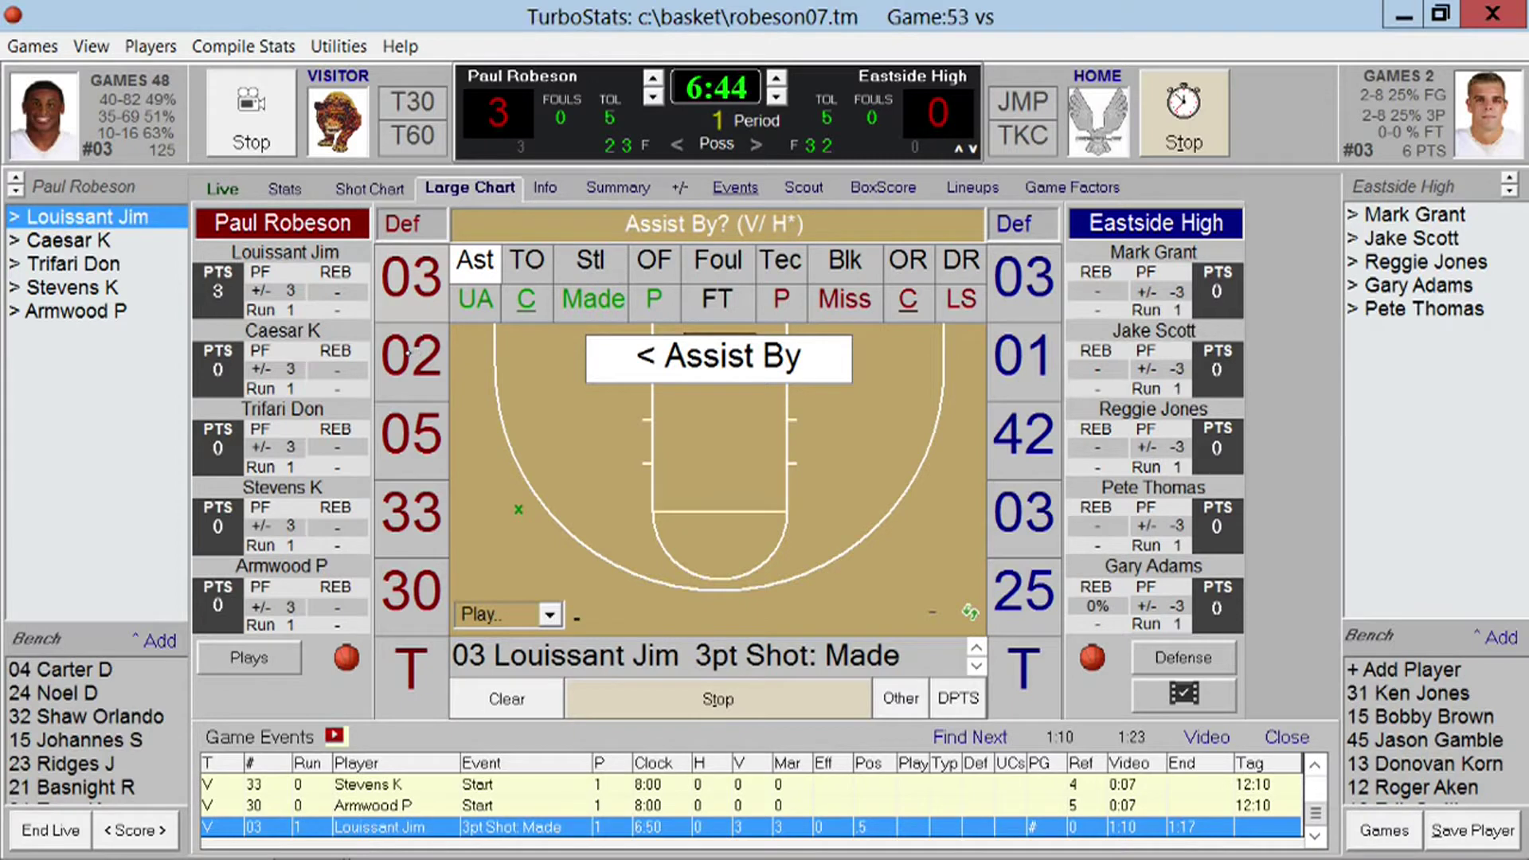
{"action": "left_click", "coordinate": [411, 354]}
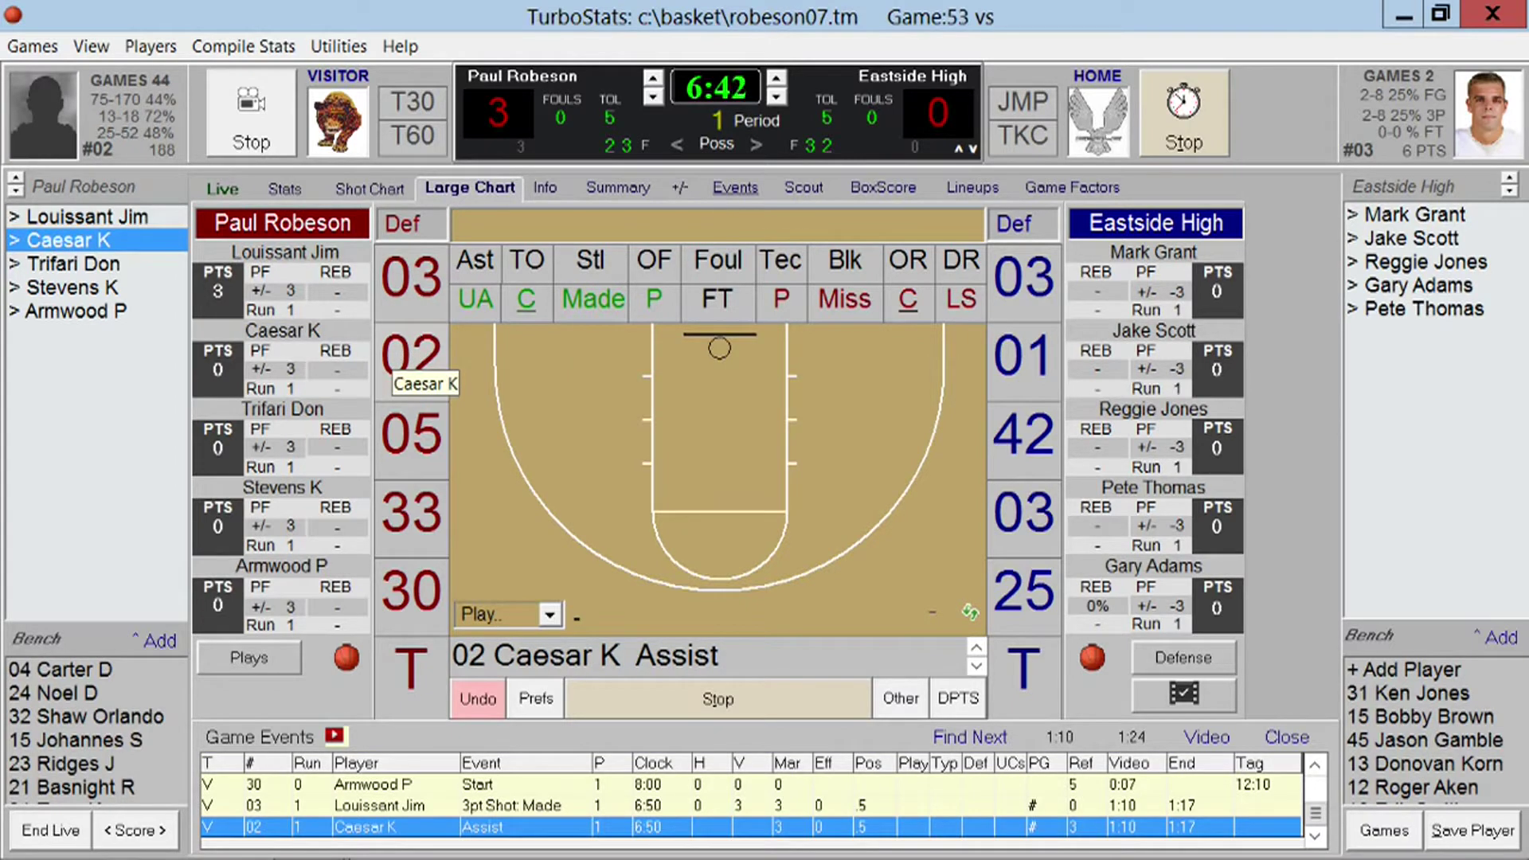
Record an unassisted made 3-point shot by Eastside High's number 01 from the court's right wing.
{"action": "left_click", "coordinate": [467, 301]}
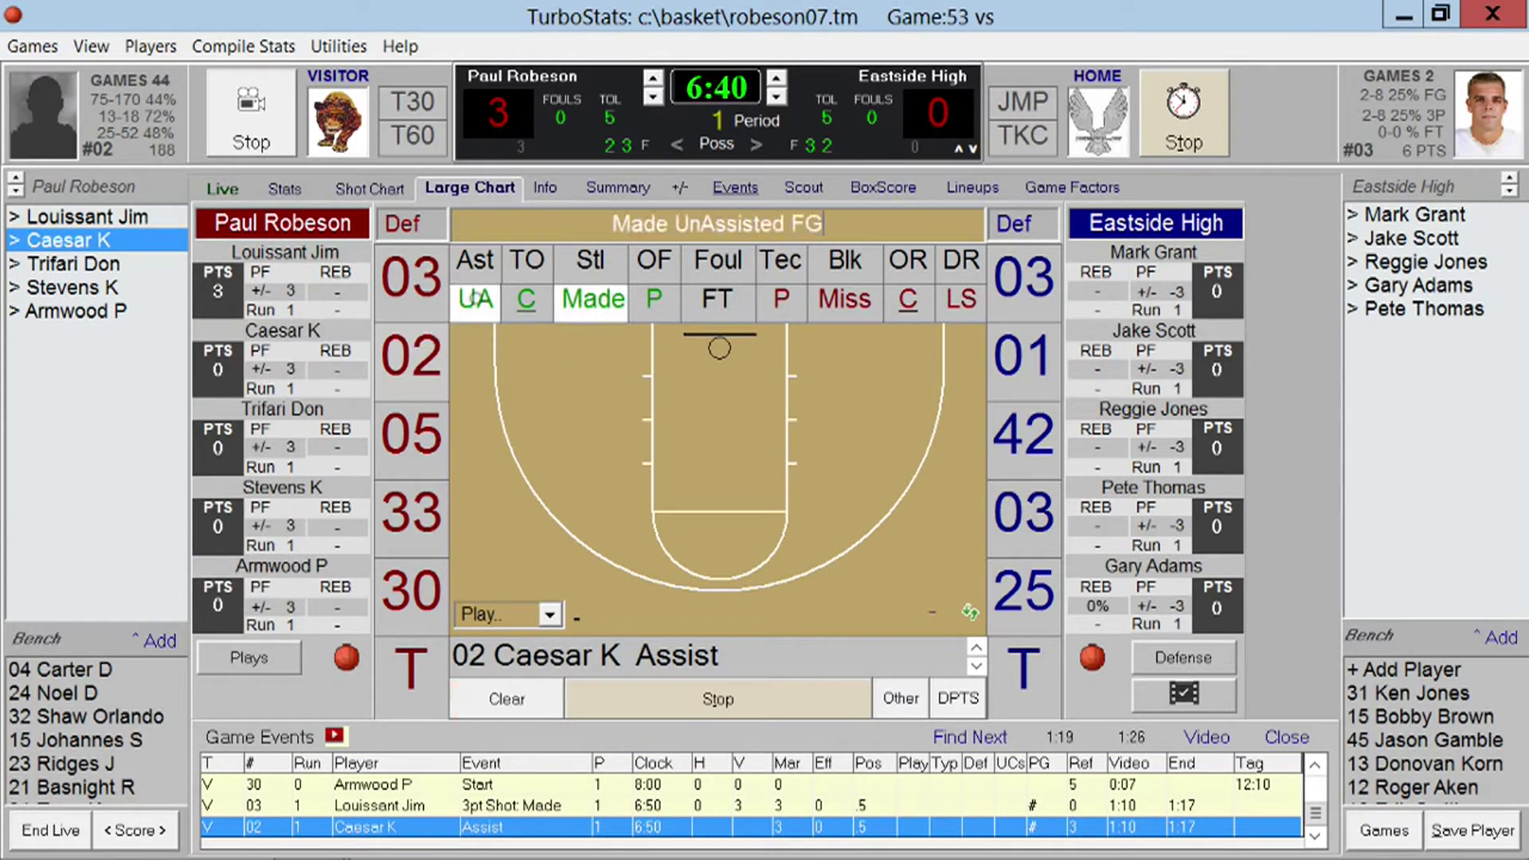
{"action": "left_click", "coordinate": [1022, 360]}
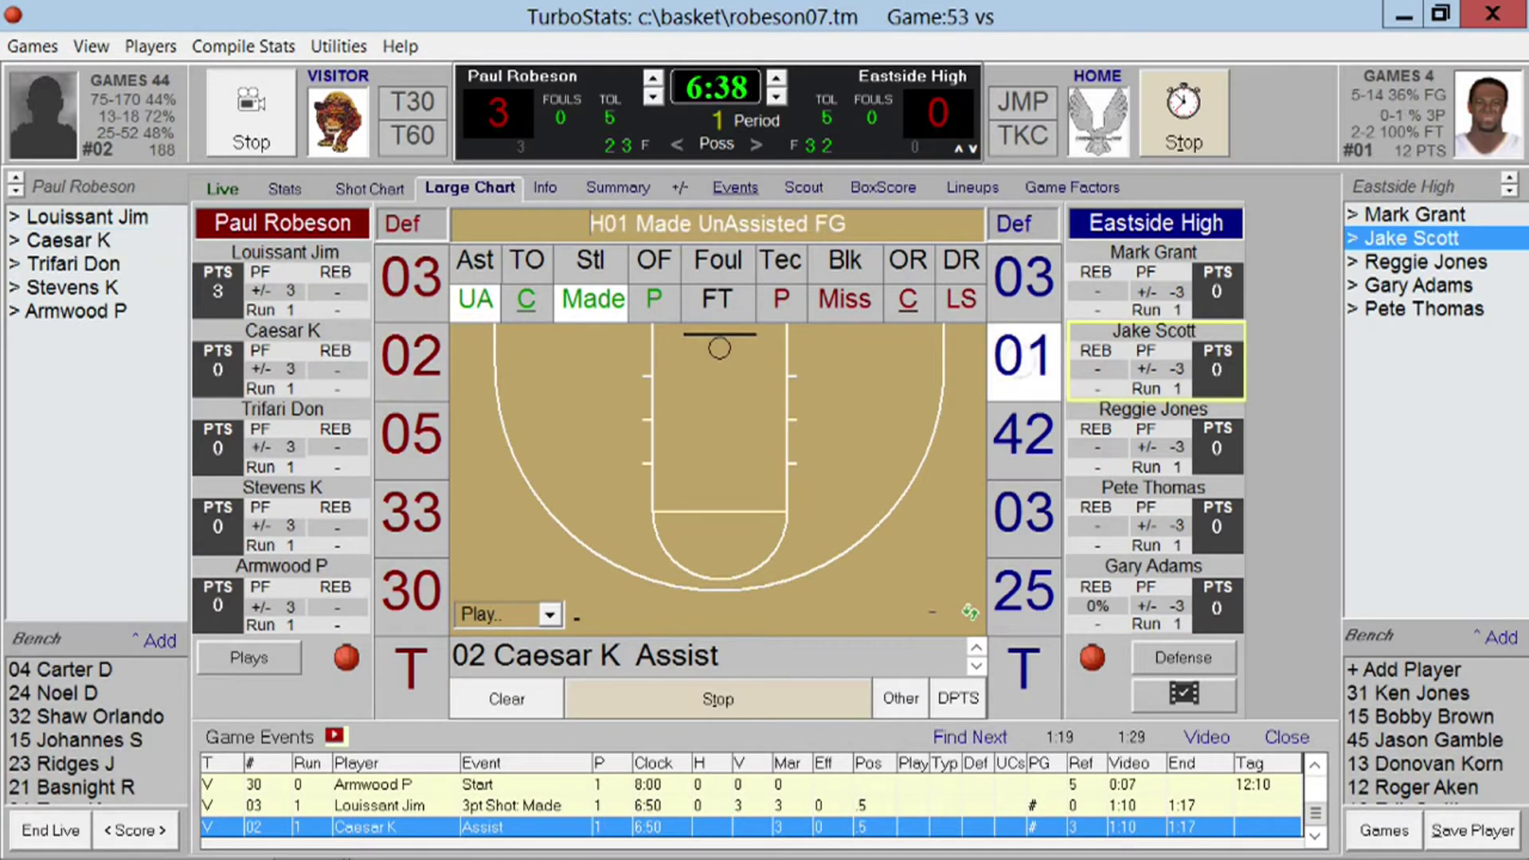
{"action": "left_click", "coordinate": [889, 531]}
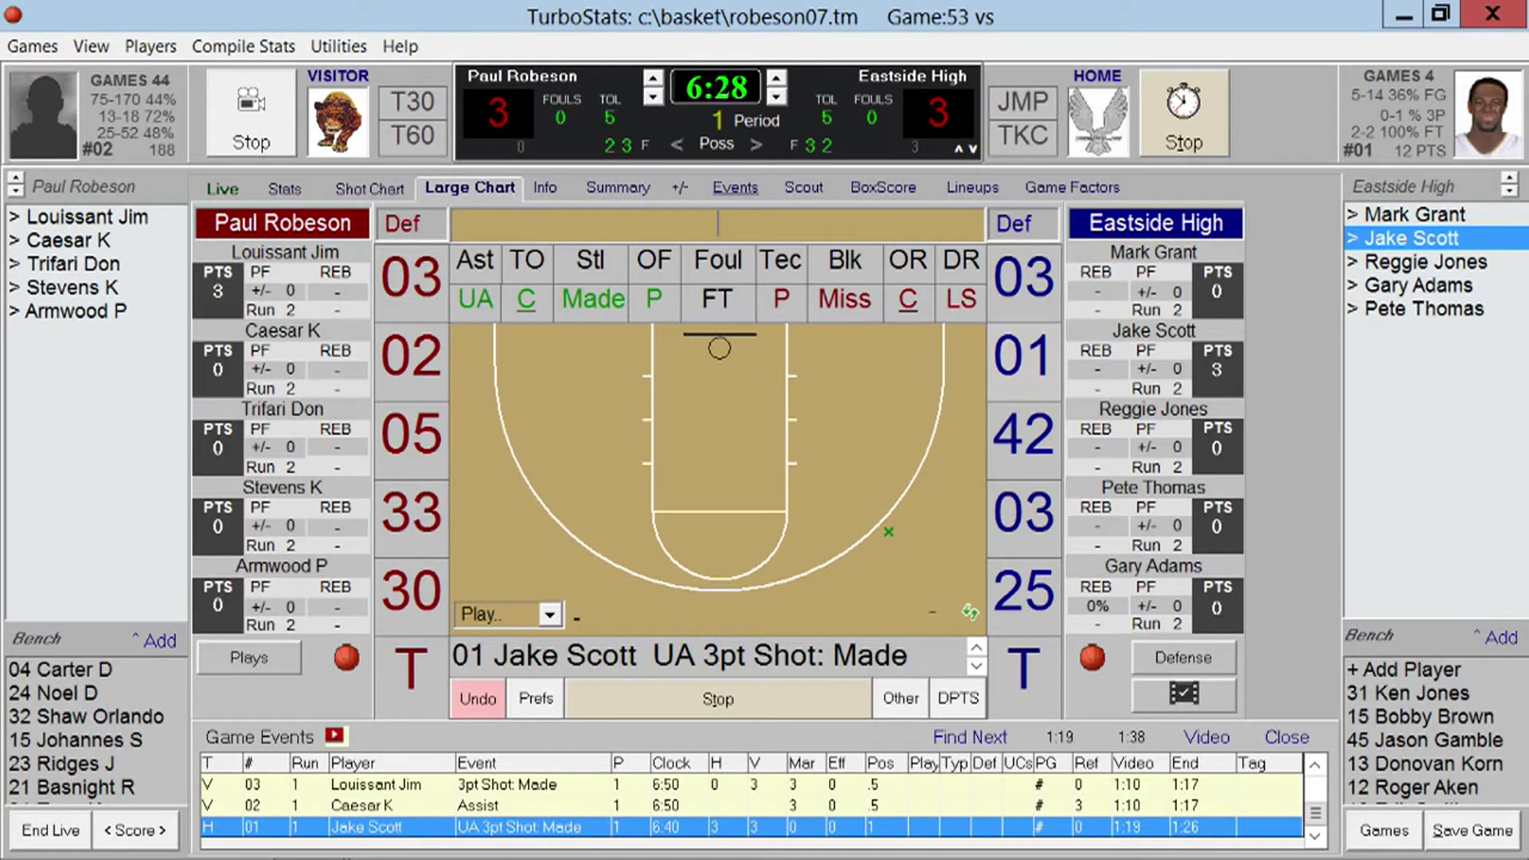
Record a missed 2-point shot by Eastside High's first-listed number 03 near the right elbow, with the defensive rebound by Paul Robeson's number 02.
{"action": "left_click", "coordinate": [1023, 279]}
{"action": "left_click", "coordinate": [845, 299]}
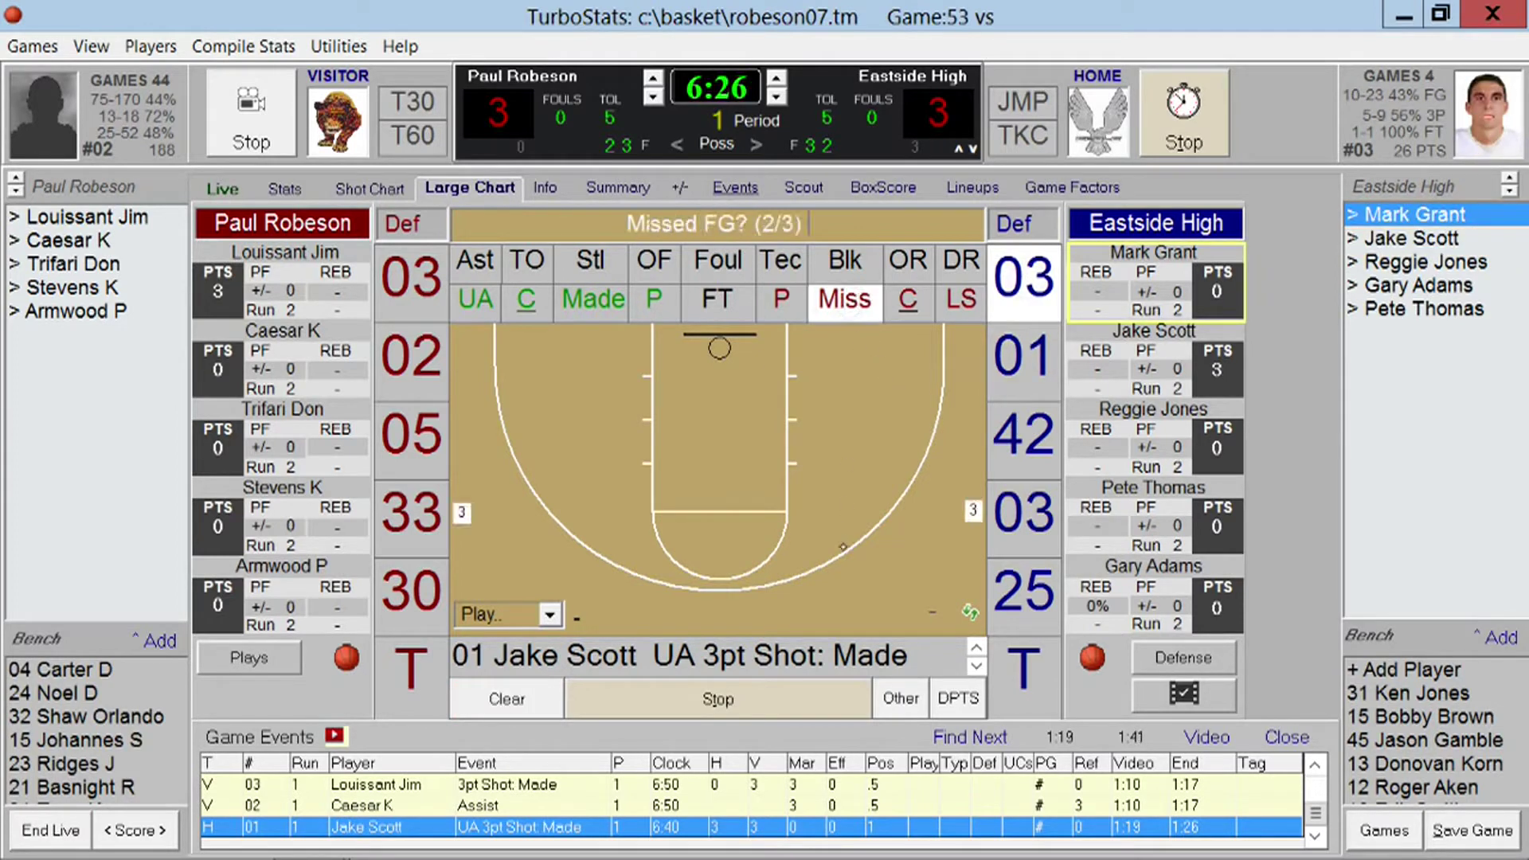
{"action": "left_click", "coordinate": [806, 502]}
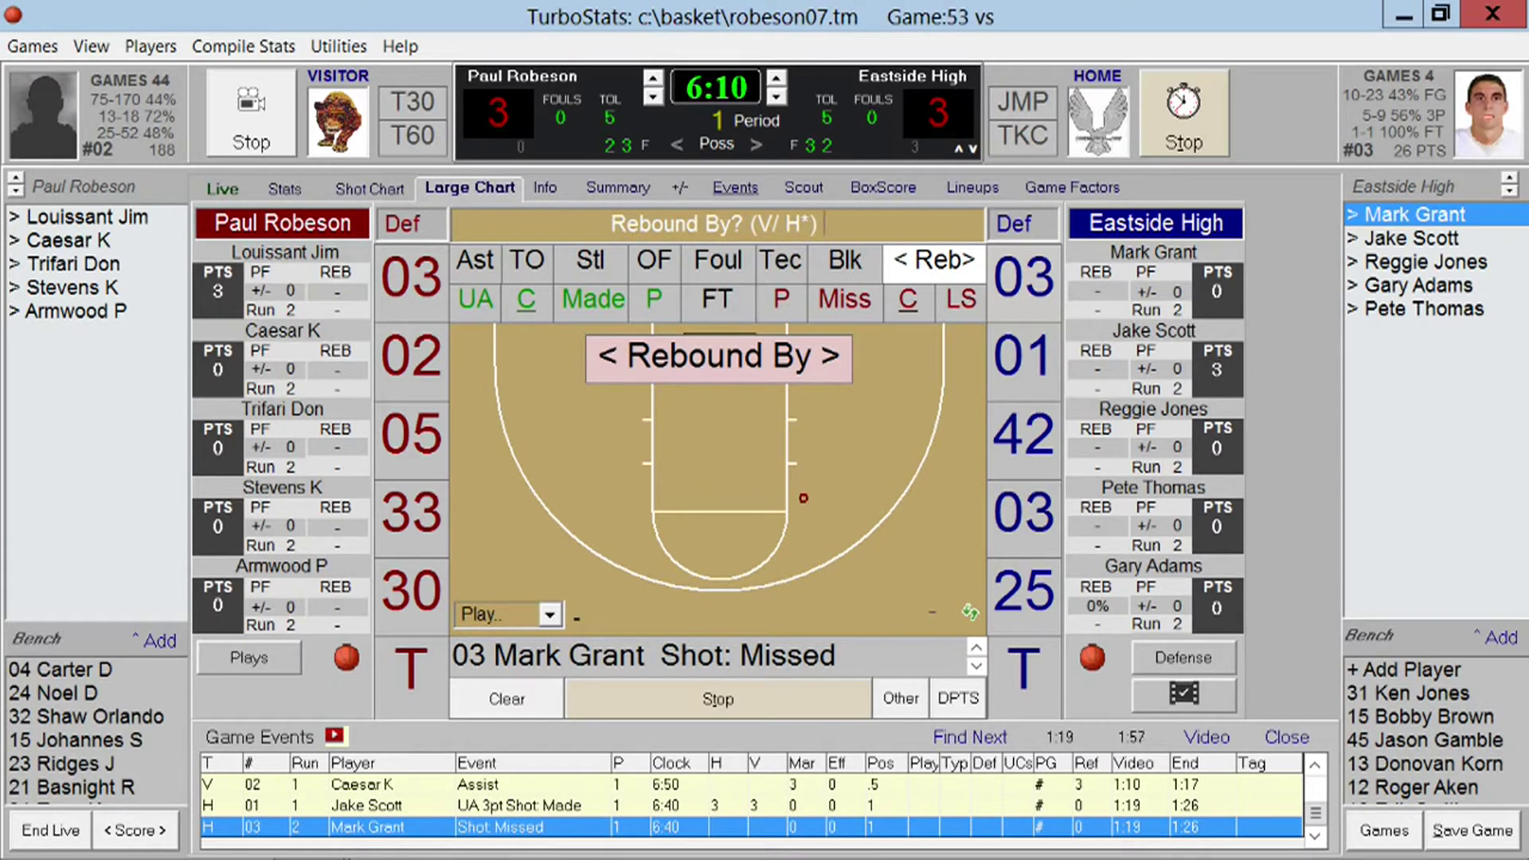
{"action": "left_click", "coordinate": [416, 354]}
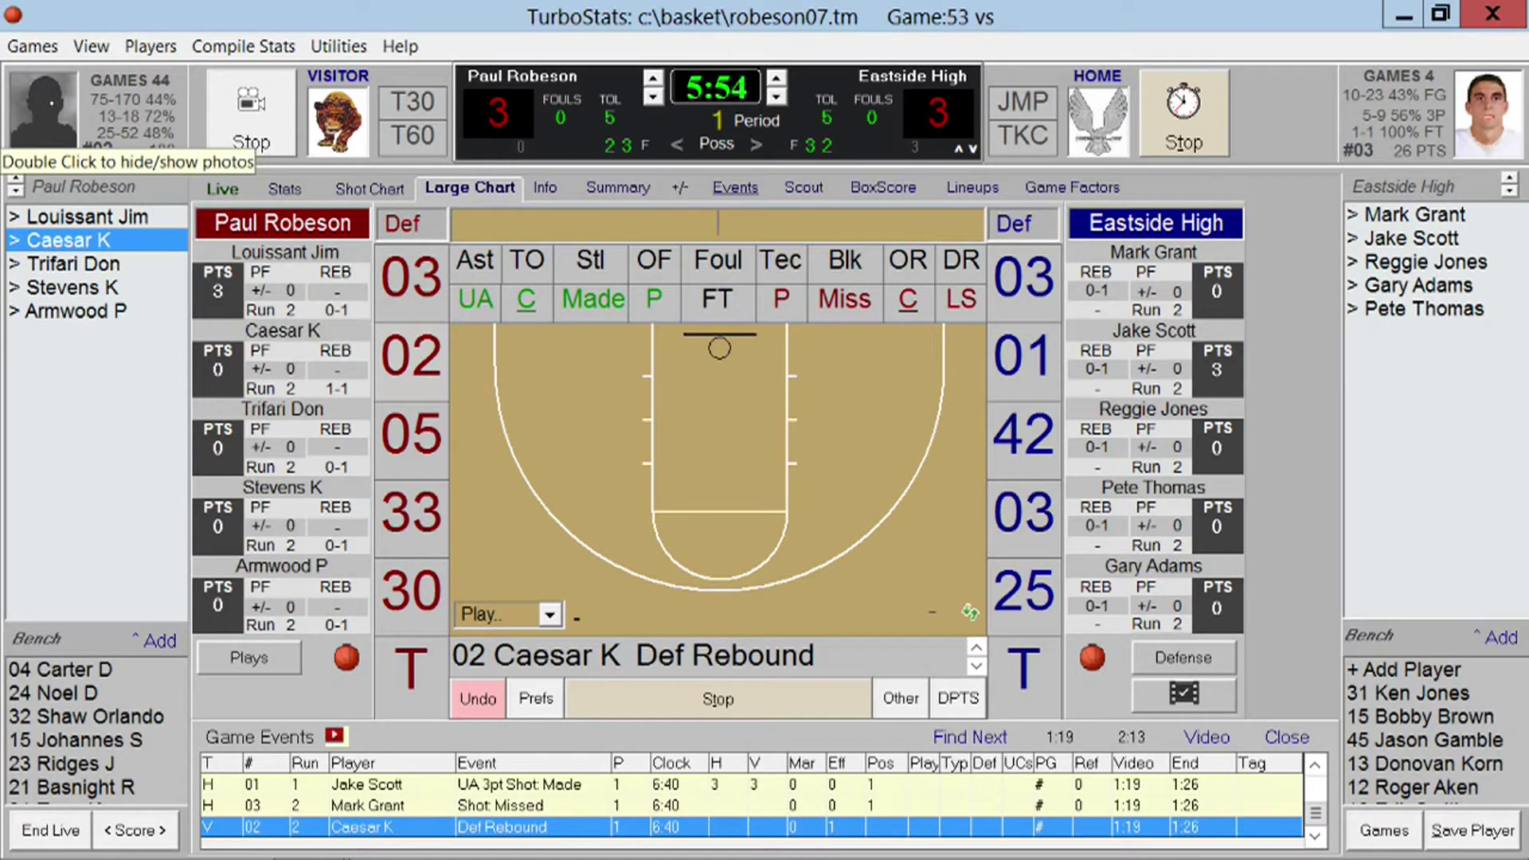
Show the player photos again and record an unassisted made 3-point shot by Paul Robeson's number 05 from the left wing.
{"action": "double_click", "coordinate": [44, 119]}
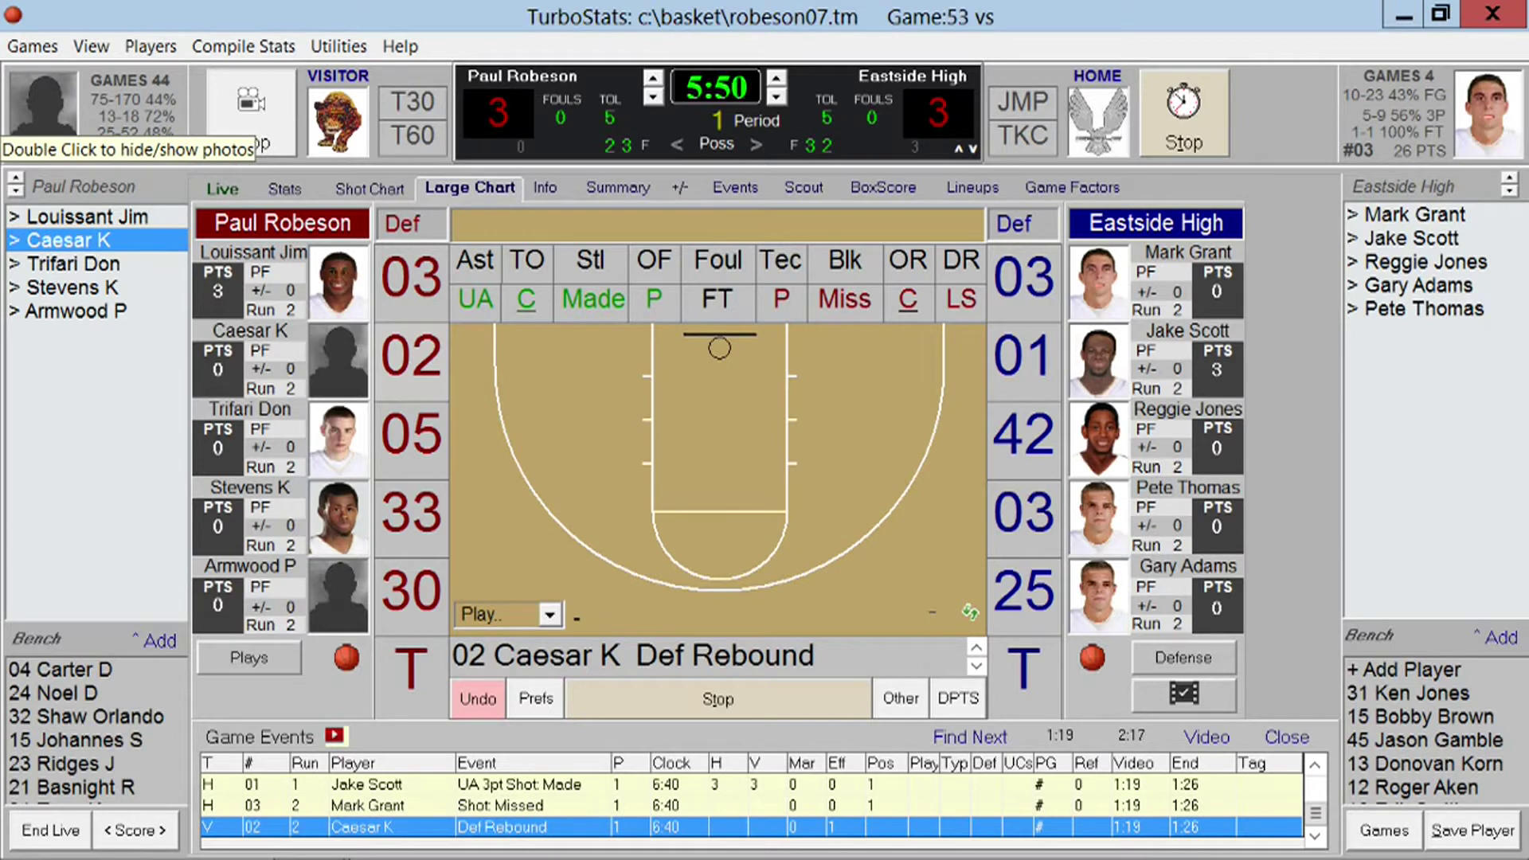
{"action": "left_click", "coordinate": [411, 434]}
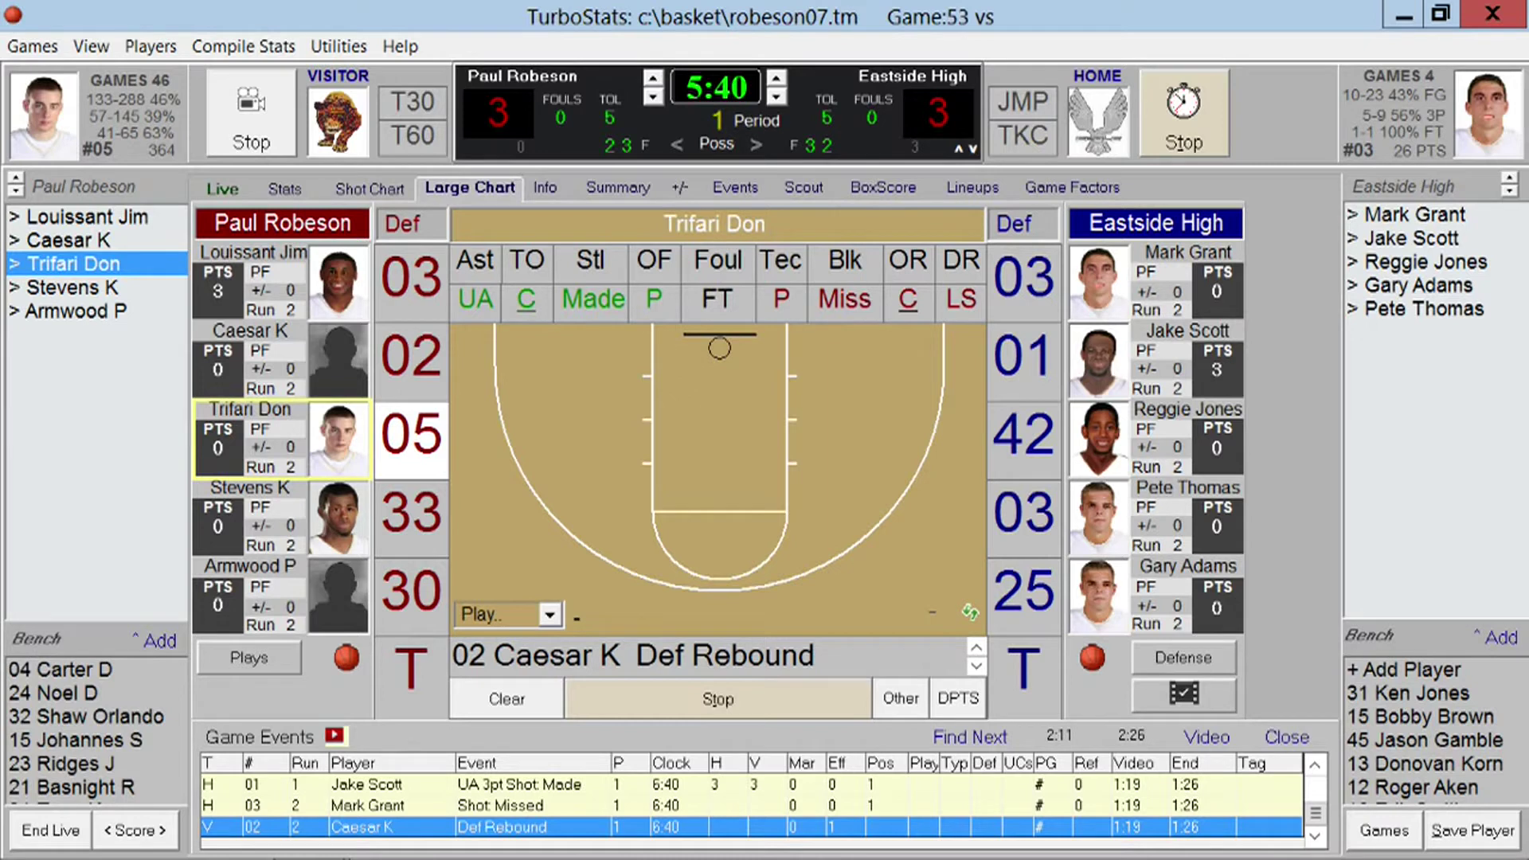
{"action": "key", "text": "2"}
{"action": "left_click", "coordinate": [505, 492]}
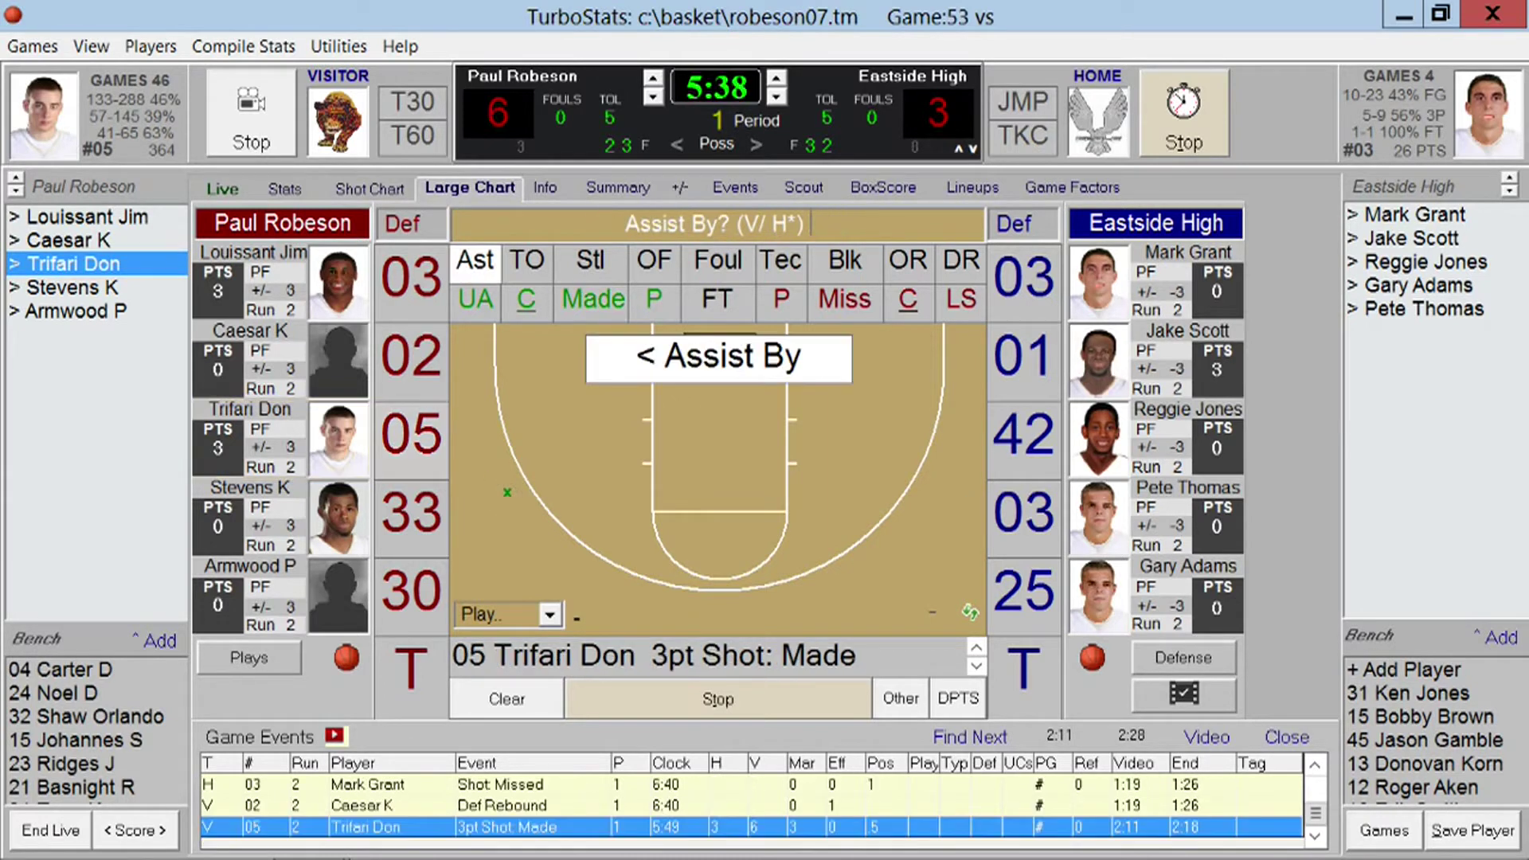
{"action": "key", "text": "Return"}
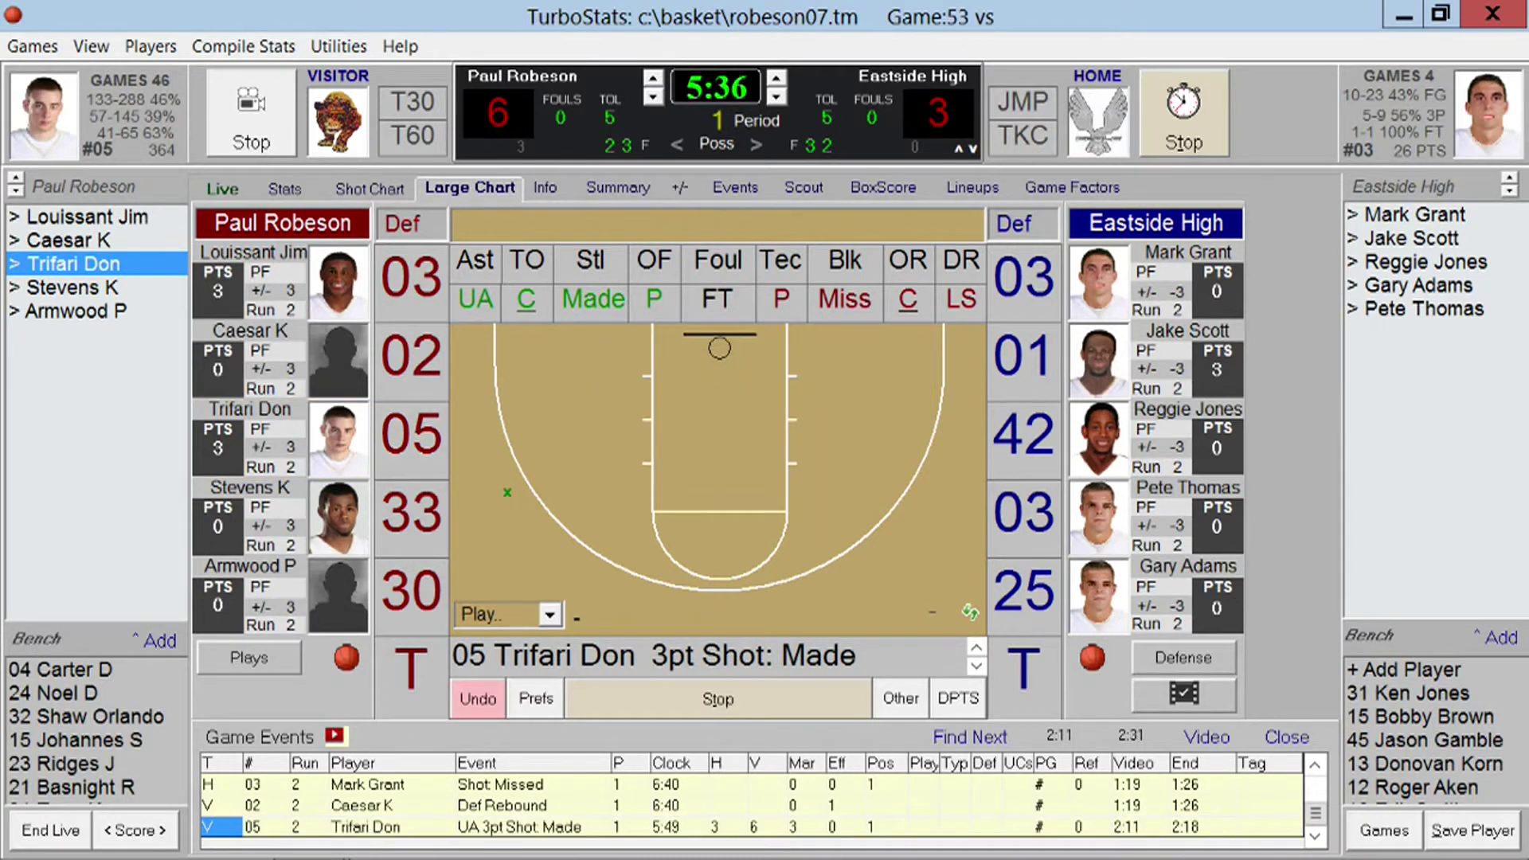
Record Eastside High number 42's missed 2-point shot right of the lane, blocked by Paul Robeson's number 05, with the offensive rebound by number 42.
{"action": "left_click", "coordinate": [437, 447]}
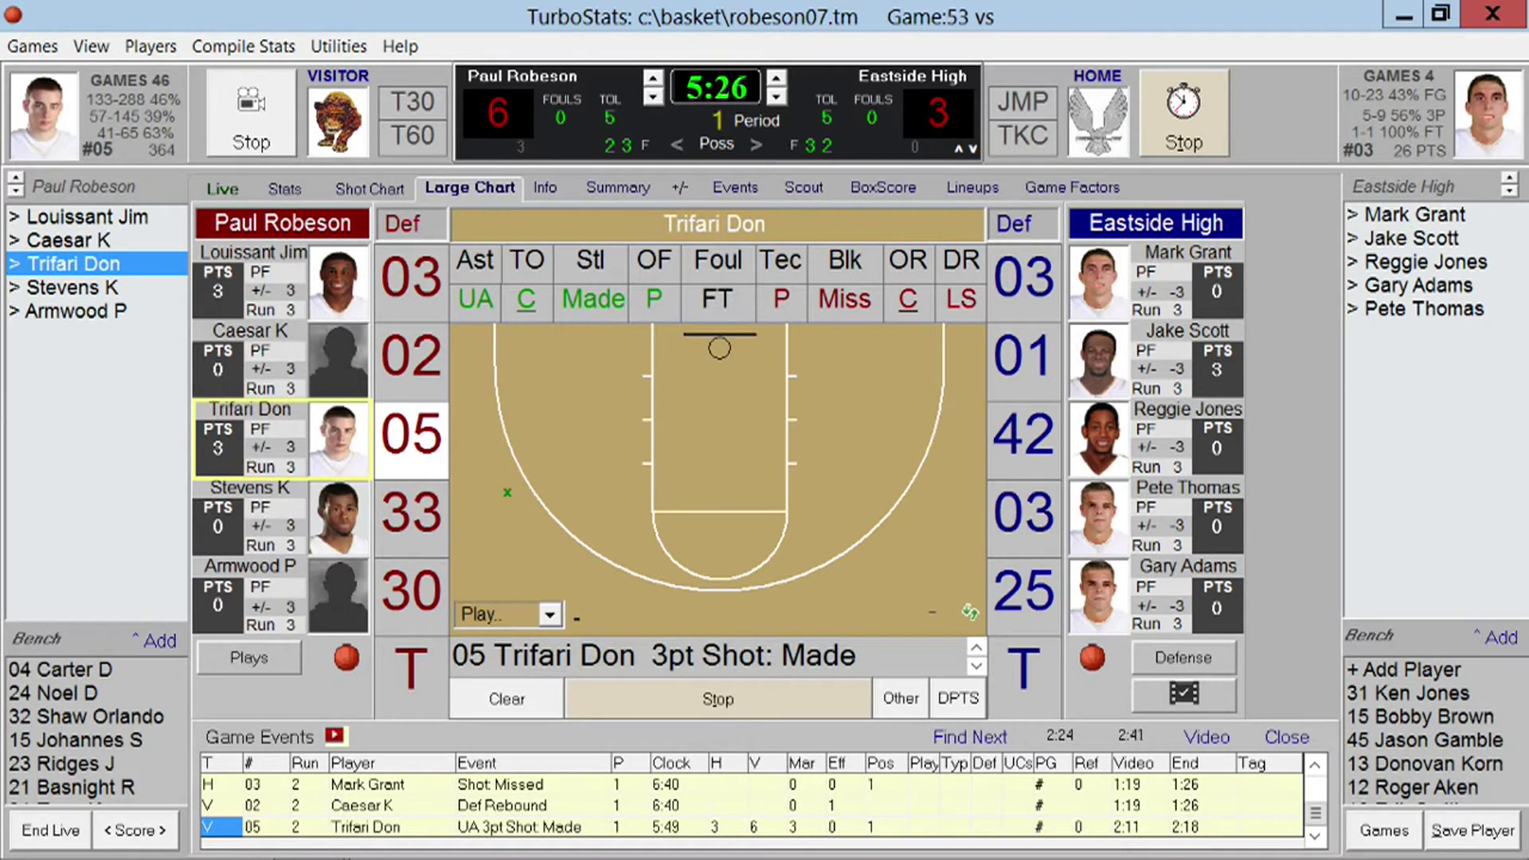
{"action": "key", "text": "b"}
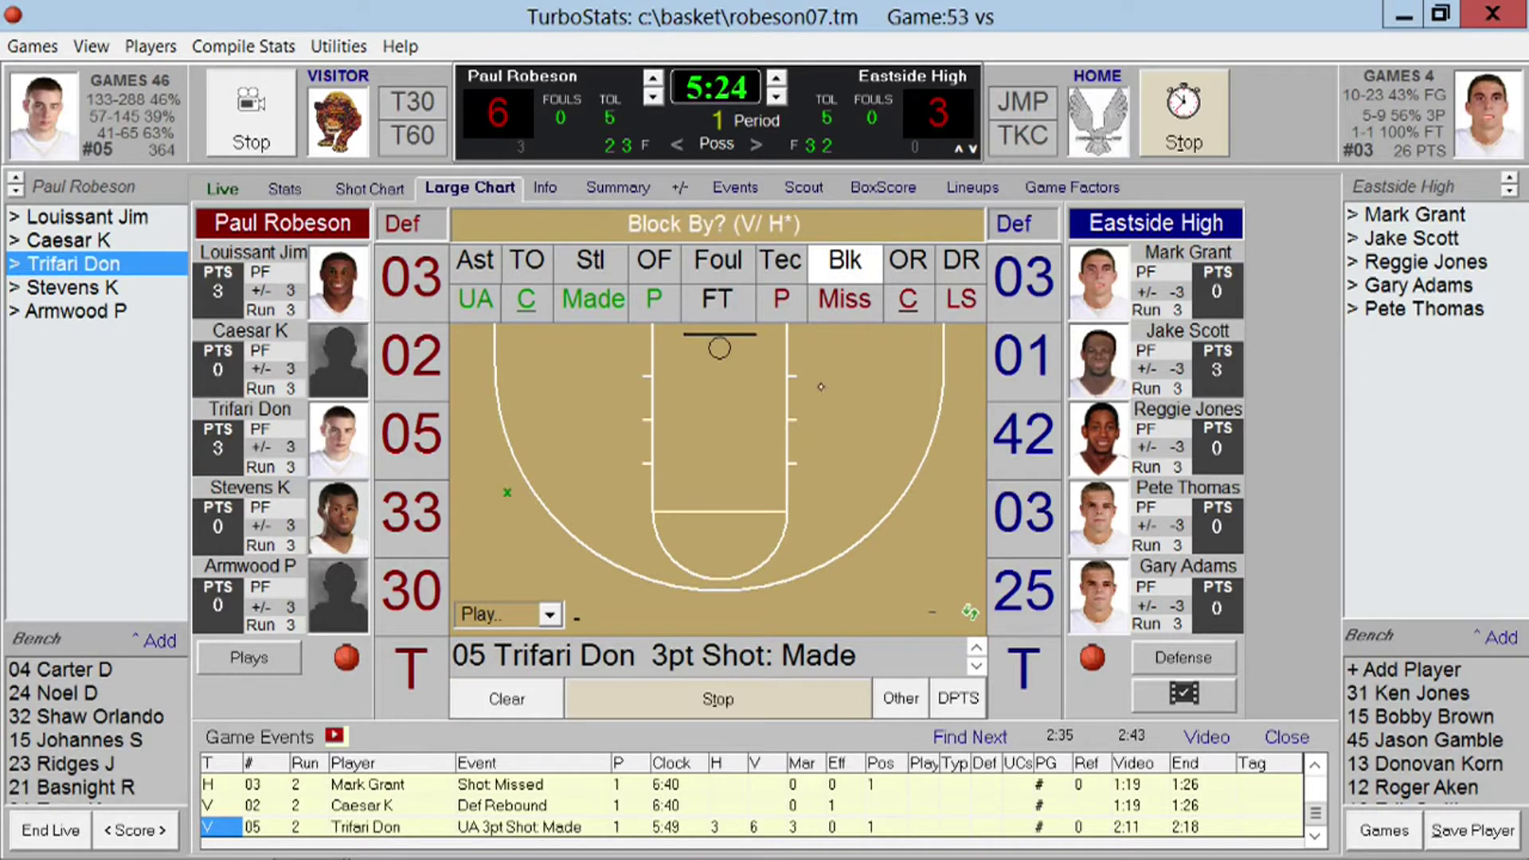
{"action": "left_click", "coordinate": [835, 377]}
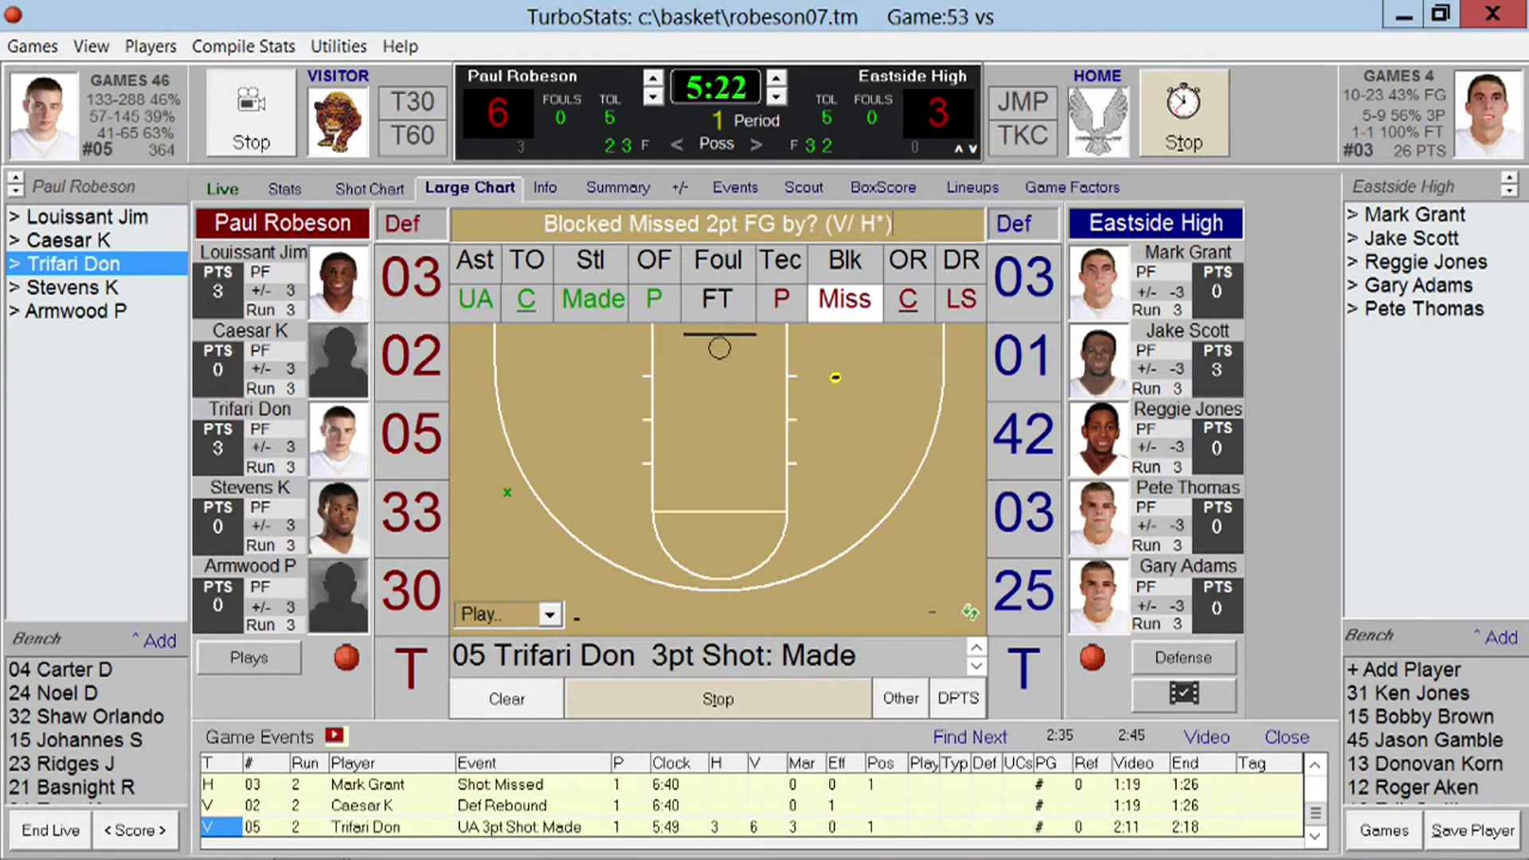
{"action": "left_click", "coordinate": [1037, 440]}
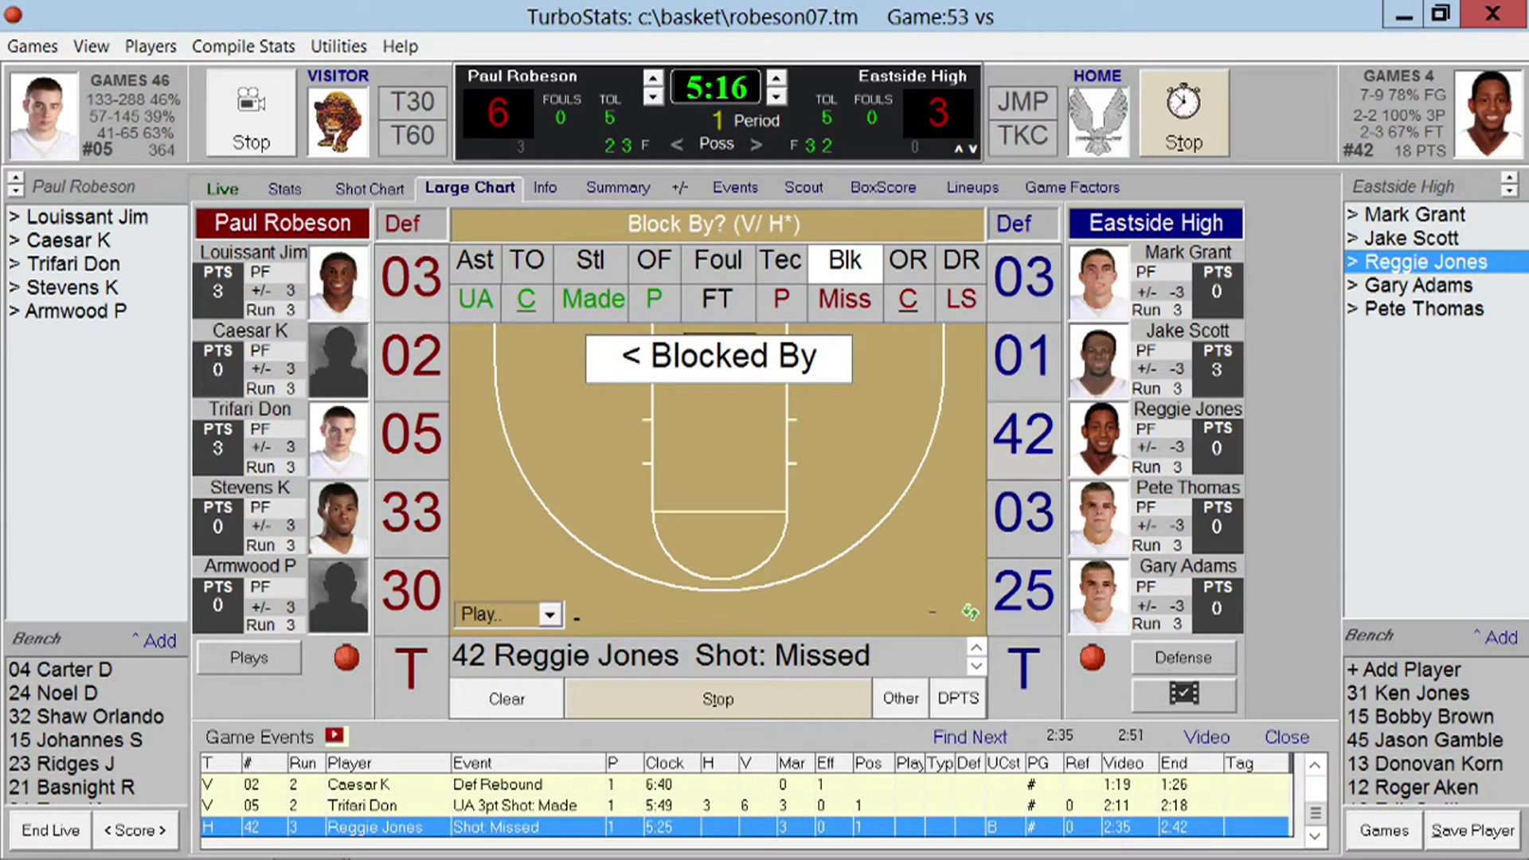
{"action": "left_click", "coordinate": [411, 434]}
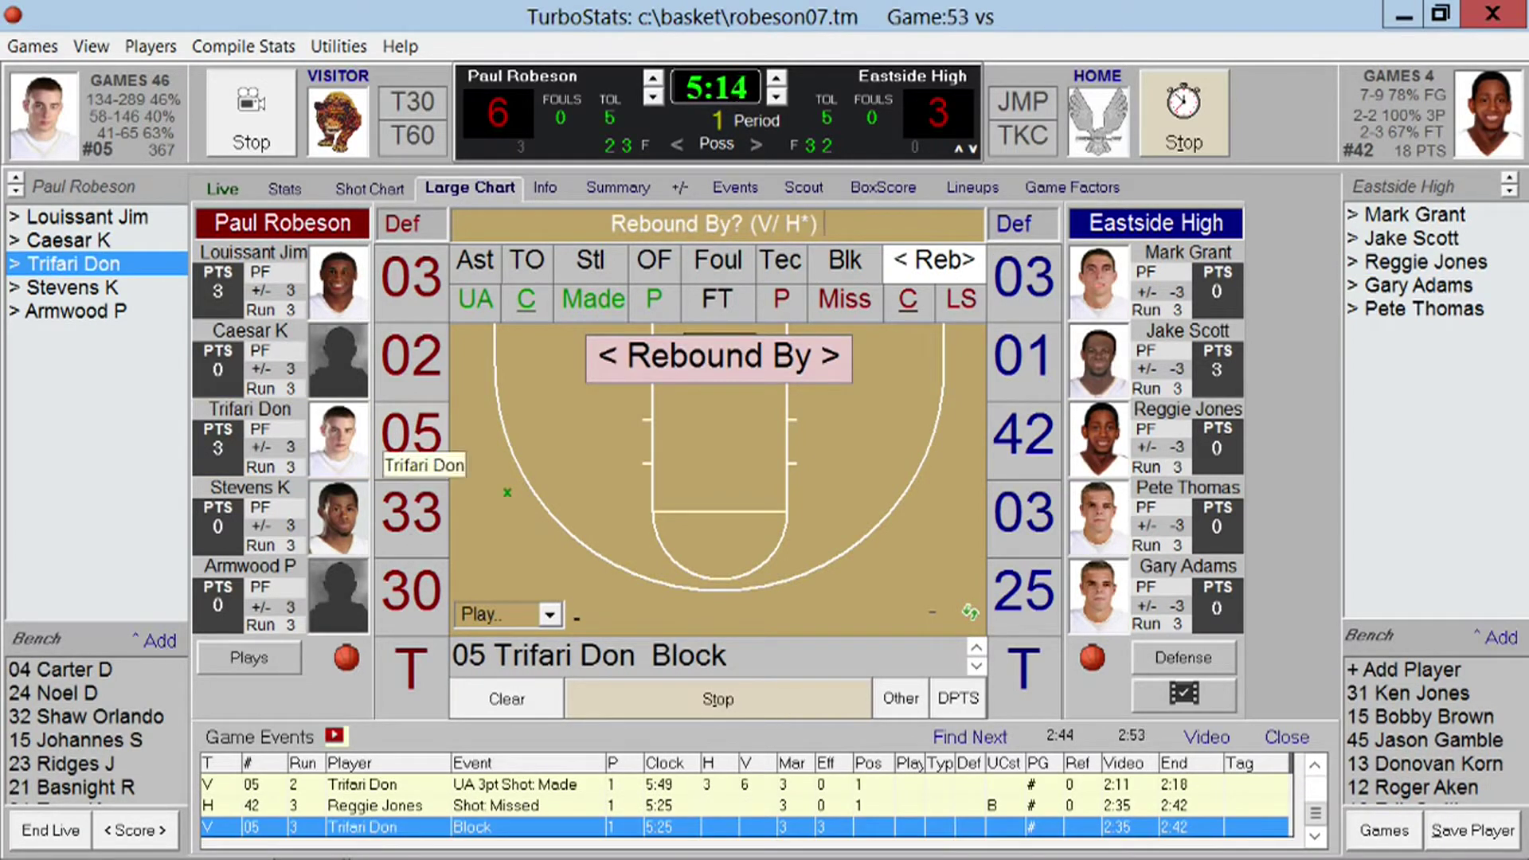
{"action": "left_click", "coordinate": [1023, 436]}
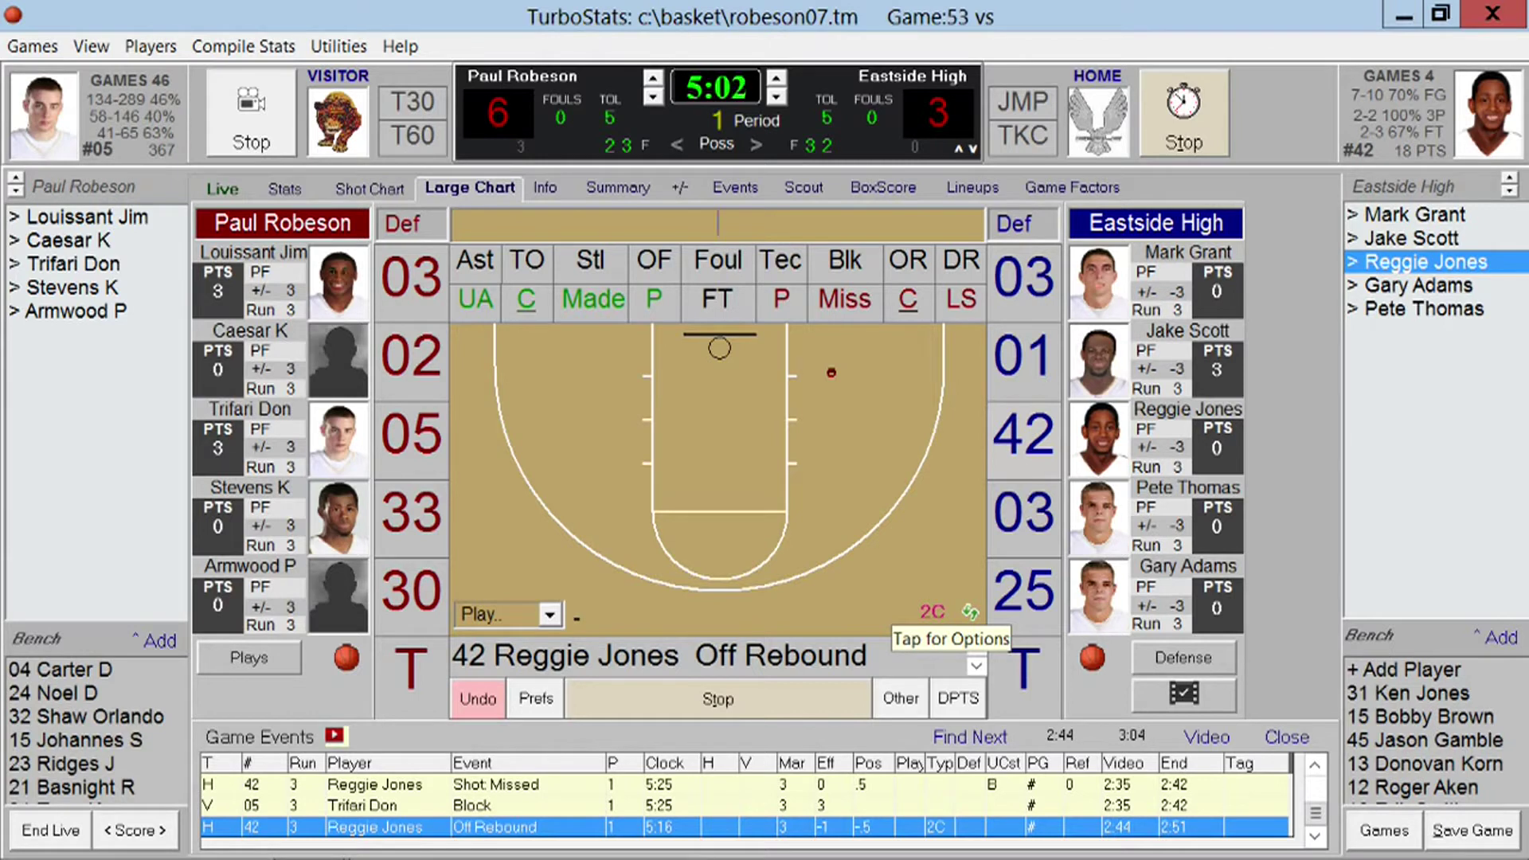
Record an unassisted made layup by Eastside High's number 42 just right of the basket.
{"action": "left_click", "coordinate": [1024, 434]}
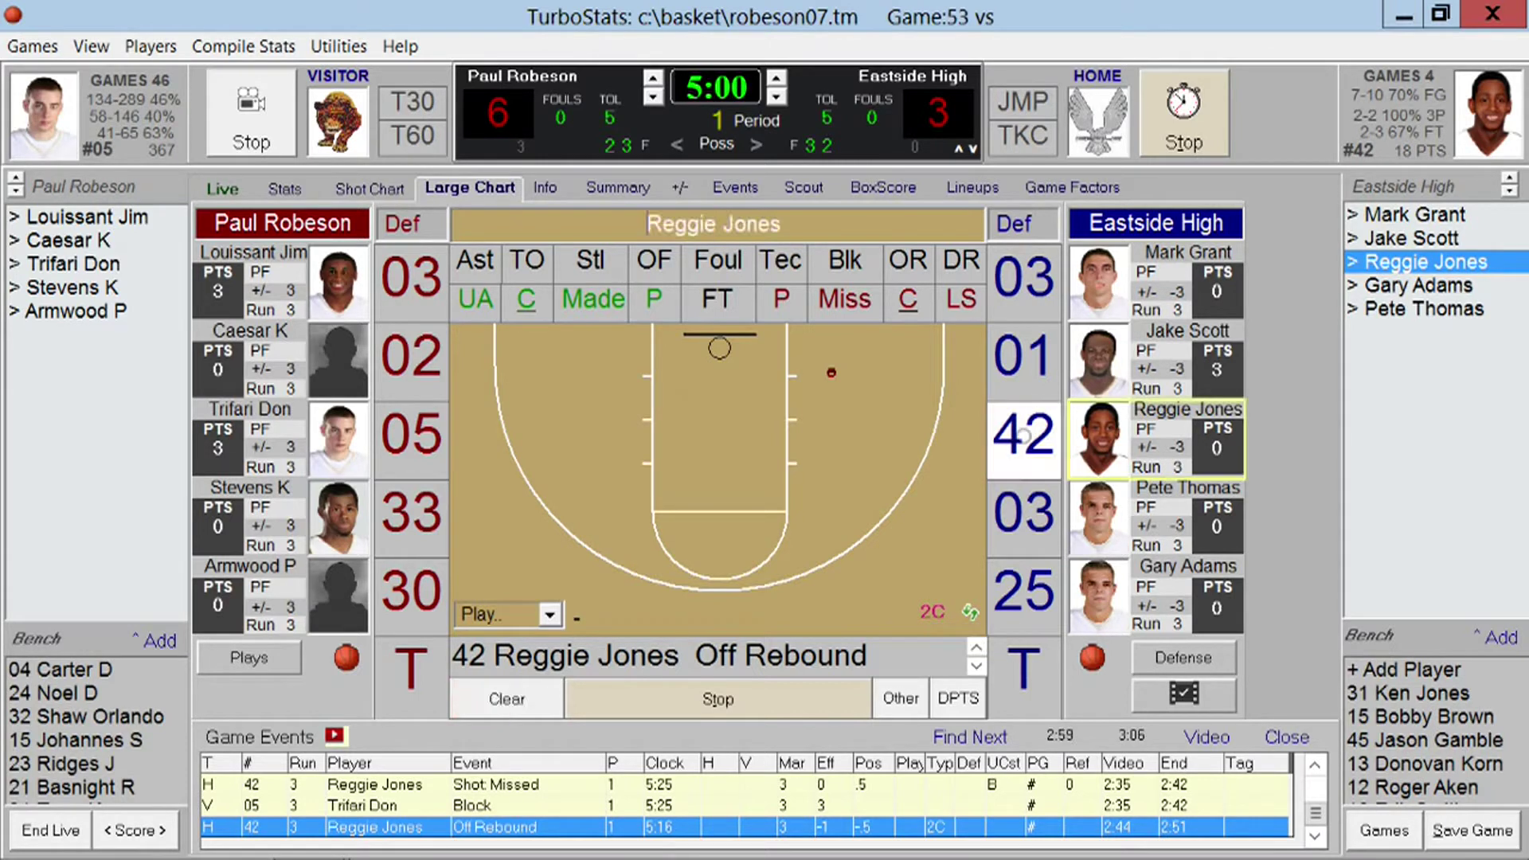
{"action": "left_click", "coordinate": [476, 299]}
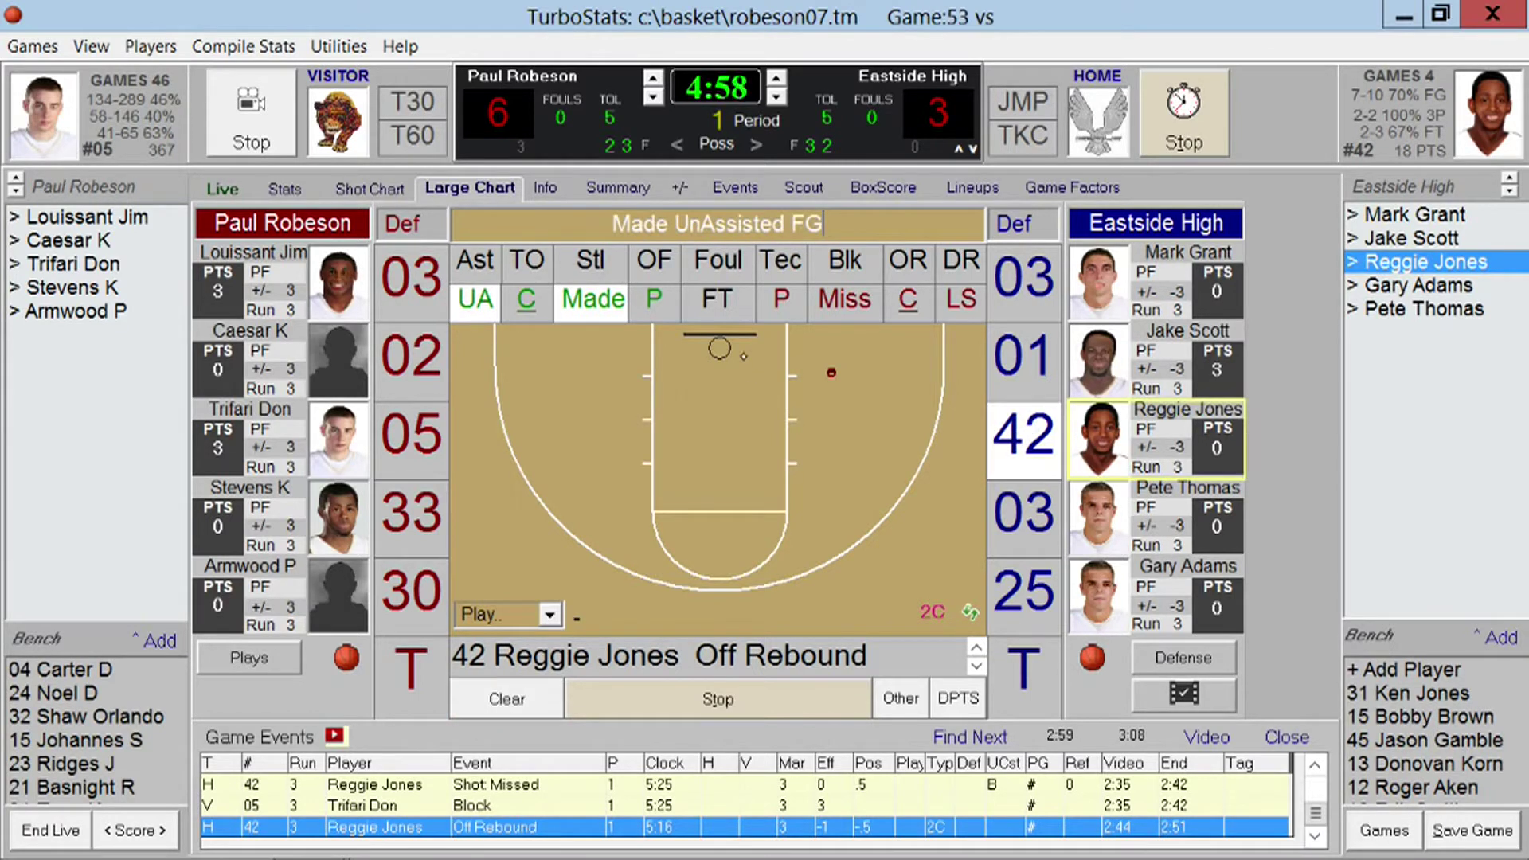
{"action": "left_click", "coordinate": [746, 356]}
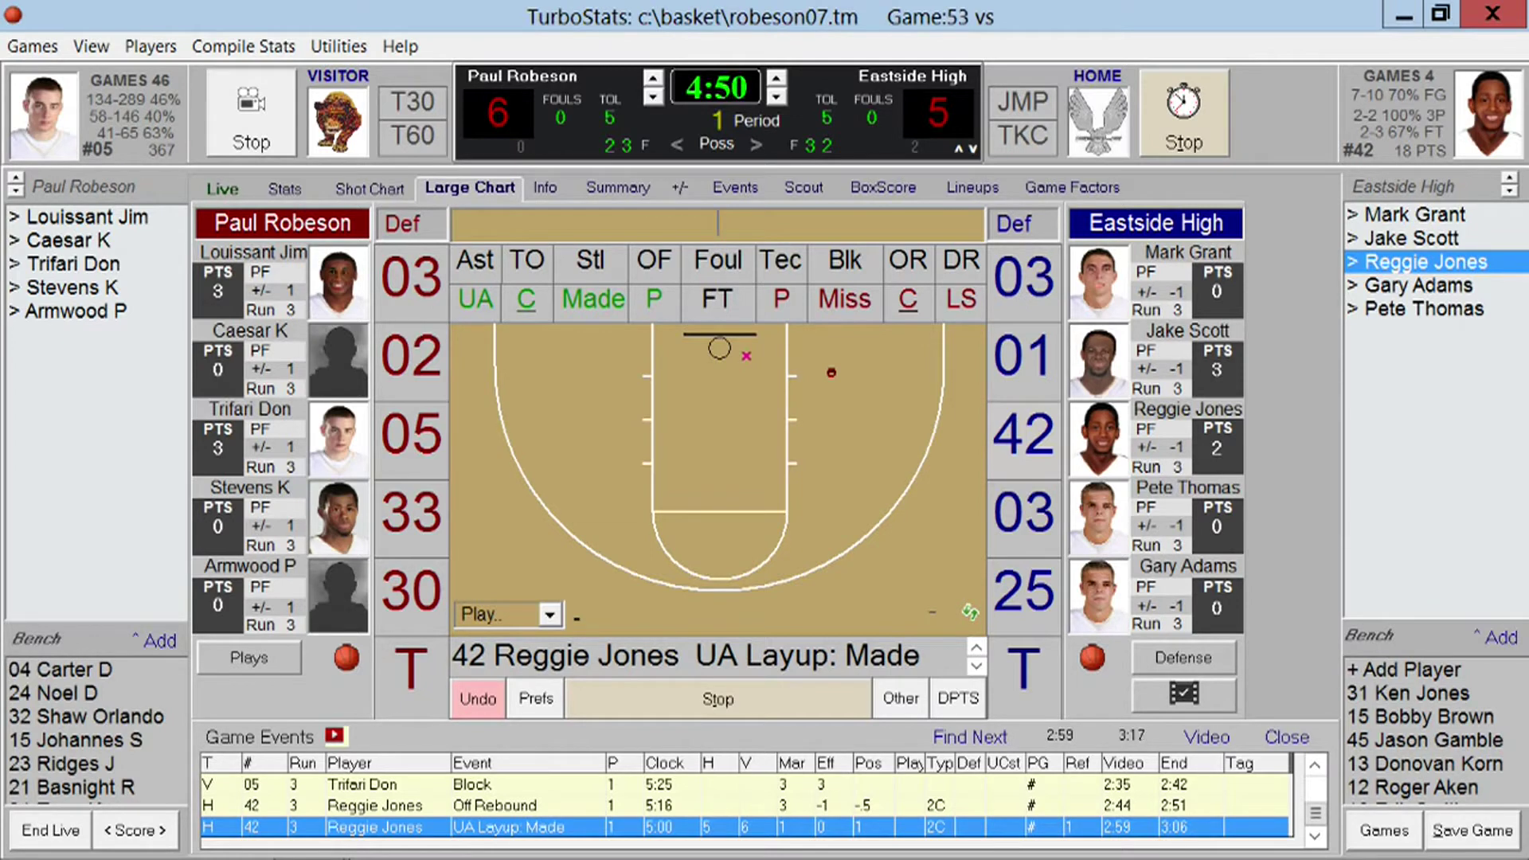
Record a missed 2-point shot by Eastside High's lower-listed number 03 outside the right elbow, with a made putback by number 01.
{"action": "left_click", "coordinate": [1027, 510]}
{"action": "left_click", "coordinate": [845, 299]}
{"action": "left_click", "coordinate": [814, 487]}
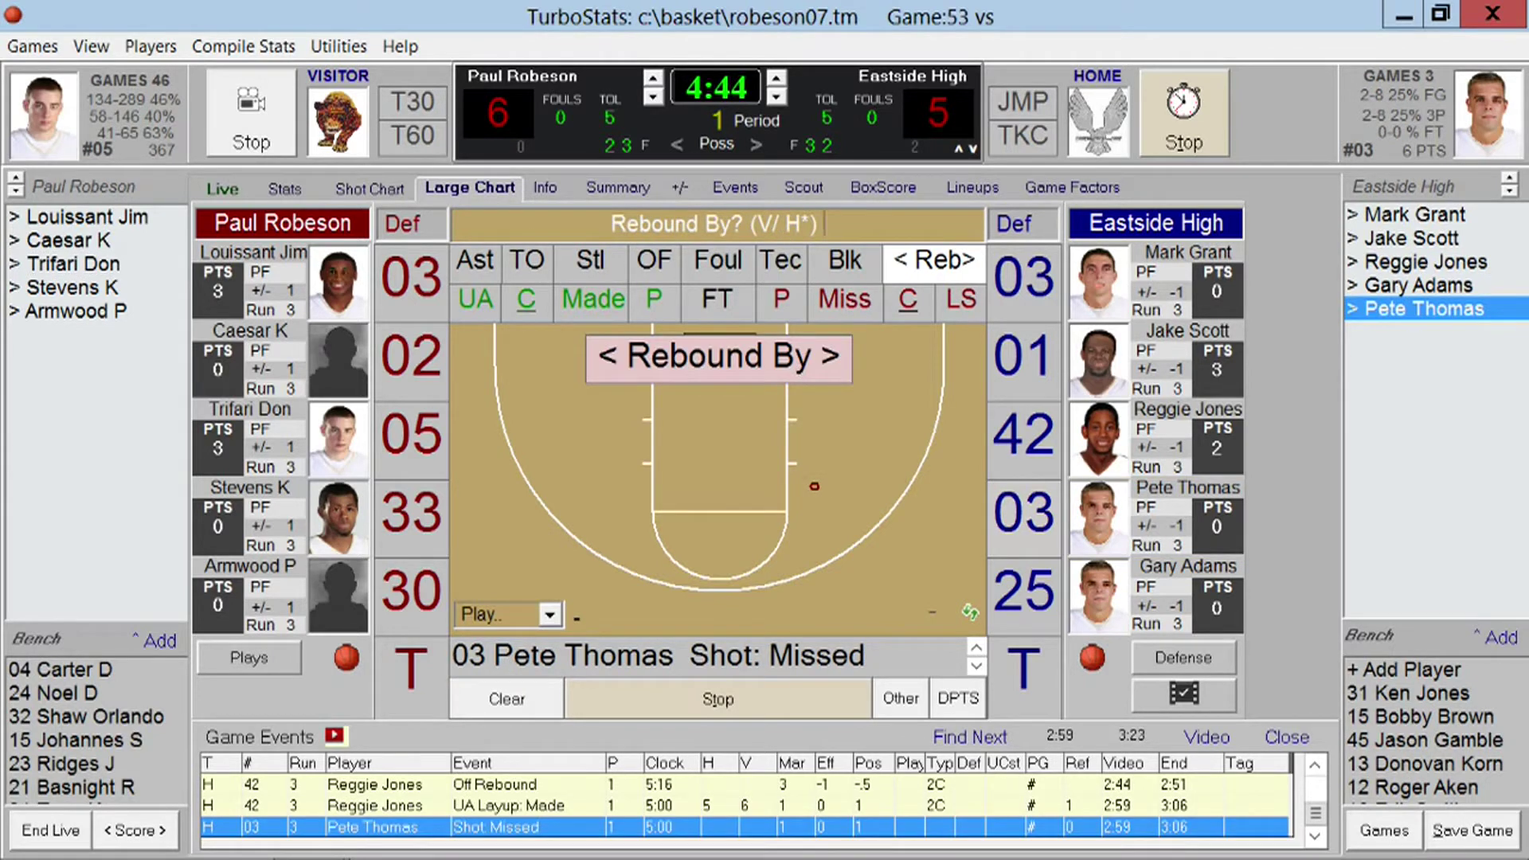
{"action": "left_click", "coordinate": [723, 348]}
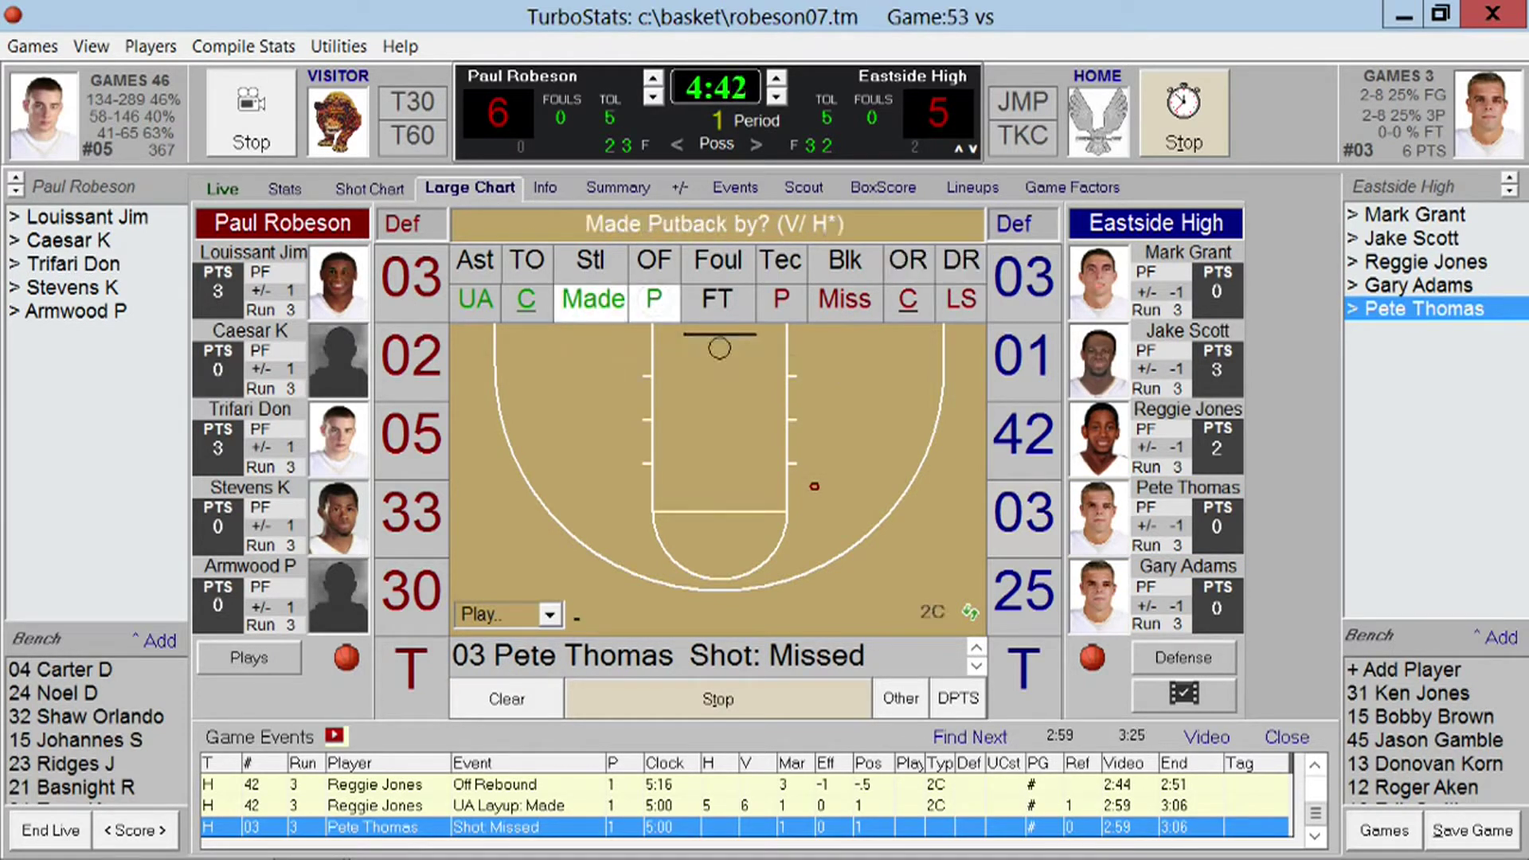
{"action": "type", "text": "01"}
{"action": "key", "text": "Return"}
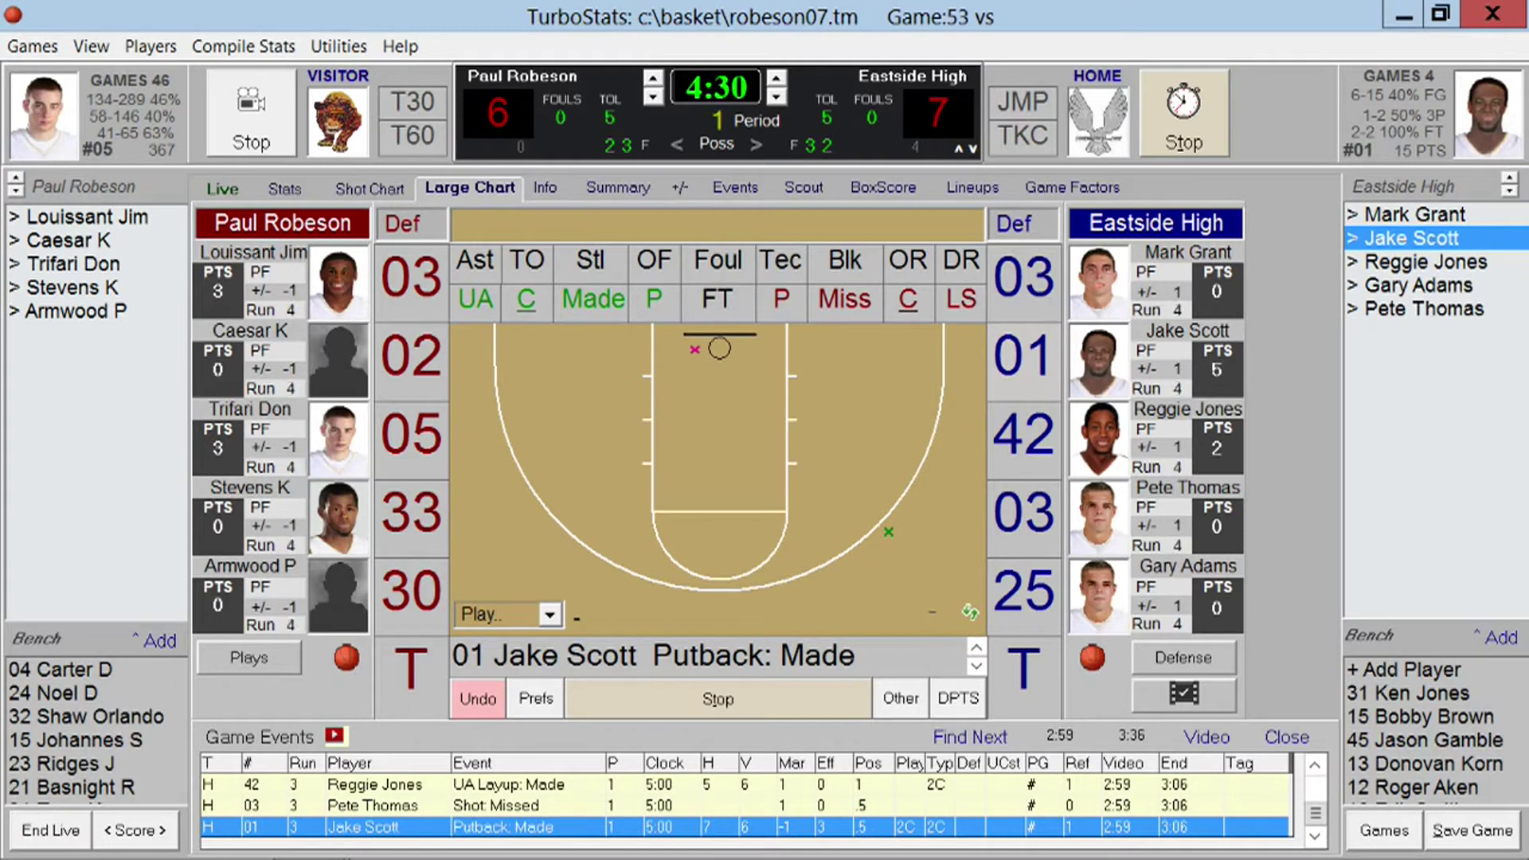
Undo the last two recorded events, the made putback and the missed shot before it.
{"action": "left_click", "coordinate": [487, 709]}
{"action": "left_click", "coordinate": [476, 695]}
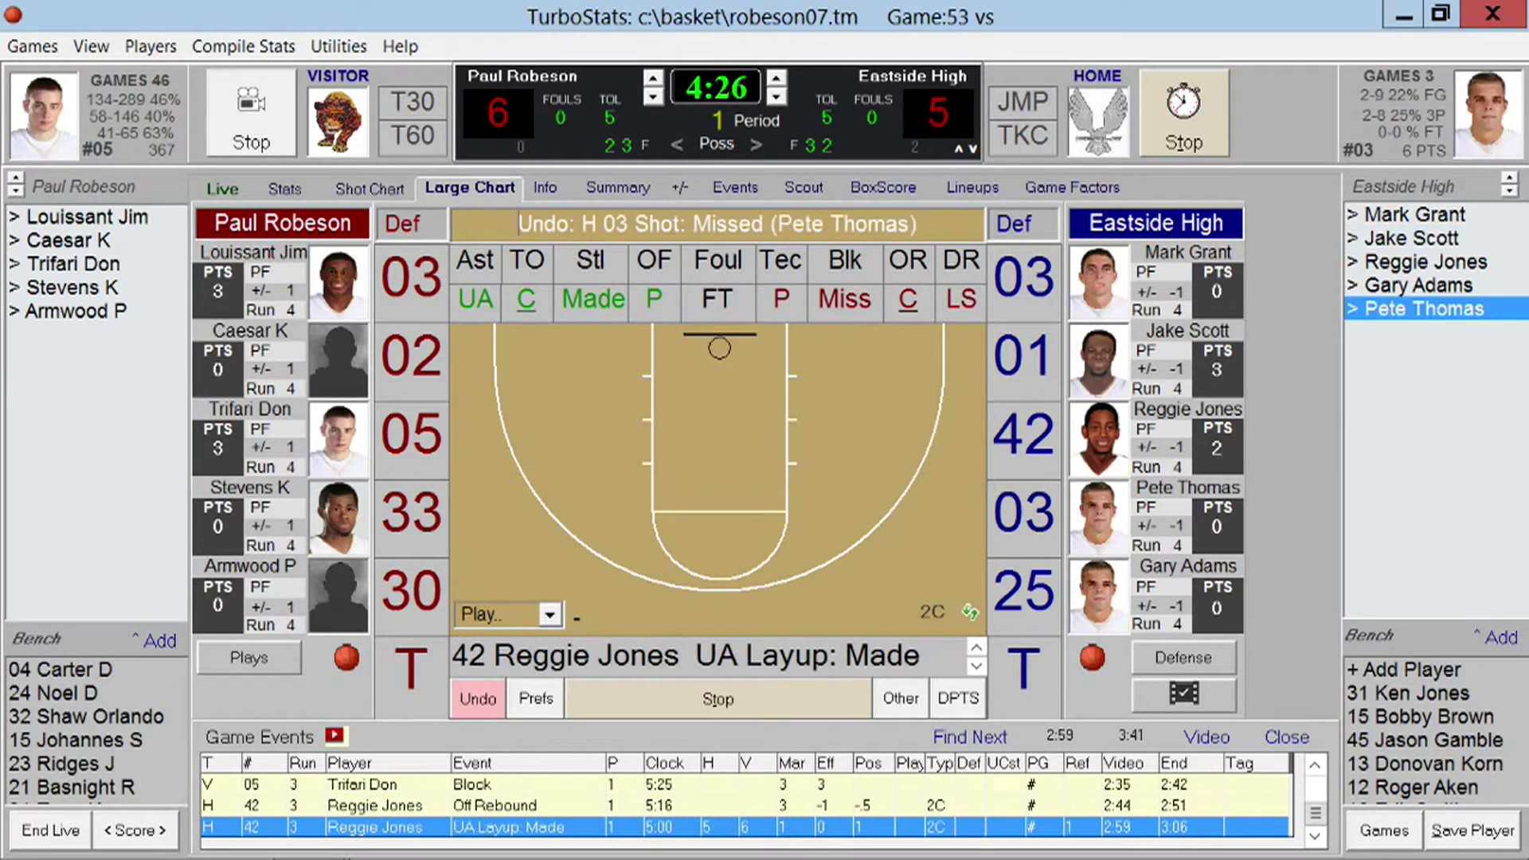
Edit Eastside High number 42's made layup and move its marker farther out in front of the basket, inside the lane.
{"action": "double_click", "coordinate": [574, 825]}
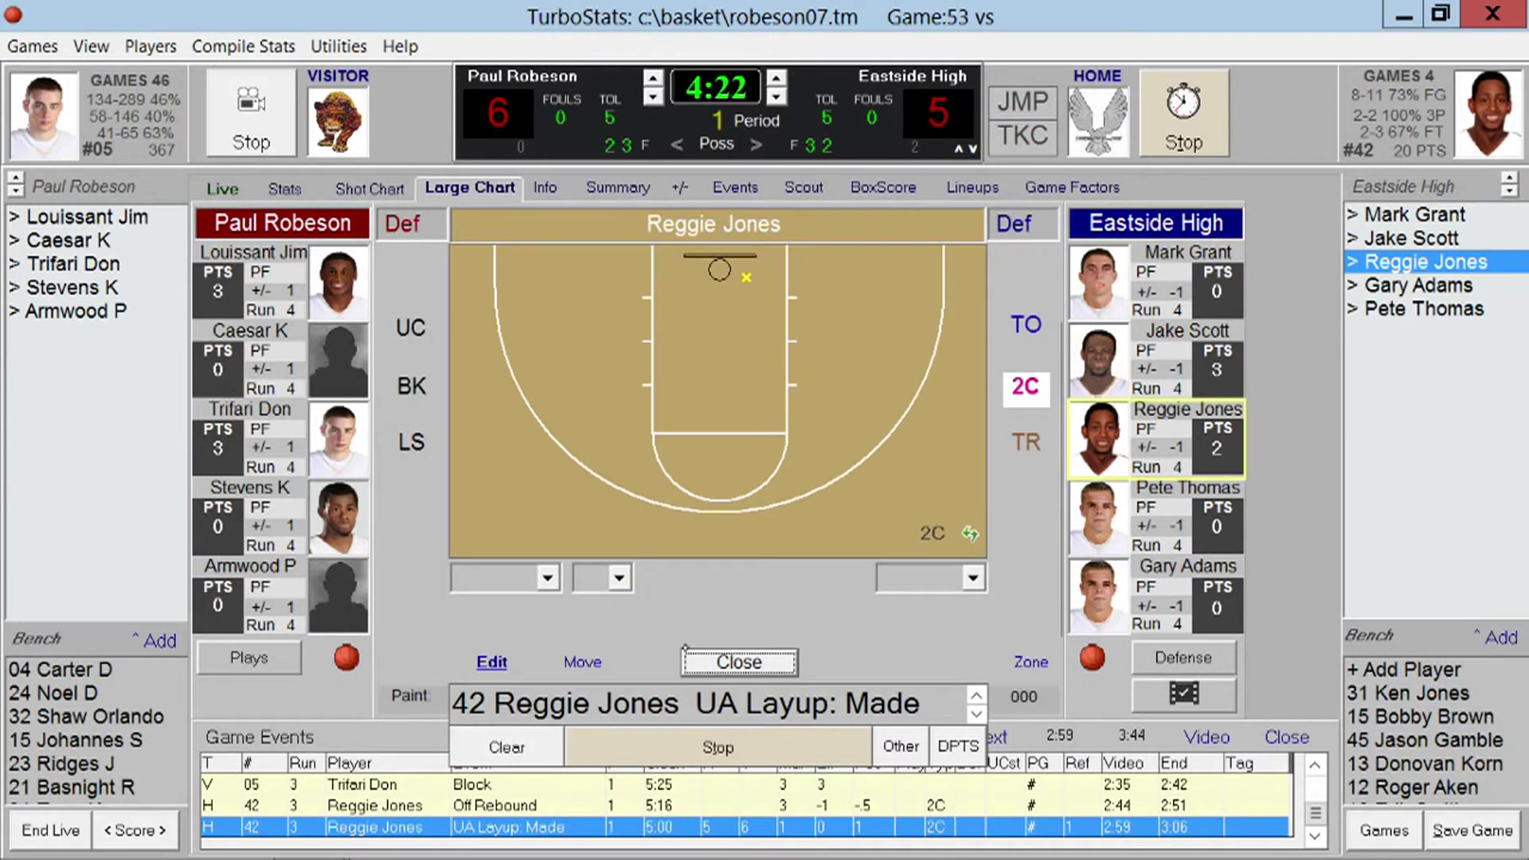
{"action": "left_click", "coordinate": [582, 662]}
{"action": "left_click", "coordinate": [729, 293]}
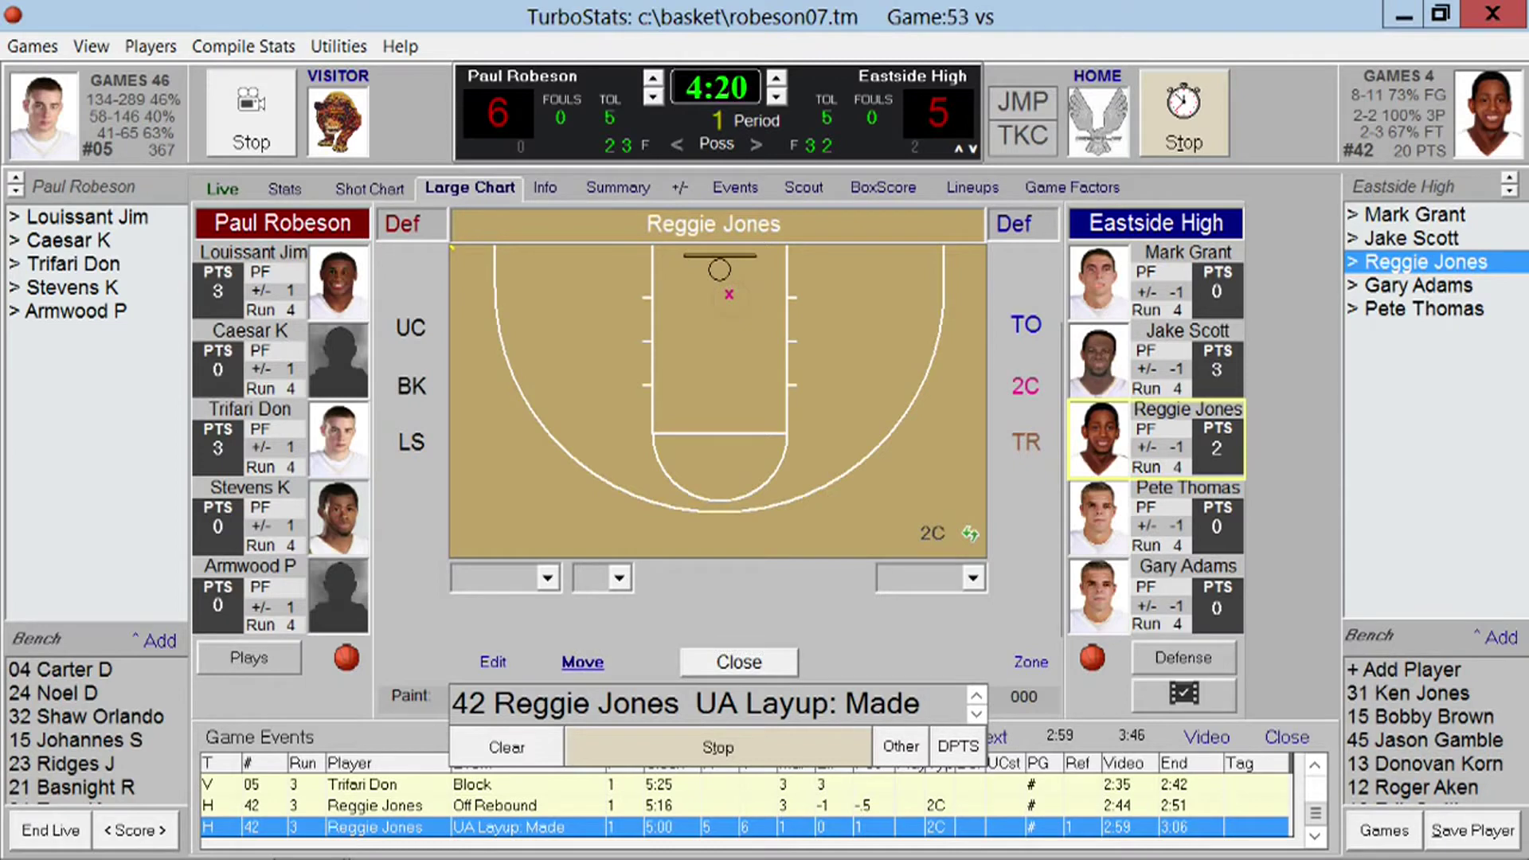
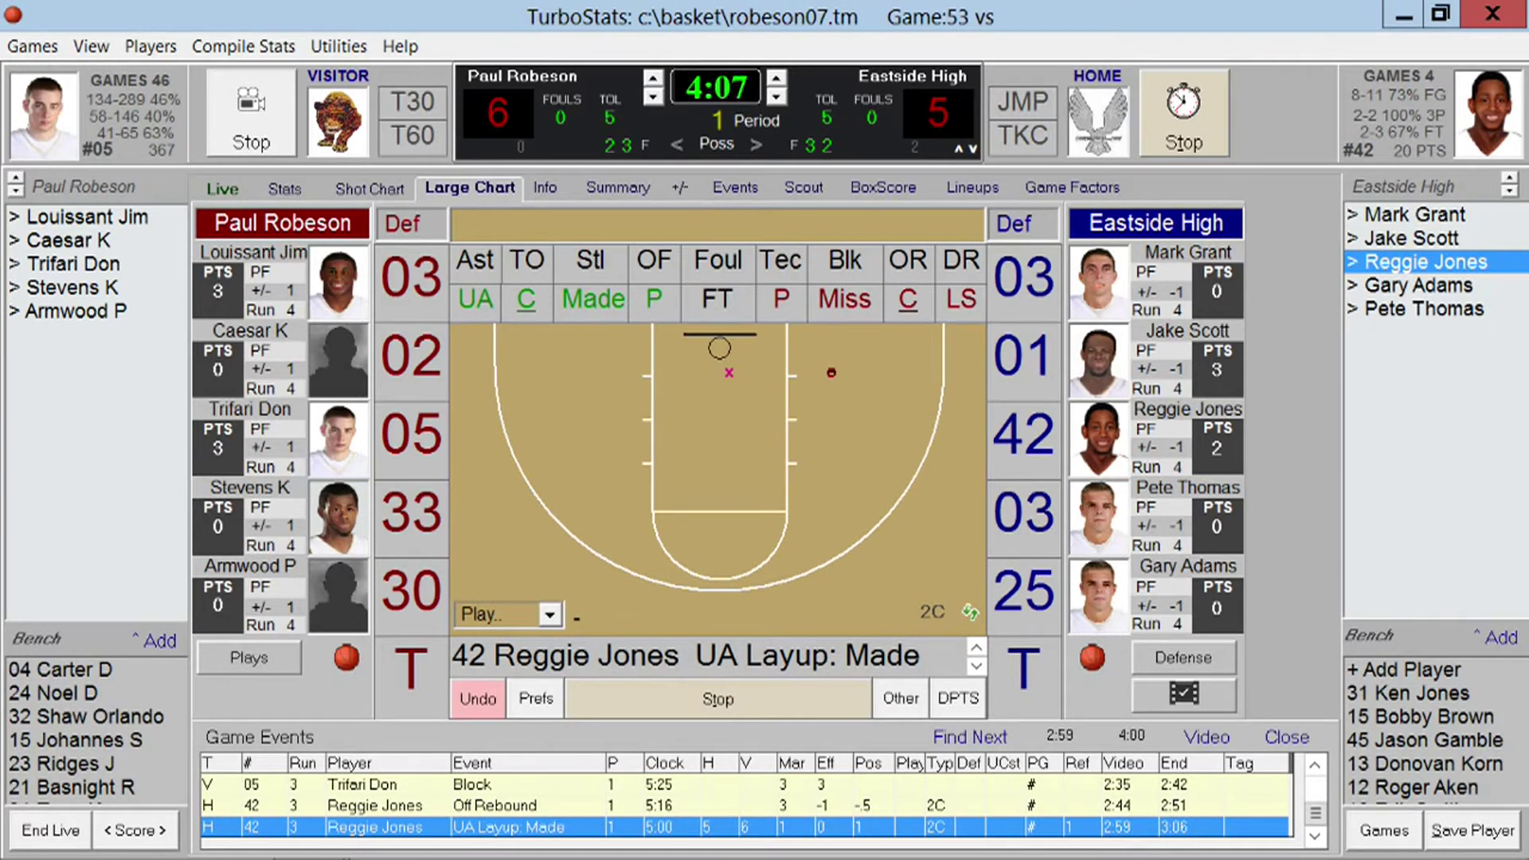
Choose the Hi Pick play with option B for Paul Robeson's possession.
{"action": "left_click", "coordinate": [252, 656]}
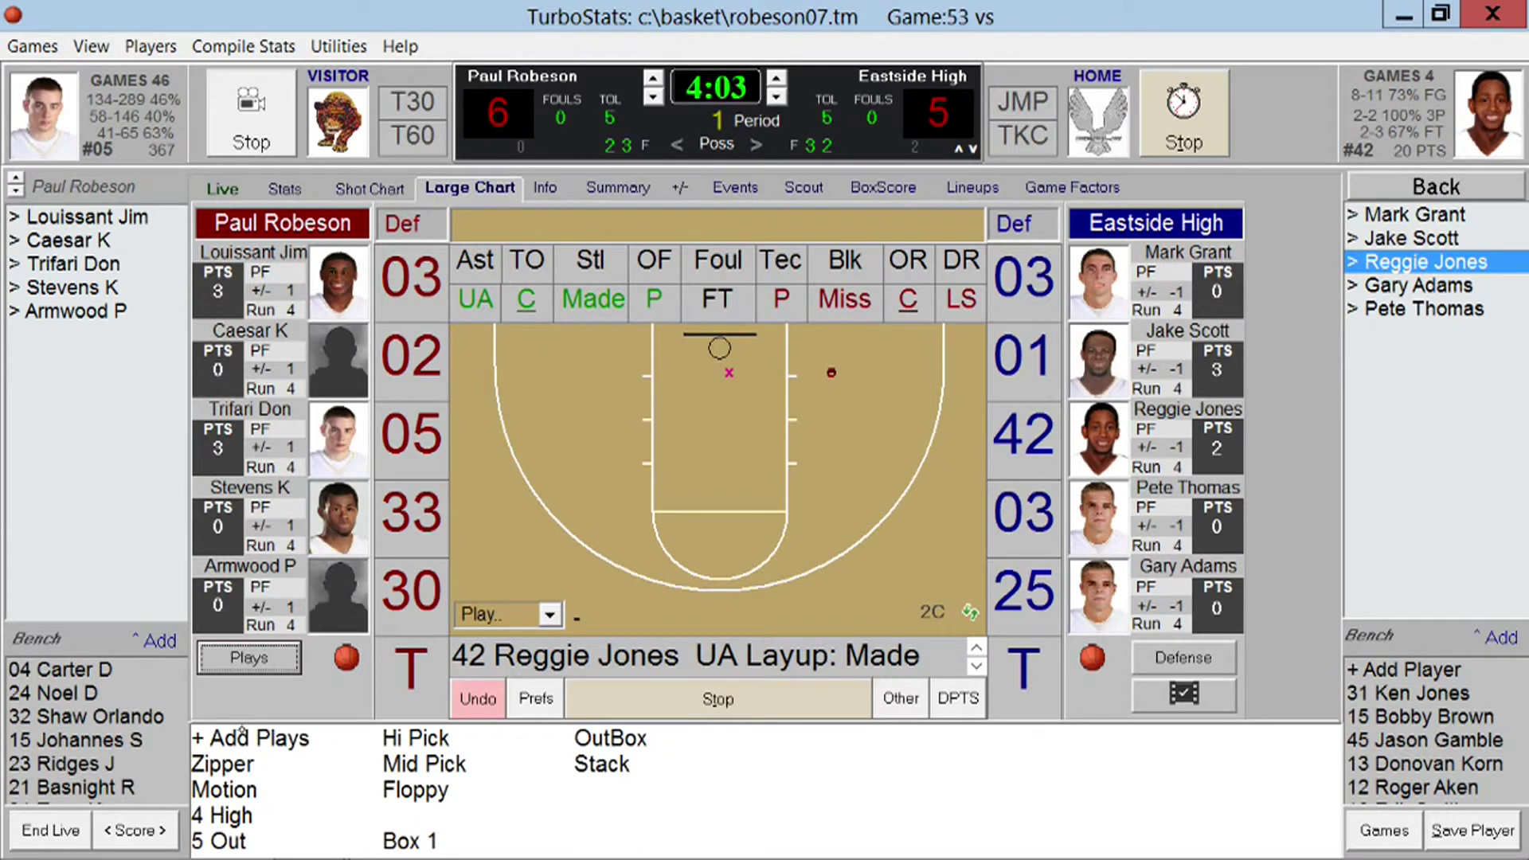
{"action": "left_click", "coordinate": [430, 743]}
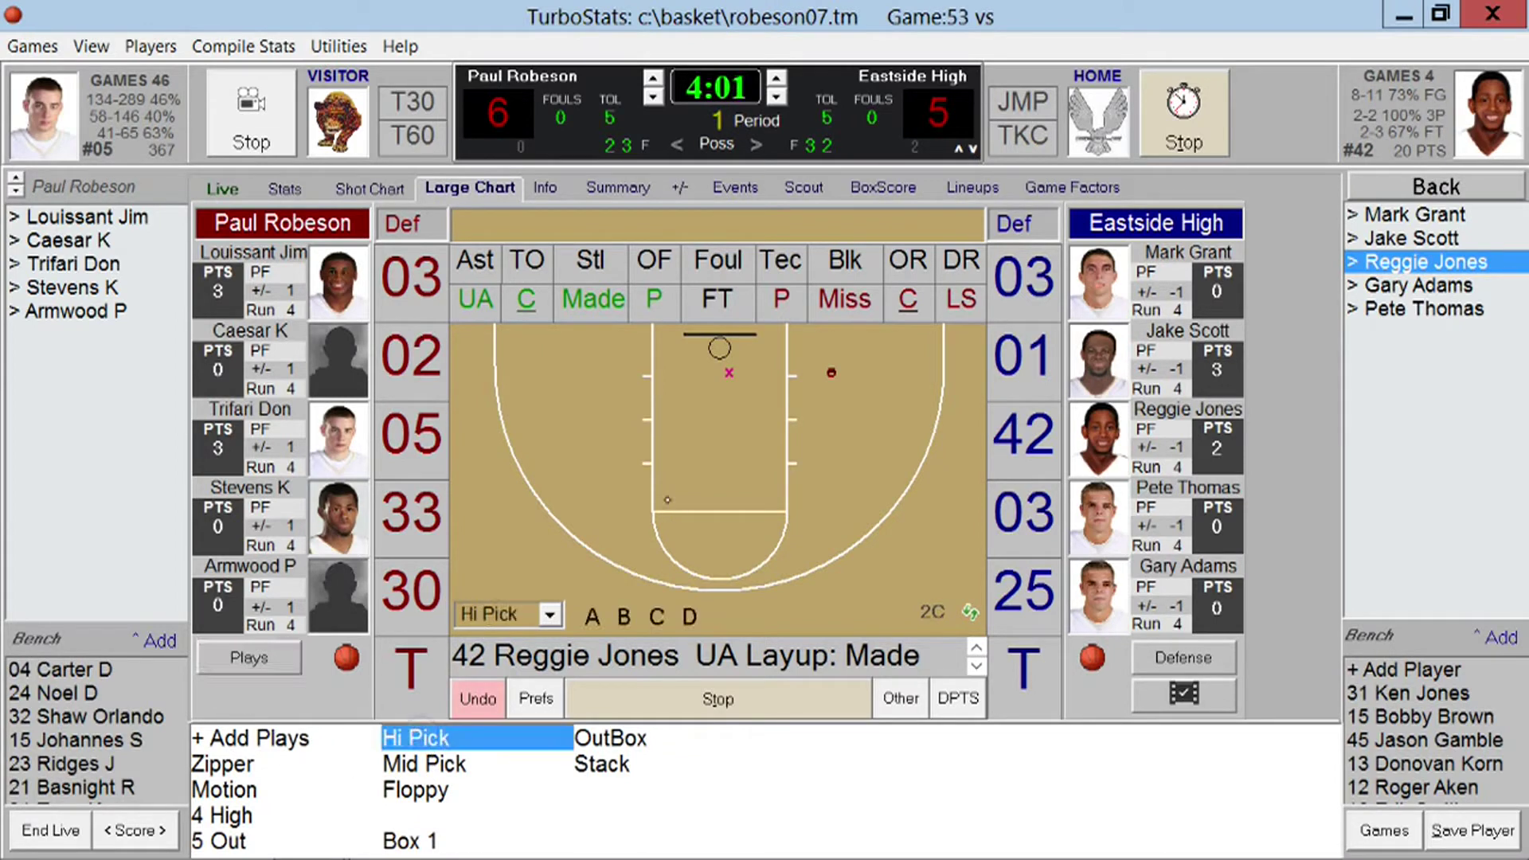
{"action": "left_click", "coordinate": [632, 499]}
{"action": "left_click", "coordinate": [623, 616]}
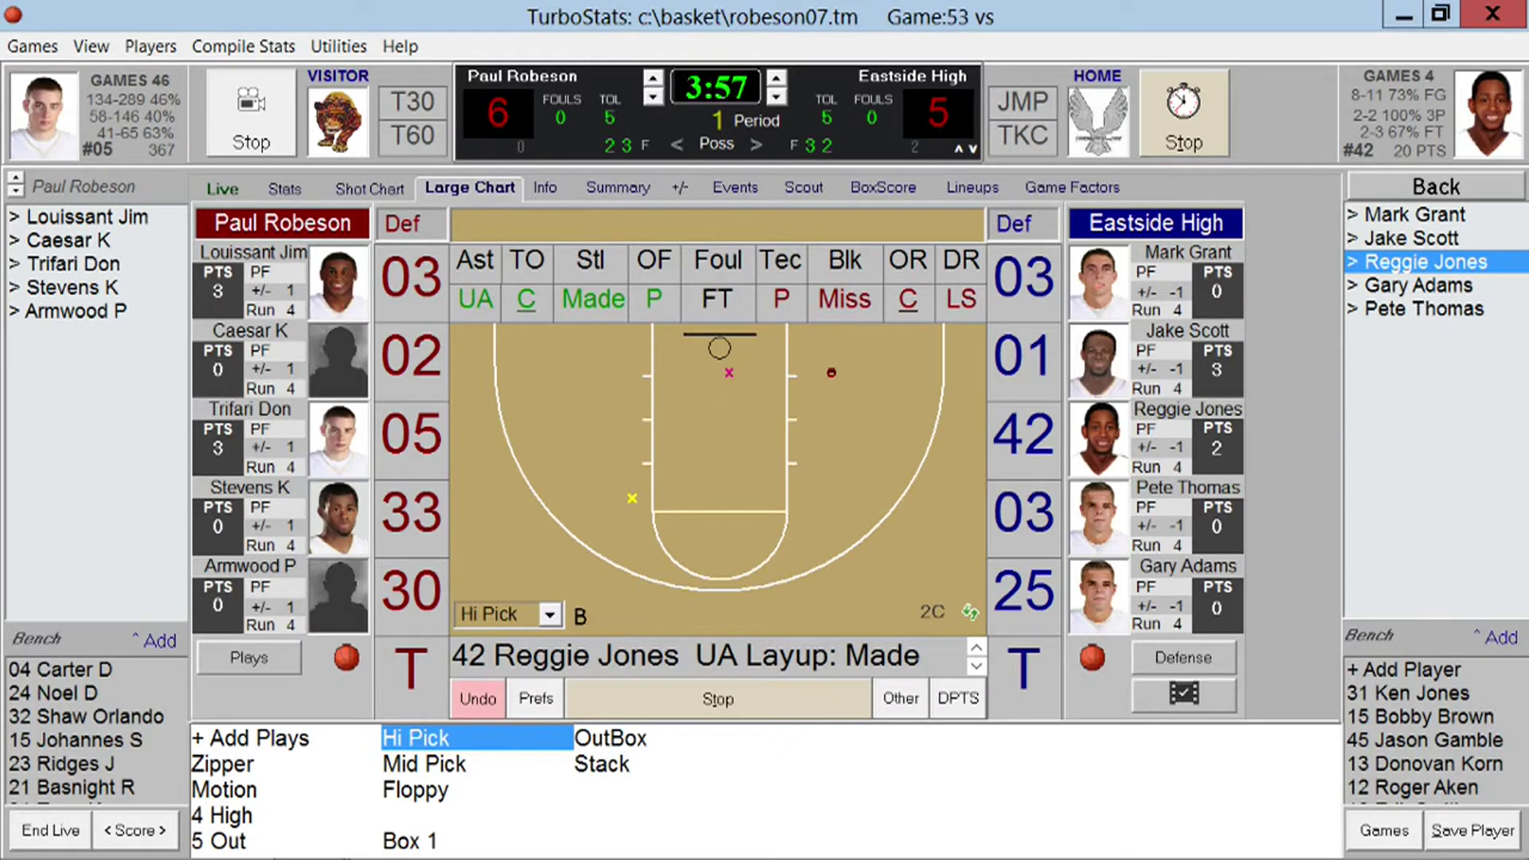
Record a made 2-point shot by Paul Robeson's number 05 near the left elbow, assisted by number 02, and return to the game events.
{"action": "left_click", "coordinate": [412, 433]}
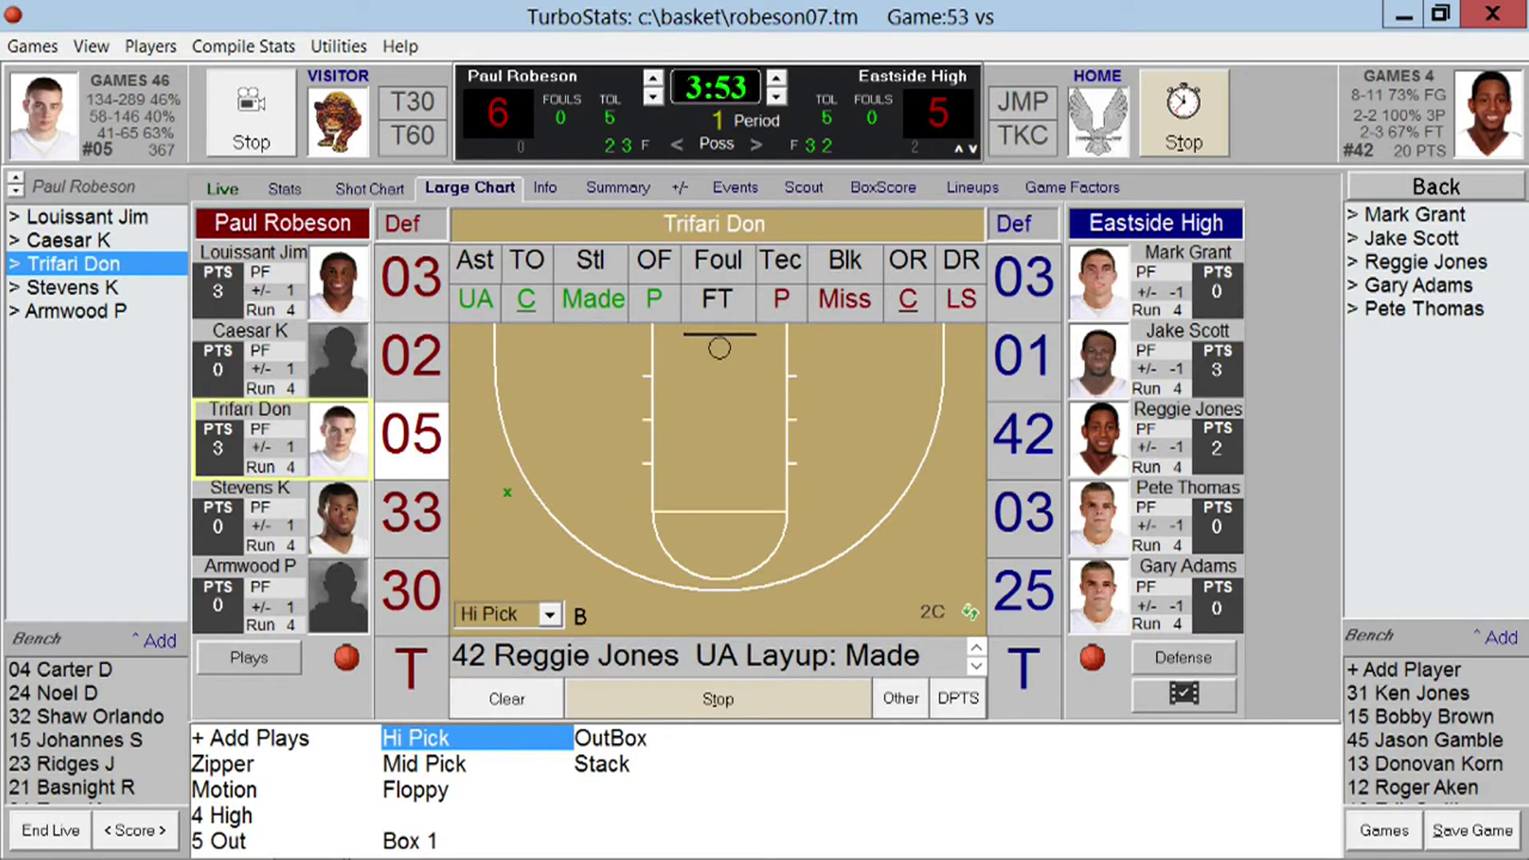
{"action": "left_click", "coordinate": [596, 300]}
{"action": "left_click", "coordinate": [643, 480]}
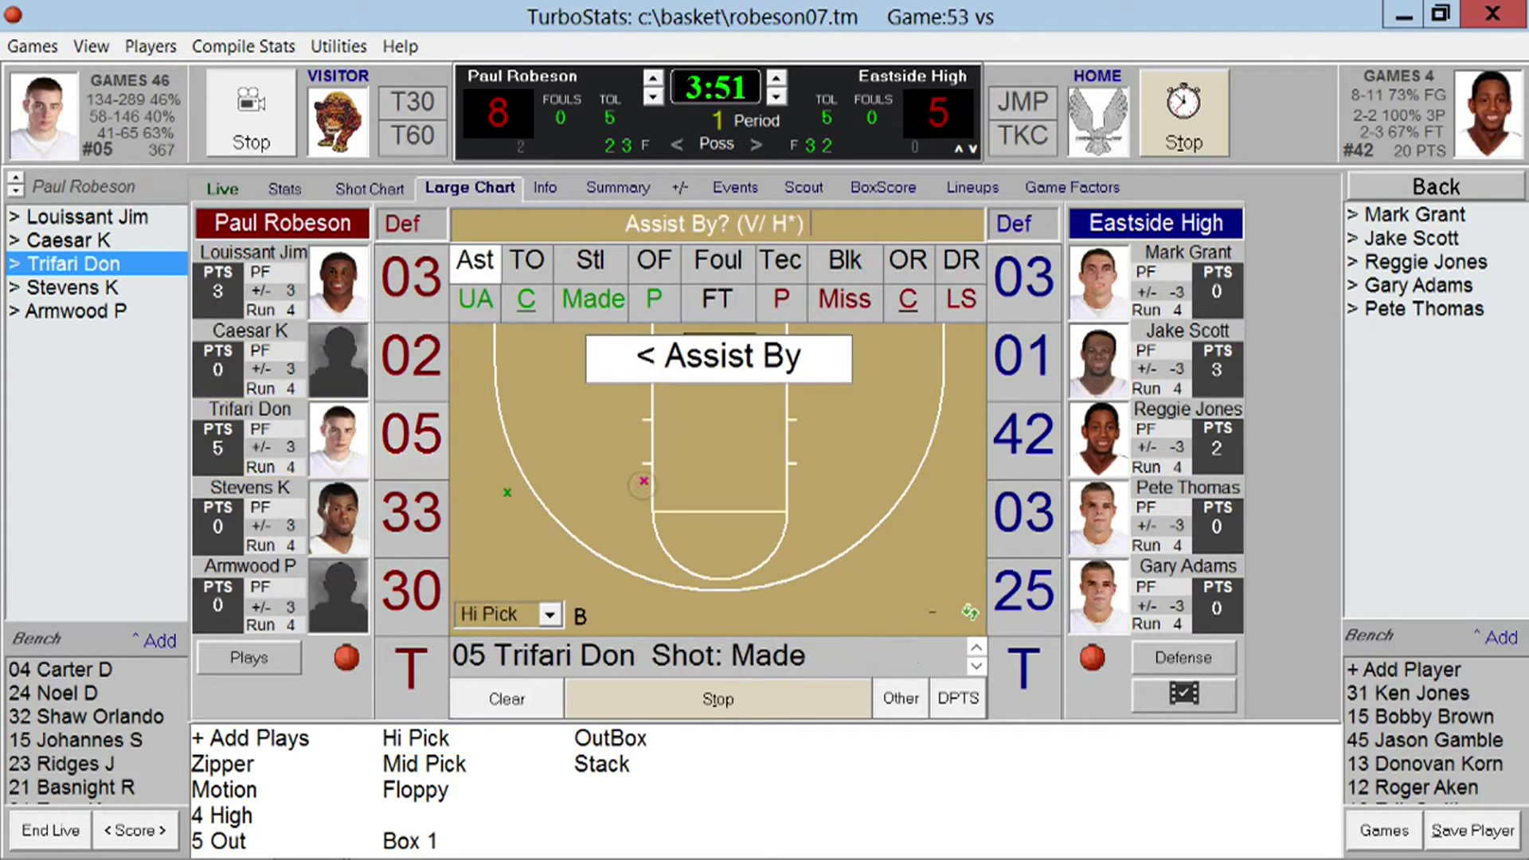
{"action": "left_click", "coordinate": [411, 360]}
{"action": "left_click", "coordinate": [239, 656]}
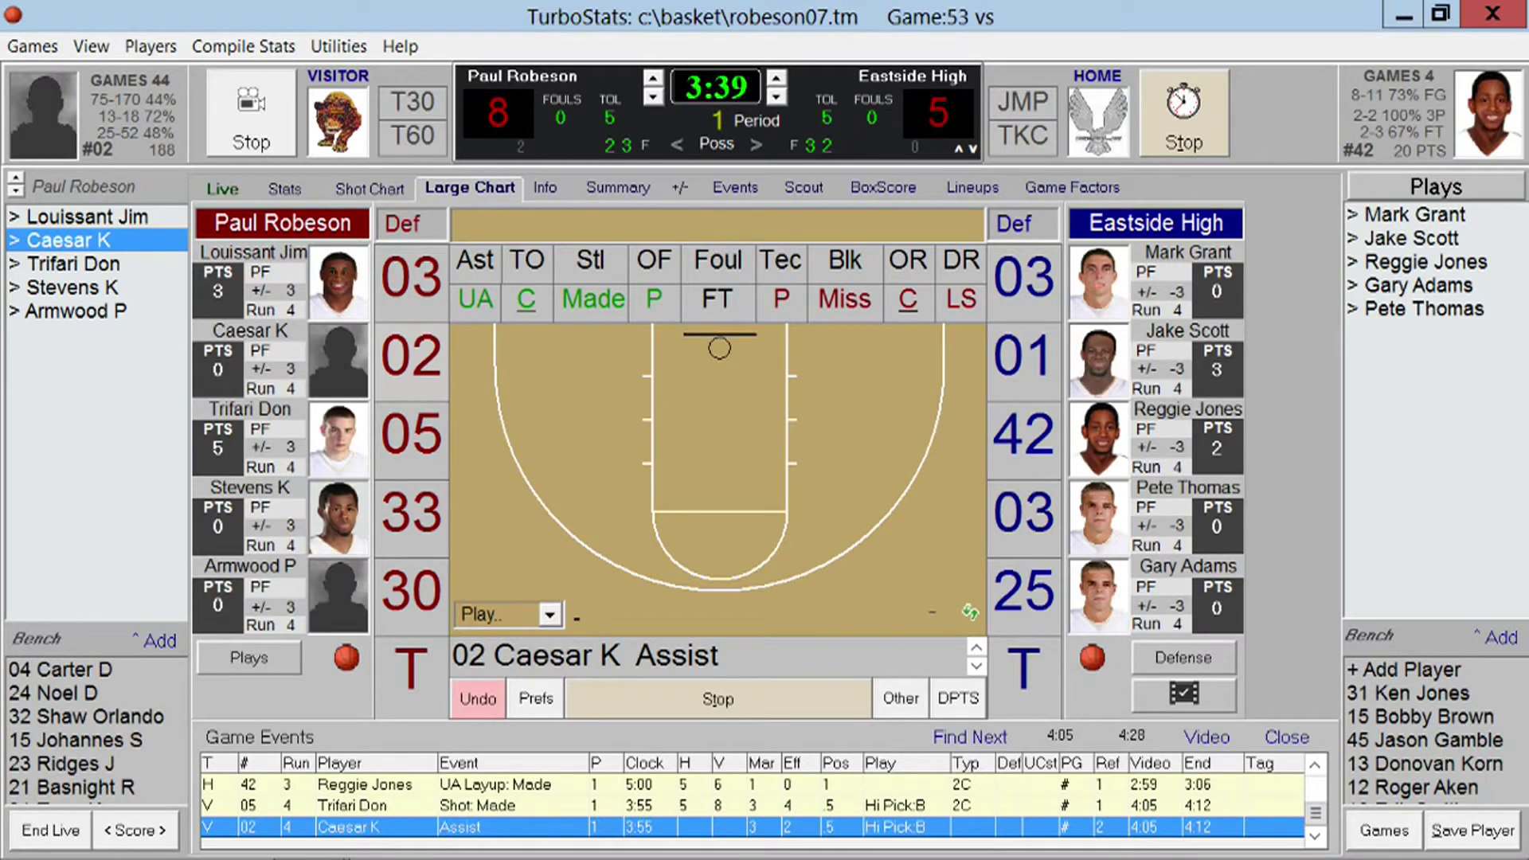
Examine Paul Robeson's offensive scouting report by play at full size, and bring it up beneath the large shot chart in place of the events.
{"action": "left_click", "coordinate": [804, 190]}
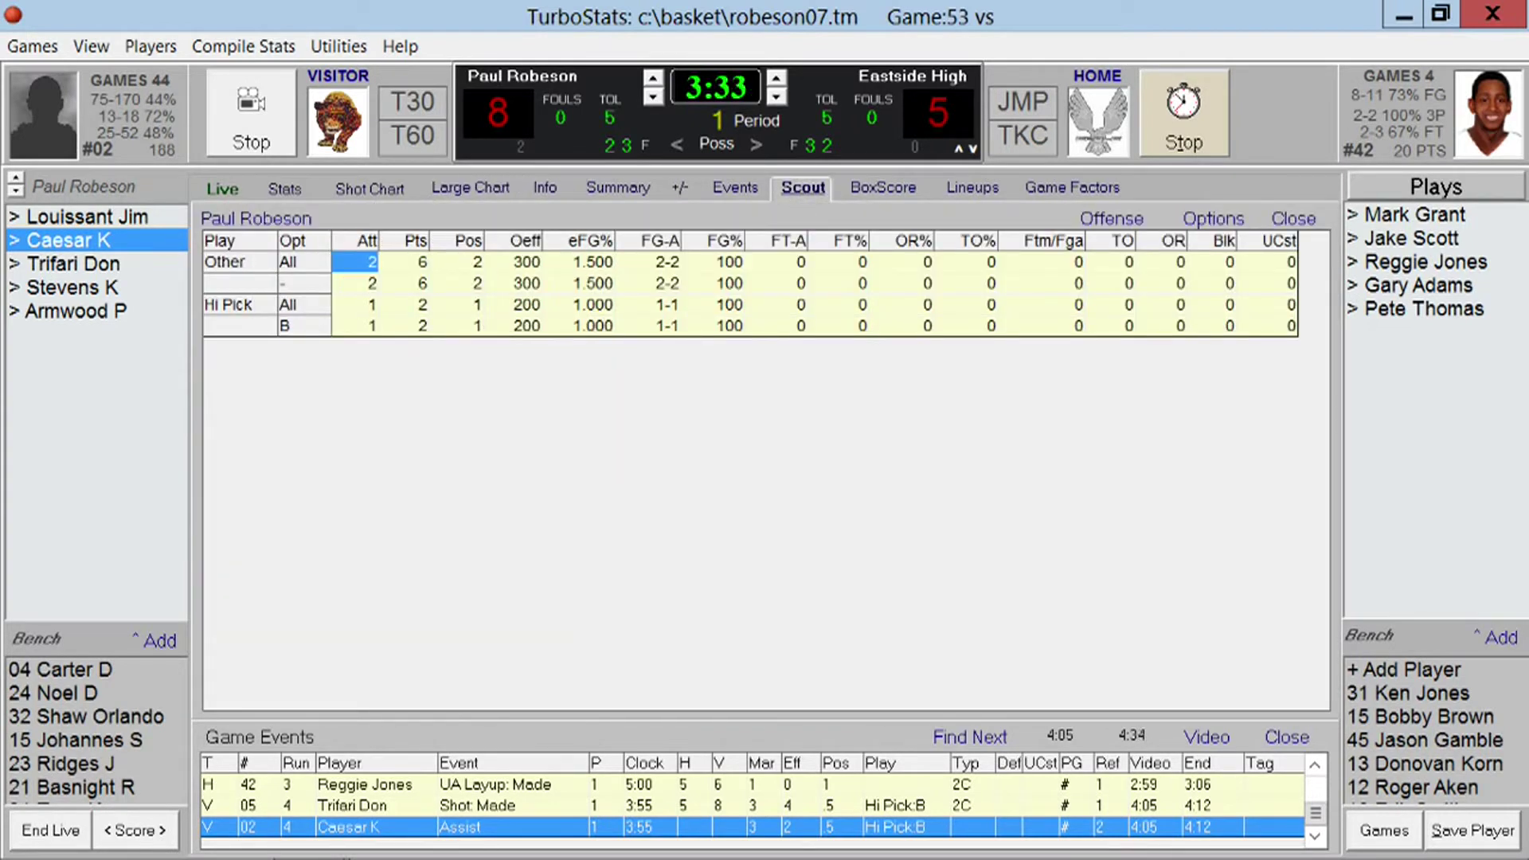
{"action": "left_click", "coordinate": [1293, 218]}
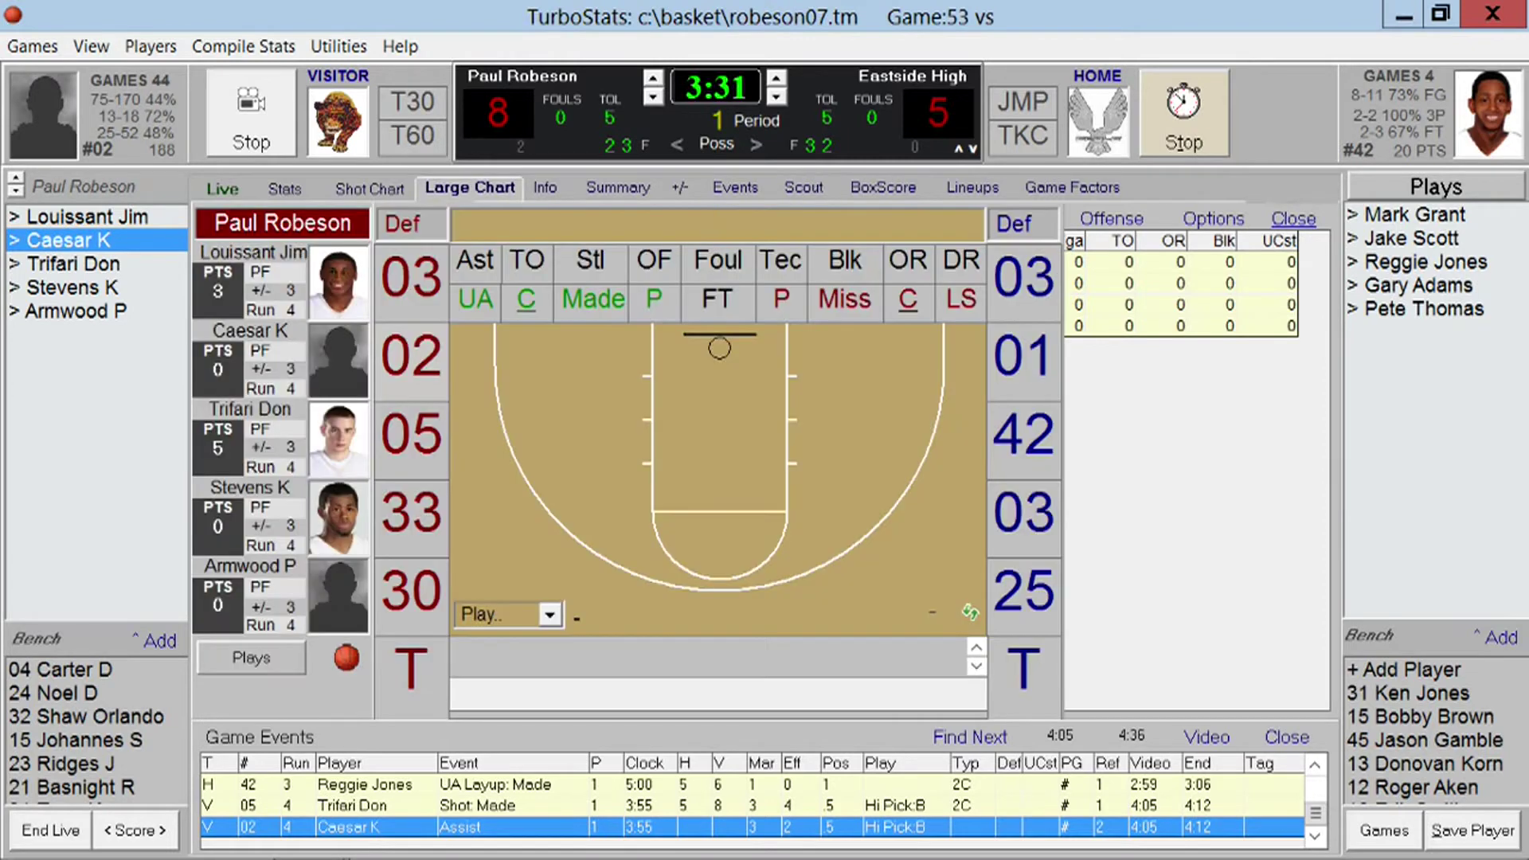
{"action": "left_click", "coordinate": [1287, 737]}
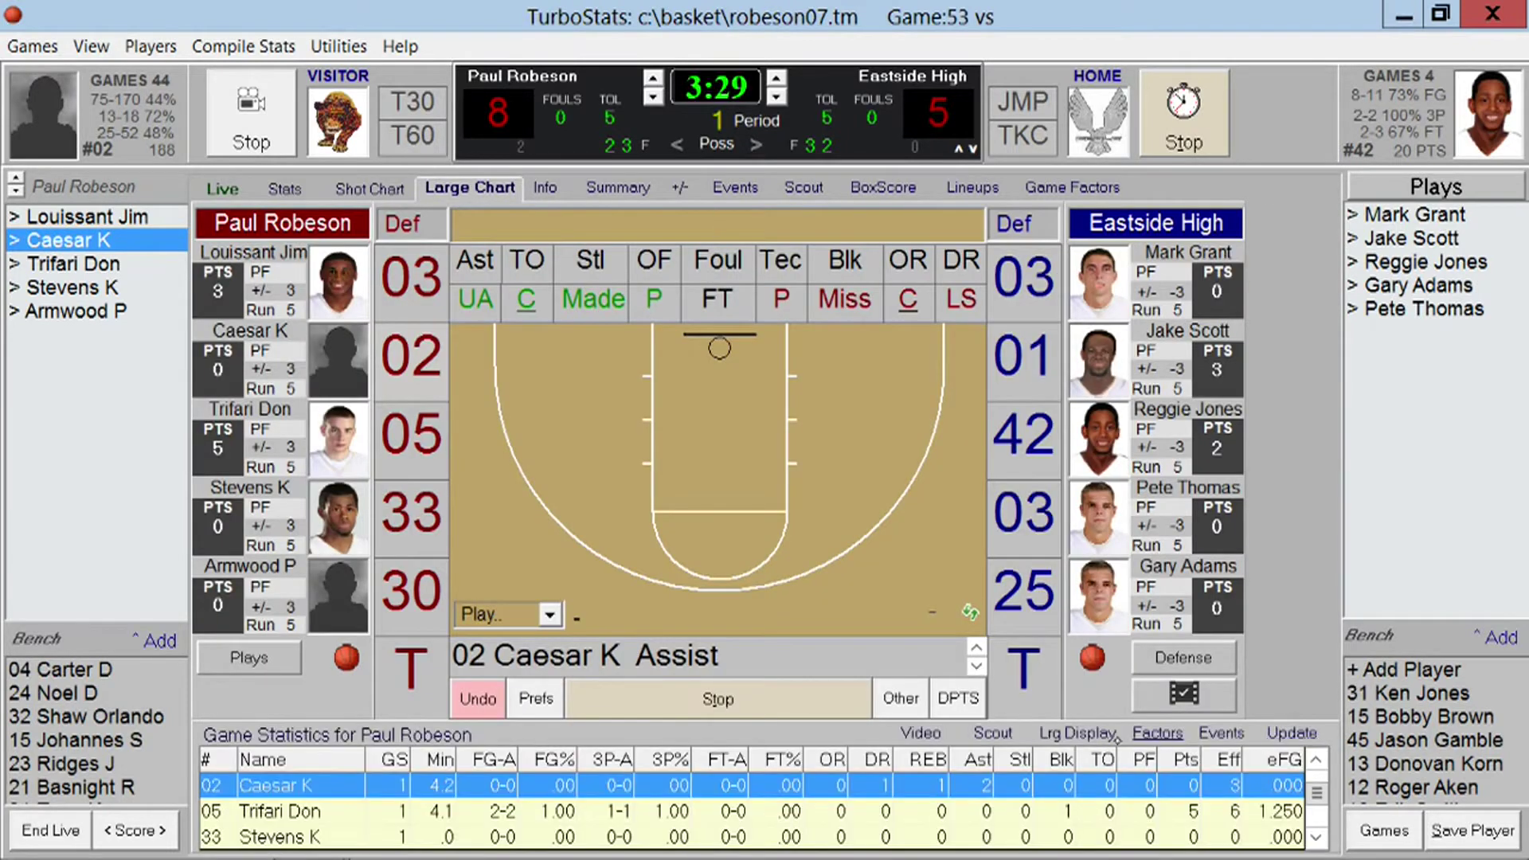
{"action": "left_click", "coordinate": [991, 731]}
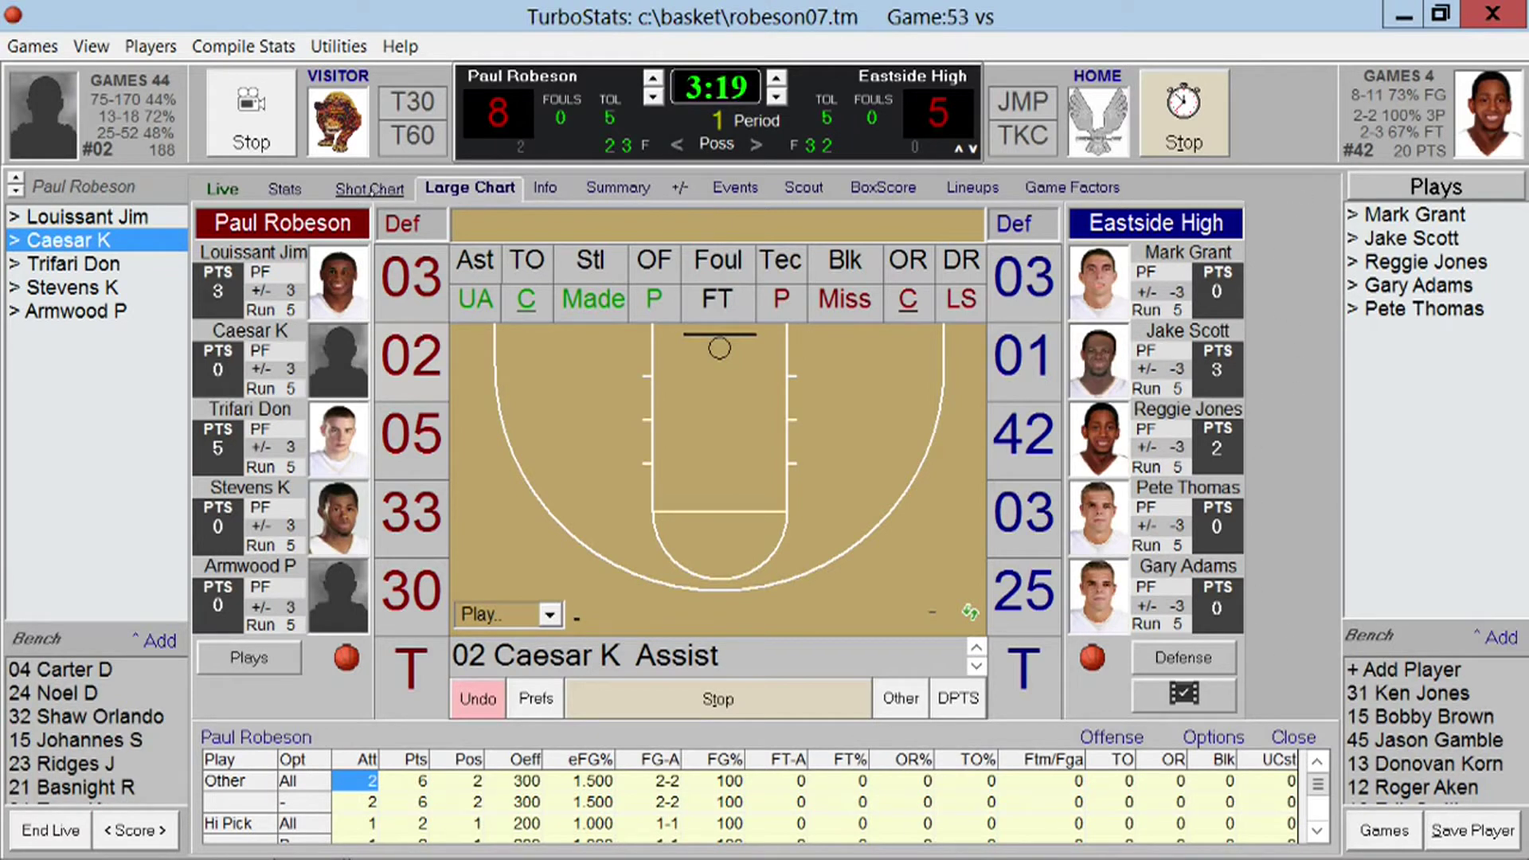
Switch to the compact shot chart and show the scouting report beside it.
{"action": "left_click", "coordinate": [369, 189]}
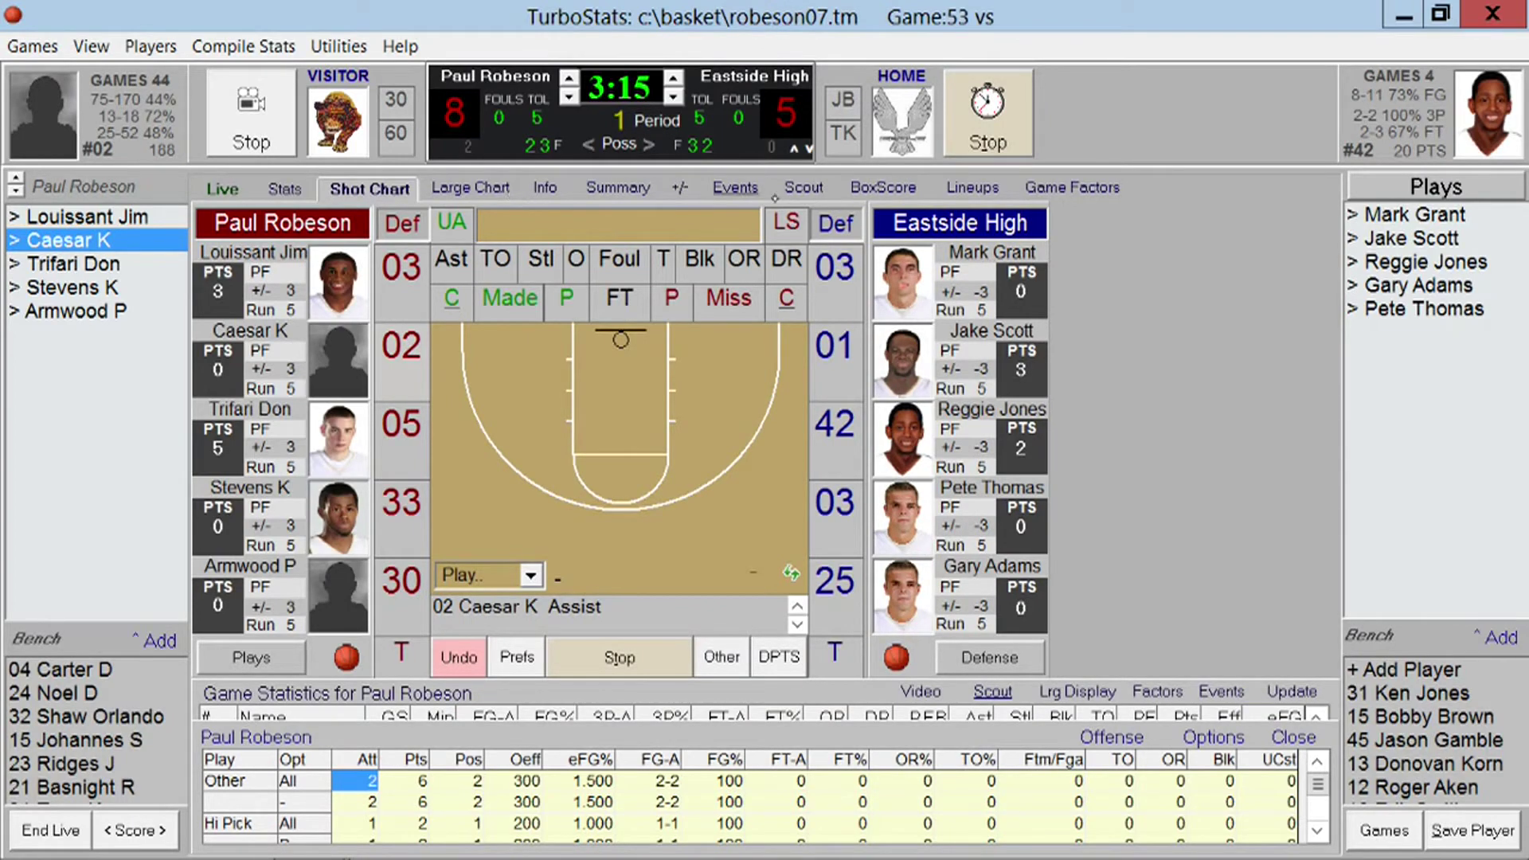
{"action": "left_click", "coordinate": [803, 188]}
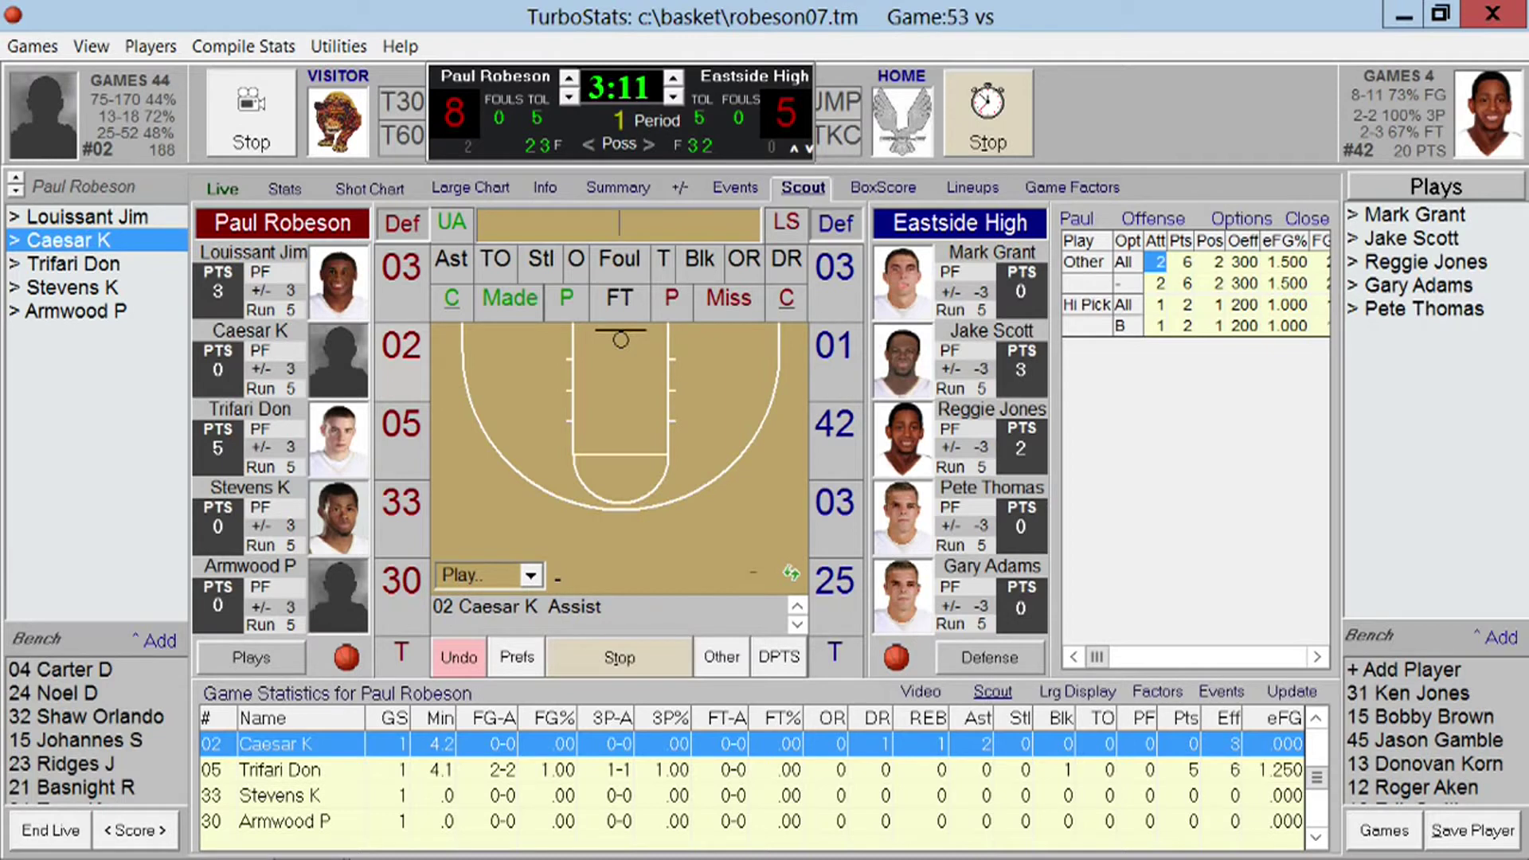
Record a made 2-point shot just left of the basket by Paul Robeson's number 33 from Zipper option A, assisted by number 03.
{"action": "left_click", "coordinate": [400, 502]}
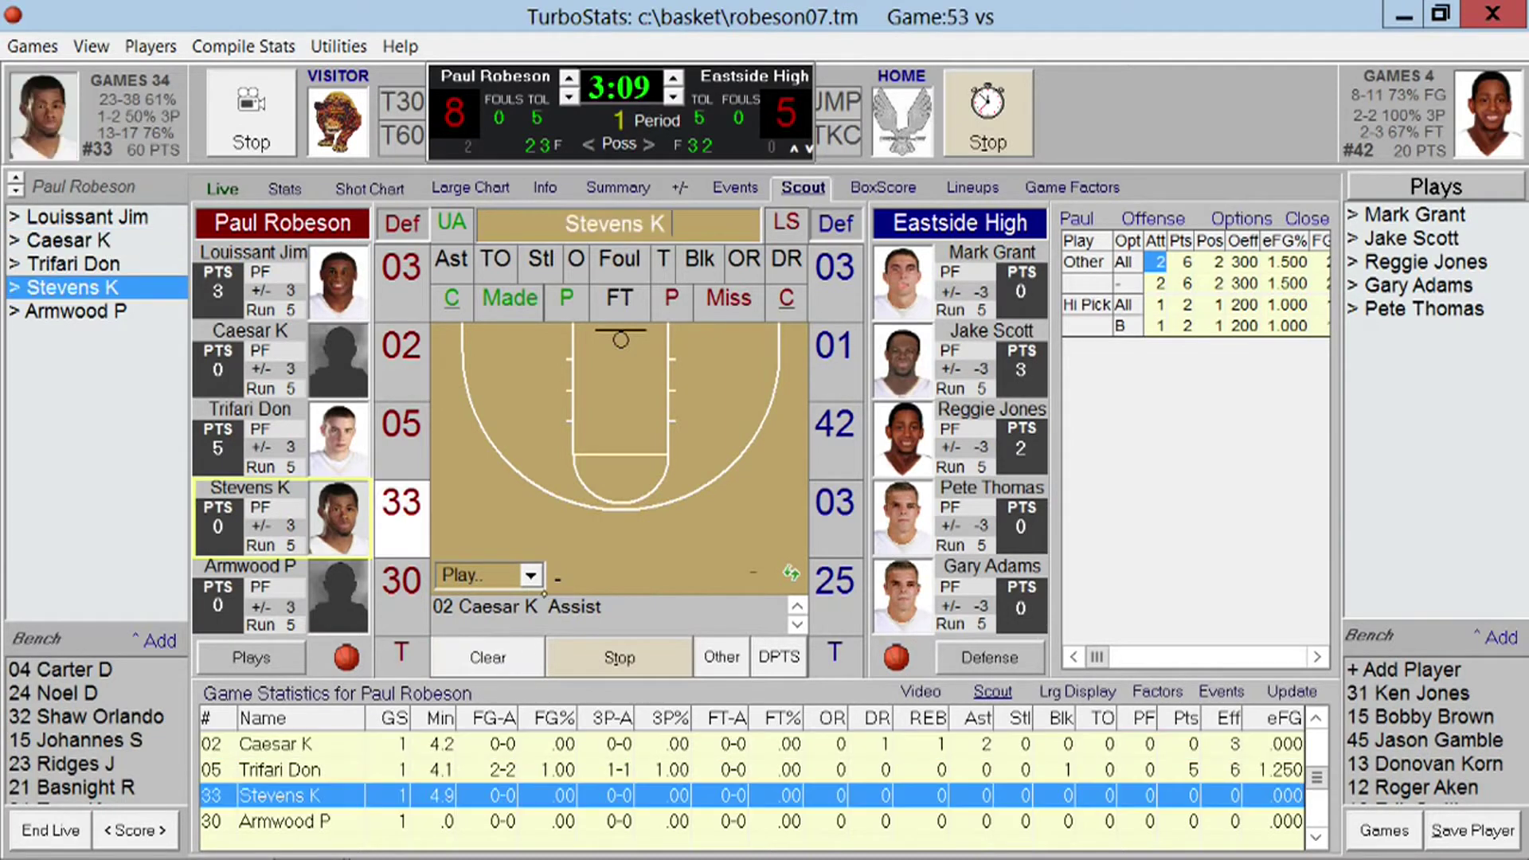
{"action": "left_click", "coordinate": [529, 574]}
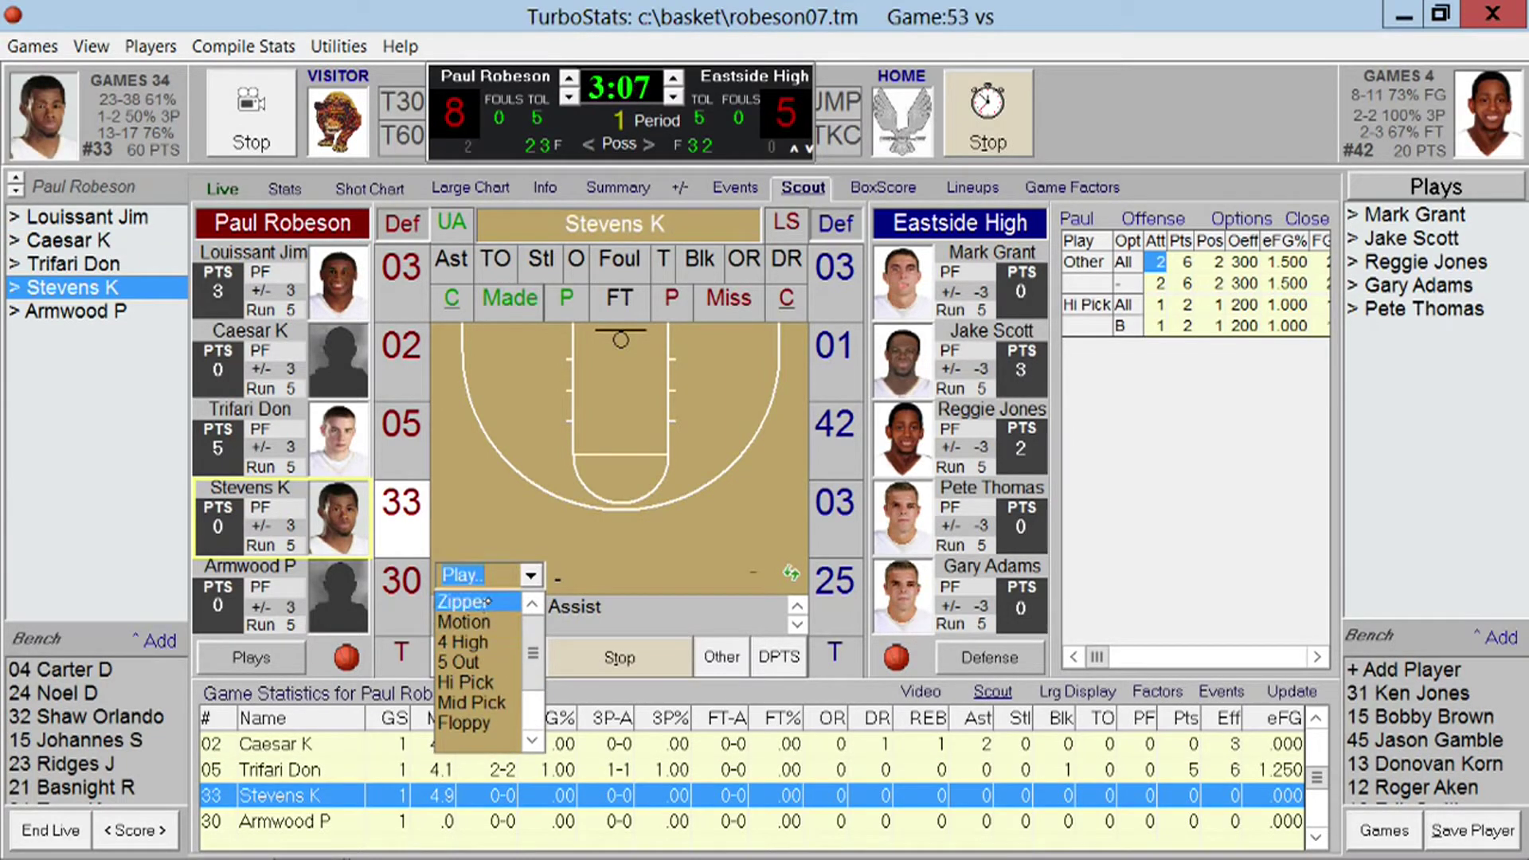
{"action": "left_click", "coordinate": [482, 603]}
{"action": "left_click", "coordinate": [572, 577]}
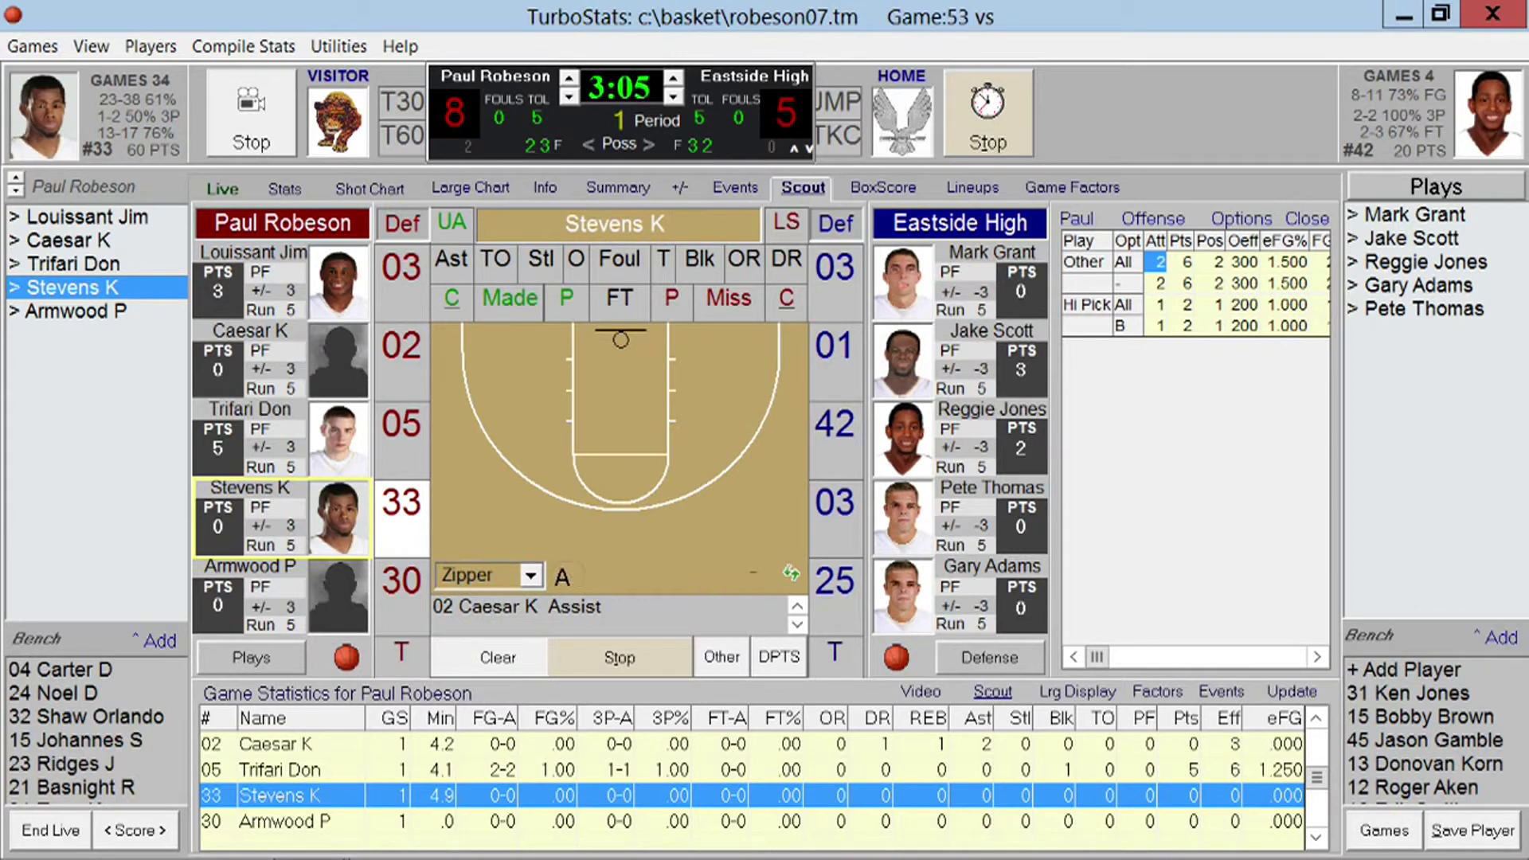
{"action": "left_click", "coordinate": [597, 352]}
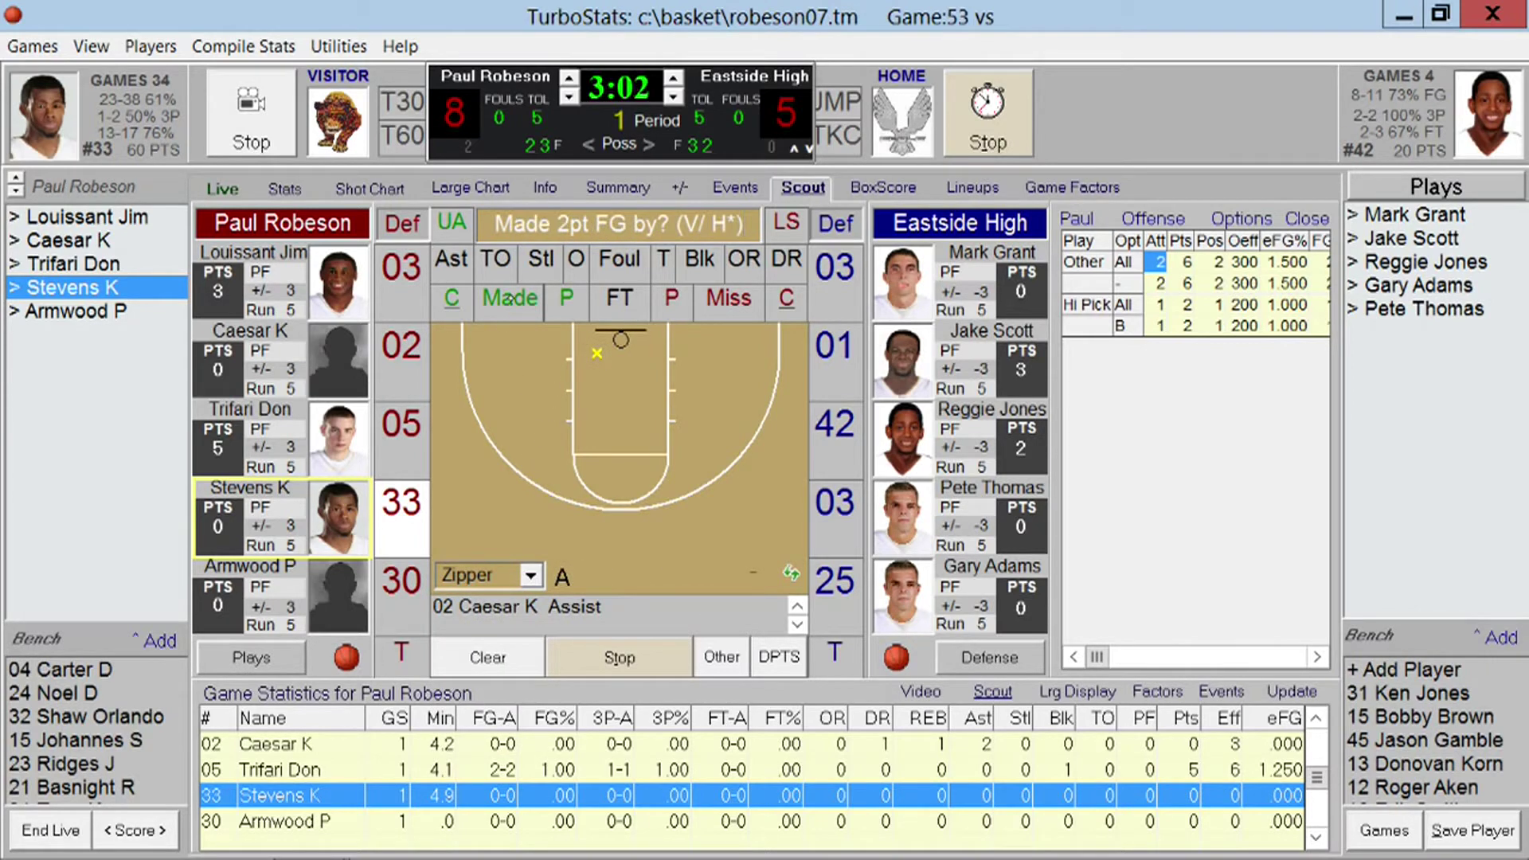
{"action": "left_click", "coordinate": [507, 300]}
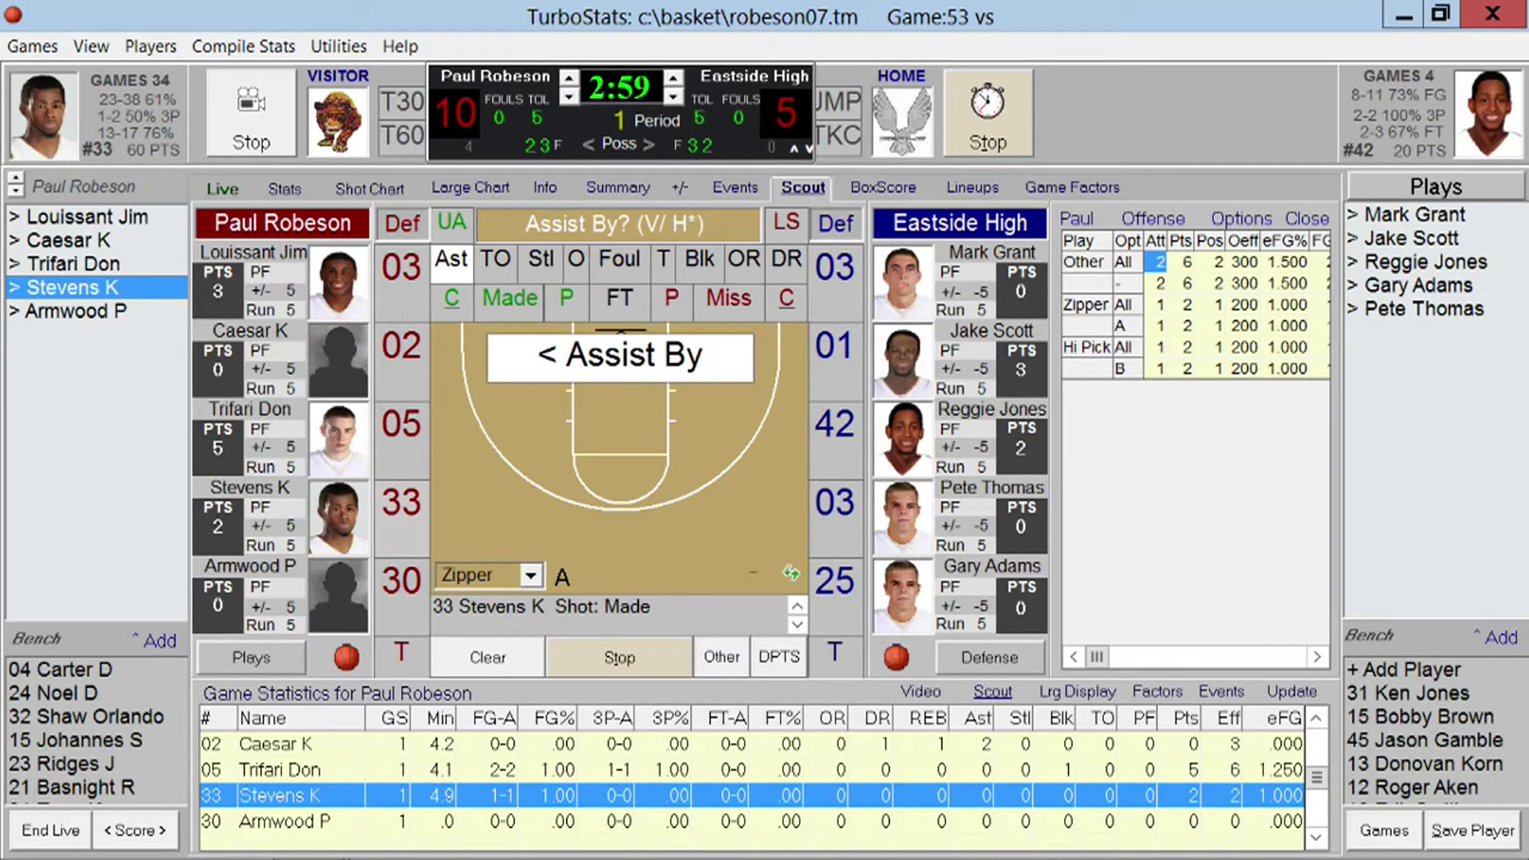
{"action": "type", "text": "03"}
{"action": "key", "text": "Return"}
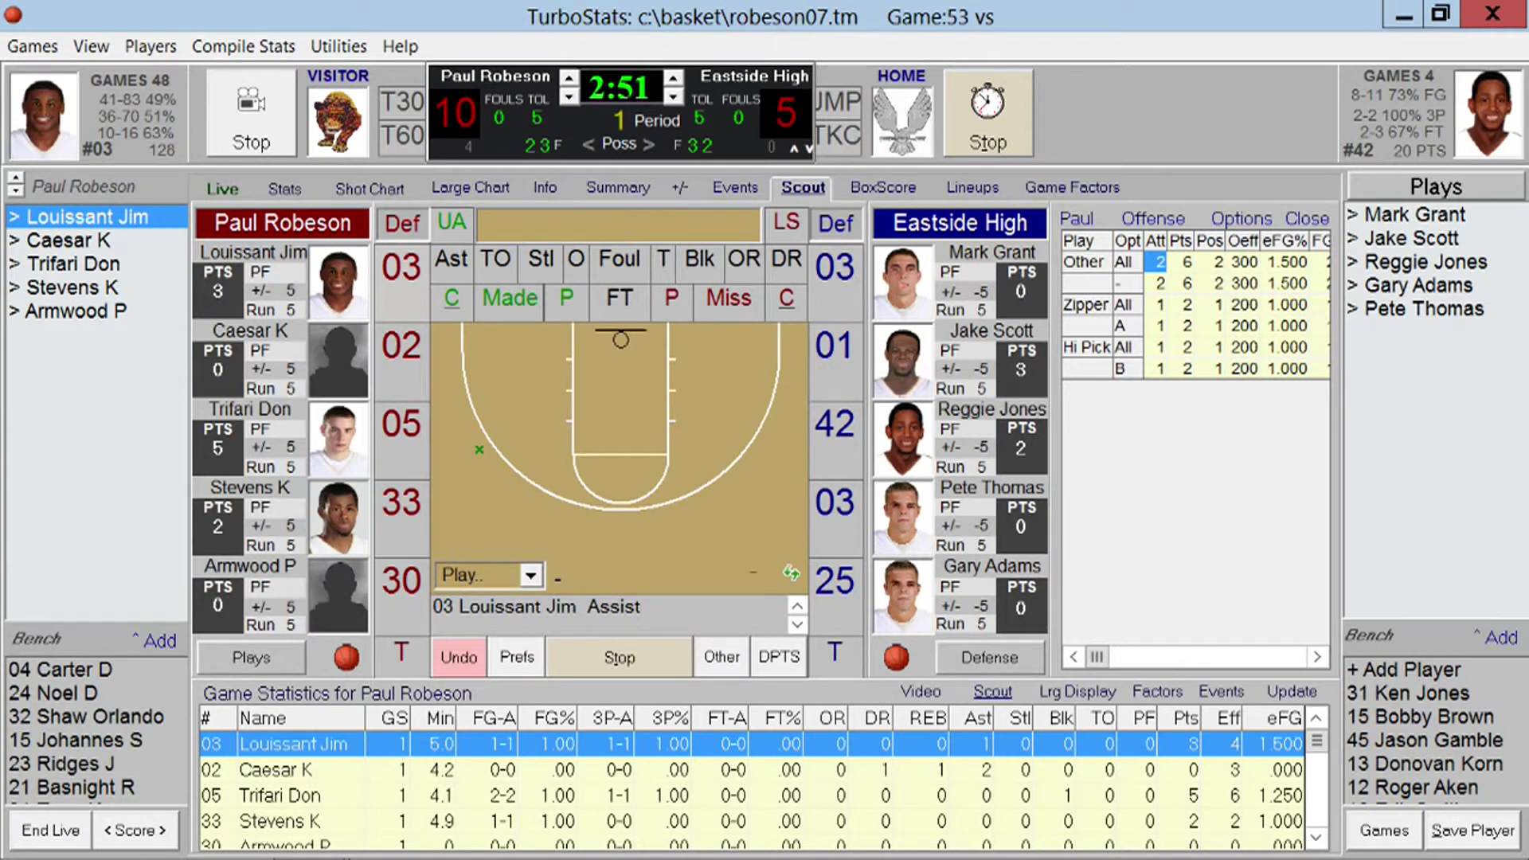
Close the scouting report, return to the large shot chart and record a foul by Eastside High's number 01.
{"action": "left_click", "coordinate": [1307, 219]}
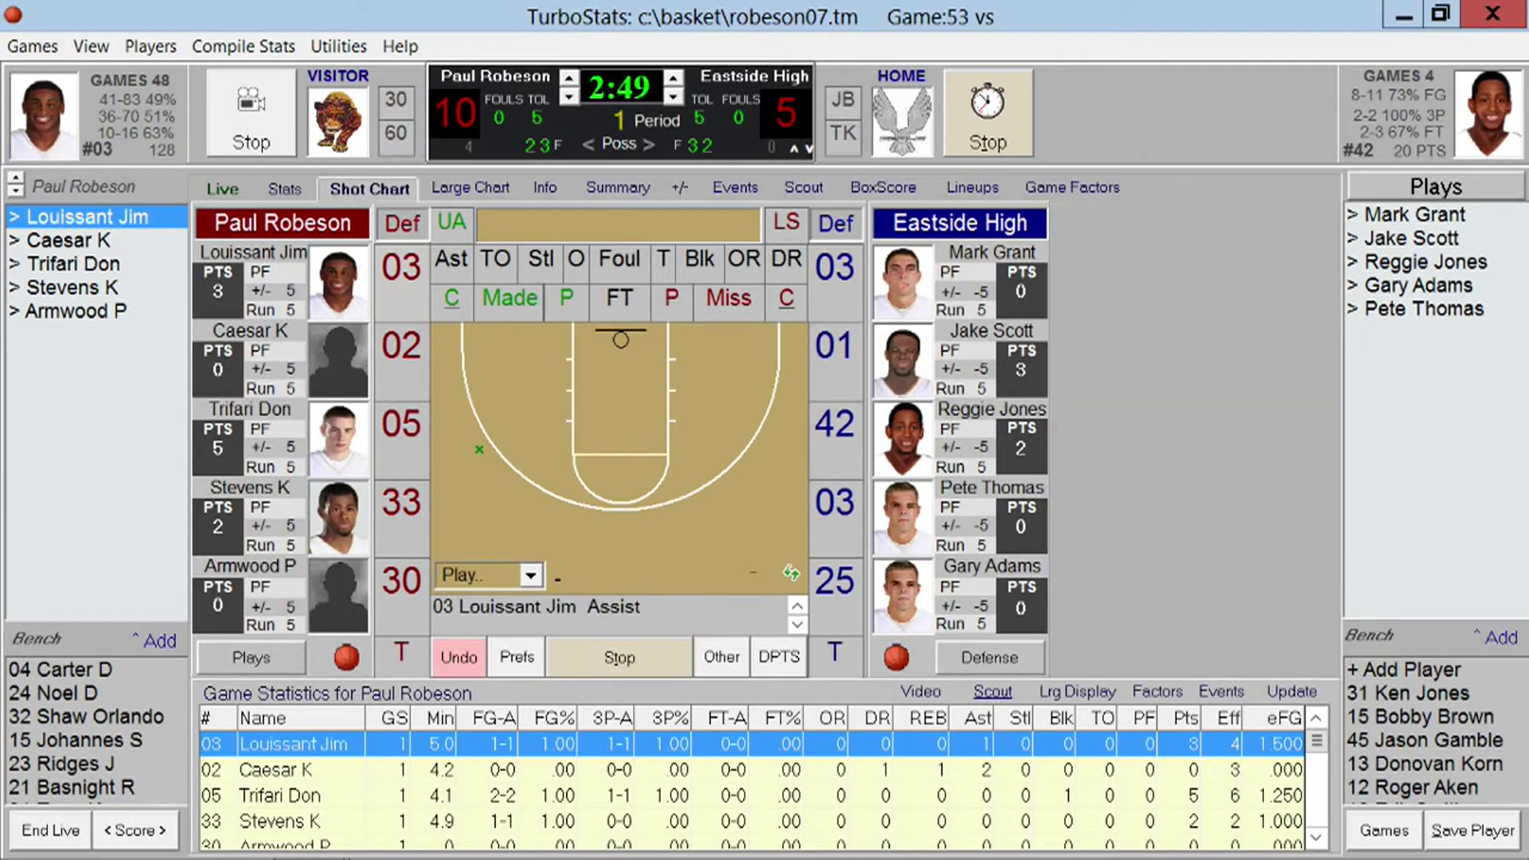
{"action": "left_click", "coordinate": [470, 188]}
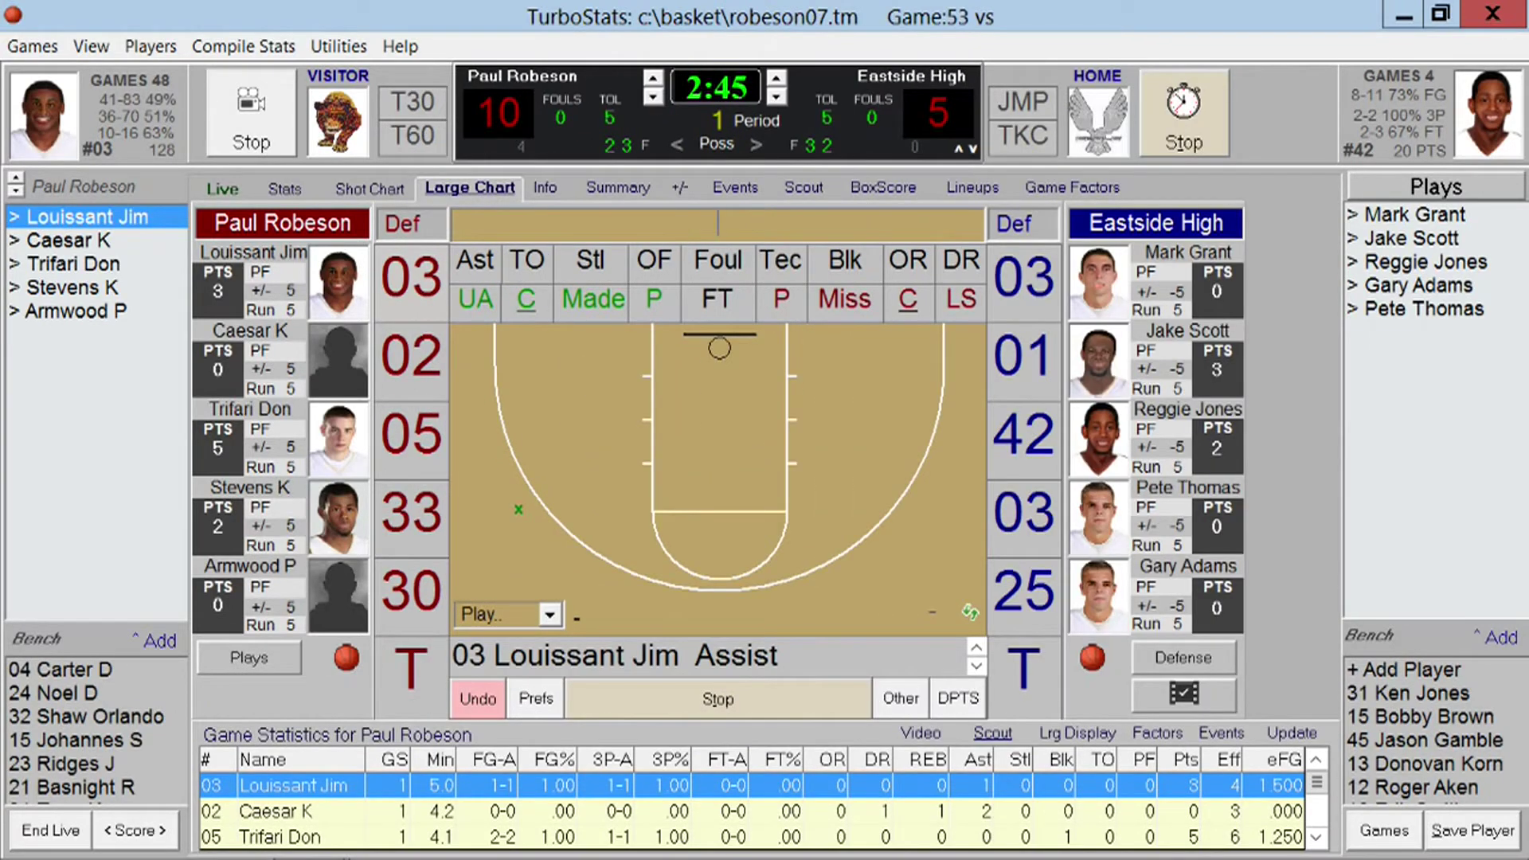
{"action": "left_click", "coordinate": [1025, 363]}
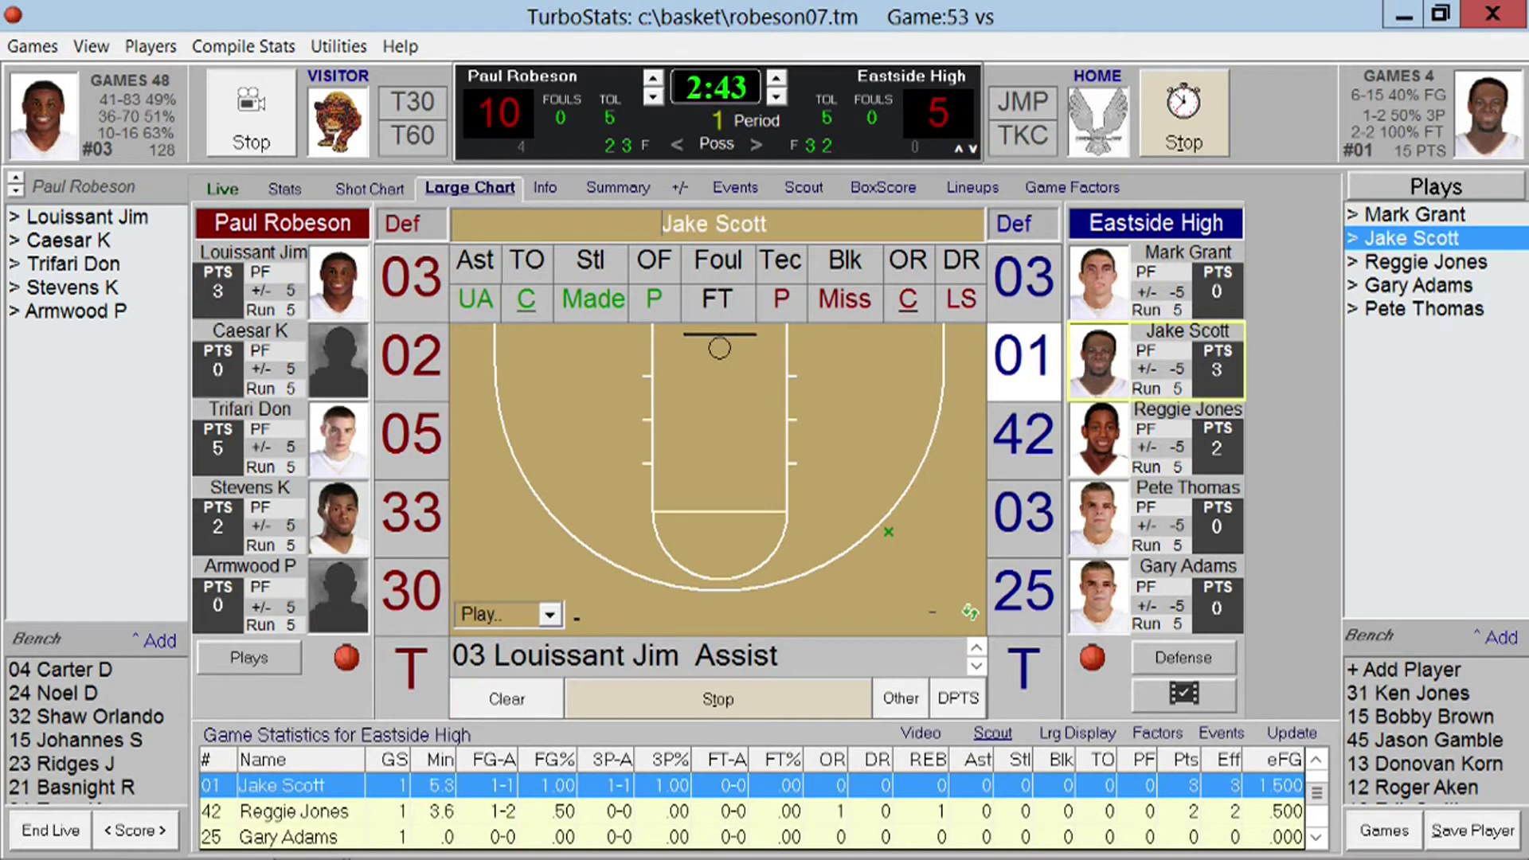
{"action": "left_click", "coordinate": [717, 263]}
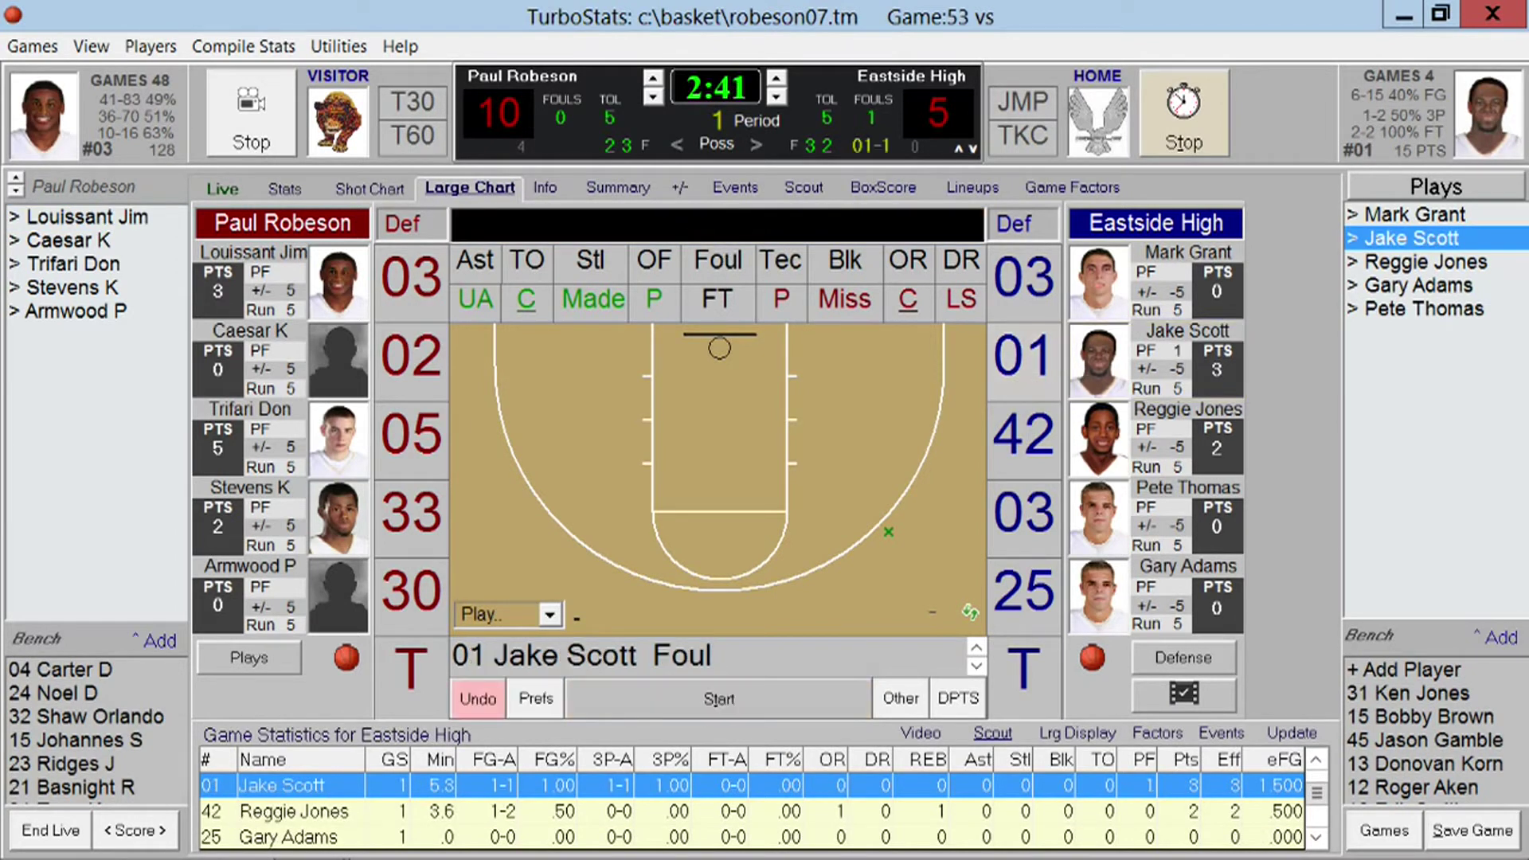
Give Paul Robeson's number 05 three free throws and record the first as made and the second as missed.
{"action": "left_click", "coordinate": [414, 437]}
{"action": "left_click", "coordinate": [721, 299]}
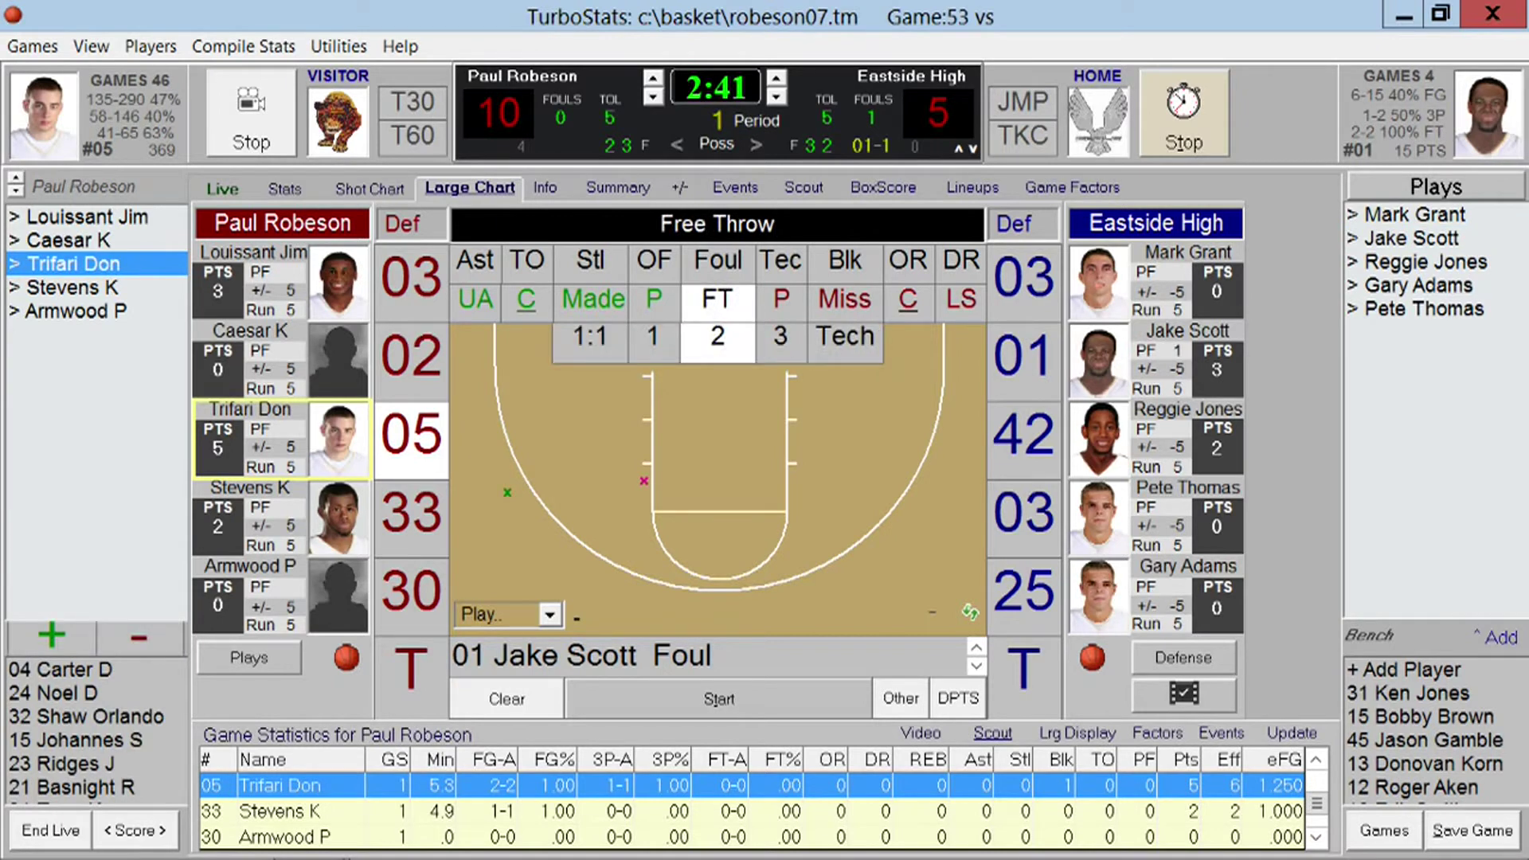
{"action": "left_click", "coordinate": [781, 336]}
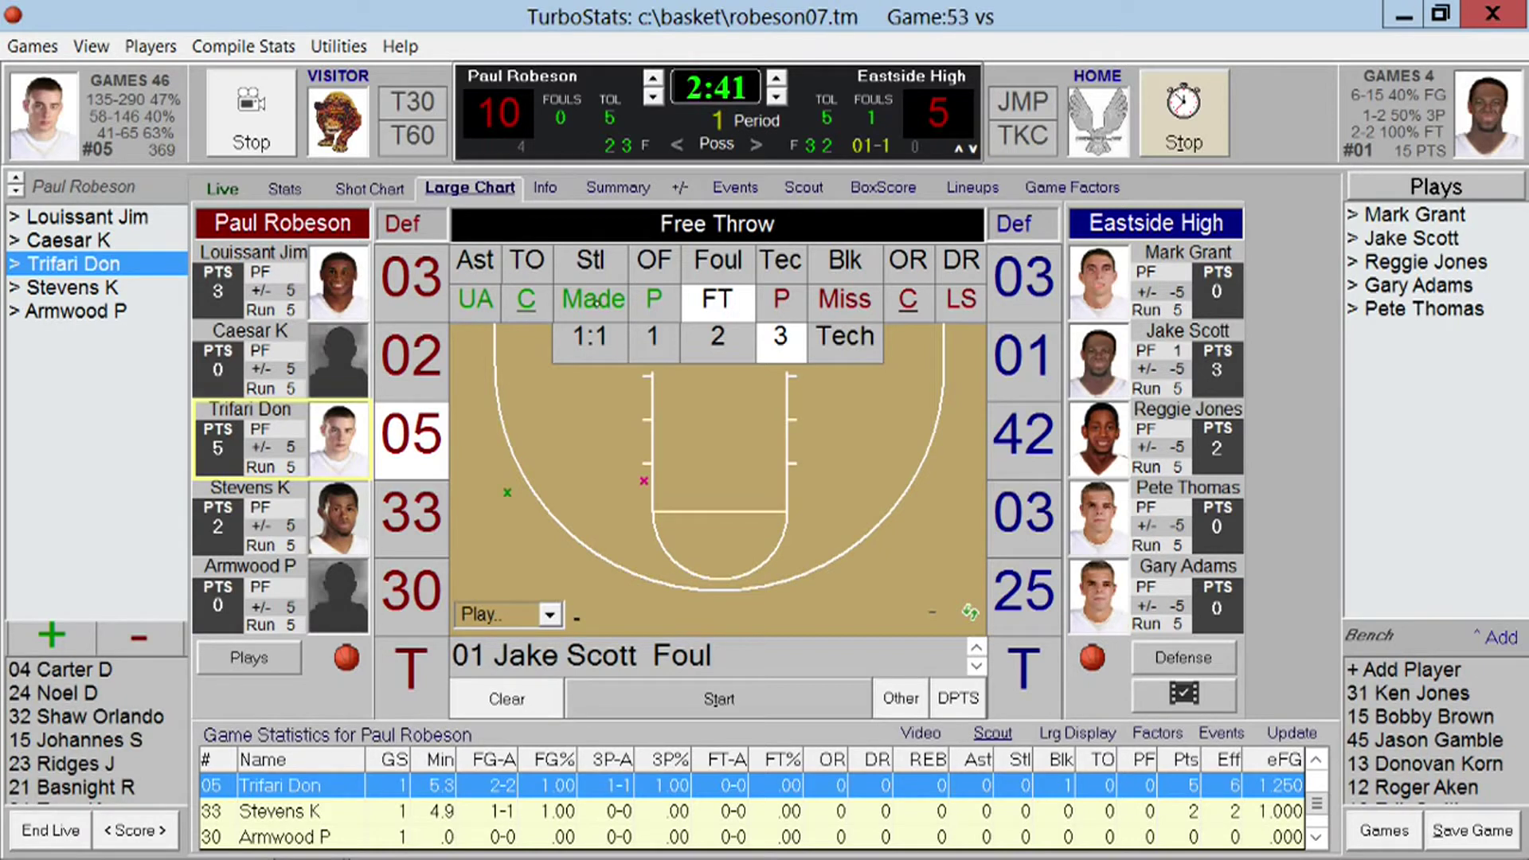
{"action": "left_click", "coordinate": [602, 301]}
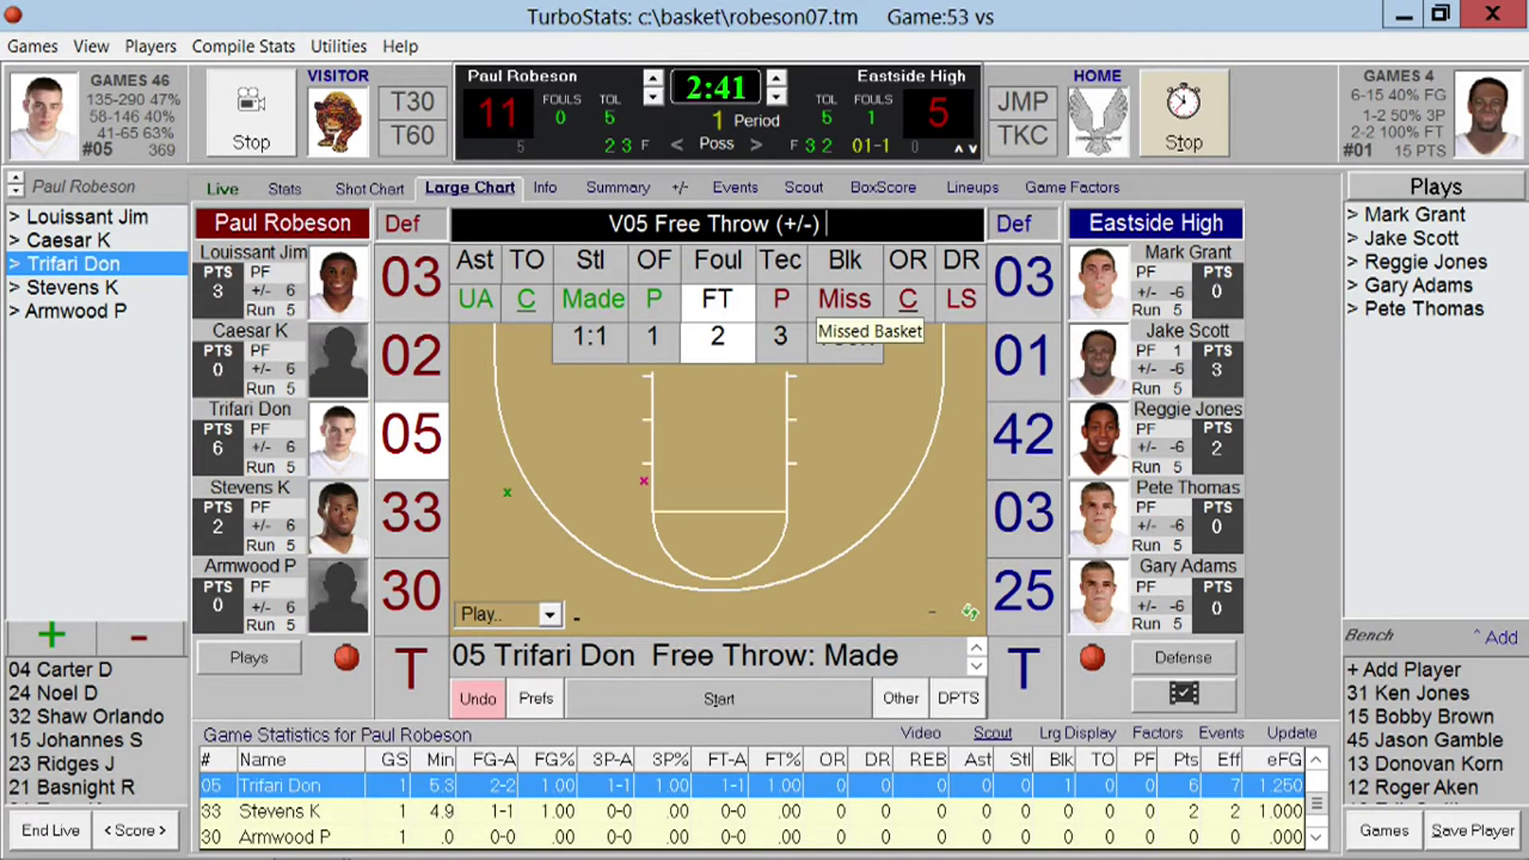
{"action": "left_click", "coordinate": [842, 302]}
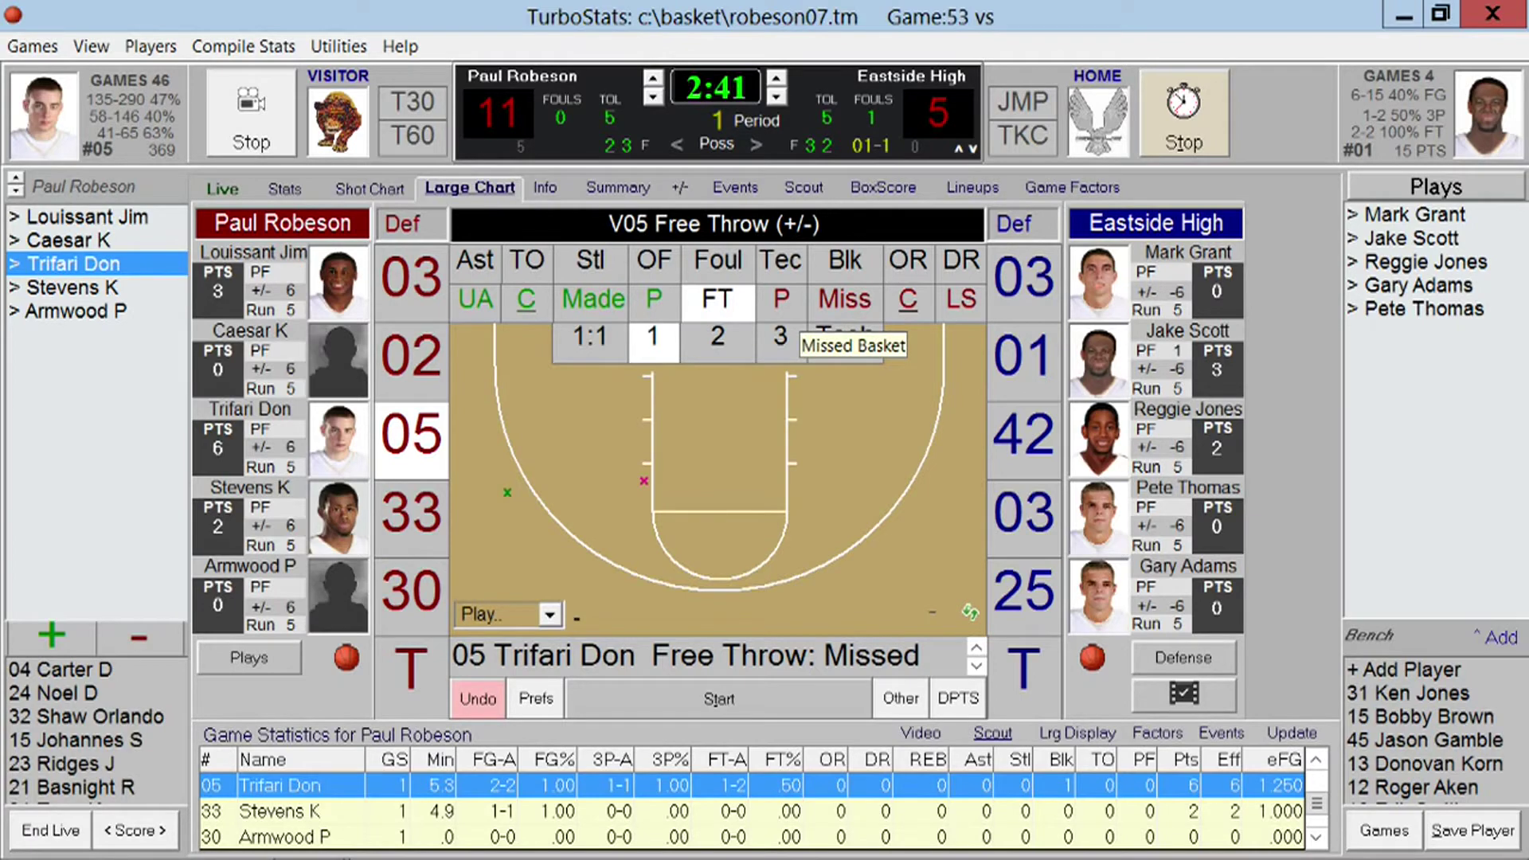
Substitute number 32 for number 33 on Paul Robeson and number 15 for the lower-listed number 03 on Eastside High.
{"action": "left_click_drag", "start_coordinate": [79, 716], "coordinate": [342, 514]}
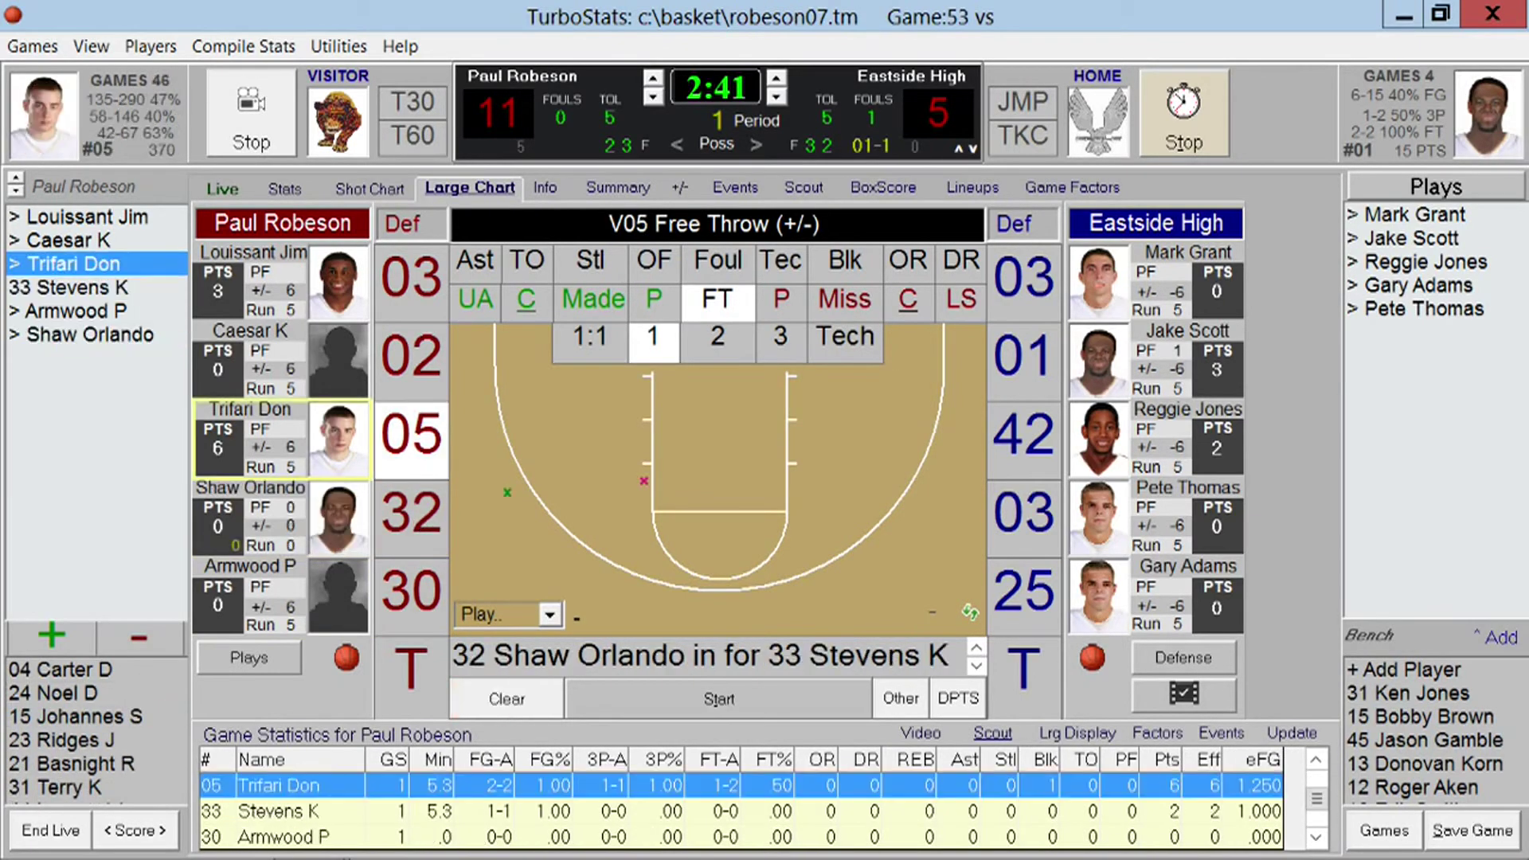
{"action": "left_click_drag", "start_coordinate": [1421, 716], "coordinate": [1099, 518]}
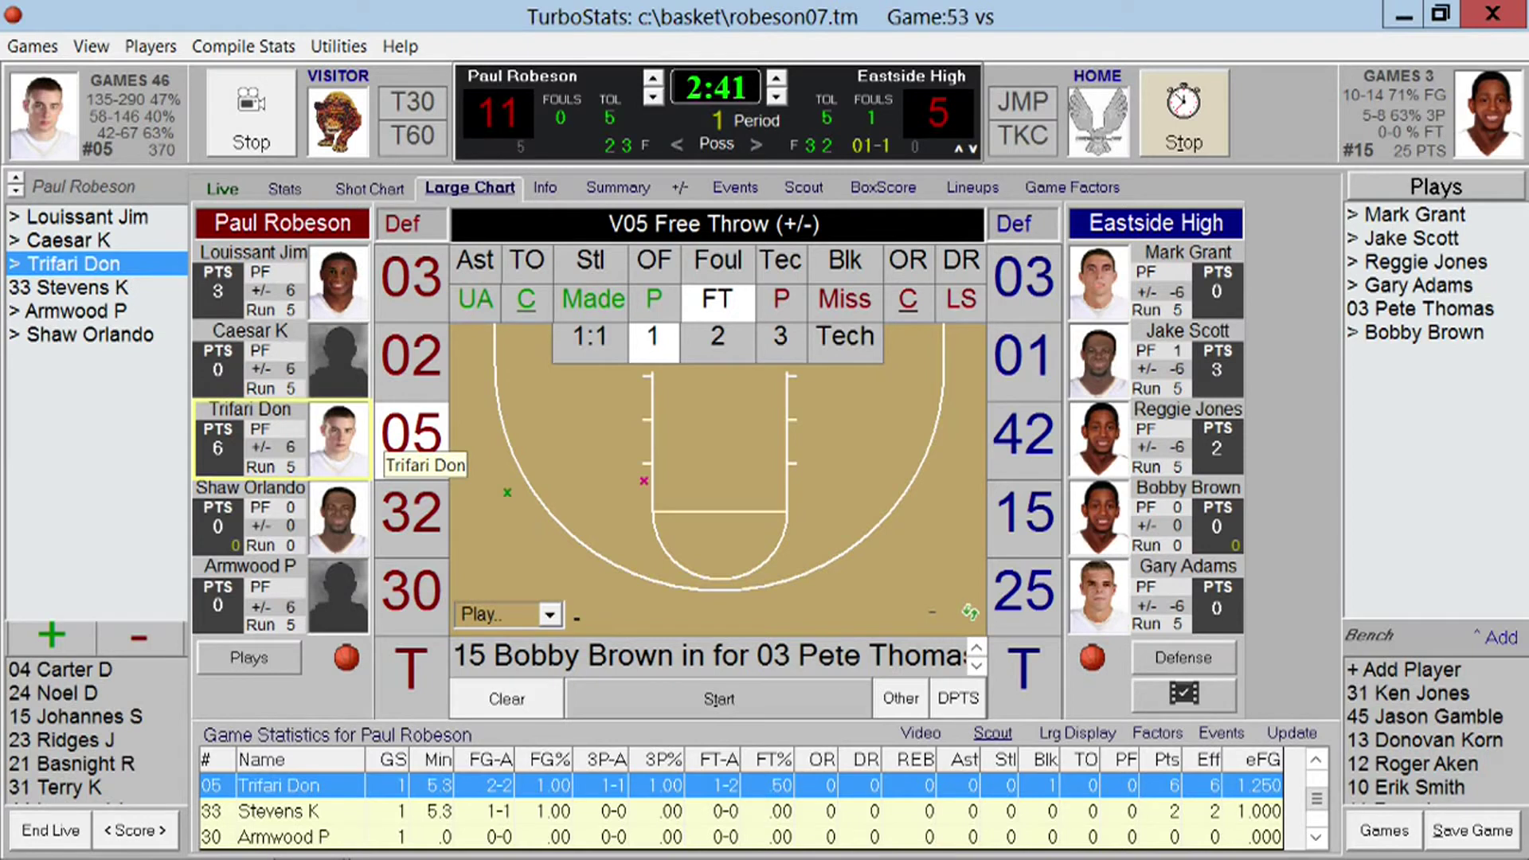
Record the last free throw by Paul Robeson's number 05 as missed and credit the rebound to number 03.
{"action": "left_click", "coordinate": [845, 301]}
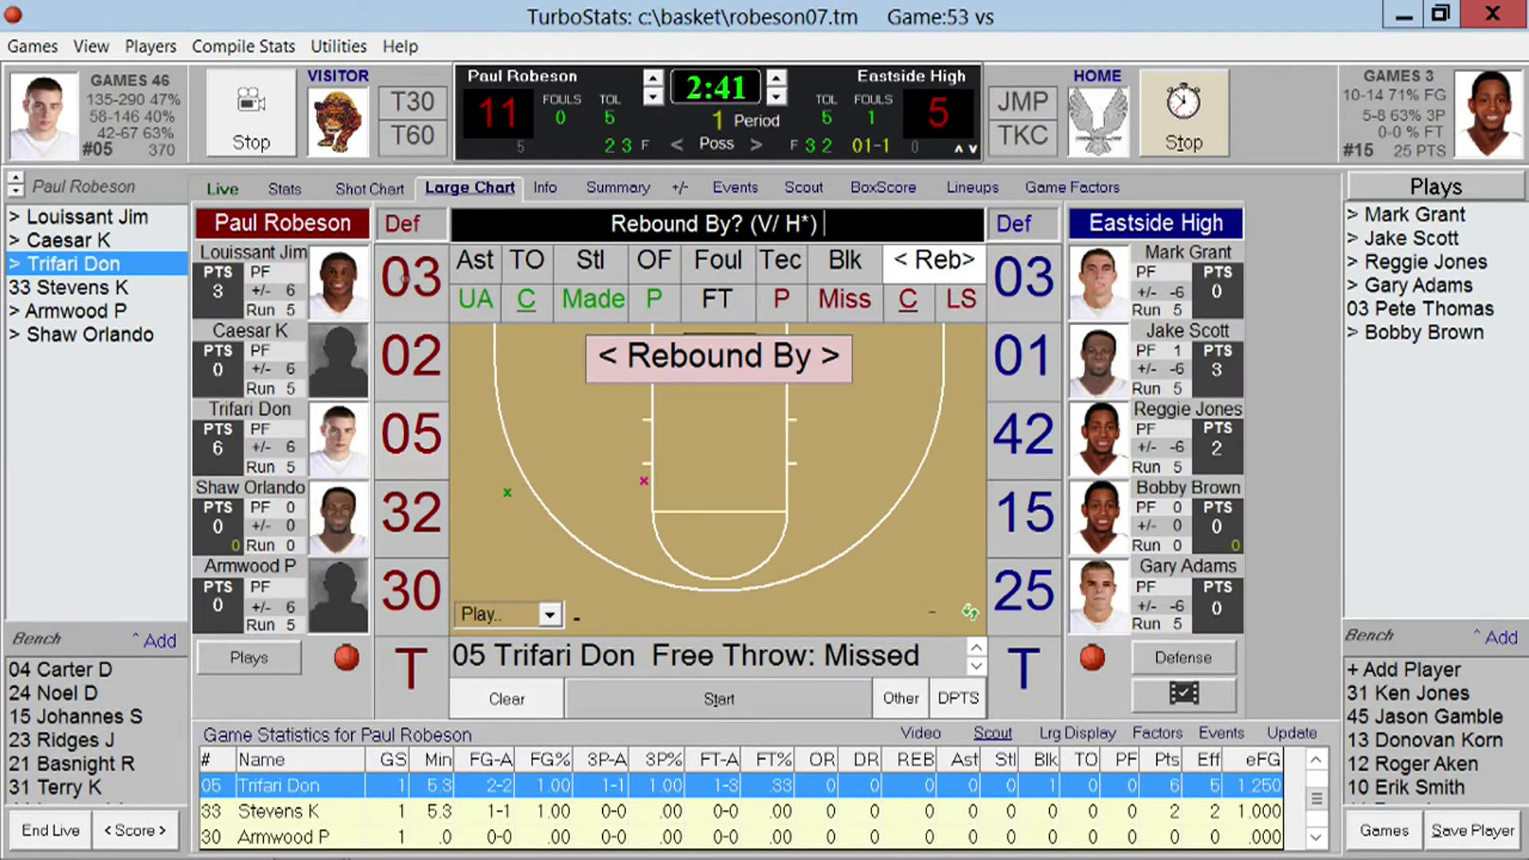
{"action": "left_click", "coordinate": [411, 303]}
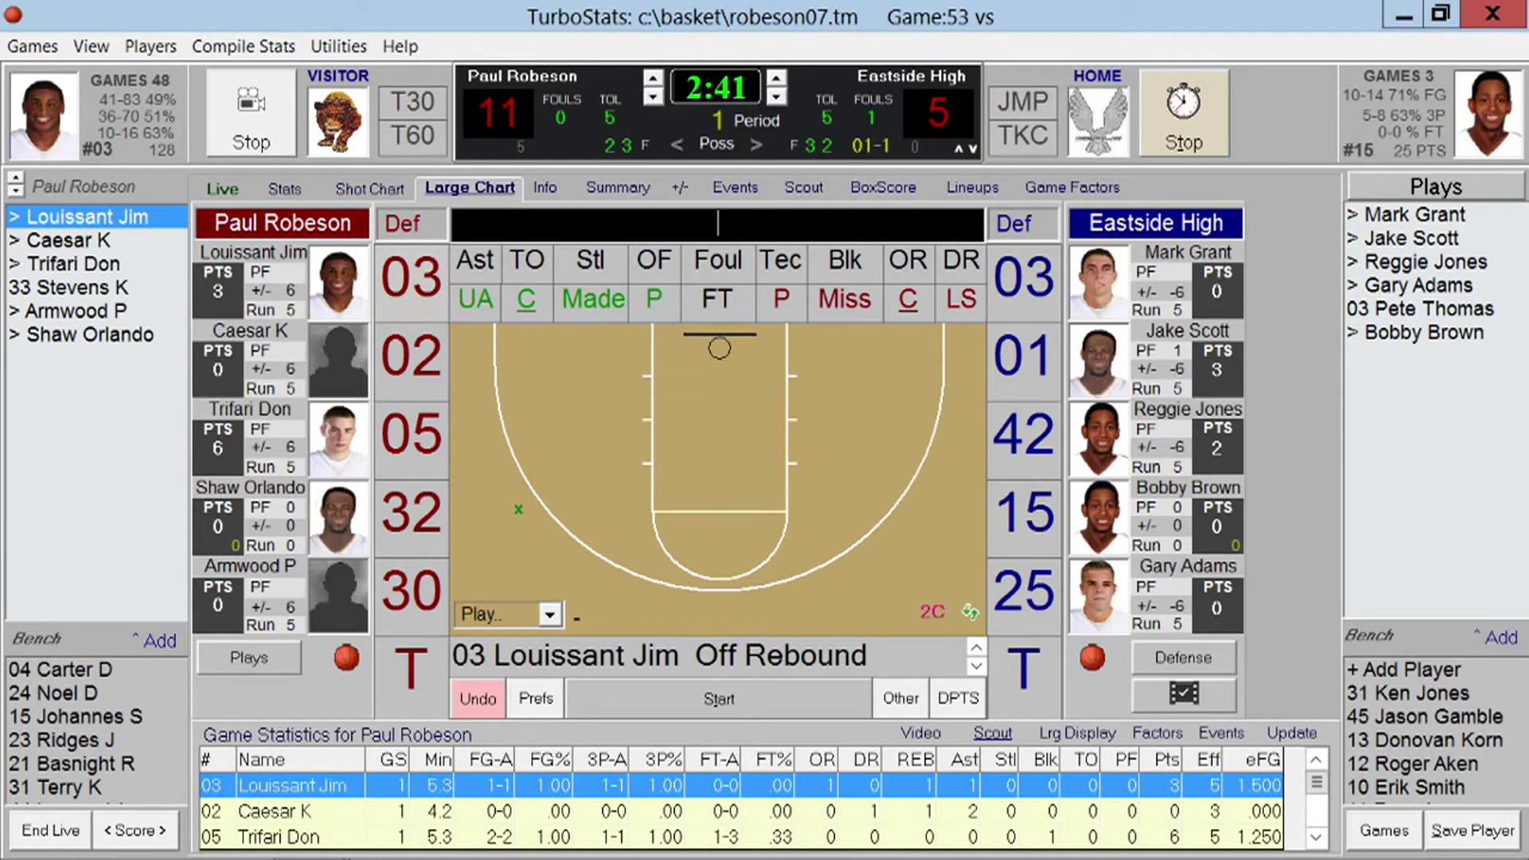
Record an uncontested made 3-point shot from the court's left corner by Paul Robeson's number 02, without an assist.
{"action": "left_click", "coordinate": [524, 314]}
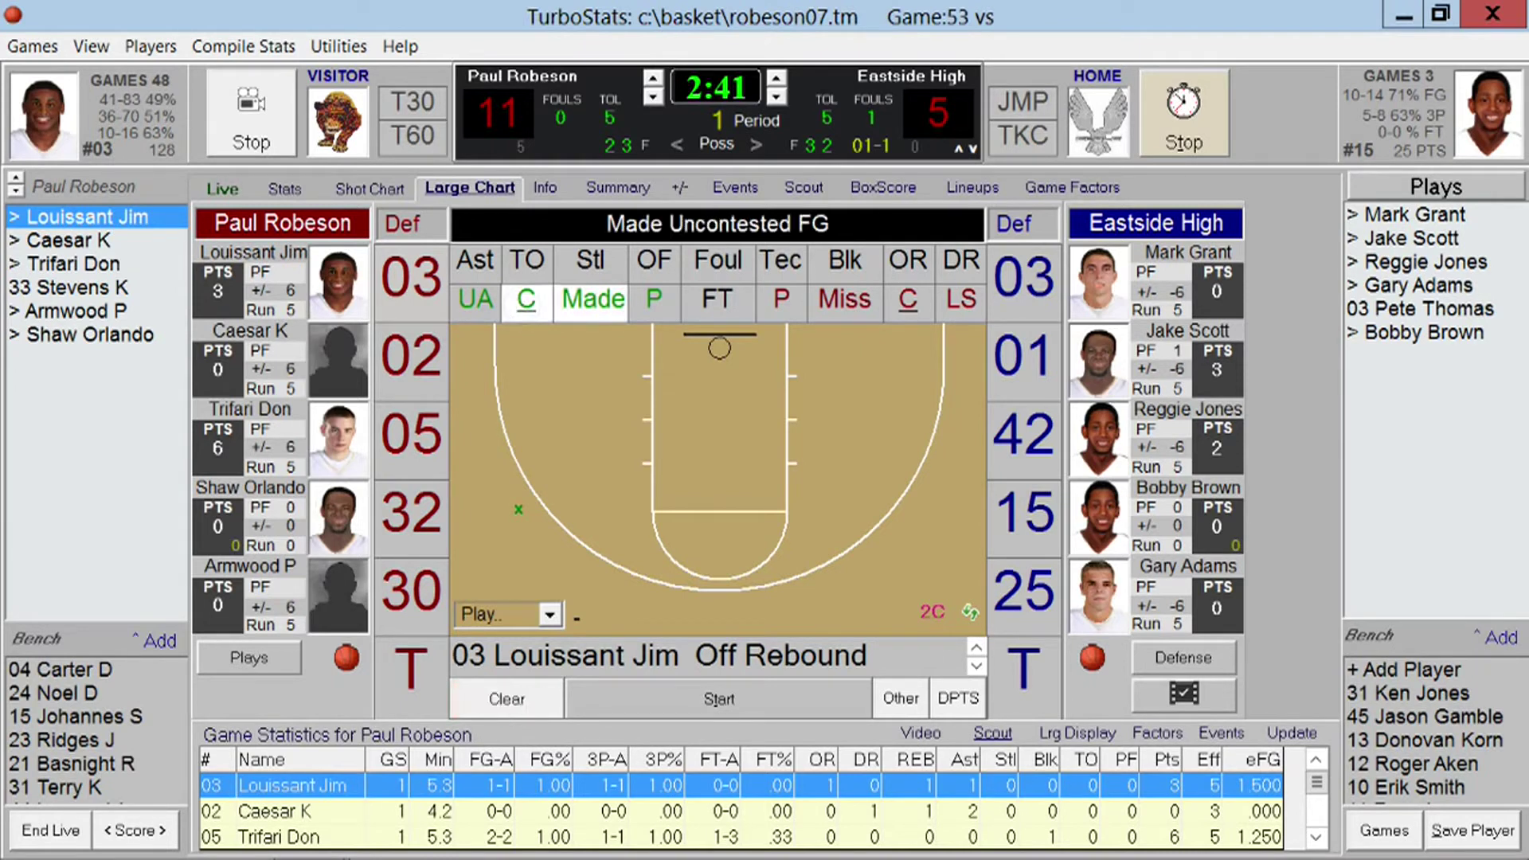
{"action": "left_click", "coordinate": [477, 356]}
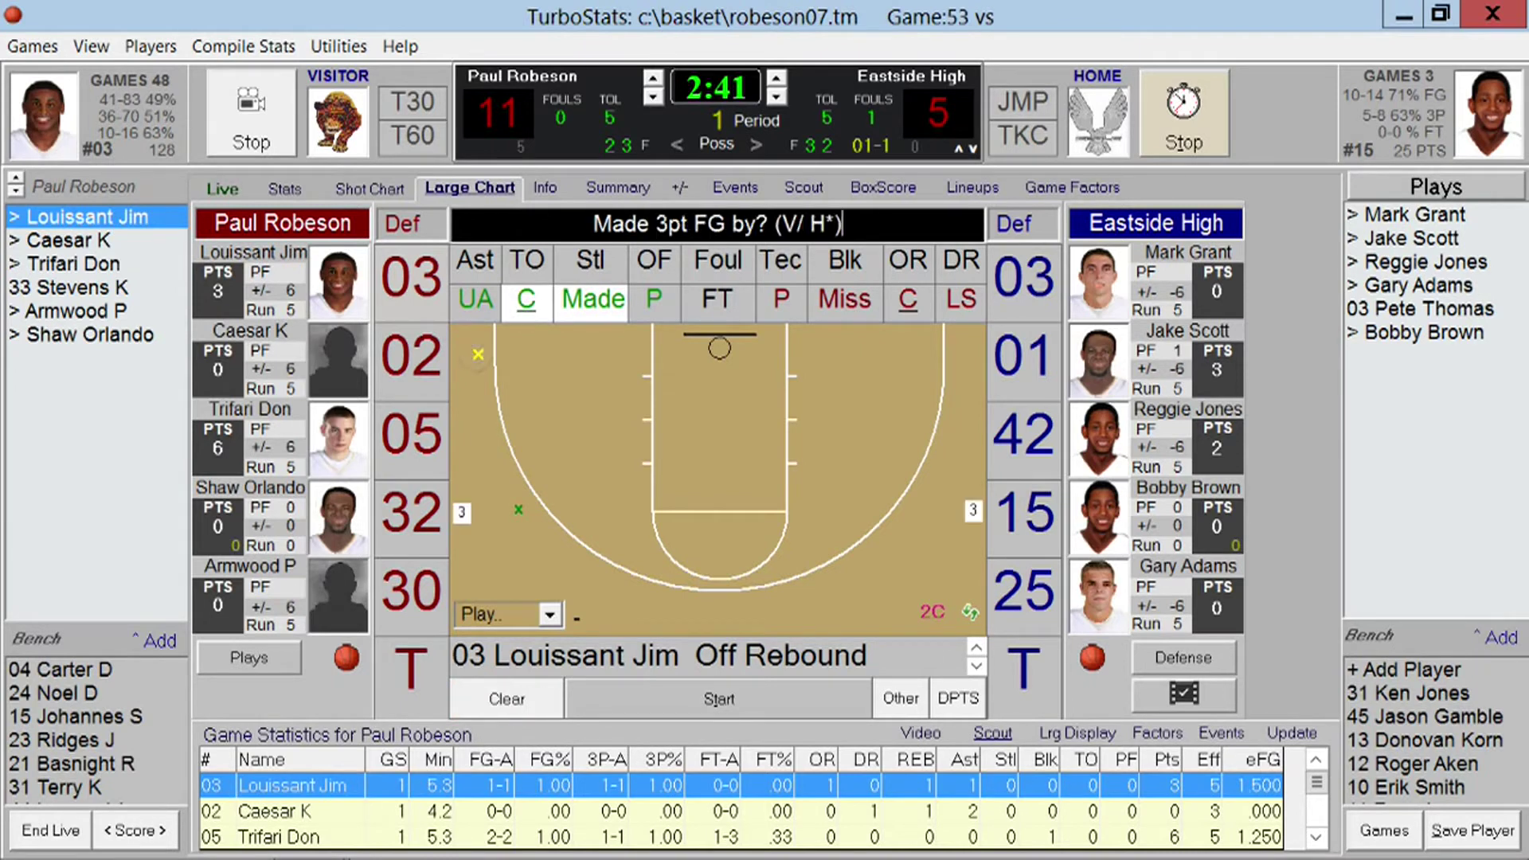
{"action": "left_click", "coordinate": [399, 355]}
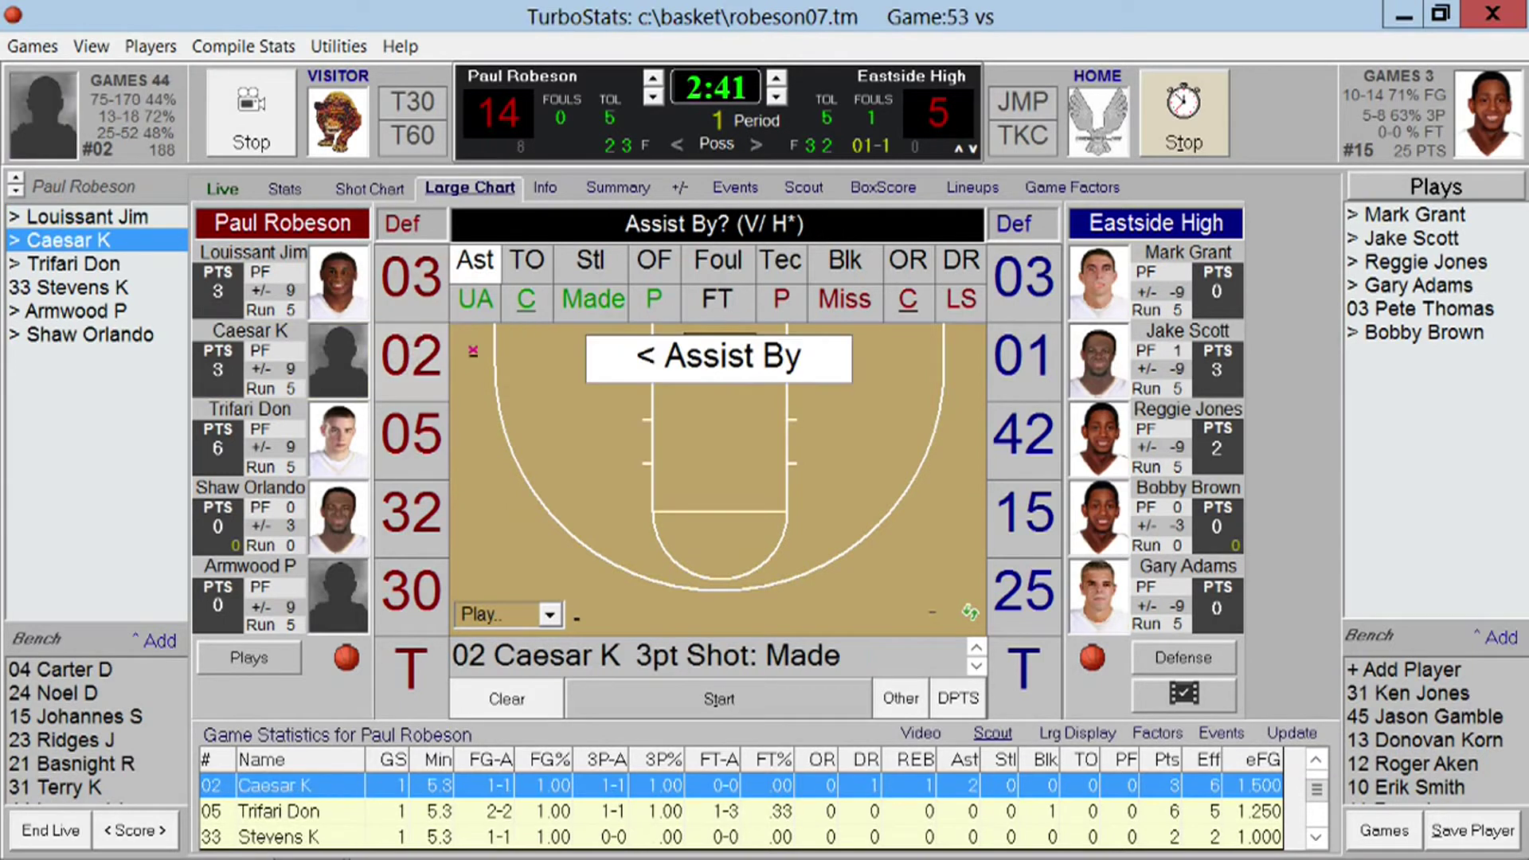
{"action": "key", "text": "Return"}
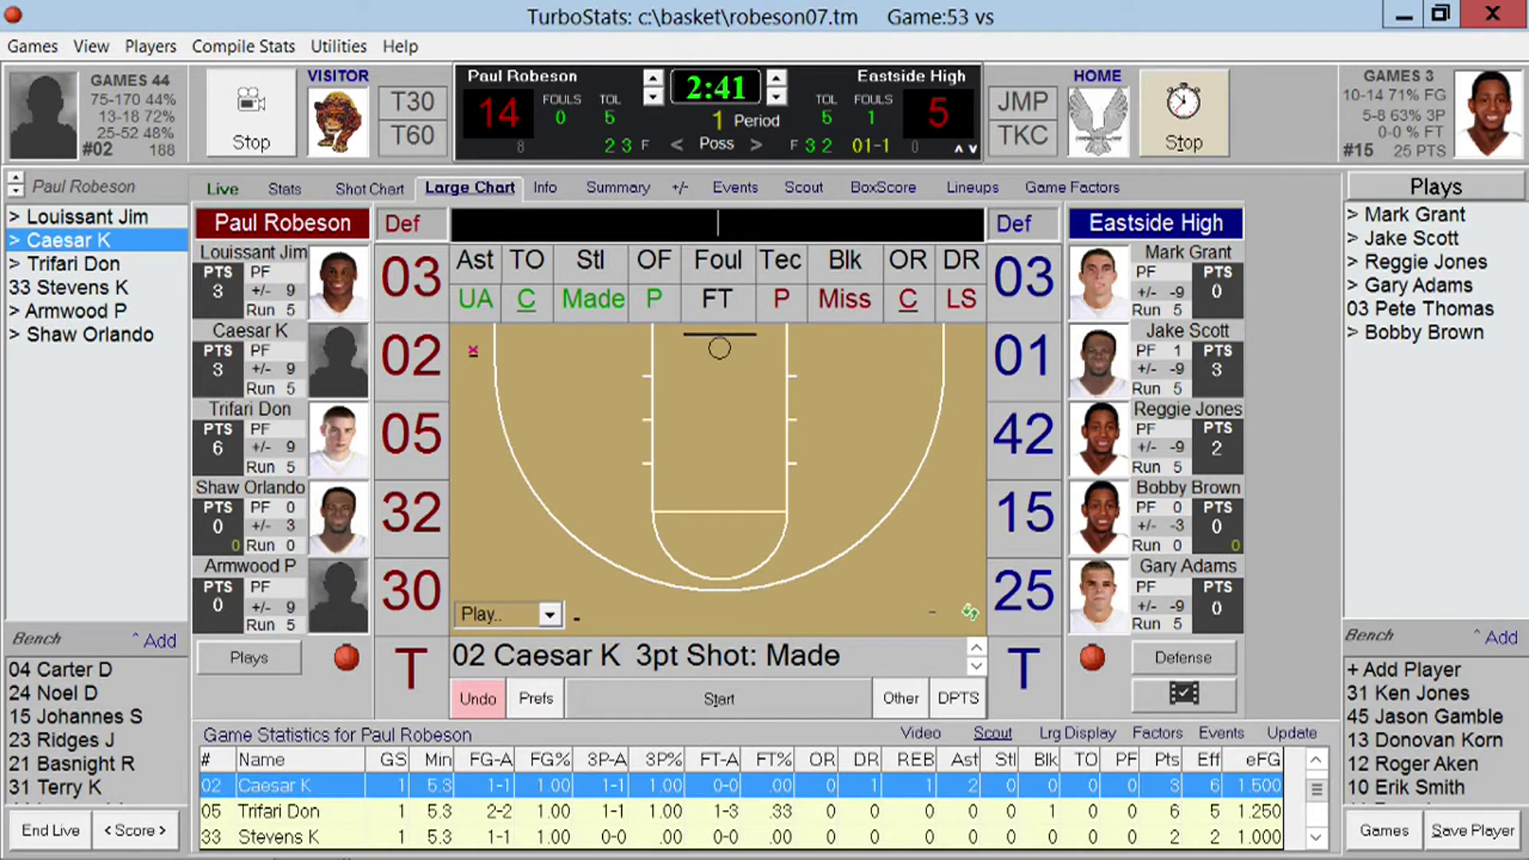
Record a steal by Paul Robeson's number 03 and a bad-pass turnover by Eastside High's number 42.
{"action": "left_click", "coordinate": [1036, 596]}
{"action": "left_click", "coordinate": [90, 334]}
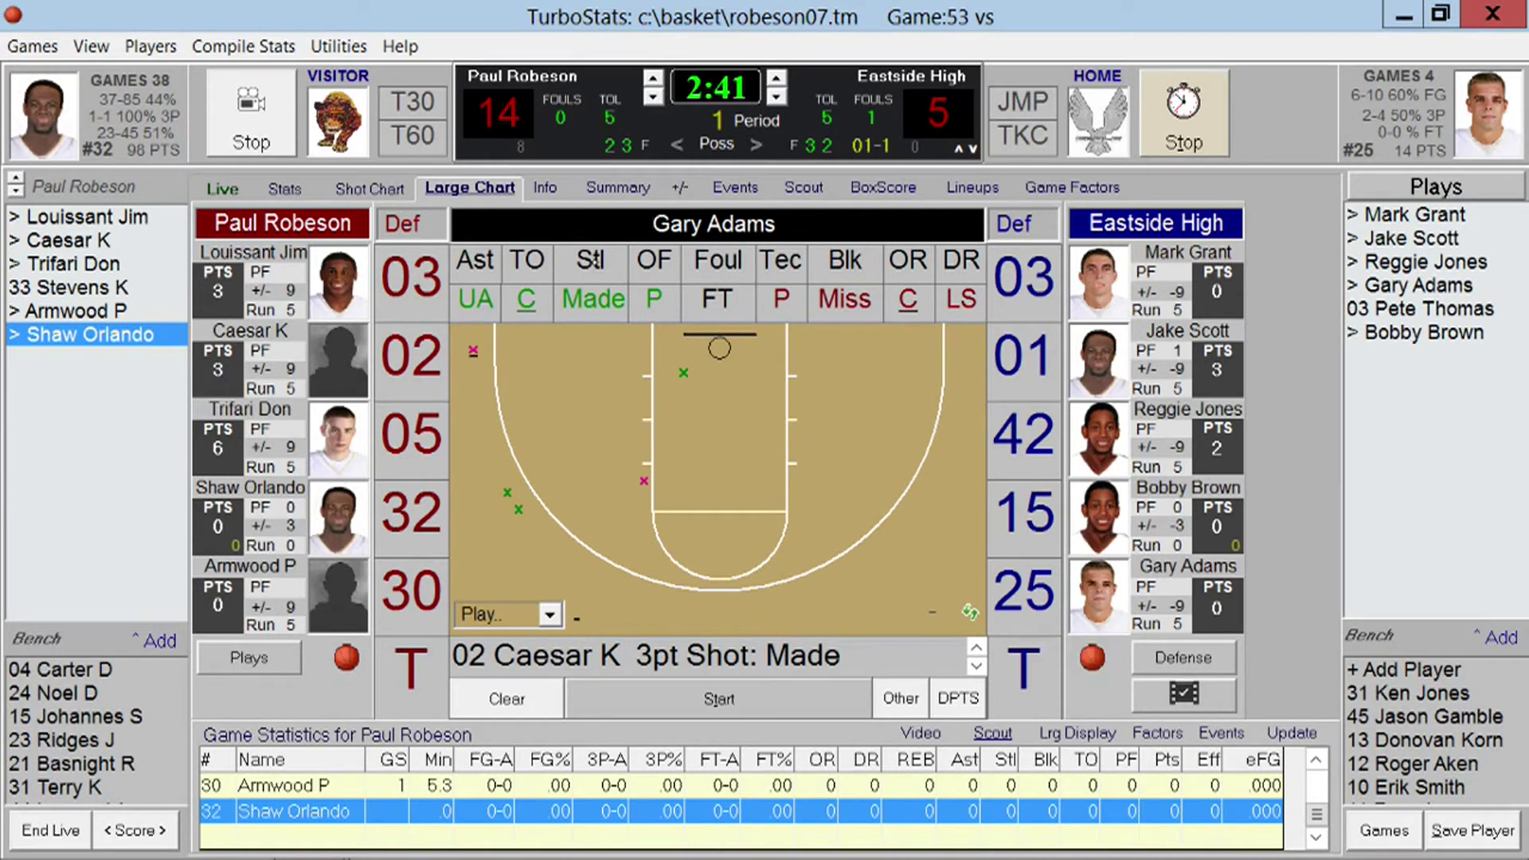
{"action": "left_click", "coordinate": [590, 259]}
{"action": "left_click", "coordinate": [406, 279]}
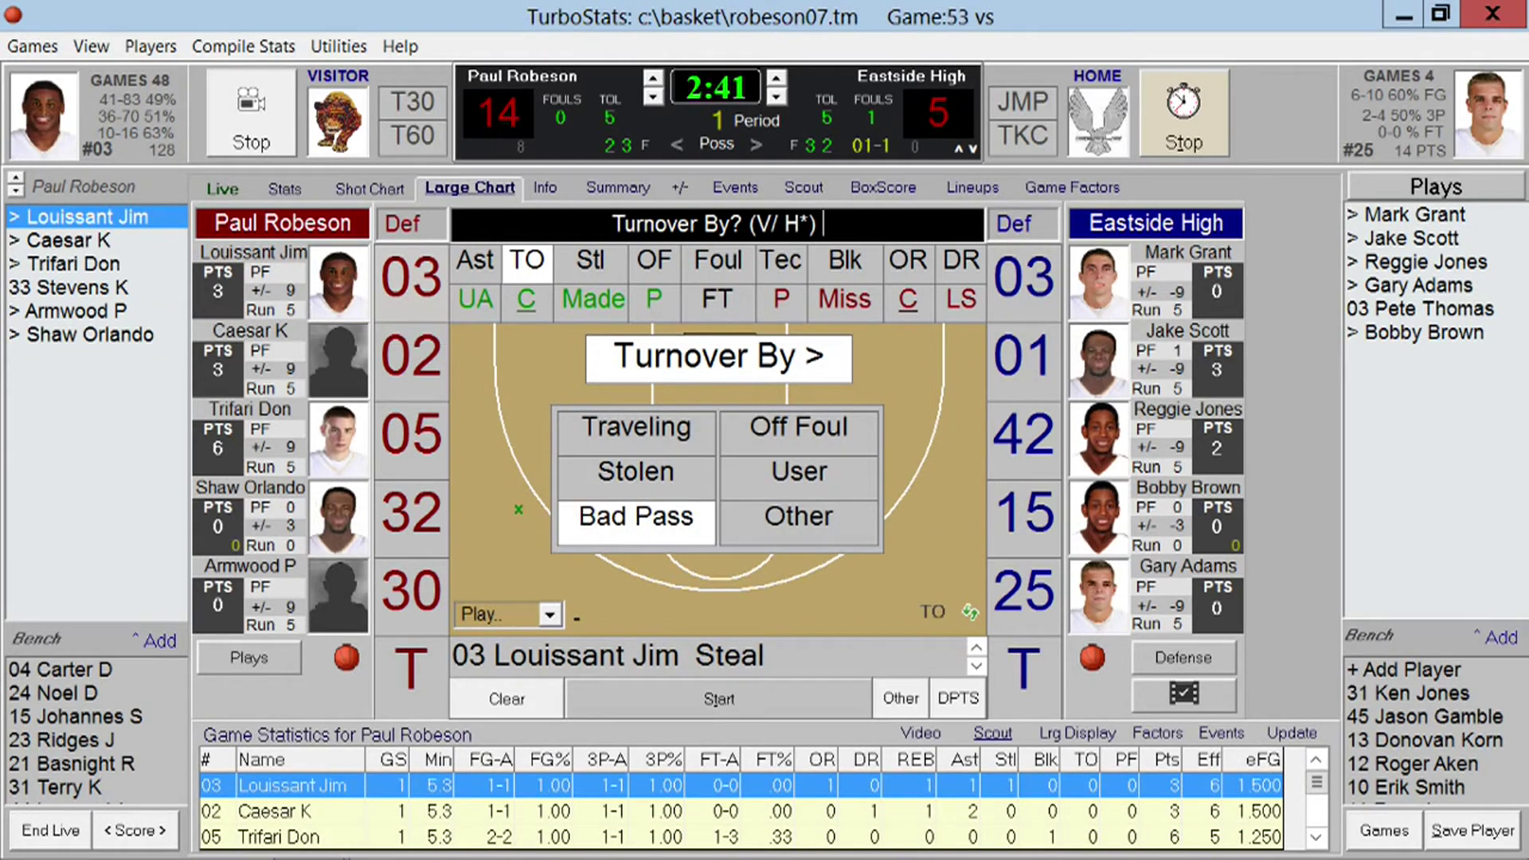
{"action": "left_click", "coordinate": [636, 516]}
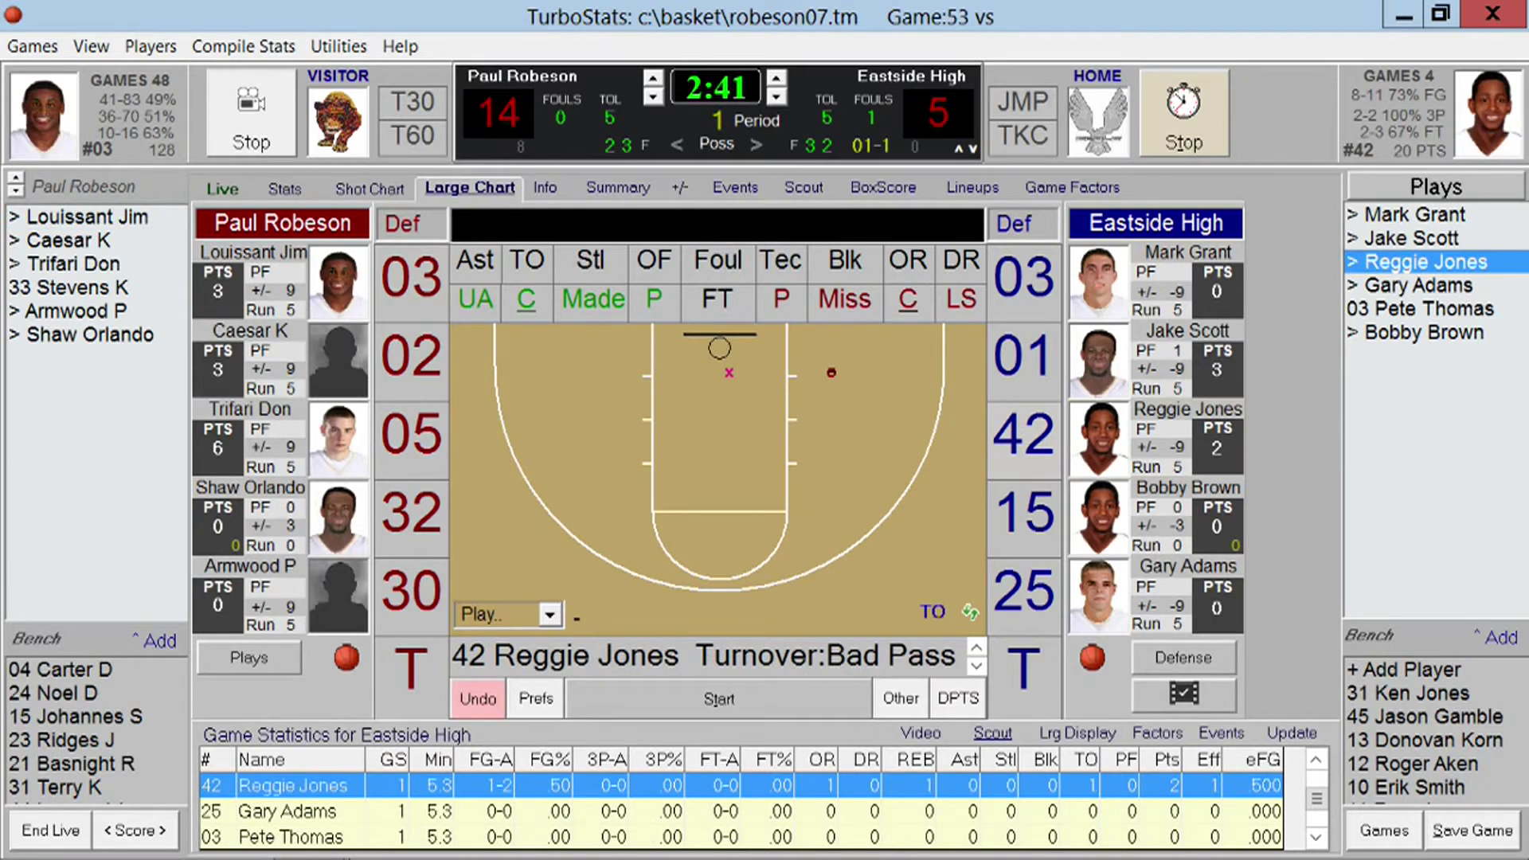
Record an unassisted made 2-point shot just left of the basket by Paul Robeson's number 03.
{"action": "left_click", "coordinate": [283, 279]}
{"action": "left_click", "coordinate": [519, 510]}
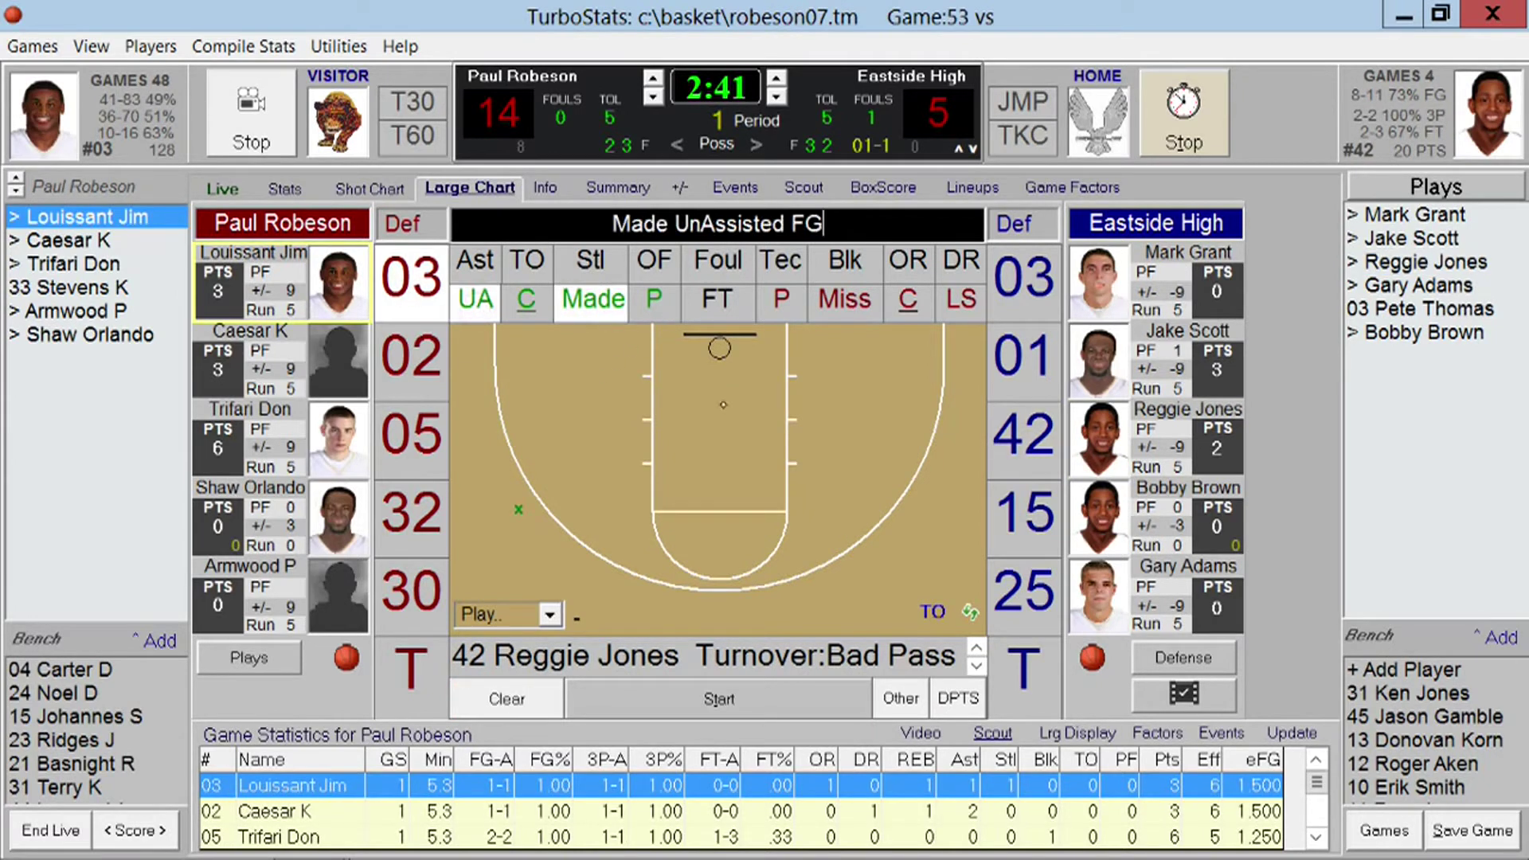
{"action": "left_click", "coordinate": [684, 356]}
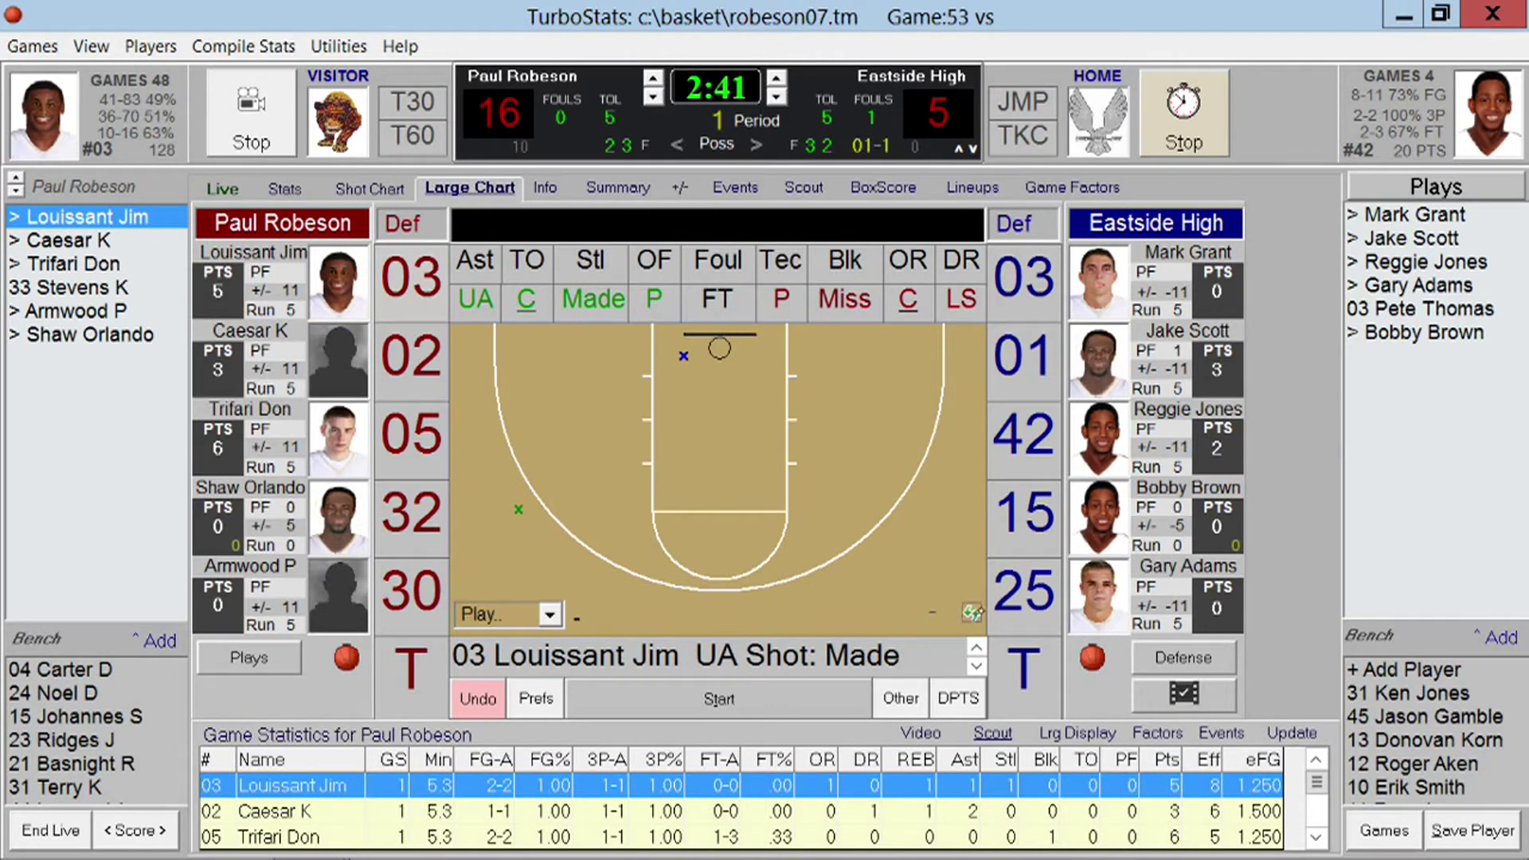
Examine the game factors for both teams and close them again.
{"action": "left_click", "coordinate": [1012, 597]}
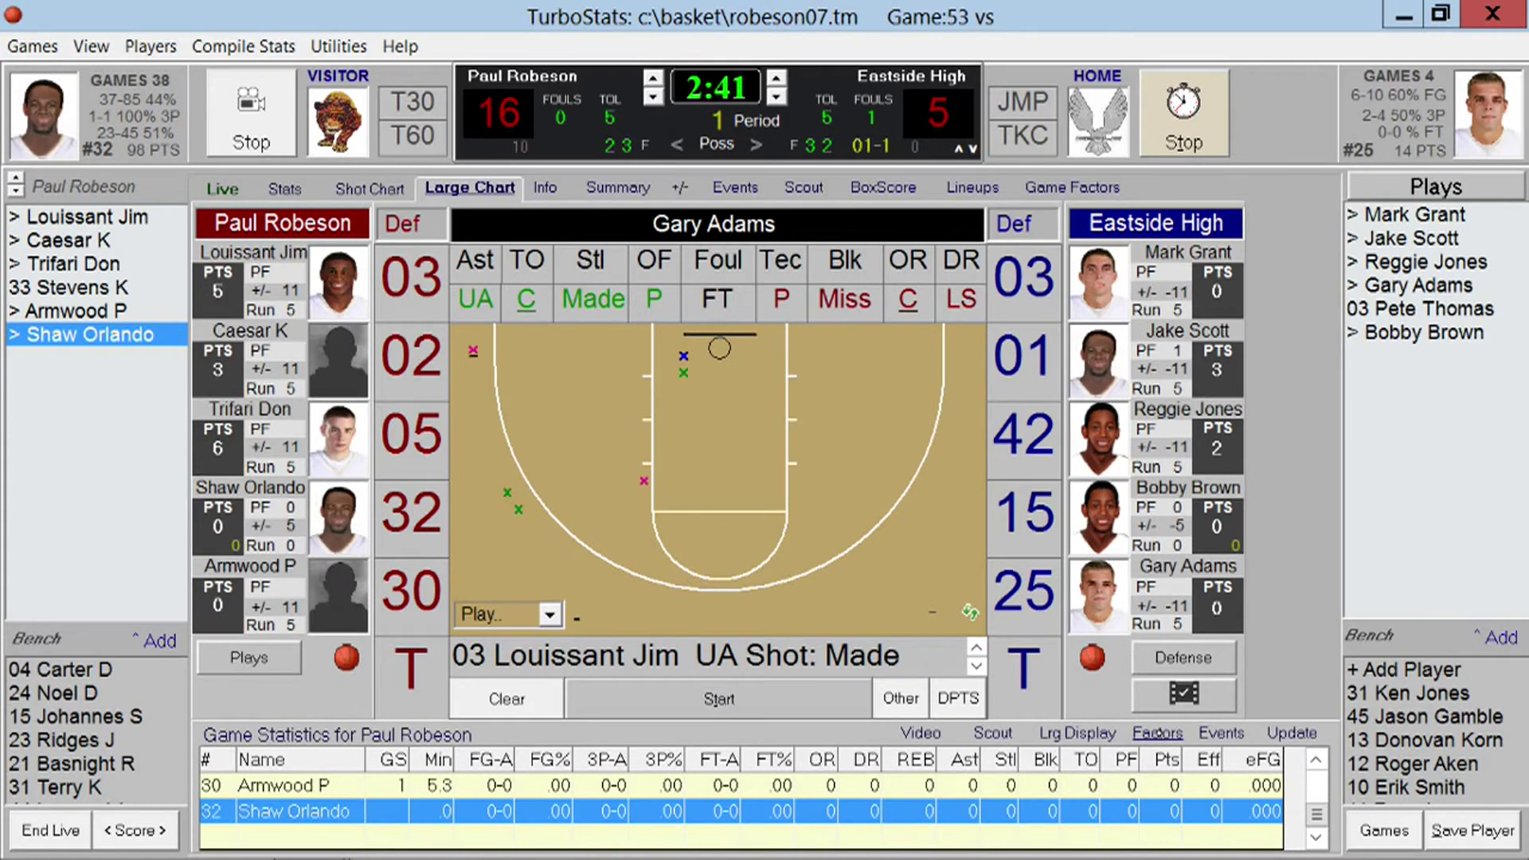
{"action": "left_click", "coordinate": [1157, 733]}
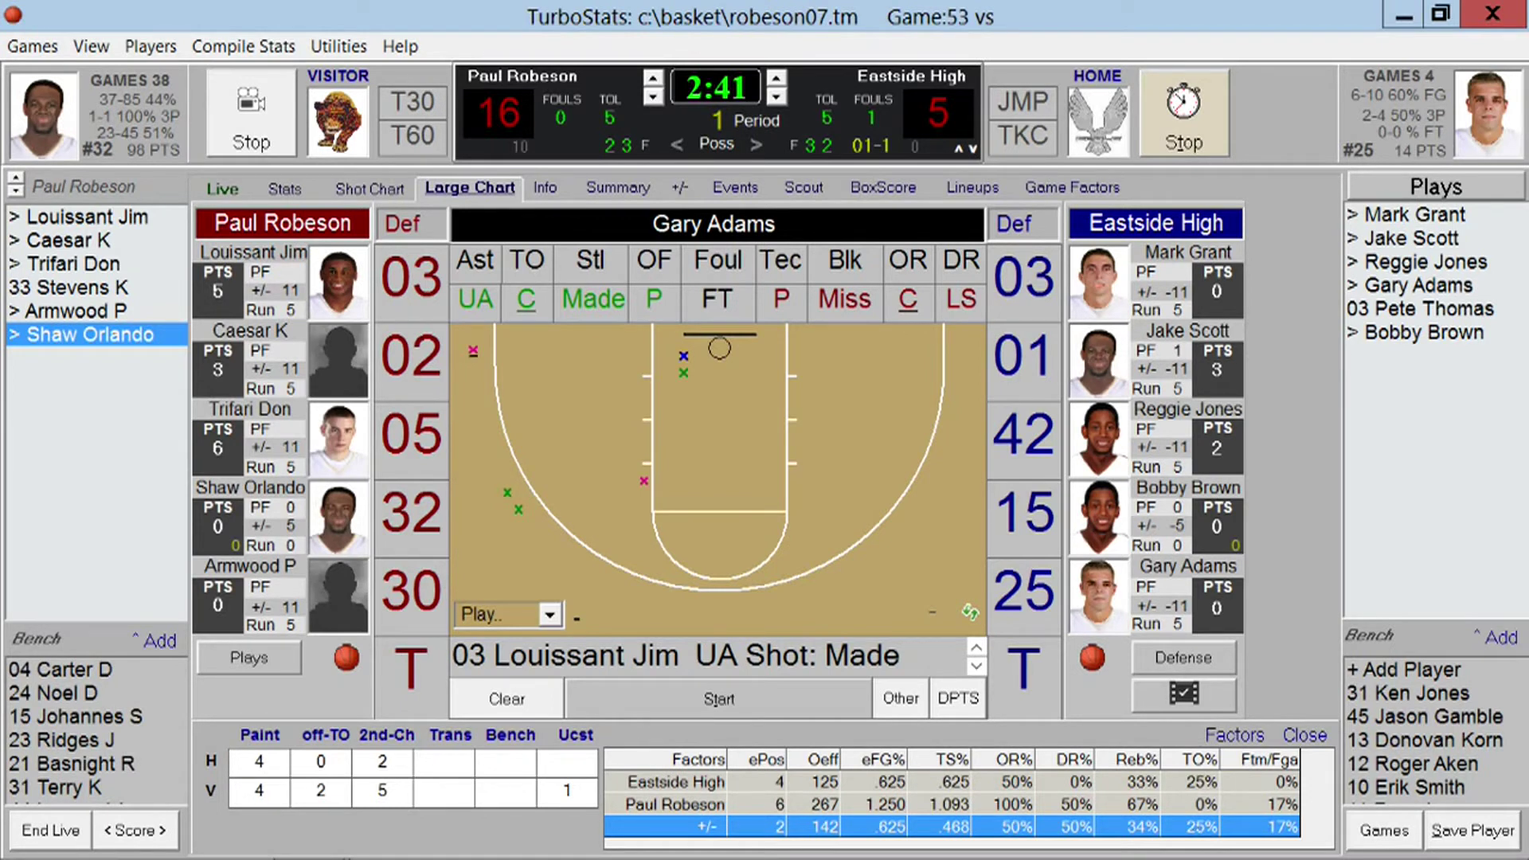
{"action": "left_click", "coordinate": [1306, 734]}
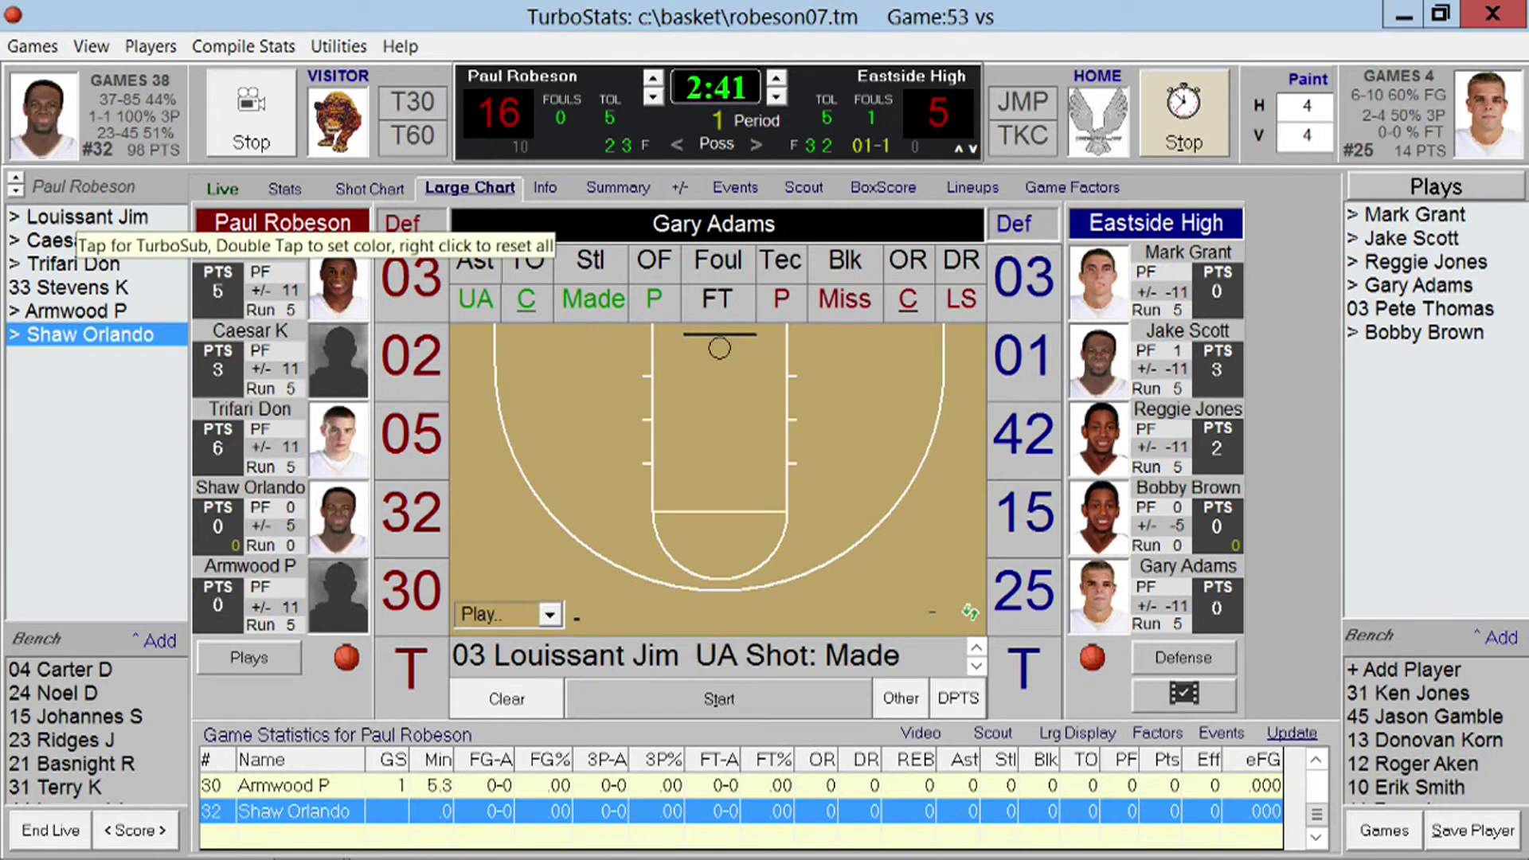
Use TurboSub on Paul Robeson to substitute number 23 for 03, number 04 for 05 and number 15 for 30.
{"action": "left_click", "coordinate": [282, 222]}
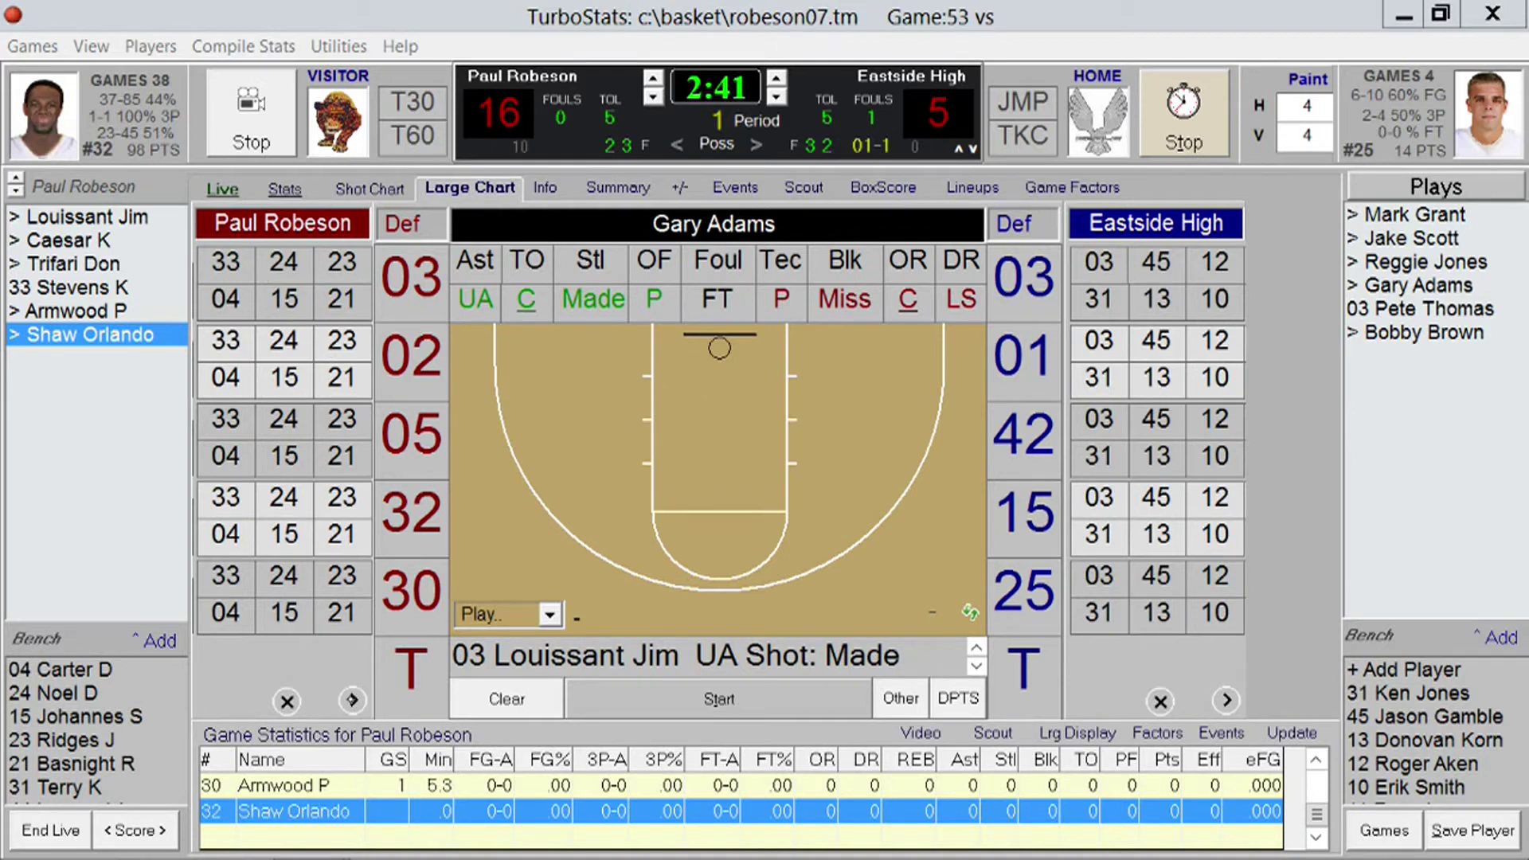
{"action": "left_click", "coordinate": [353, 701]}
{"action": "left_click", "coordinate": [353, 700]}
{"action": "type", "text": "23"}
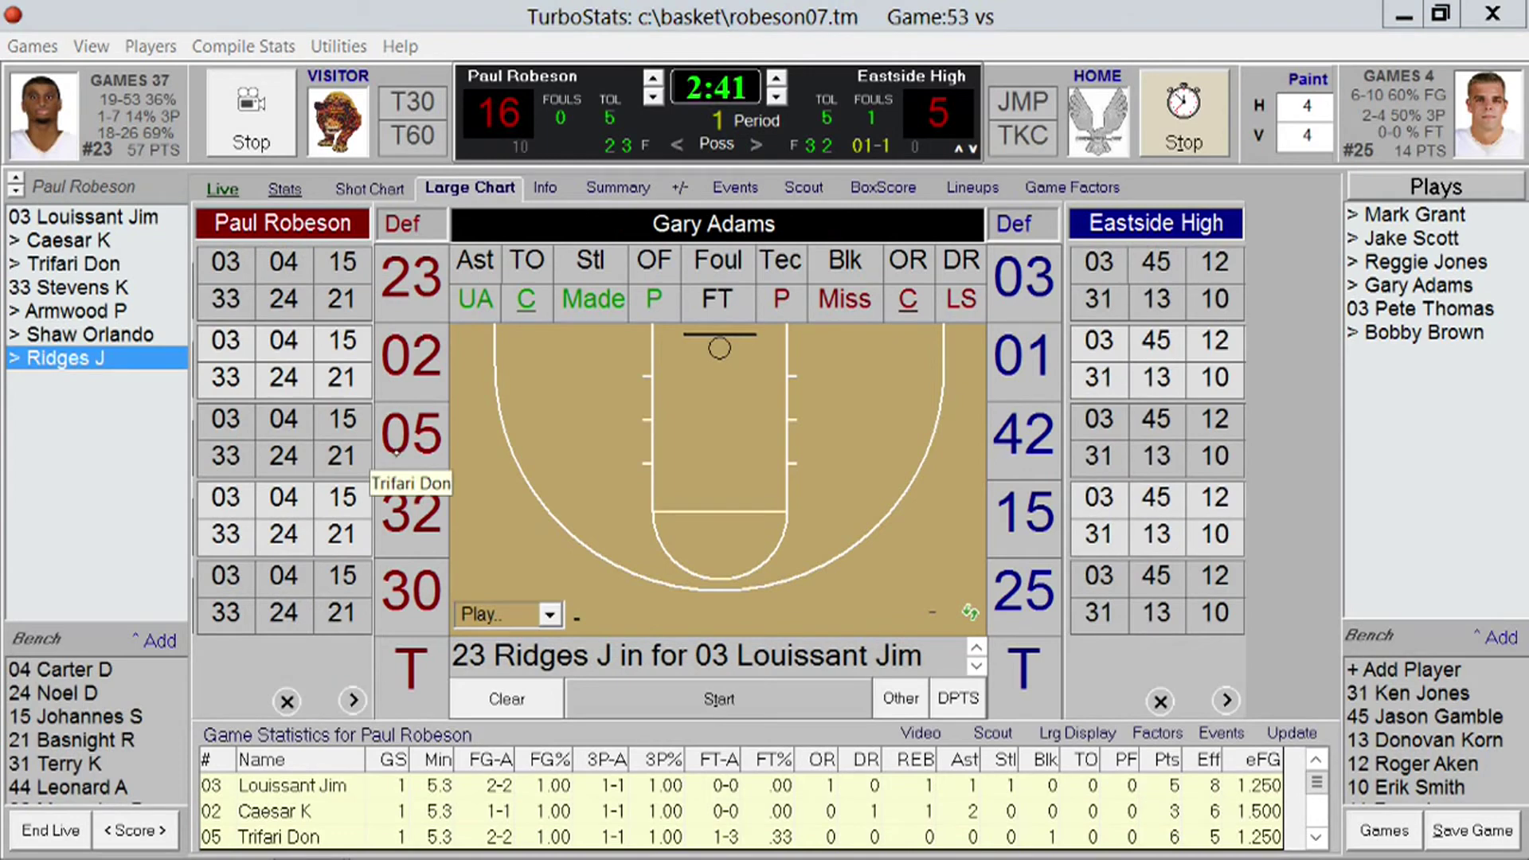
{"action": "type", "text": "04"}
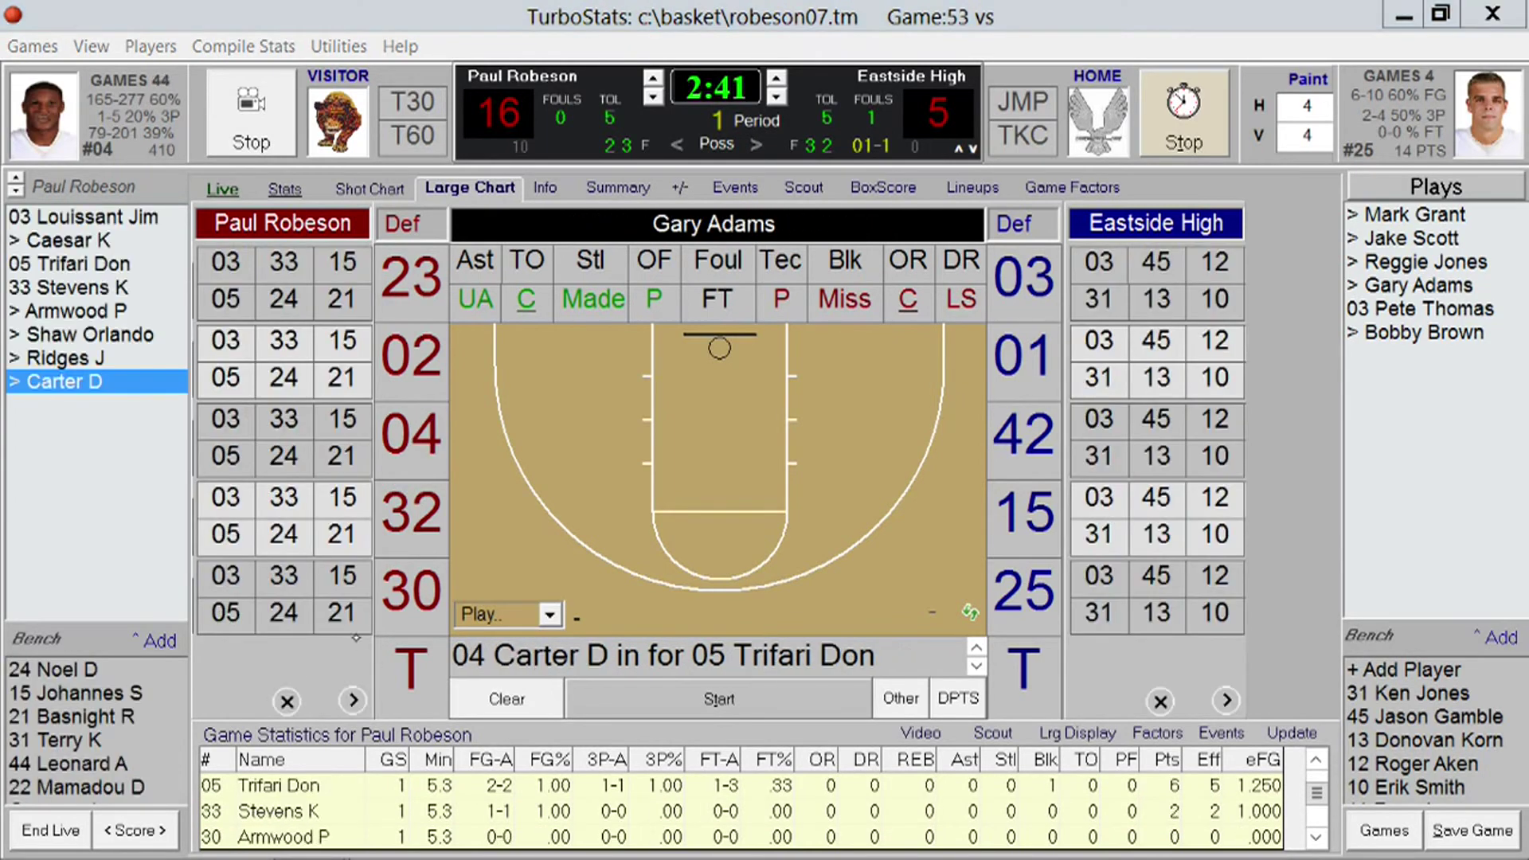
{"action": "type", "text": "15"}
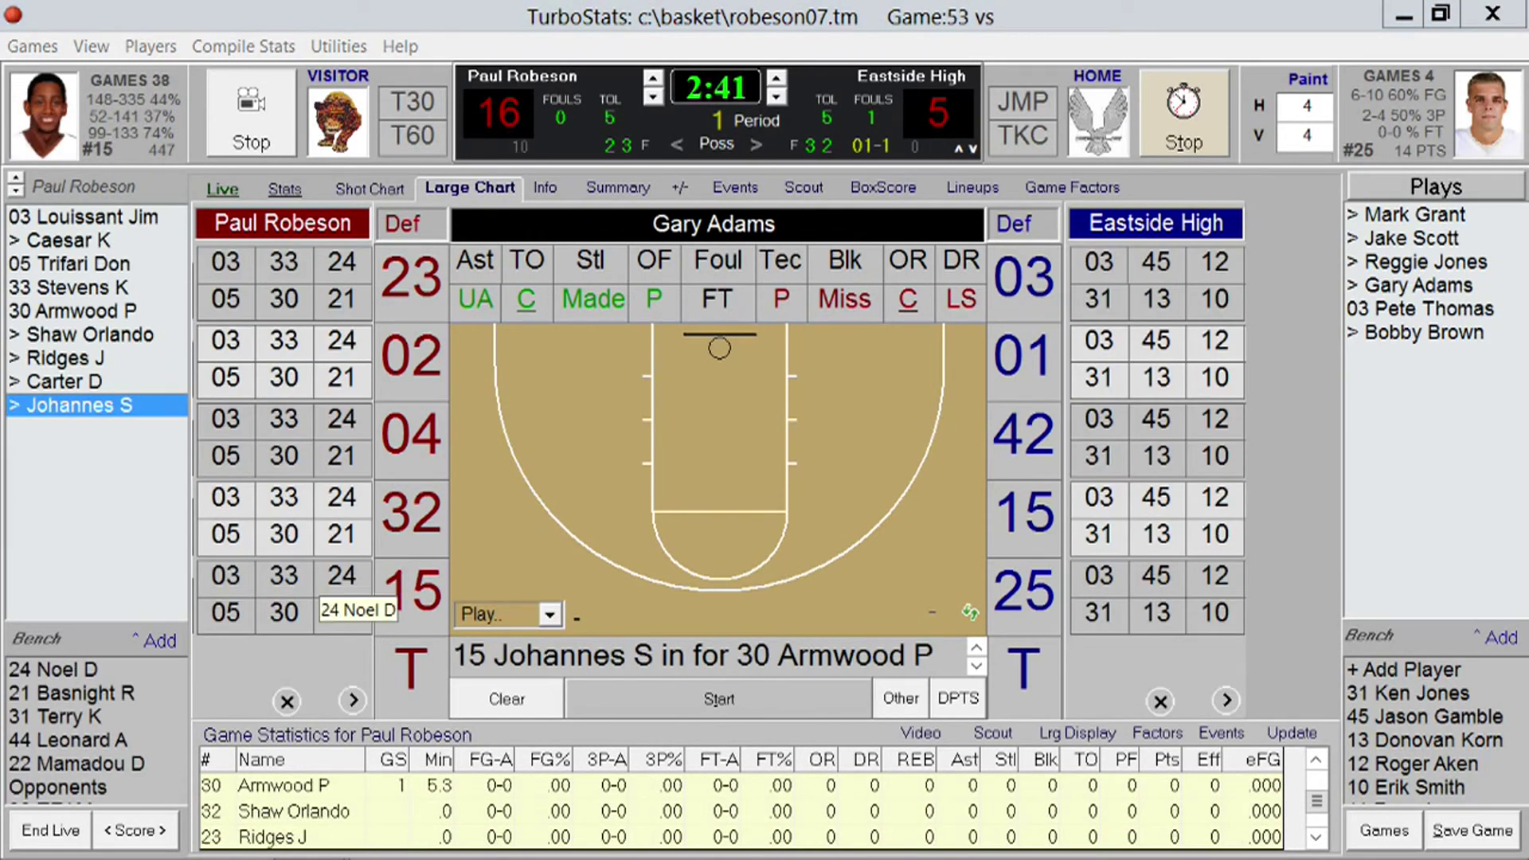
Substitute number 03 for number 01 and number 31 for number 25 on Eastside High.
{"action": "type", "text": "h0301"}
{"action": "key", "text": "Return"}
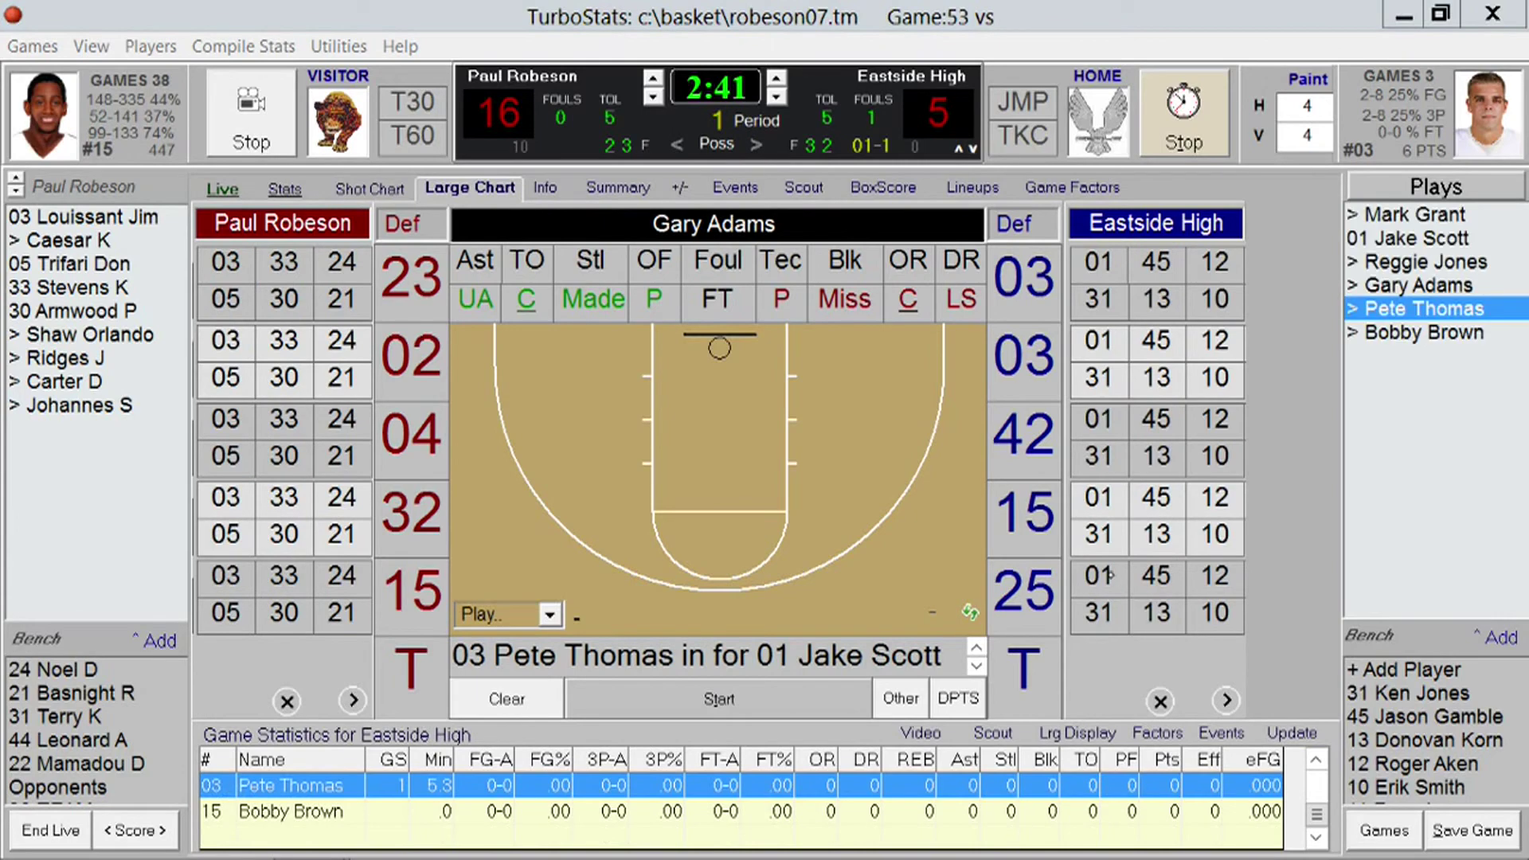
{"action": "type", "text": "h3125"}
{"action": "key", "text": "Return"}
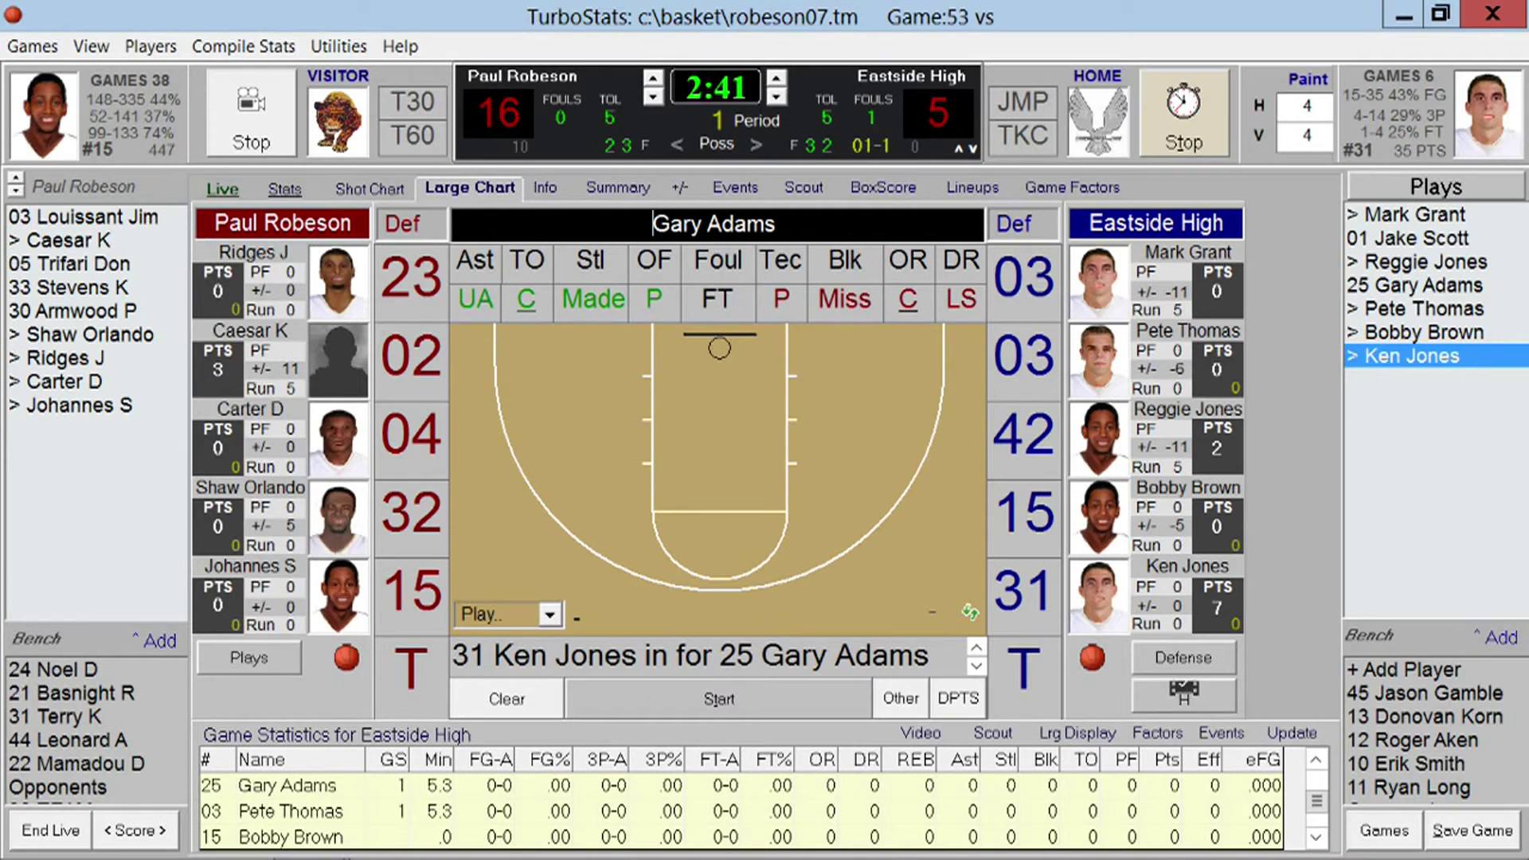
Record a missed 3-point shot by Eastside High's lower-listed number 03 without a rebounder, and show the game events list.
{"action": "type", "text": "03m3"}
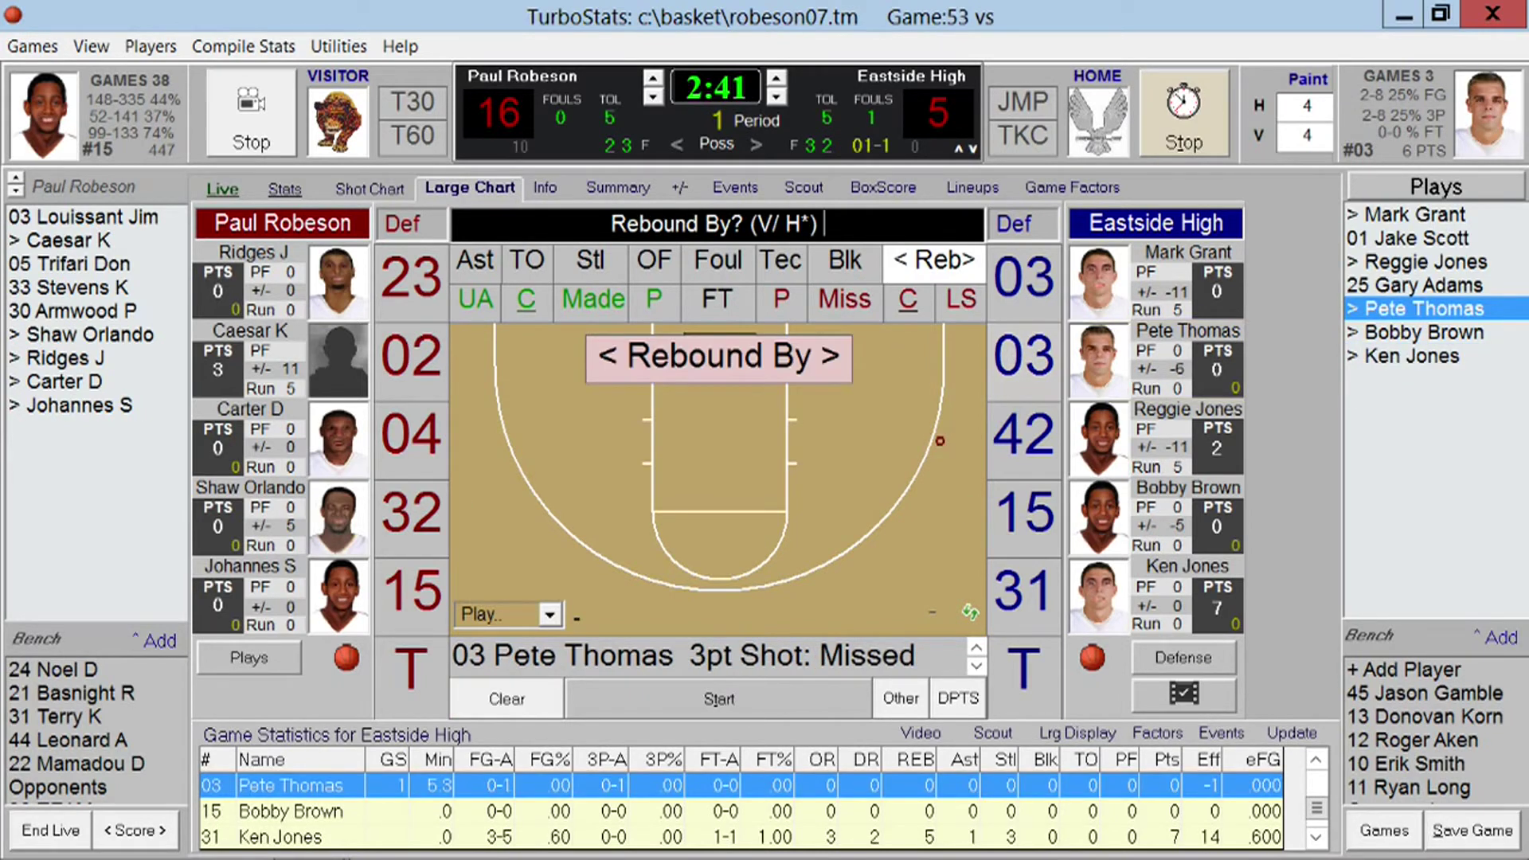
{"action": "key", "text": "Return"}
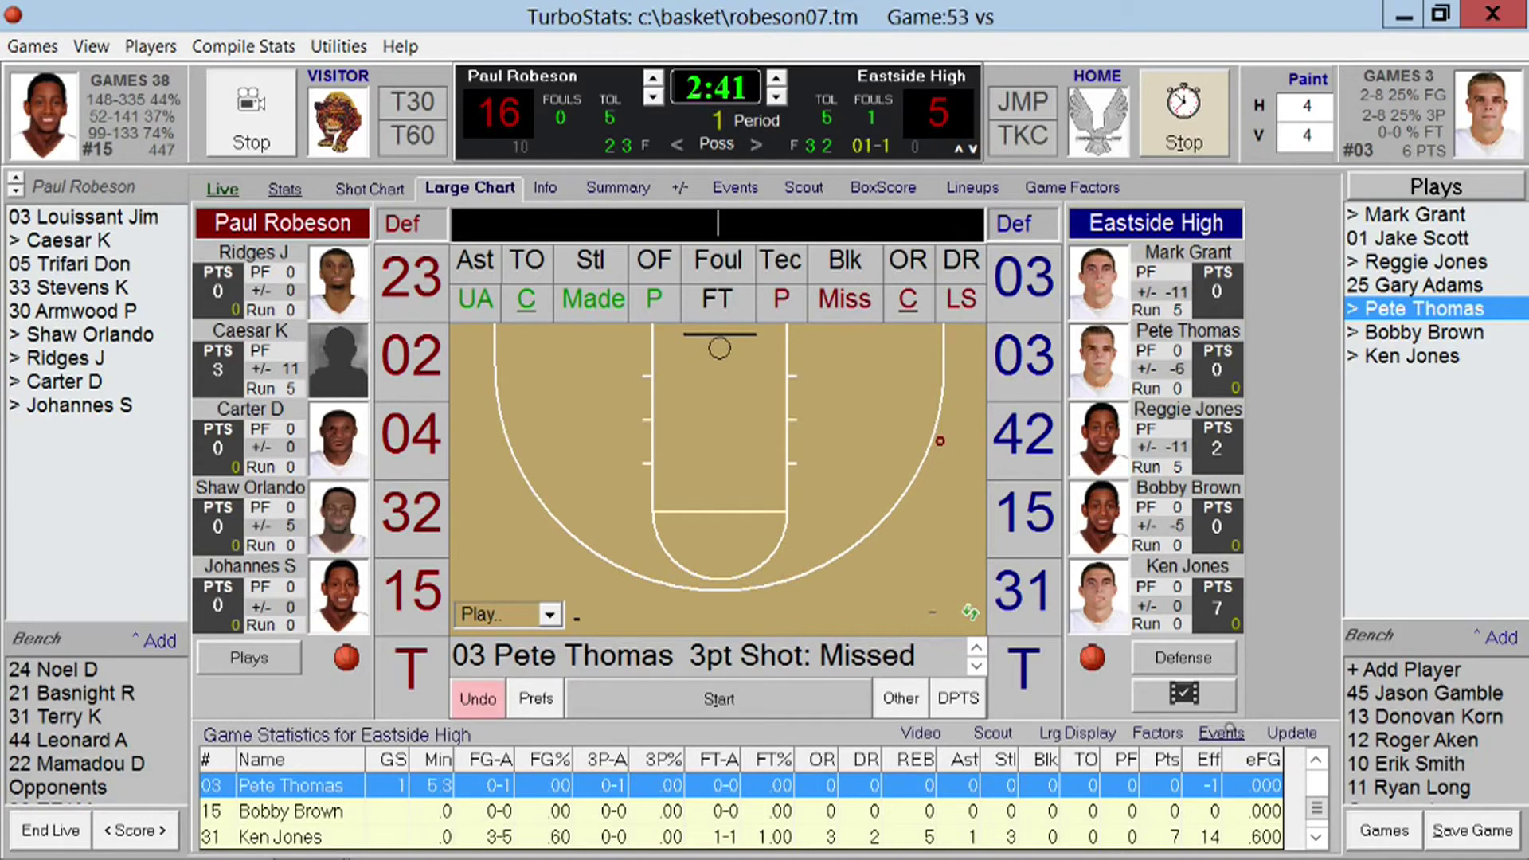
{"action": "left_click", "coordinate": [1222, 732]}
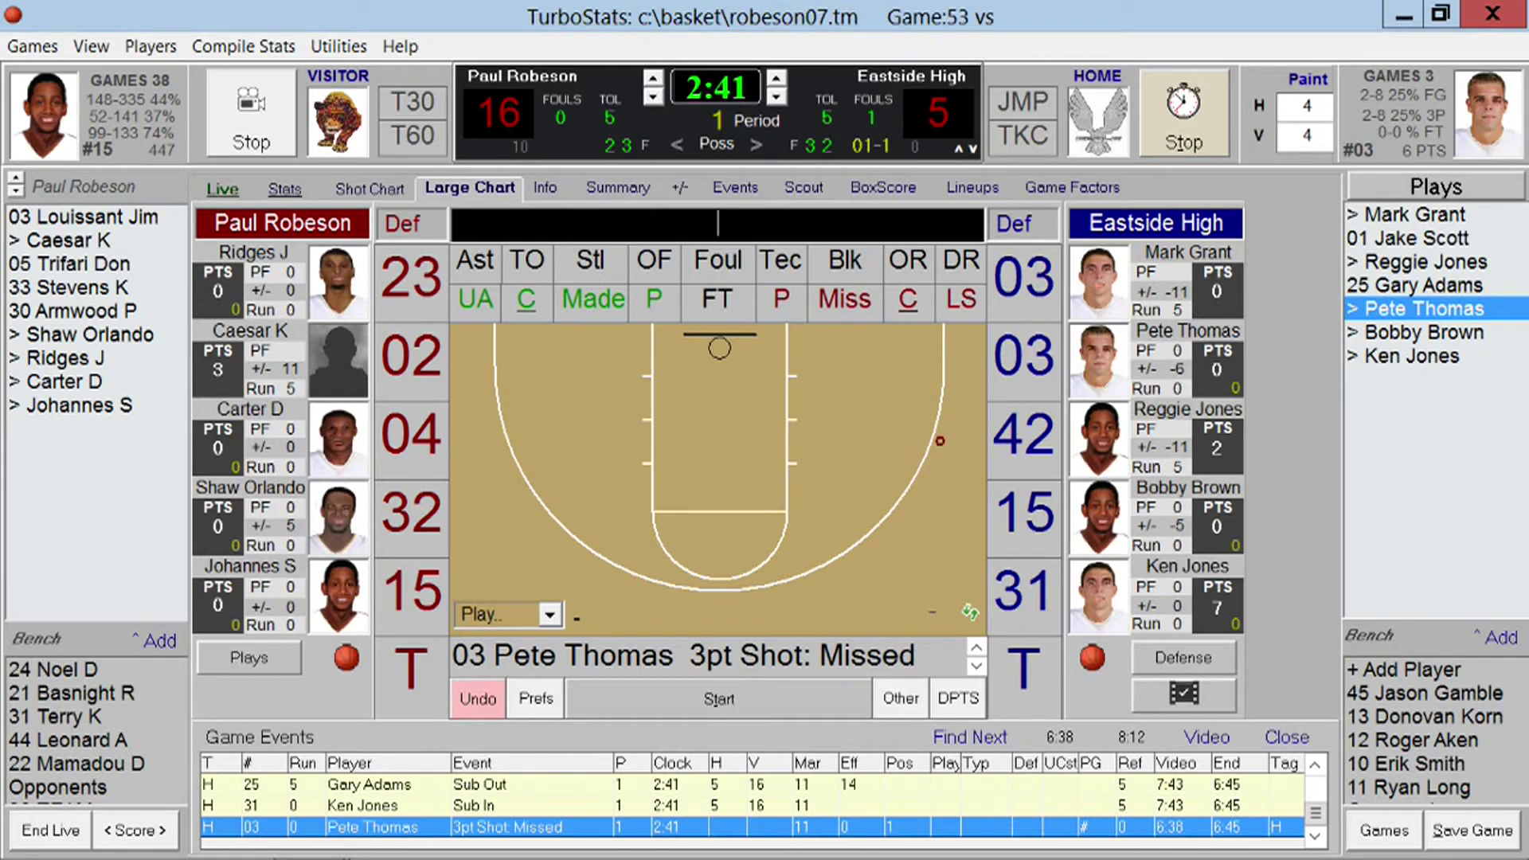
Record an unassisted made 2-point layup in transition by Paul Robeson's number 02, just left of the basket.
{"action": "key", "text": "m"}
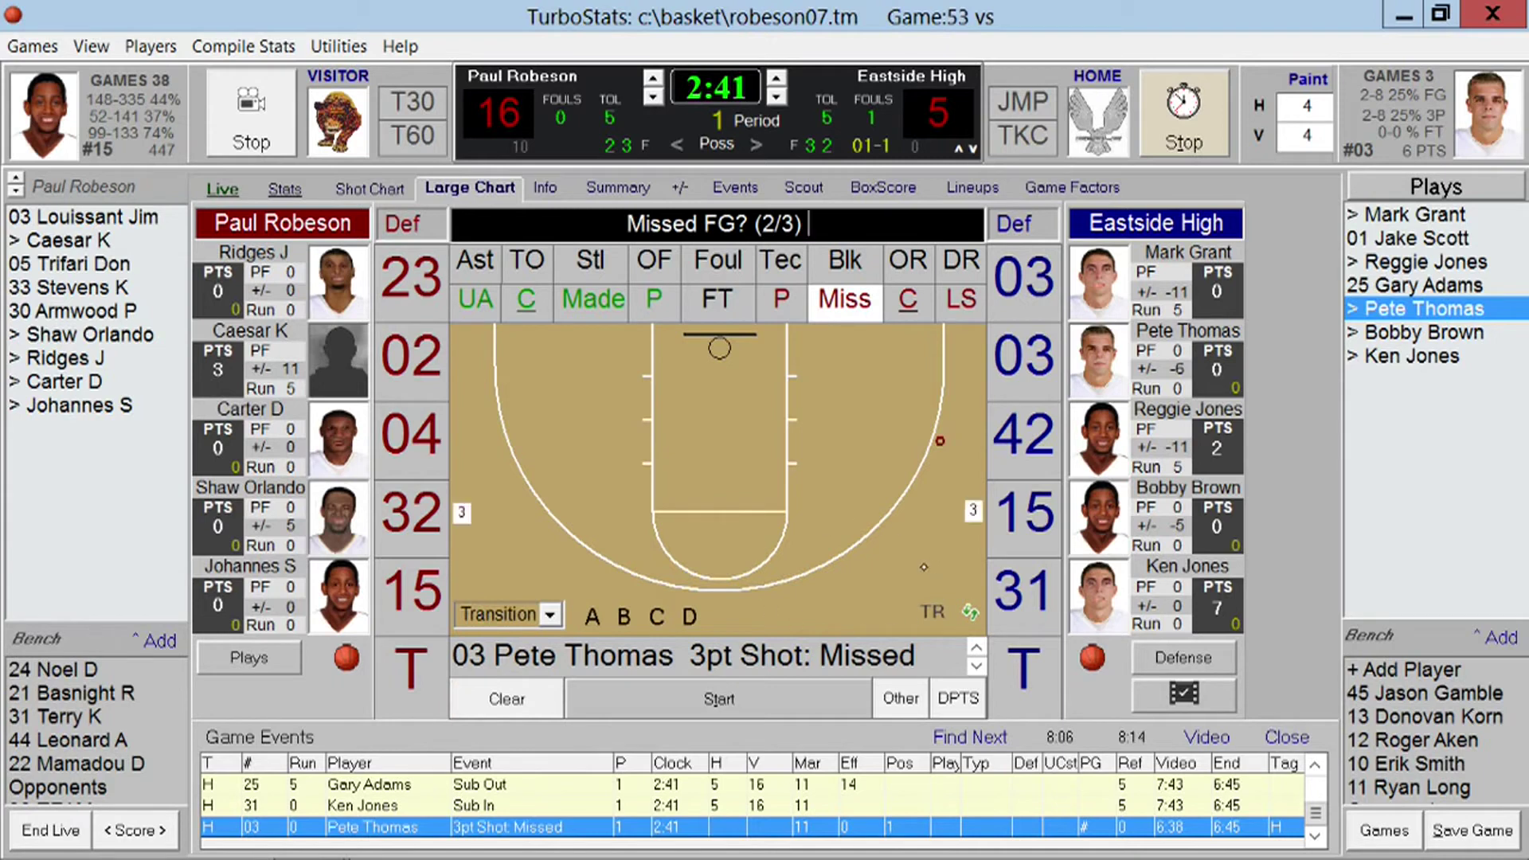
{"action": "key", "text": "2"}
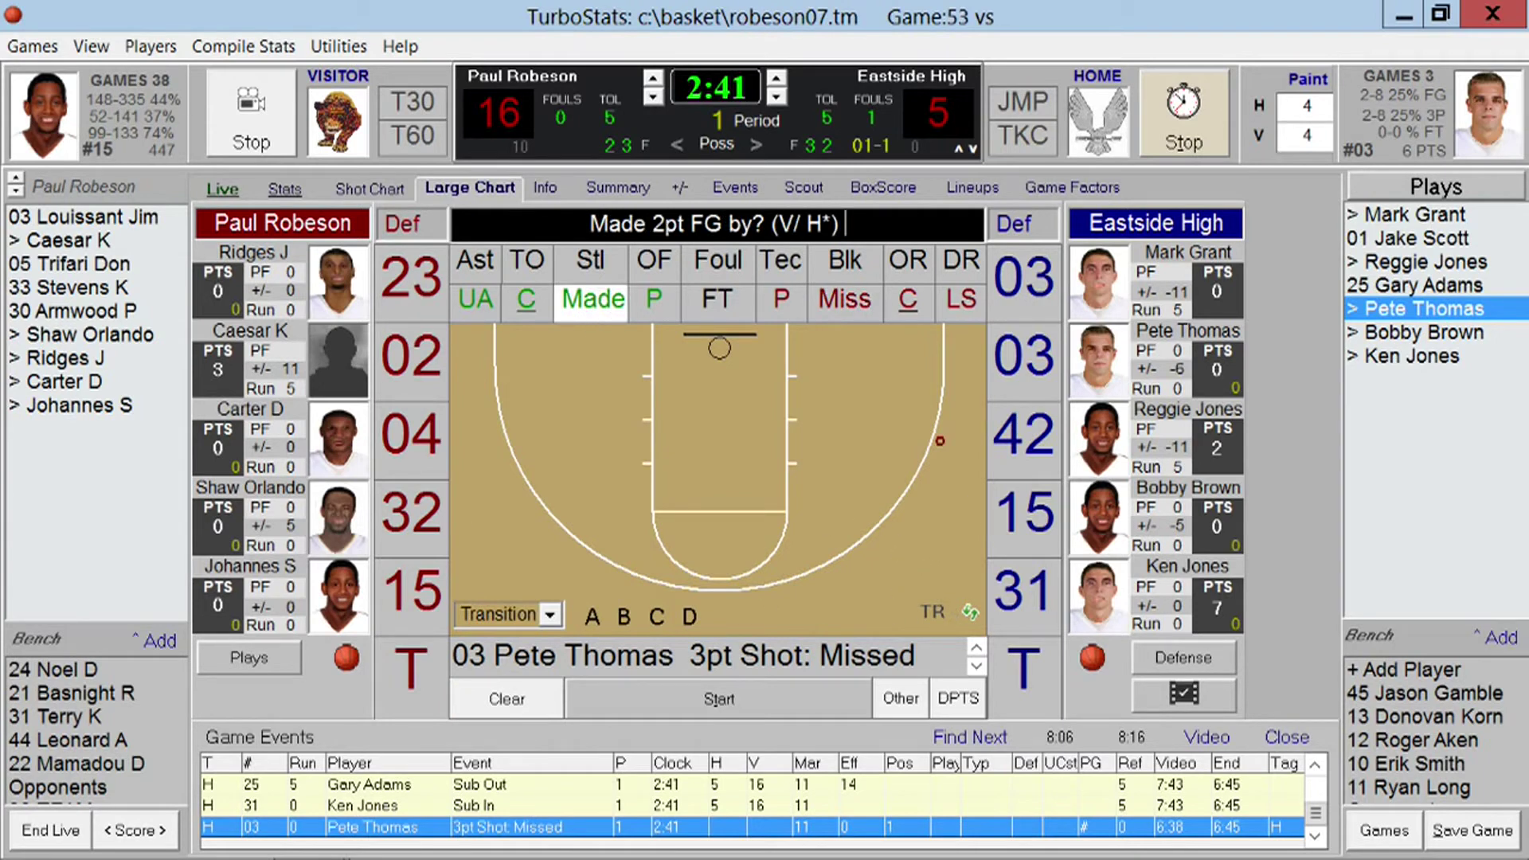
{"action": "left_click", "coordinate": [412, 371]}
{"action": "left_click", "coordinate": [690, 356]}
{"action": "key", "text": "Return"}
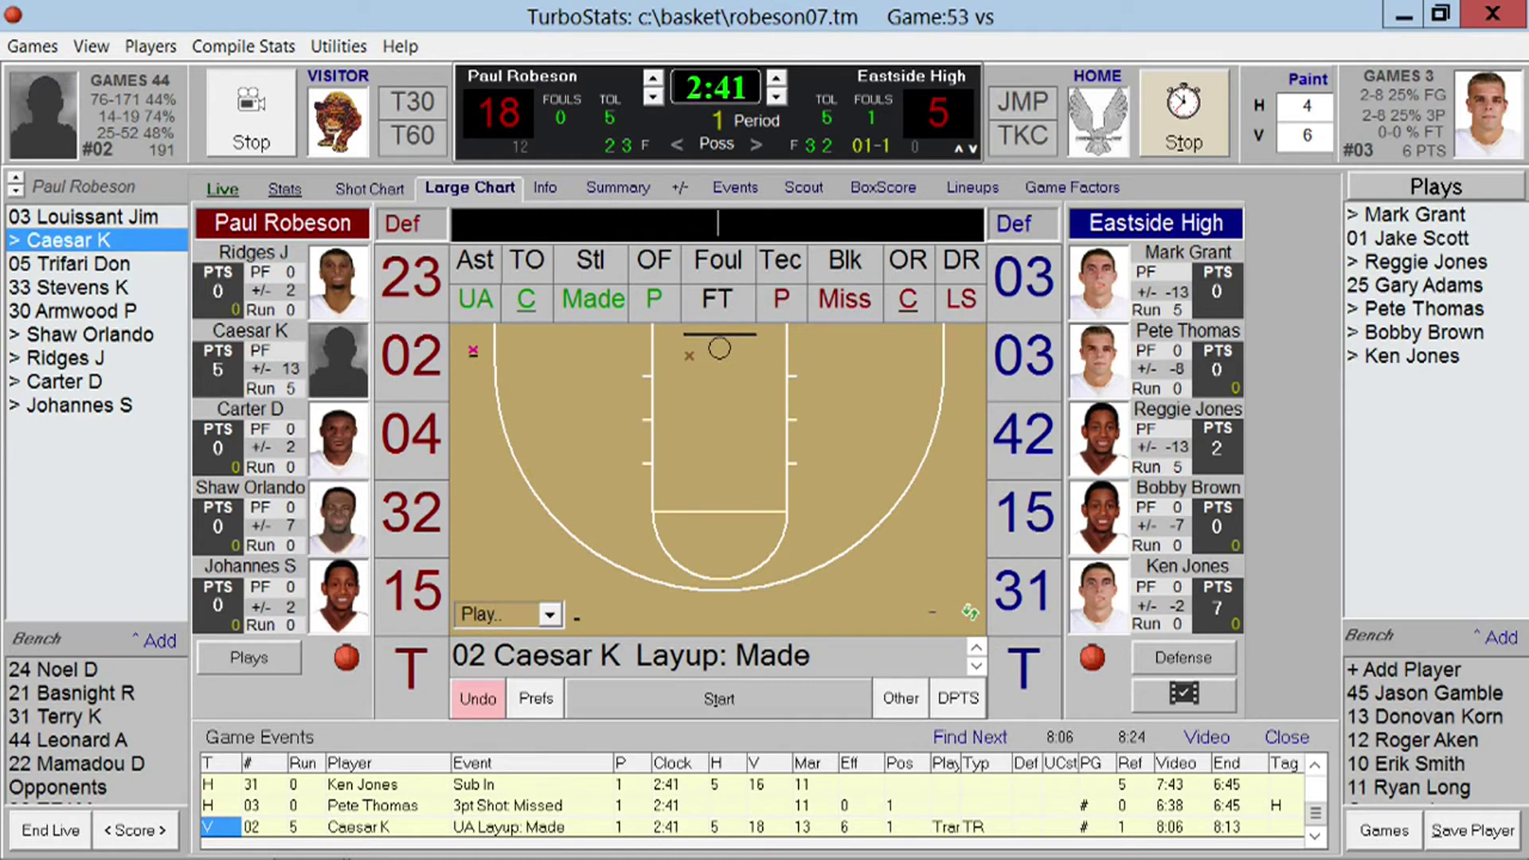
Set Paul Robeson's defense to 2-3.
{"action": "left_click", "coordinate": [402, 224]}
{"action": "left_click", "coordinate": [1013, 225]}
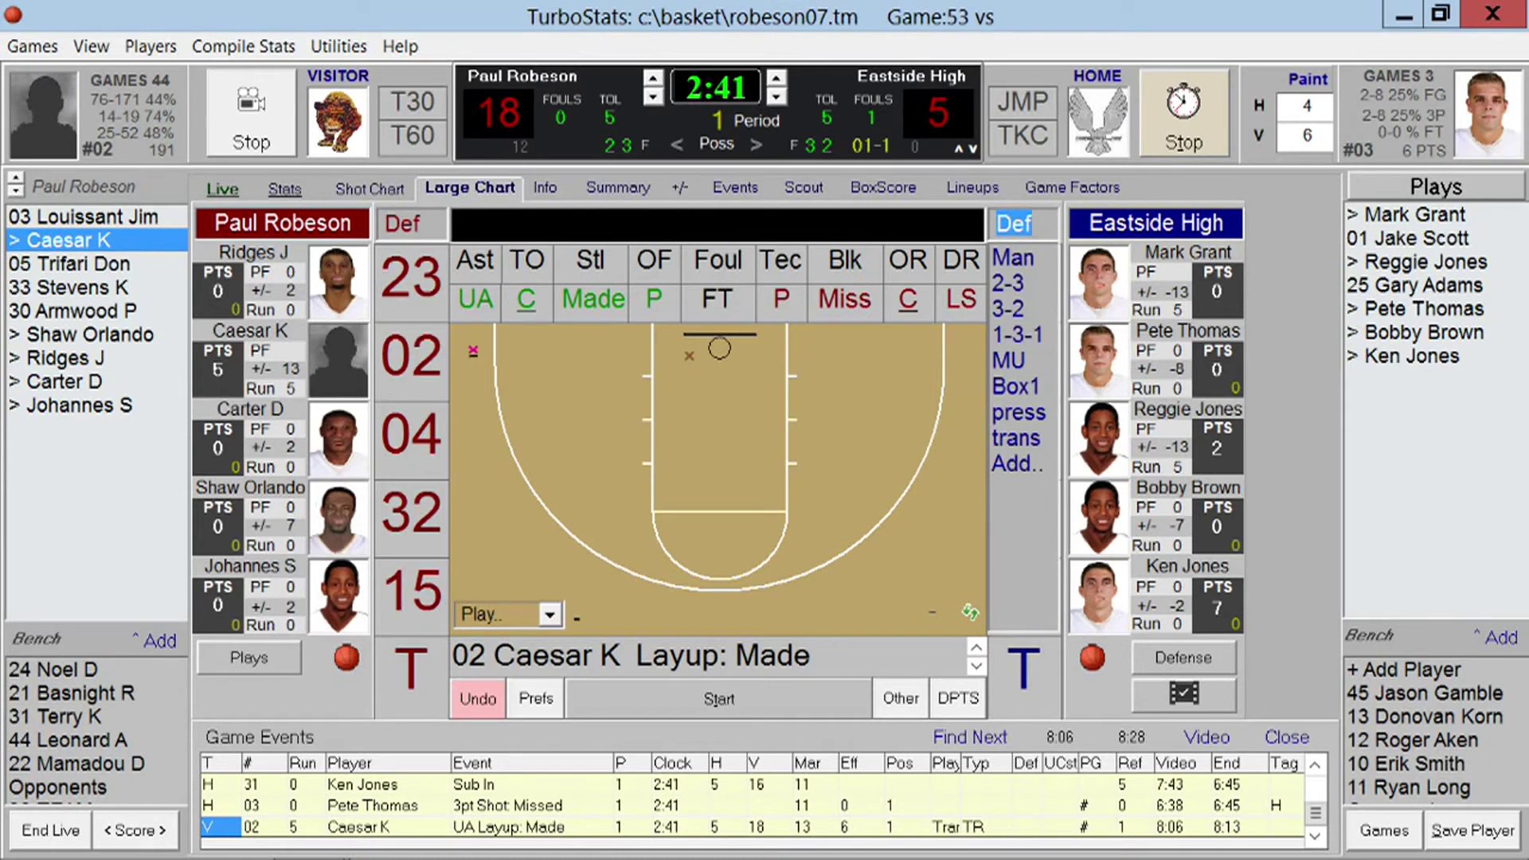
{"action": "left_click", "coordinate": [416, 224]}
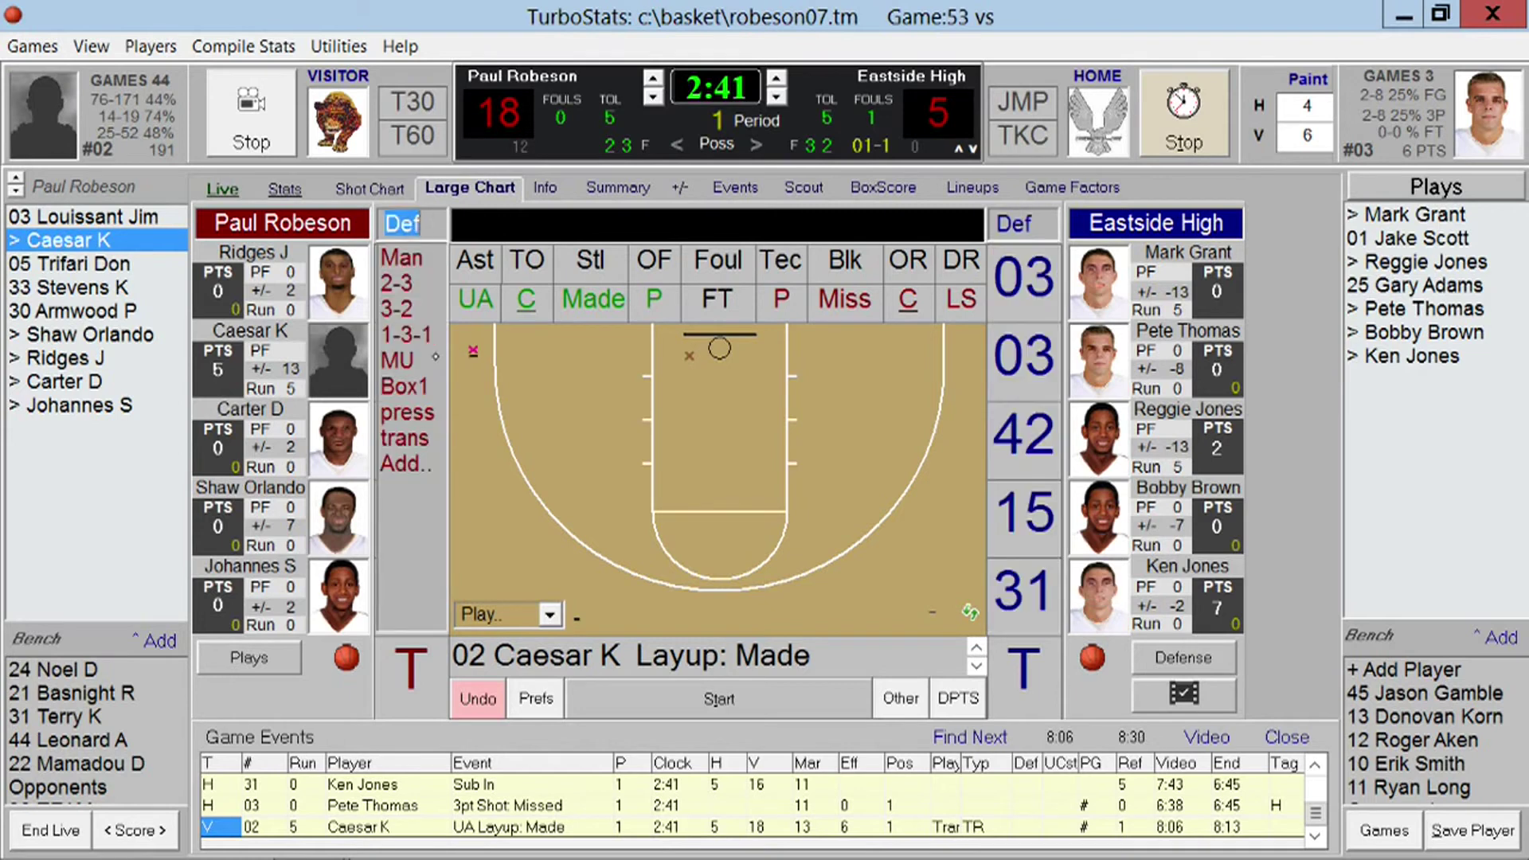
{"action": "left_click", "coordinate": [403, 284]}
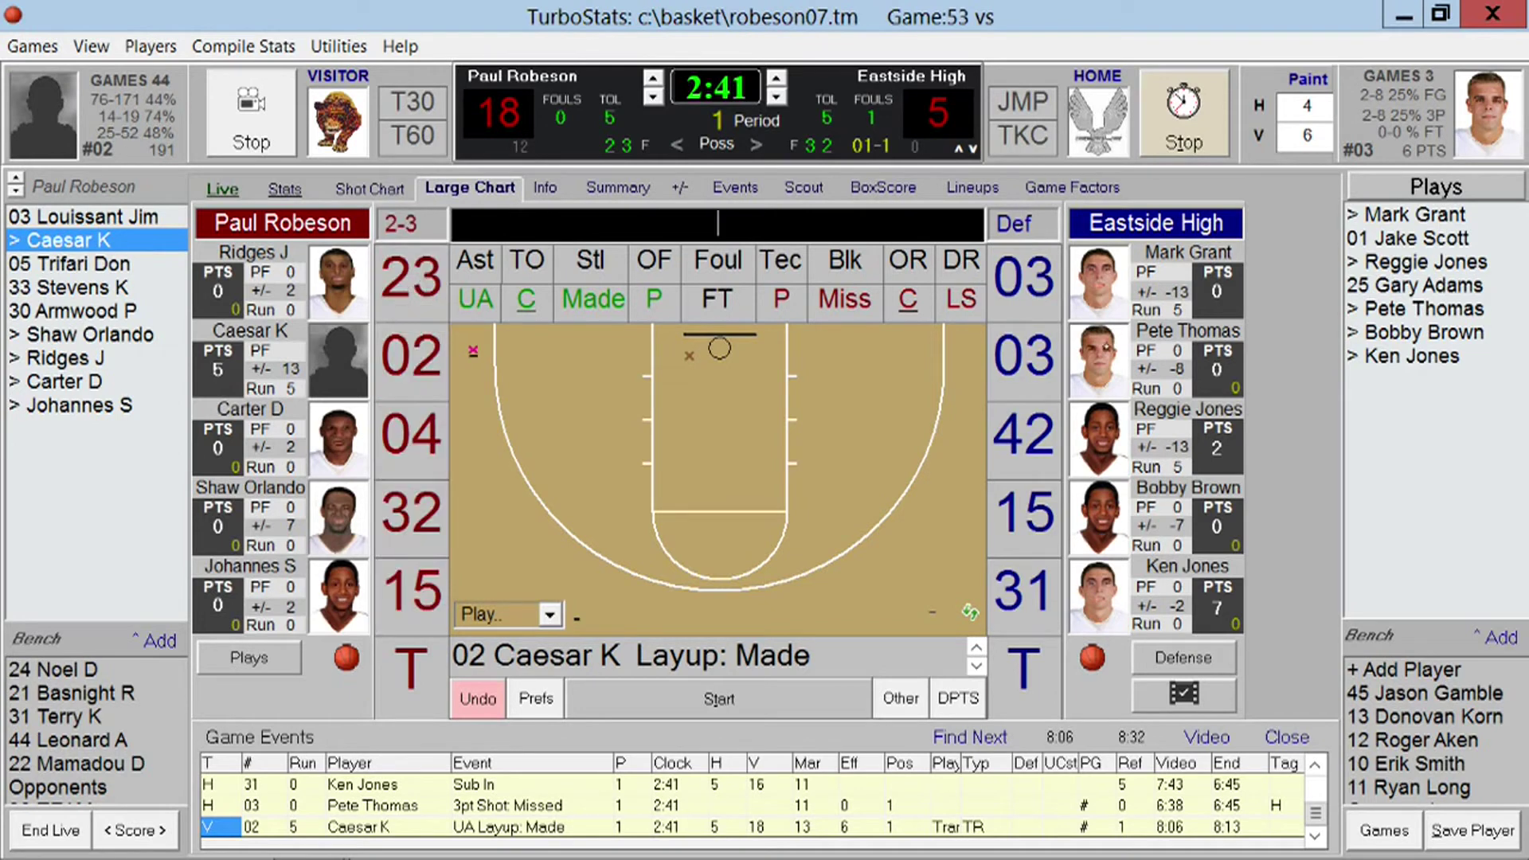
Record a made 3-point shot from the court's right wing by Eastside High's lower-listed number 03, without an assist.
{"action": "left_click", "coordinate": [1121, 343]}
{"action": "key", "text": "m"}
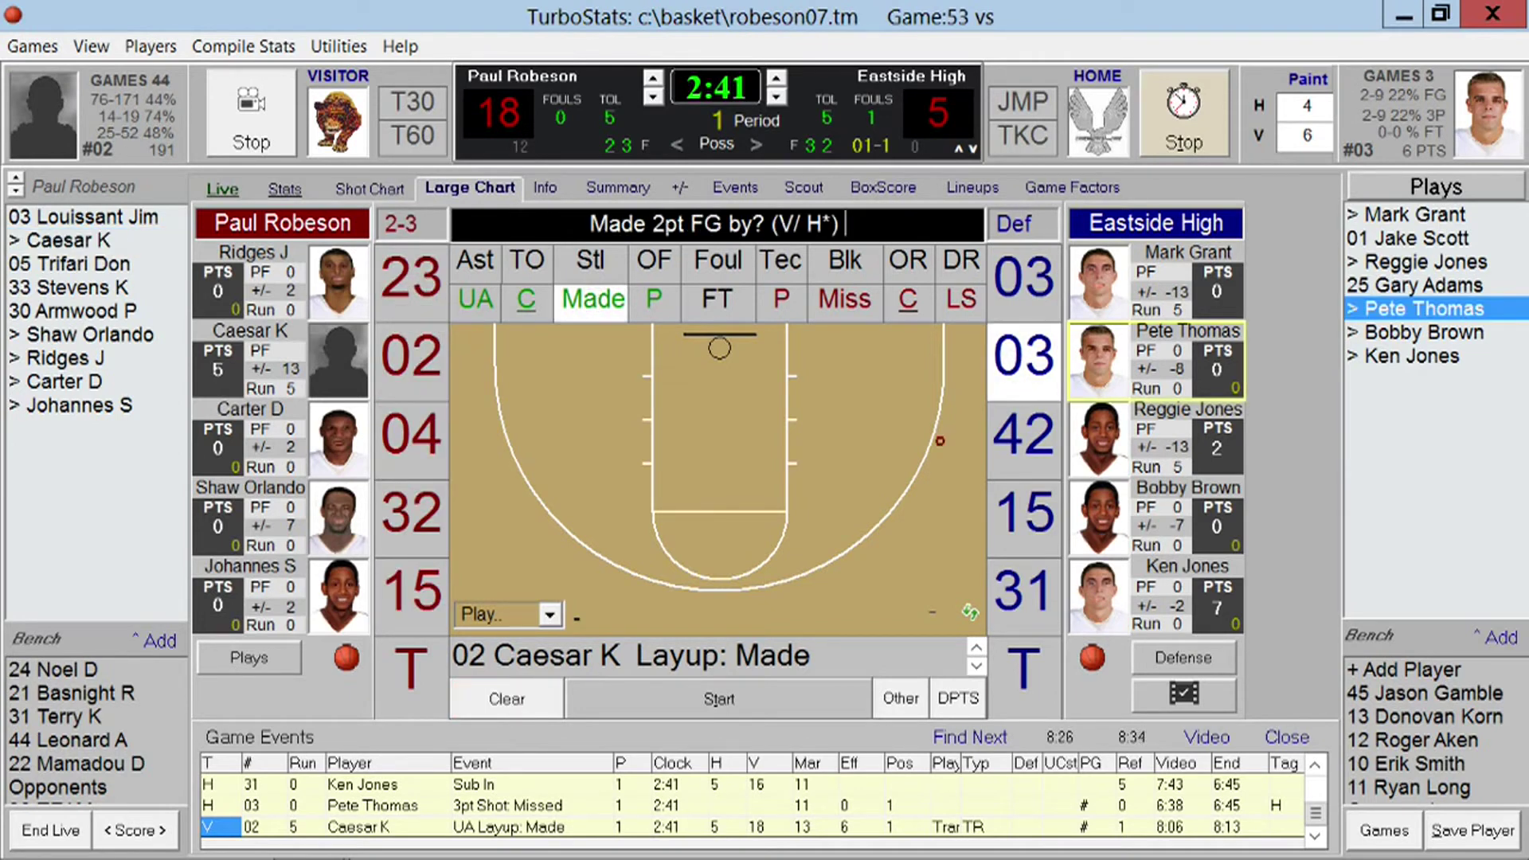
{"action": "left_click", "coordinate": [911, 503]}
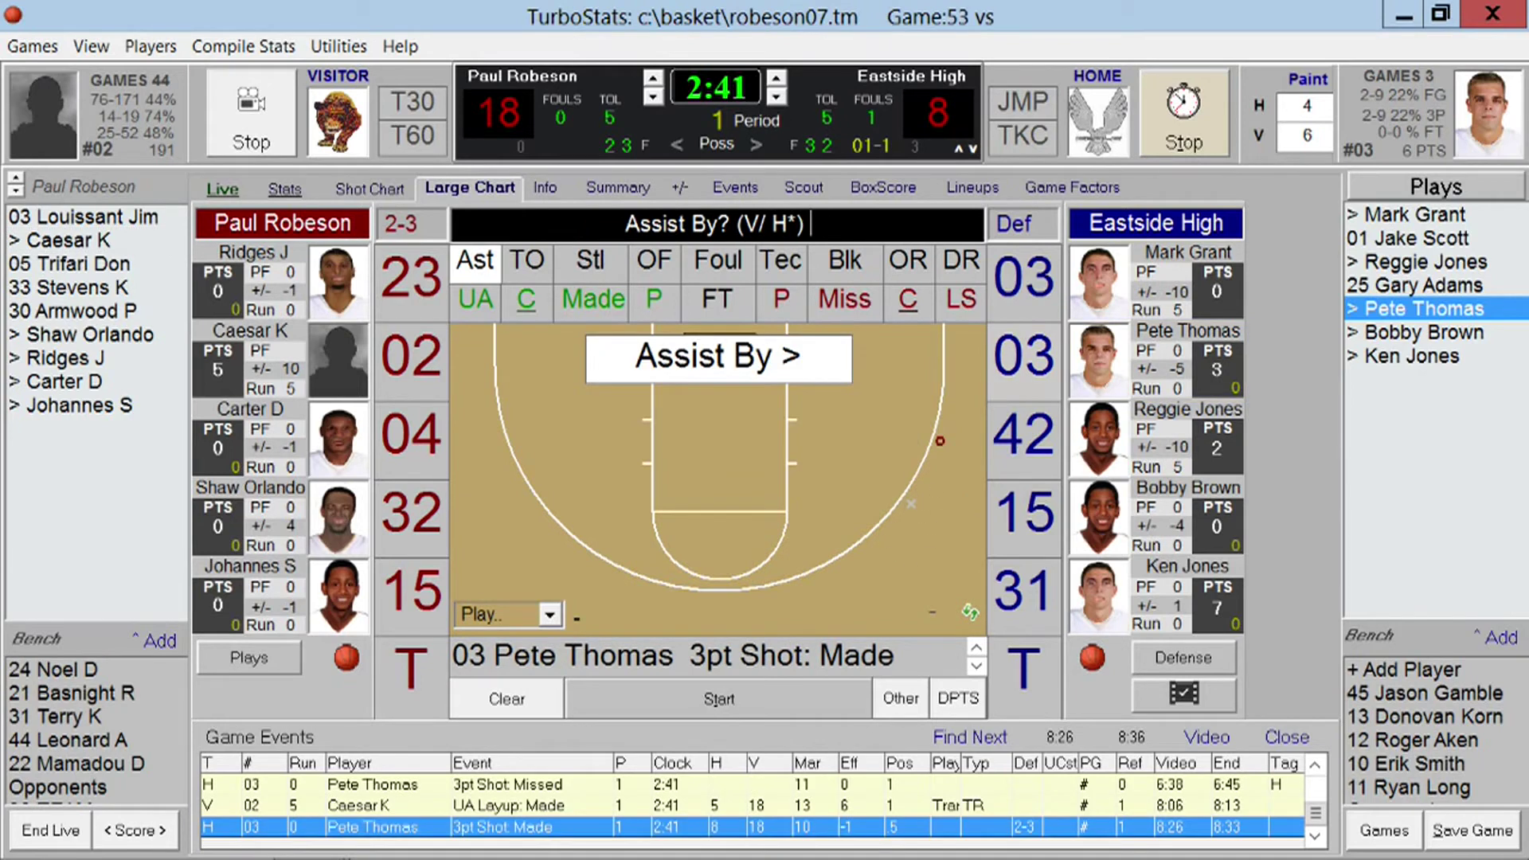
{"action": "key", "text": "Return"}
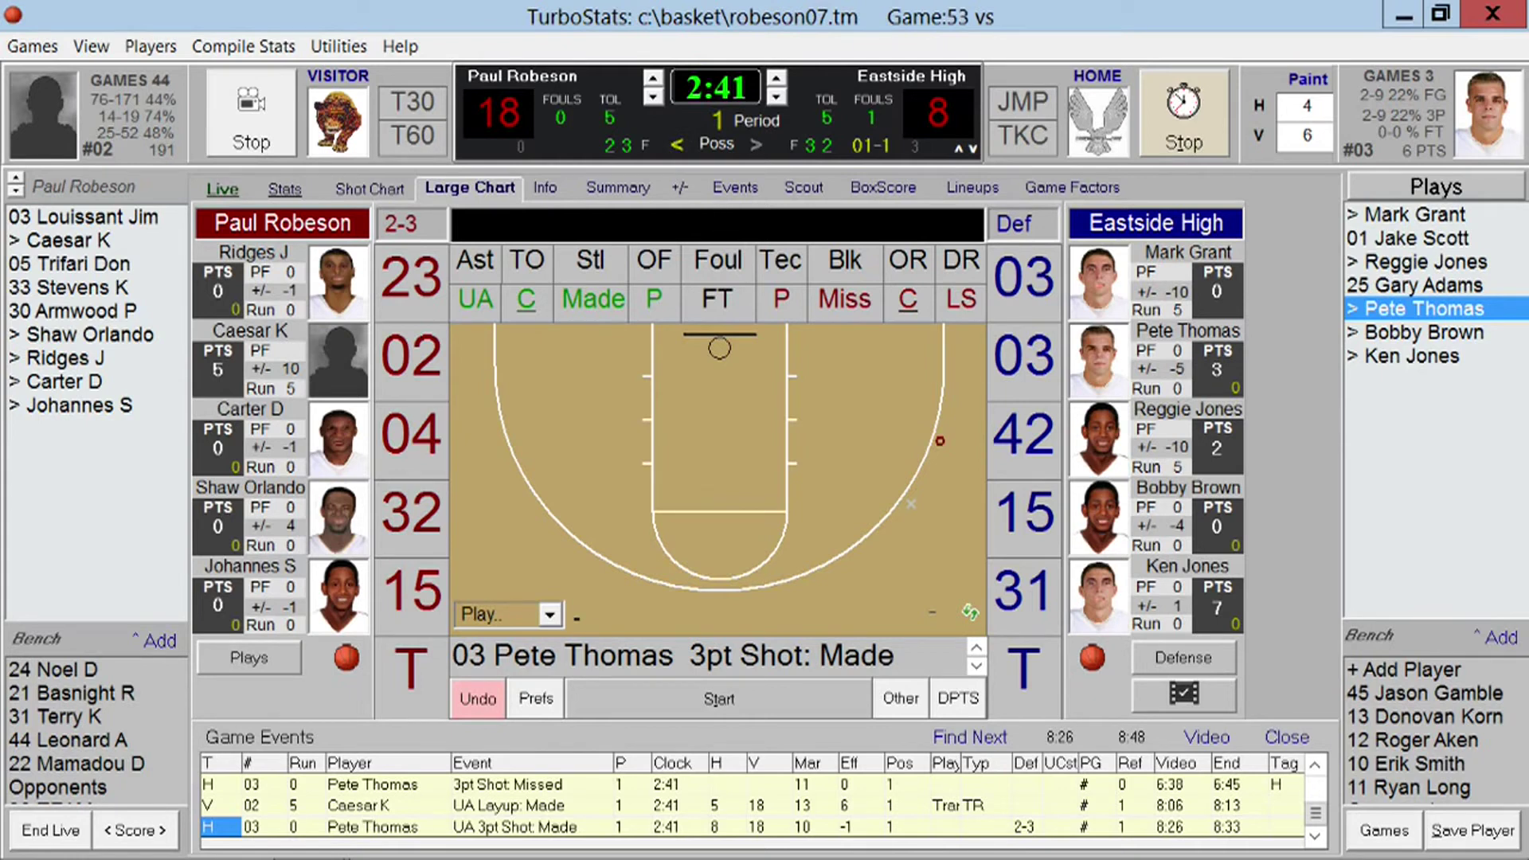
Record a TieUp by Paul Robeson's number 02 and a Stolen turnover by Eastside High's number 15.
{"action": "key", "text": "Return"}
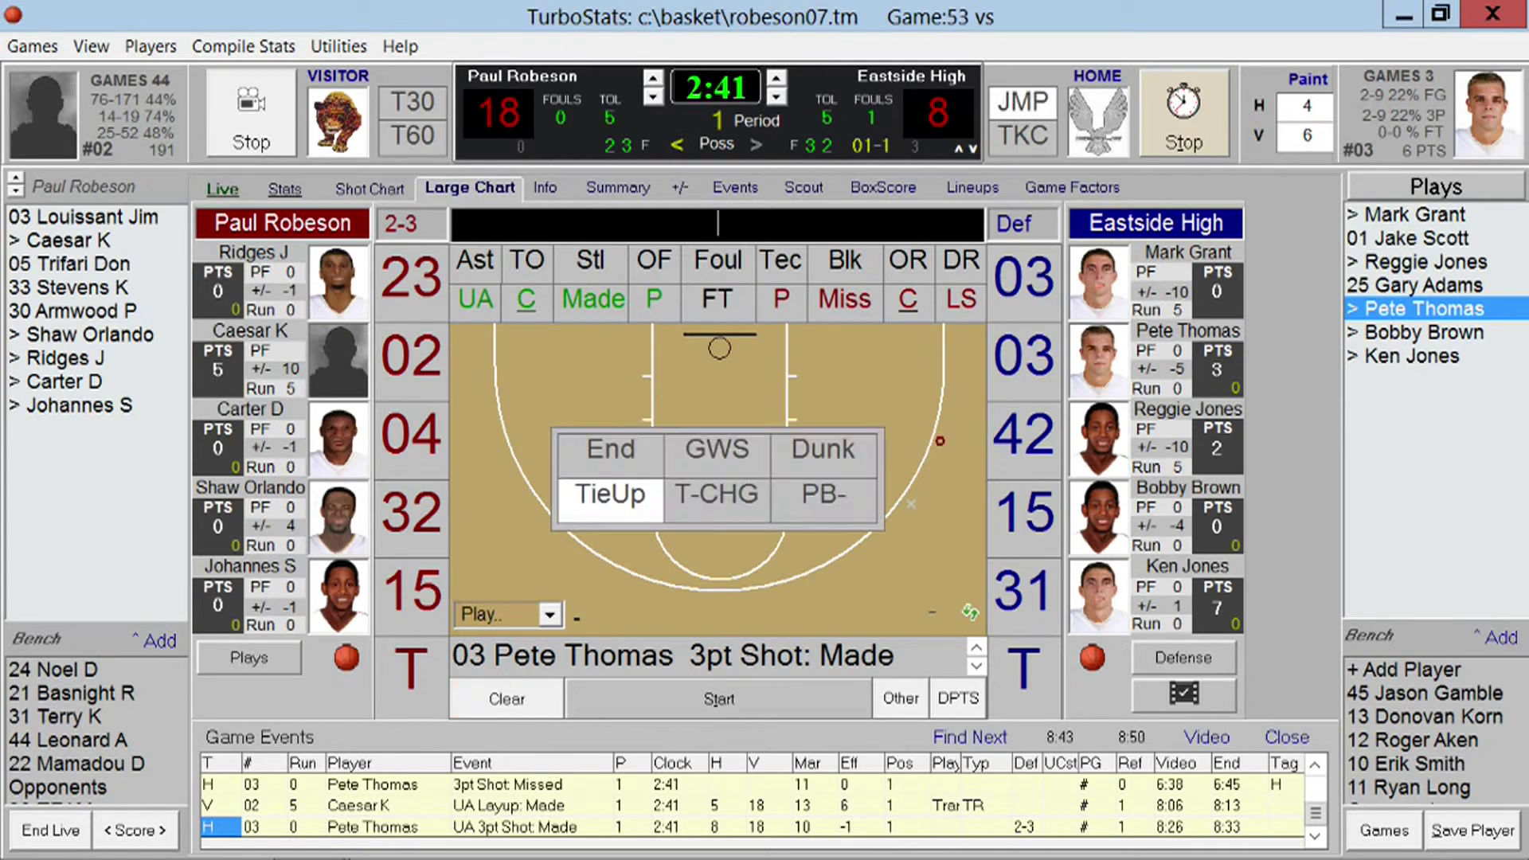
{"action": "left_click", "coordinate": [418, 359]}
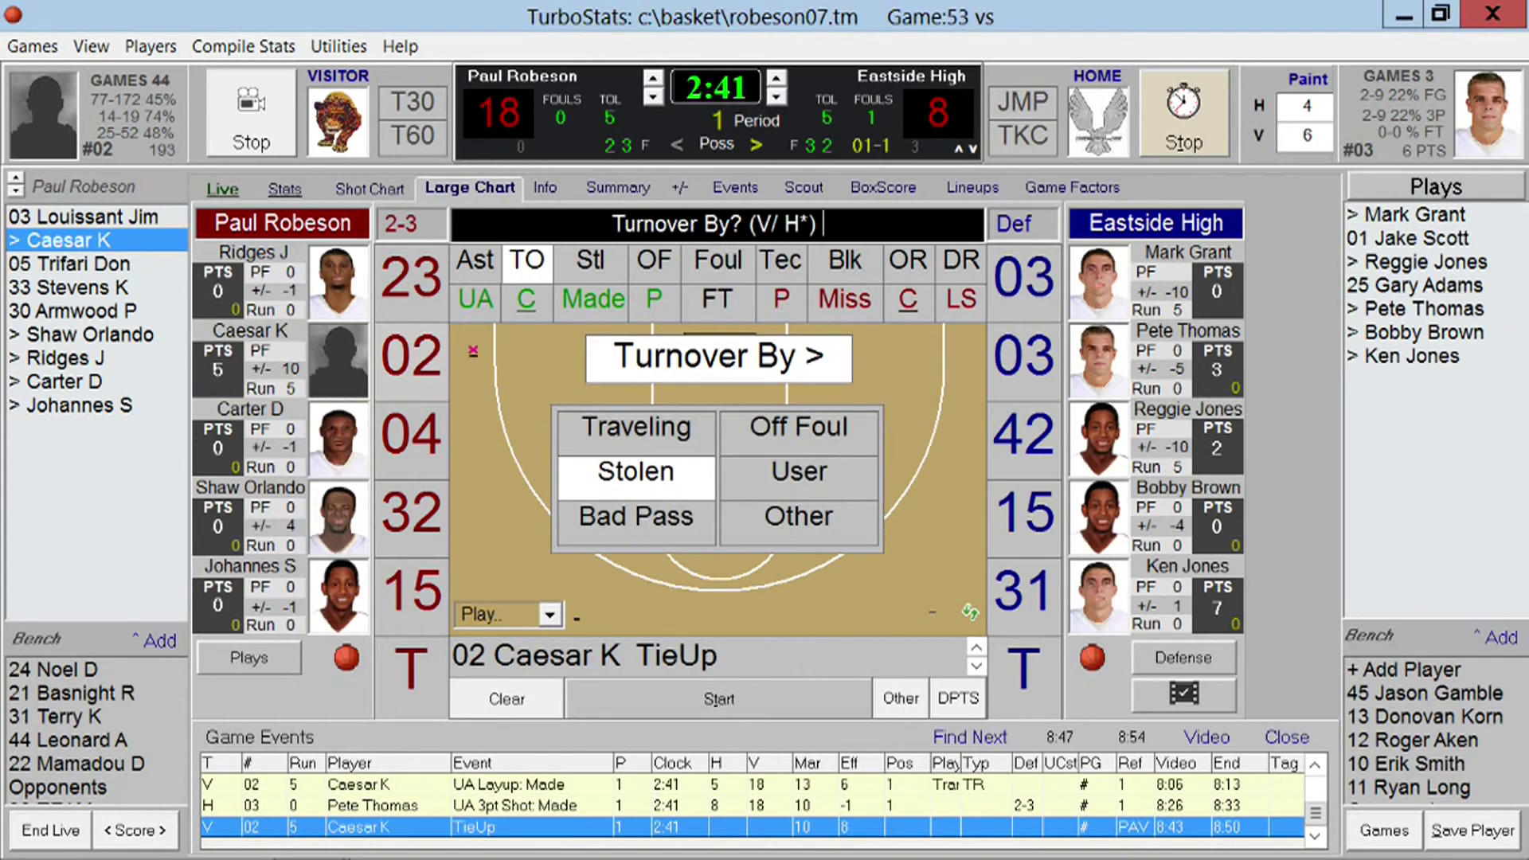
{"action": "left_click", "coordinate": [1023, 509]}
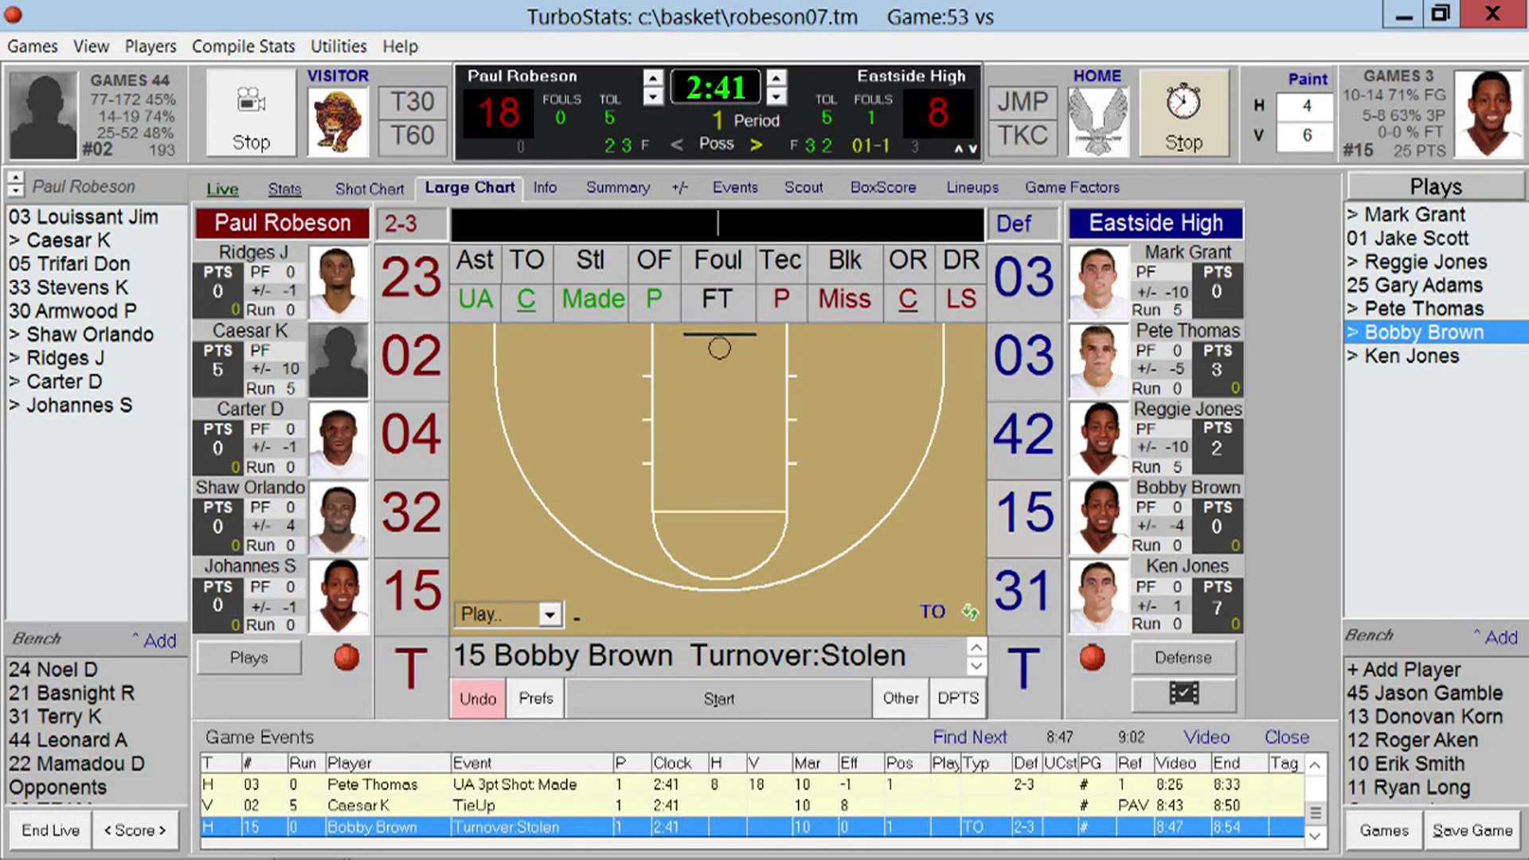
Run the game clock briefly, stop it, and adjust it to 3:20.
{"action": "key", "text": "space"}
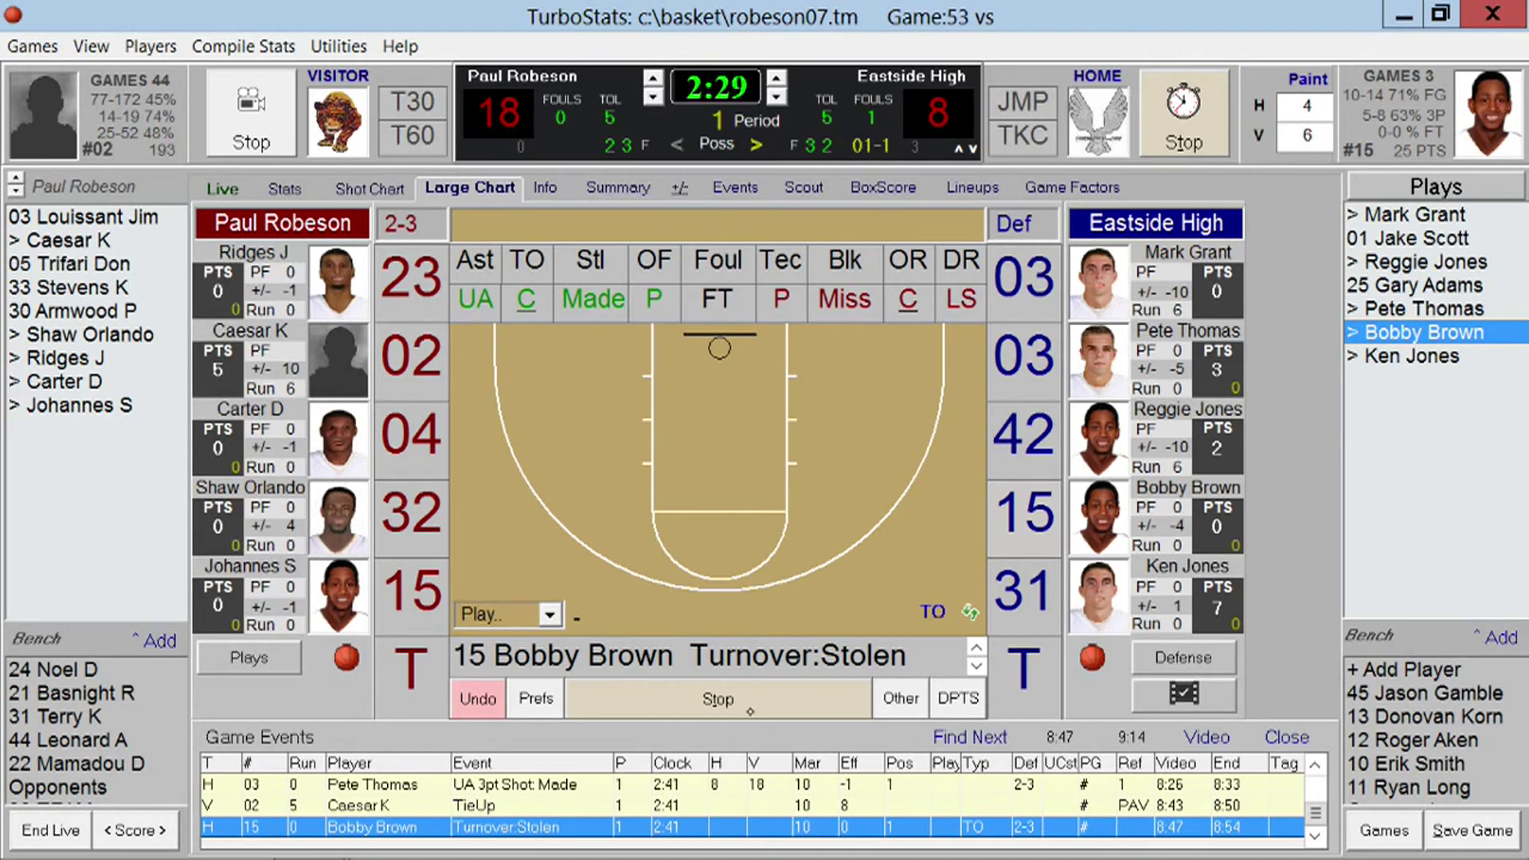
{"action": "left_click", "coordinate": [762, 691]}
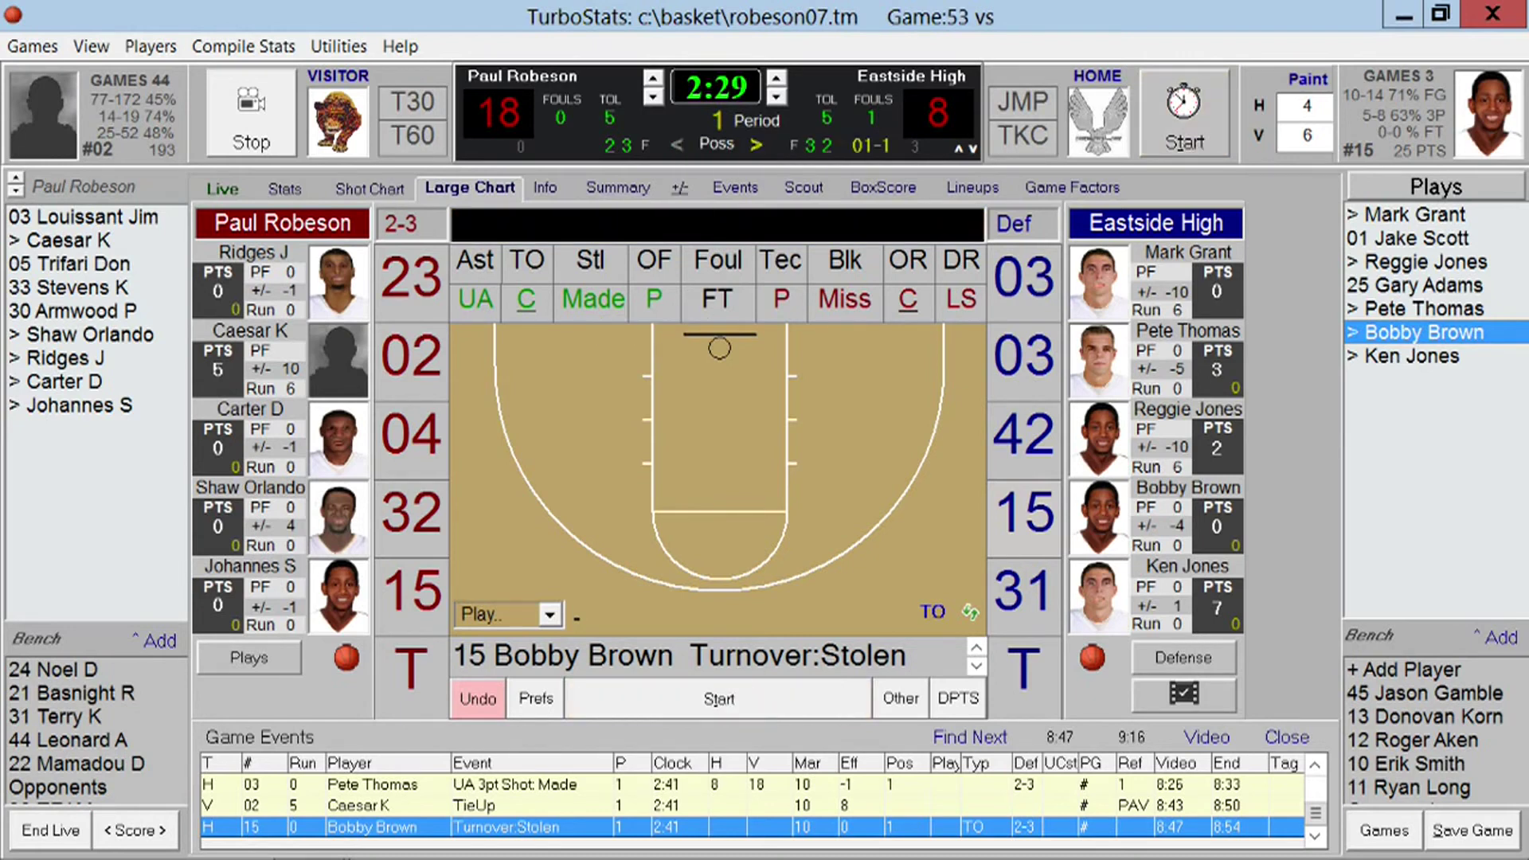
{"action": "left_click", "coordinate": [717, 86]}
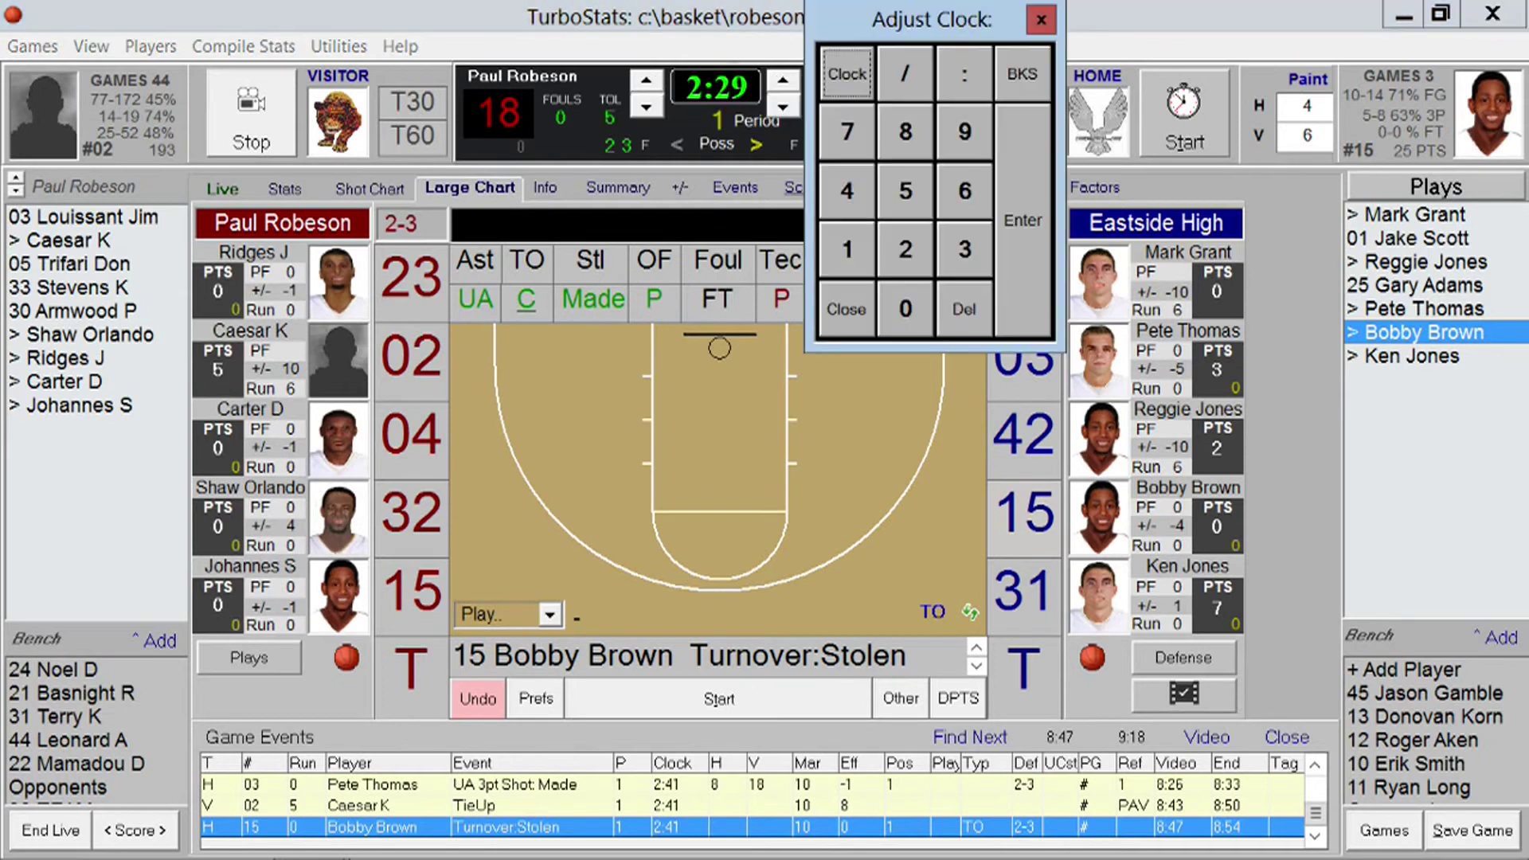
{"action": "type", "text": "3"}
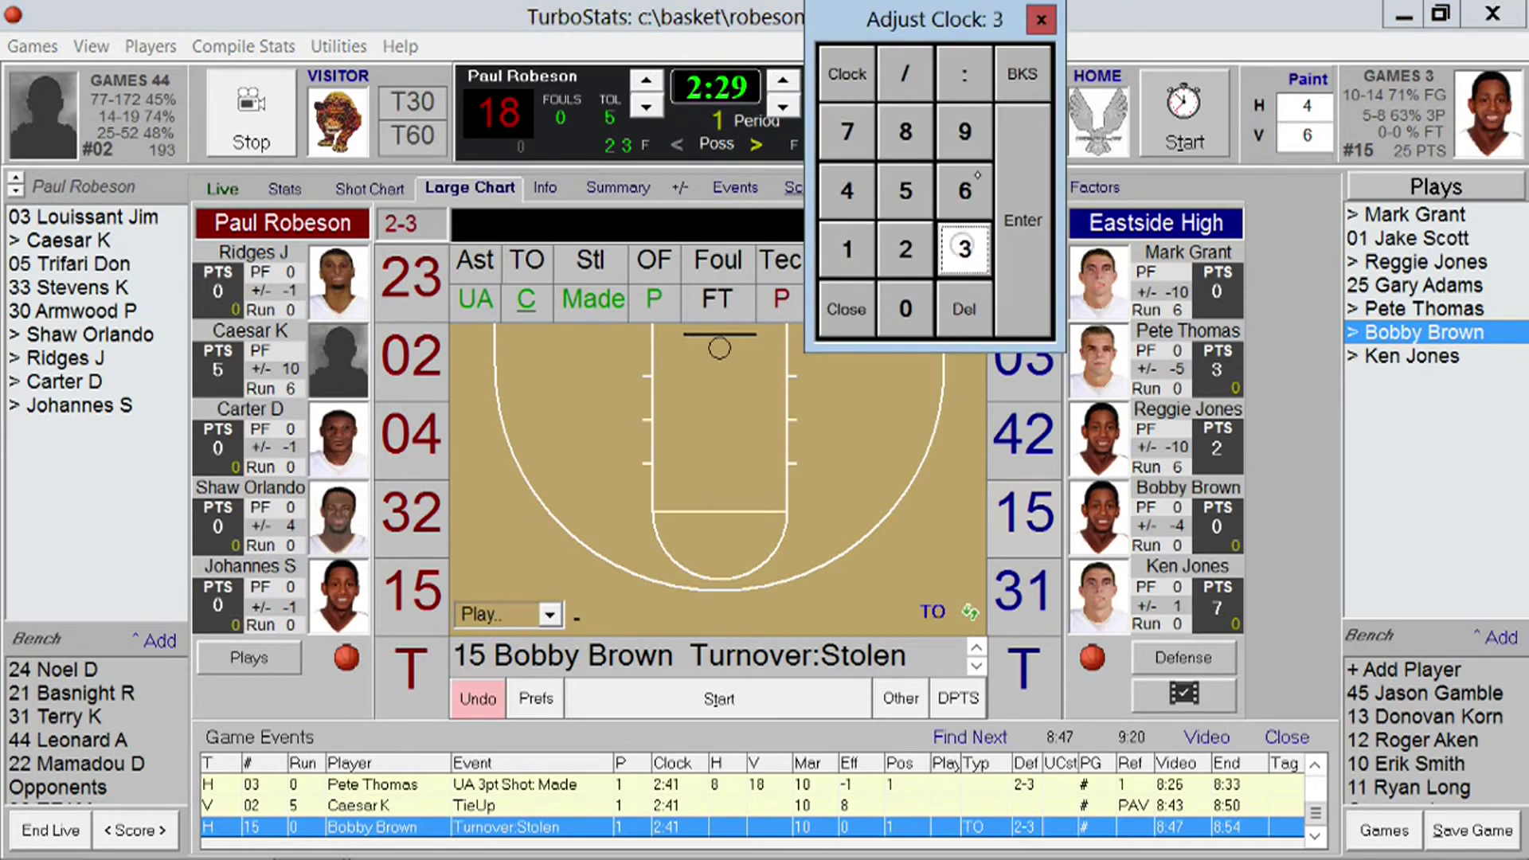
{"action": "left_click", "coordinate": [951, 66]}
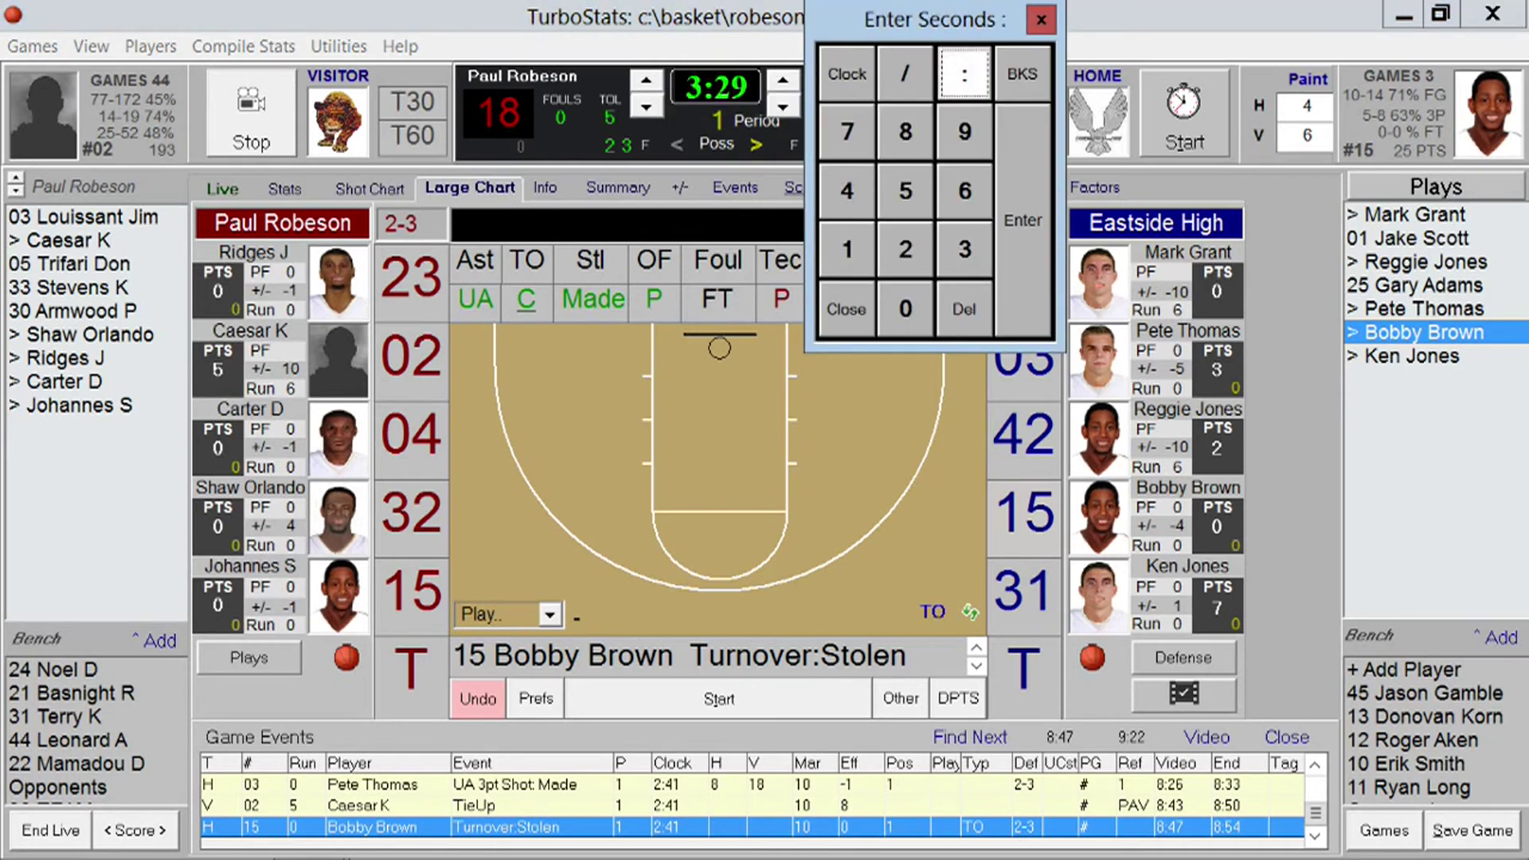
{"action": "left_click", "coordinate": [908, 250]}
{"action": "left_click", "coordinate": [901, 317]}
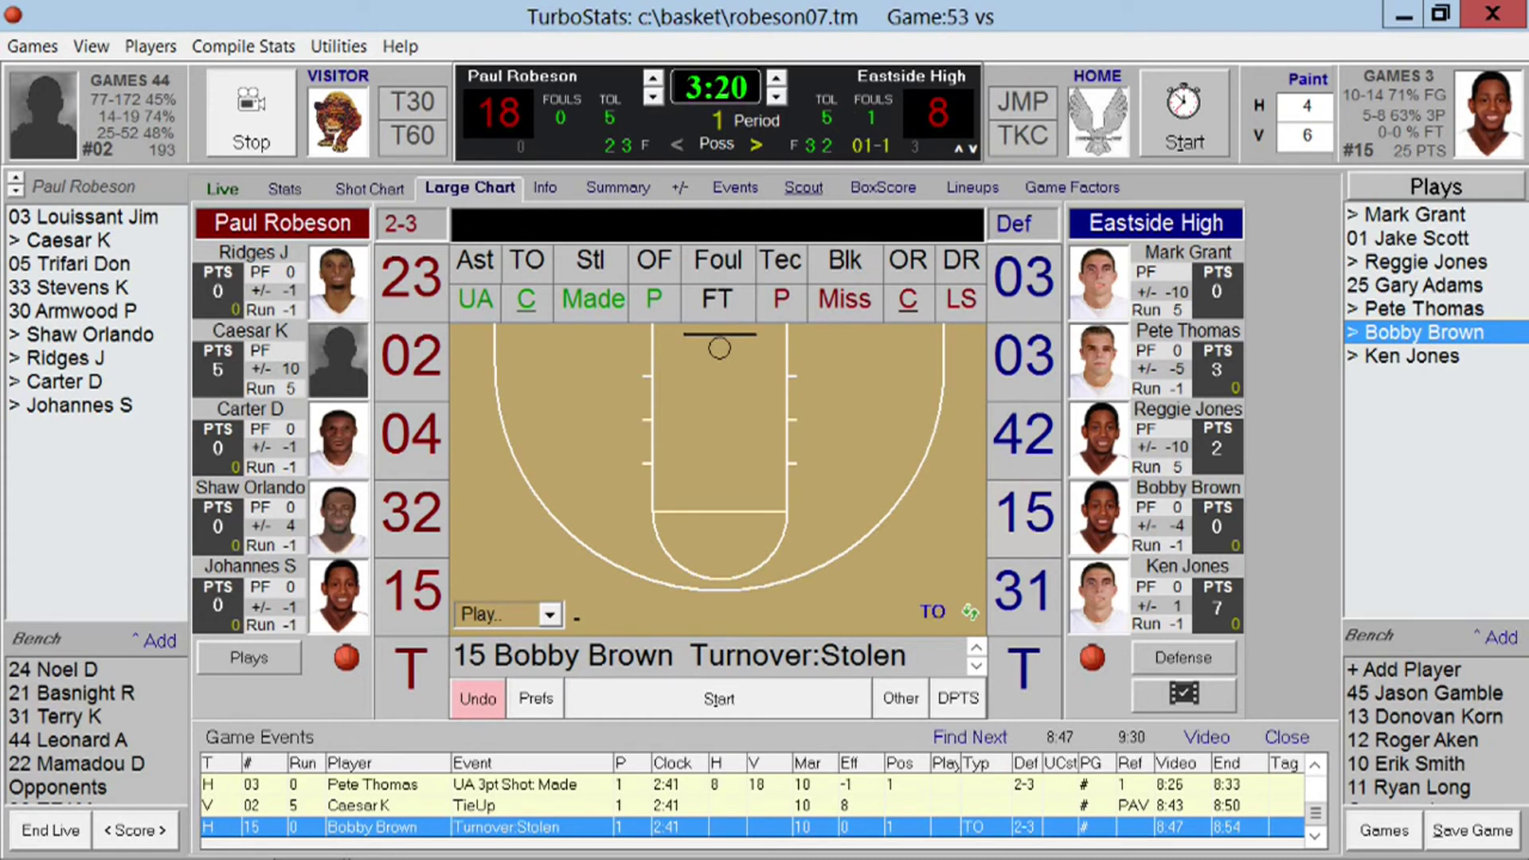
Record a foul by Paul Robeson's number 02 and a partial timeout for Eastside High.
{"action": "left_click", "coordinate": [411, 358]}
{"action": "left_click", "coordinate": [731, 280]}
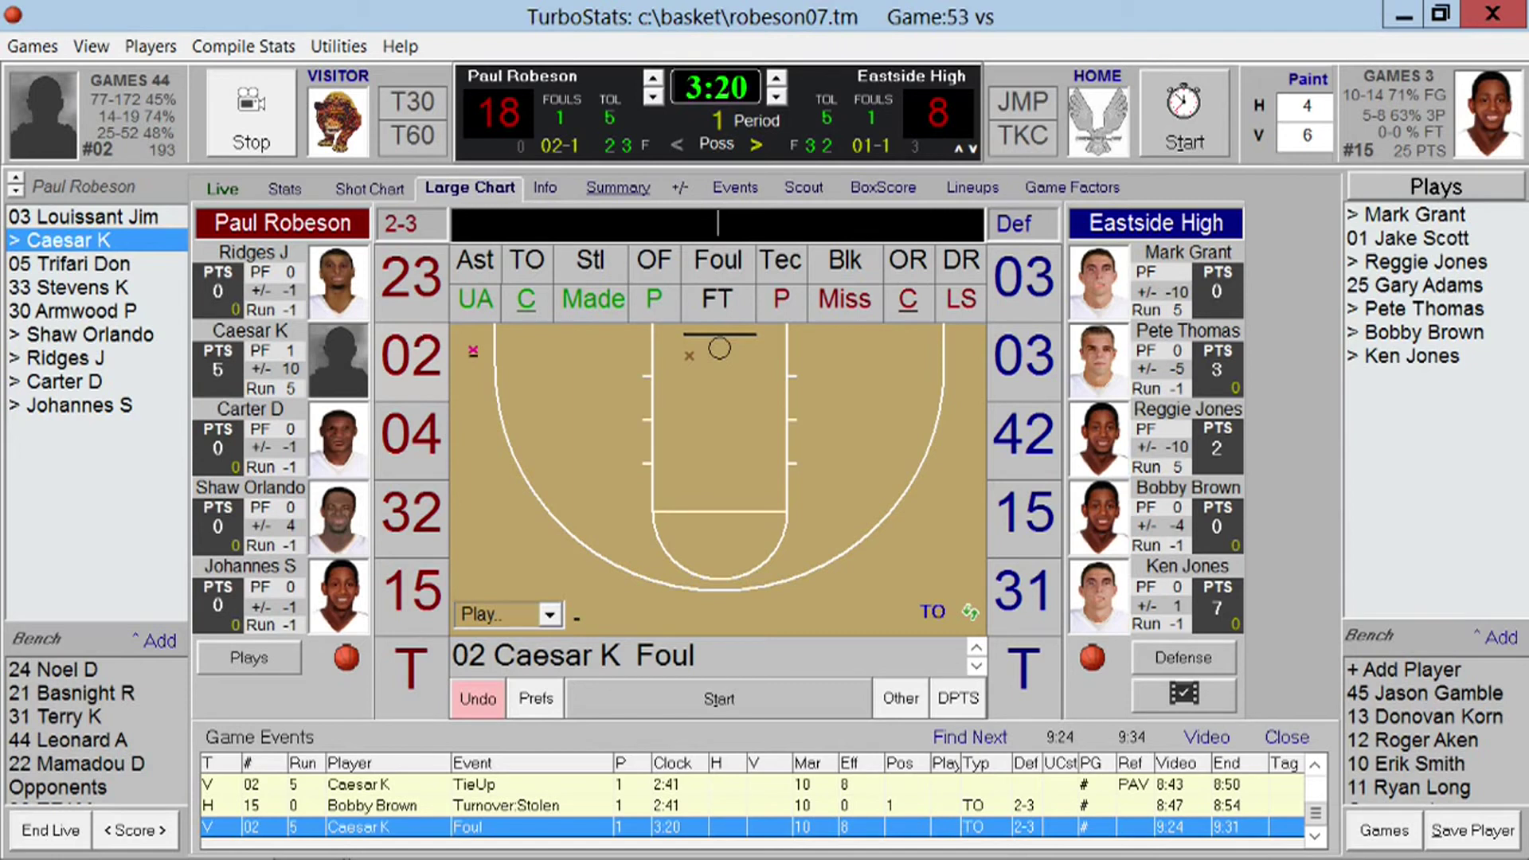
{"action": "left_click", "coordinate": [415, 109]}
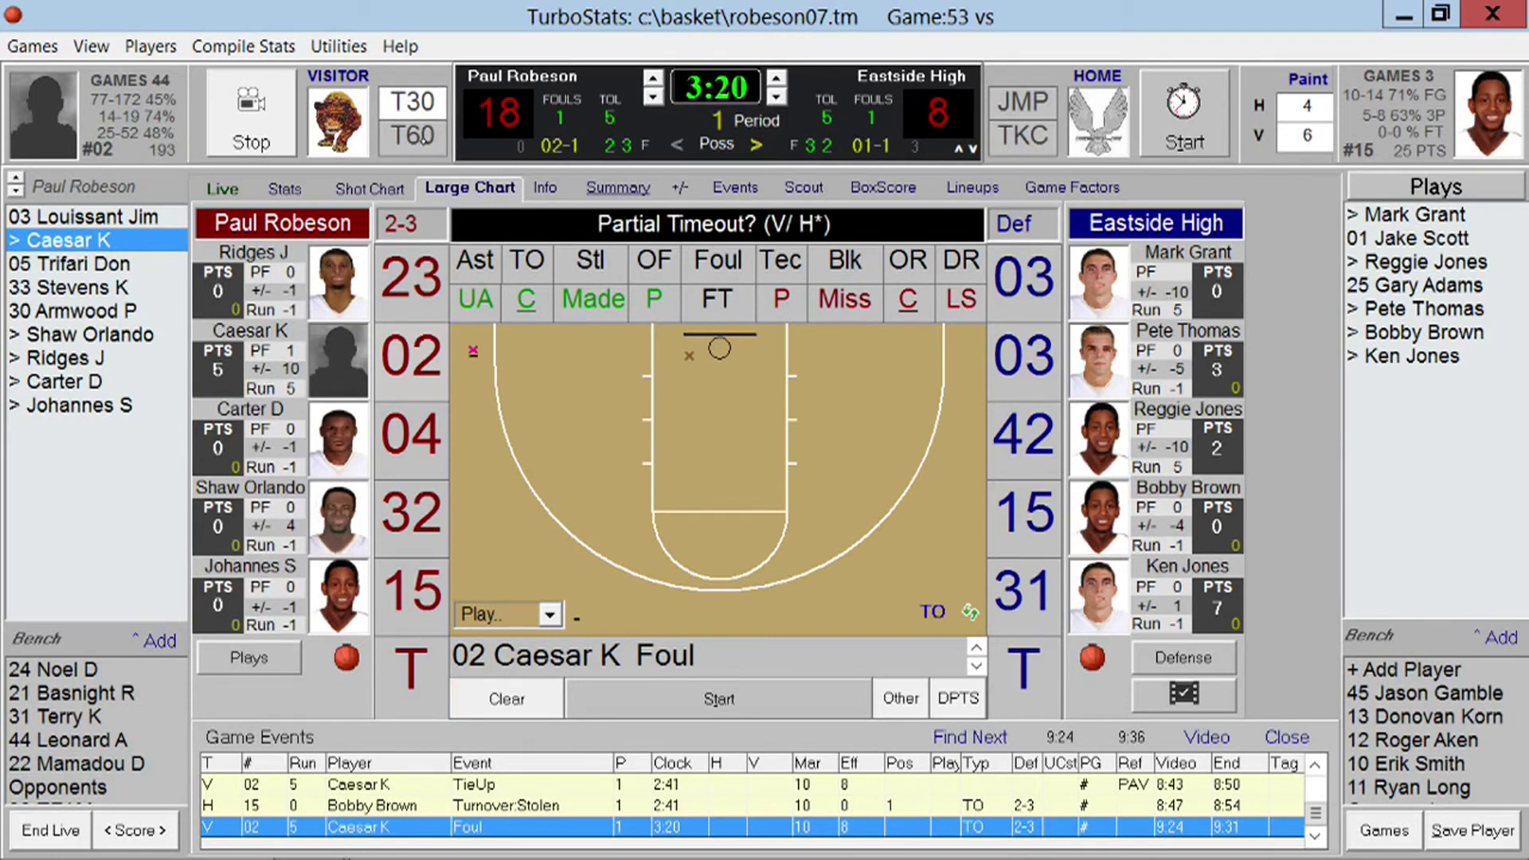
{"action": "left_click", "coordinate": [413, 135]}
{"action": "left_click", "coordinate": [412, 102]}
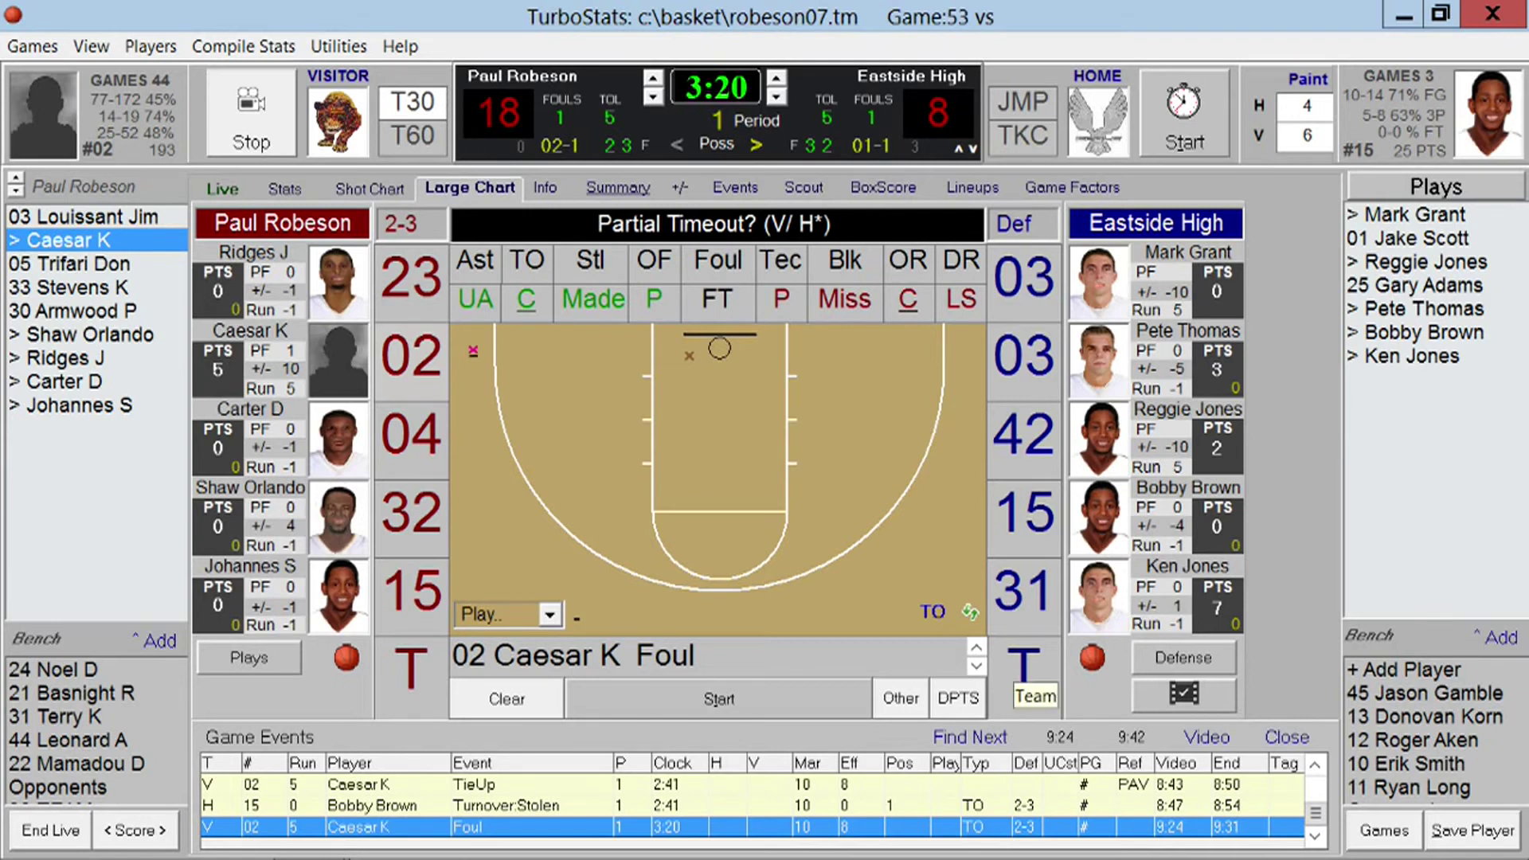
{"action": "left_click", "coordinate": [1033, 689]}
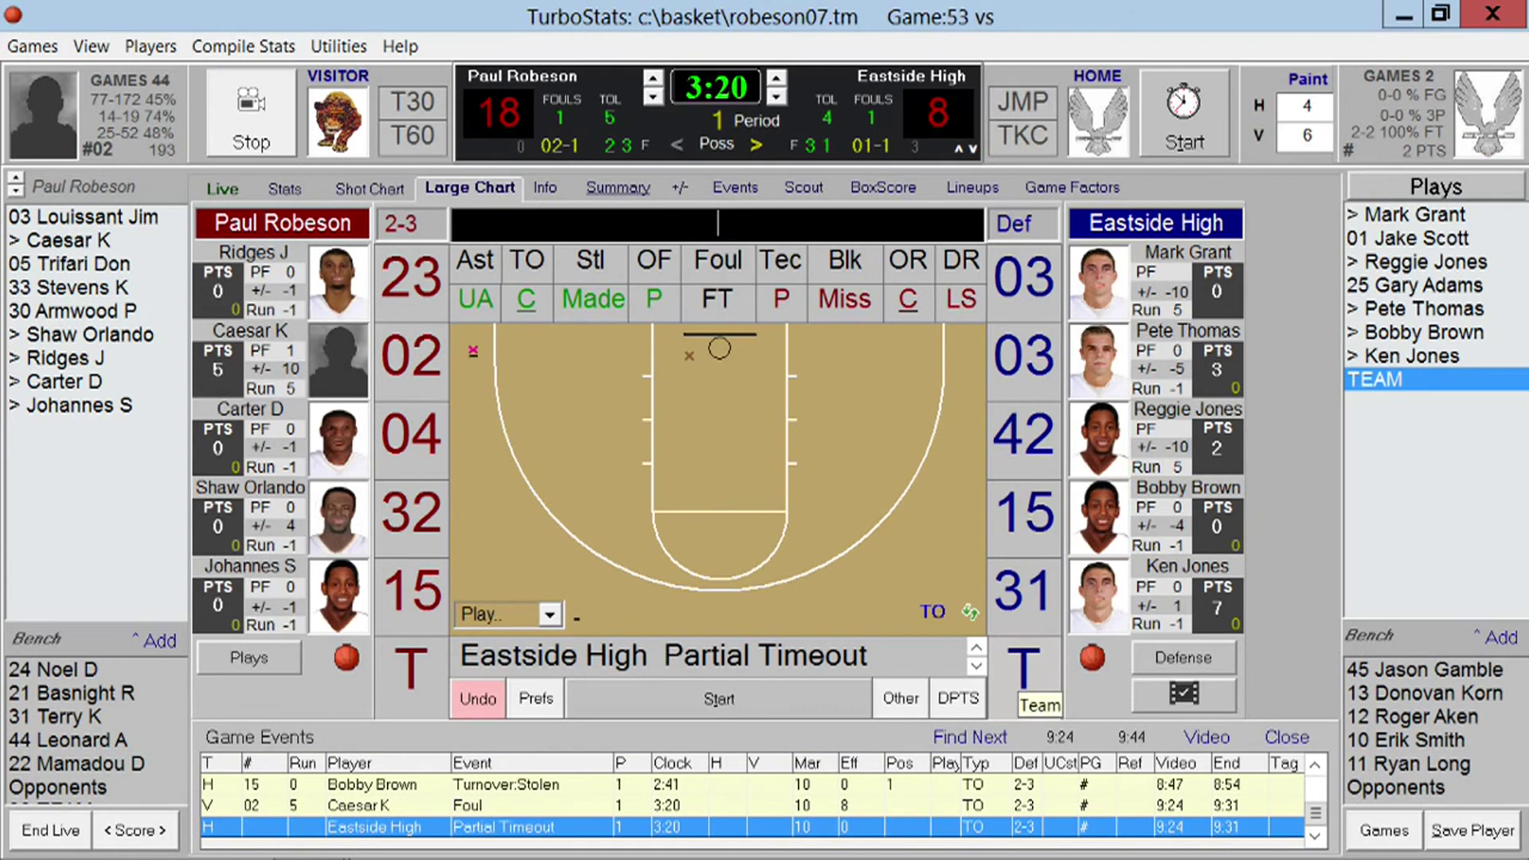
Record a missed 2-point shot by Paul Robeson's number 04 left of the lane, with a team defensive rebound for Eastside High.
{"action": "left_click", "coordinate": [411, 434]}
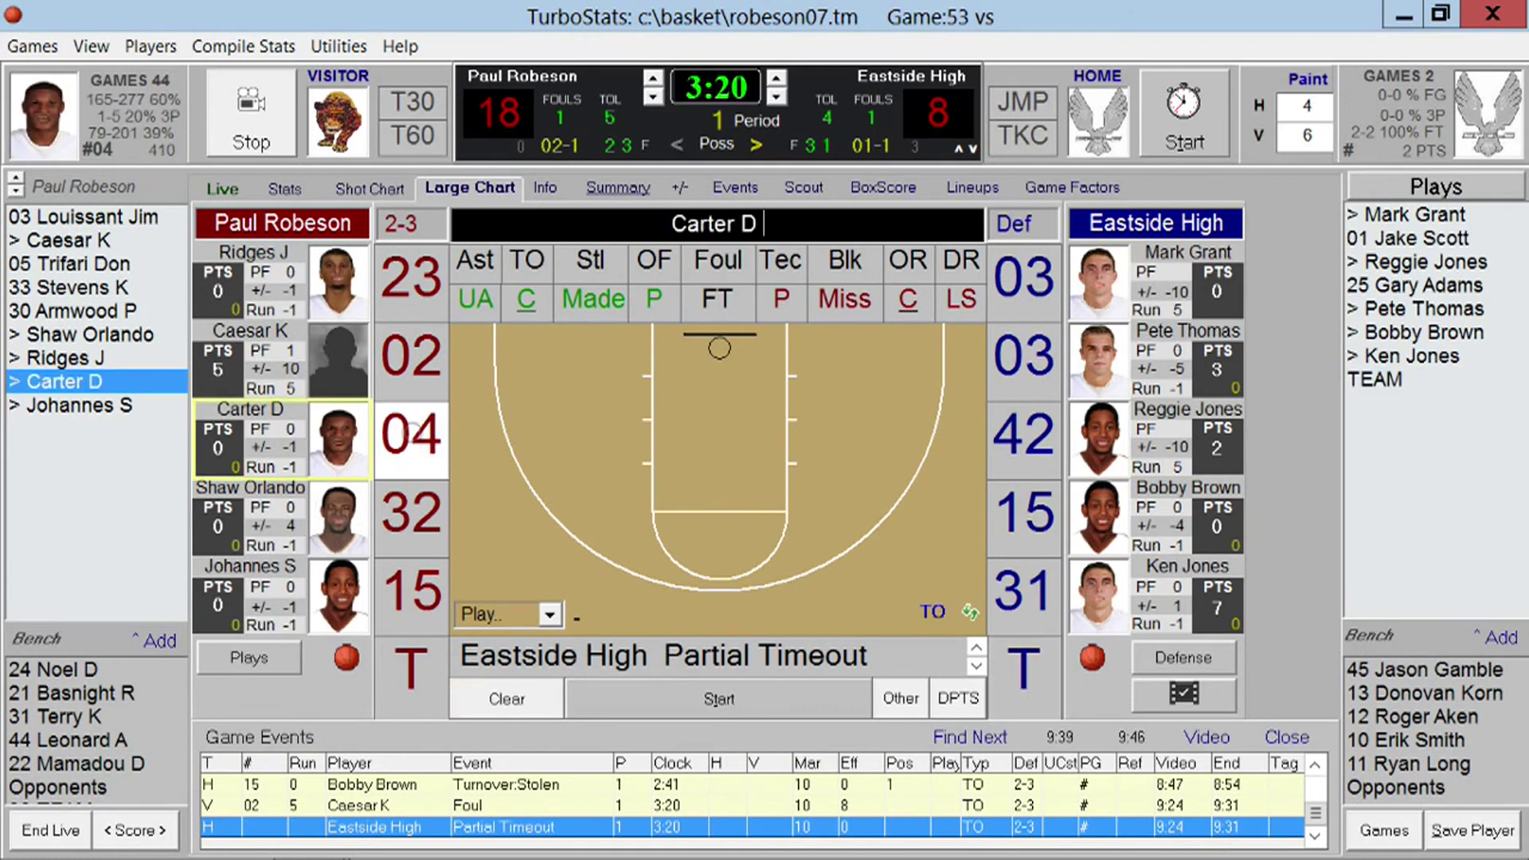
{"action": "left_click", "coordinate": [845, 299]}
{"action": "left_click", "coordinate": [581, 389]}
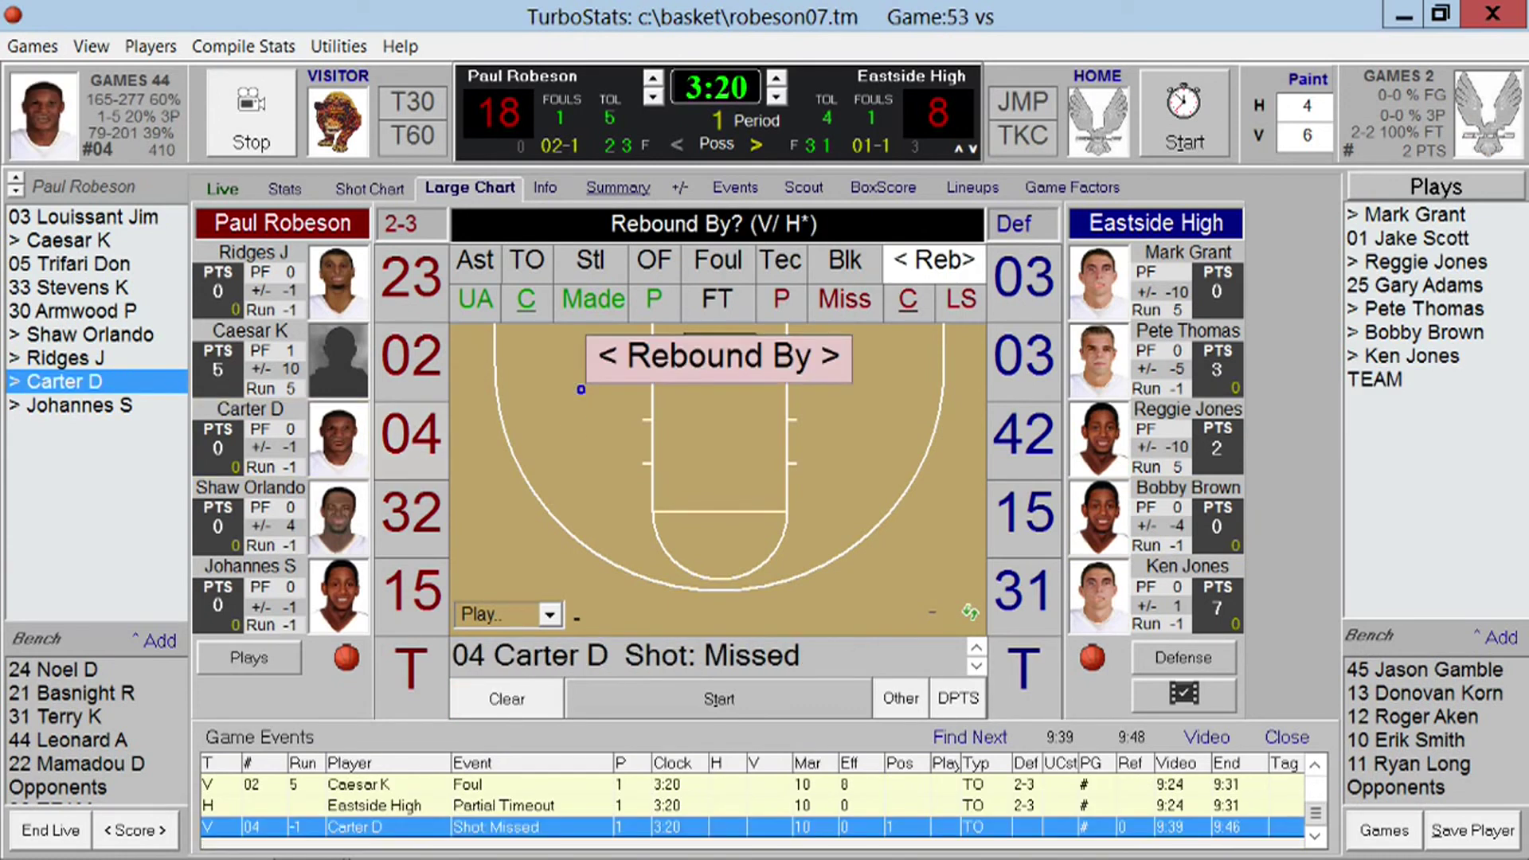
{"action": "key", "text": "t"}
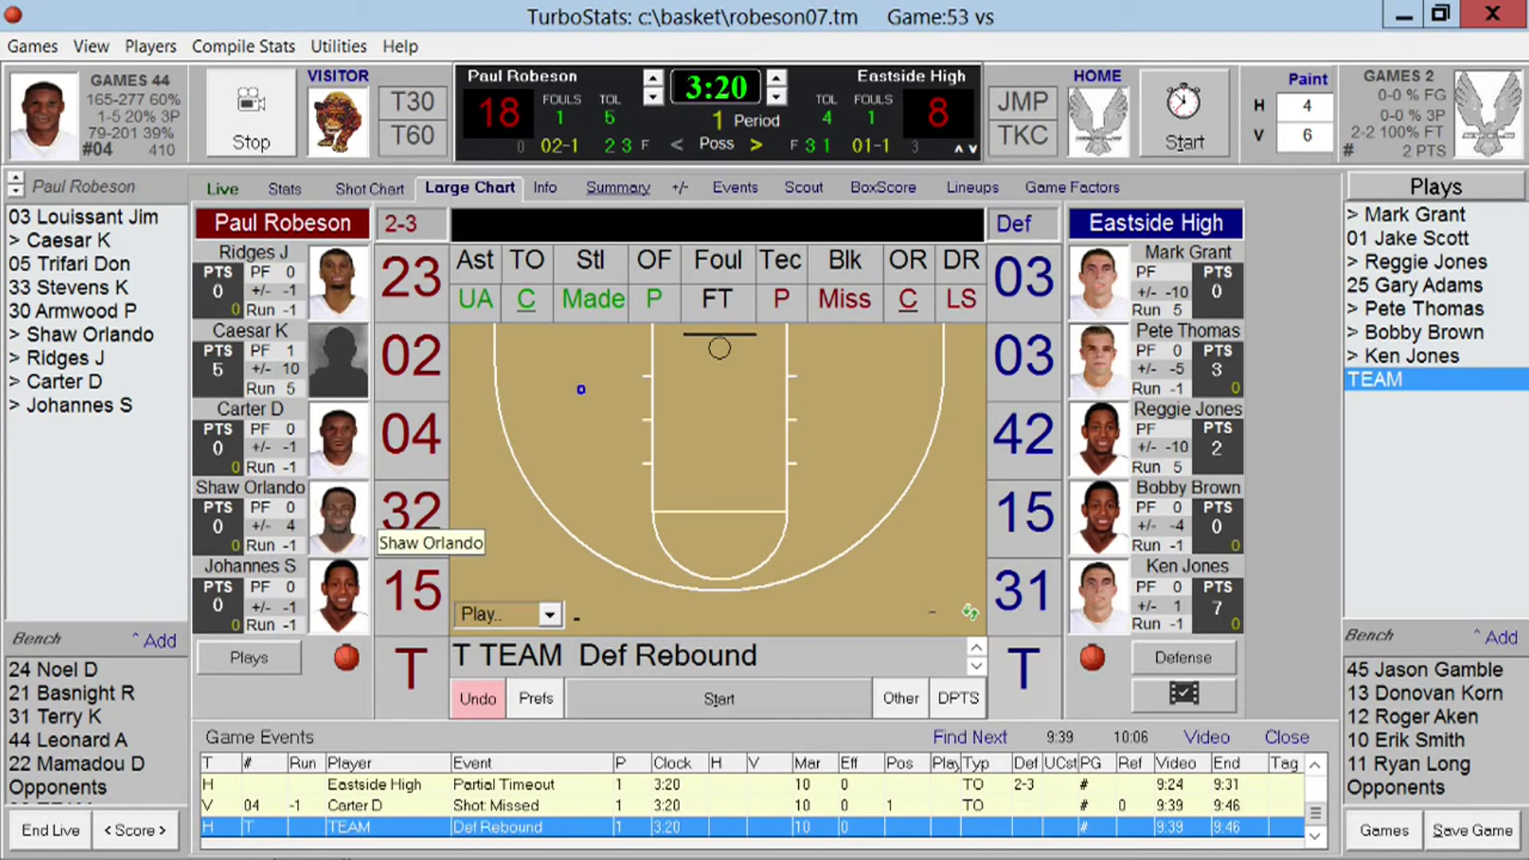
Record a DEffort for Paul Robeson's number 32 and undo it.
{"action": "left_click", "coordinate": [412, 517]}
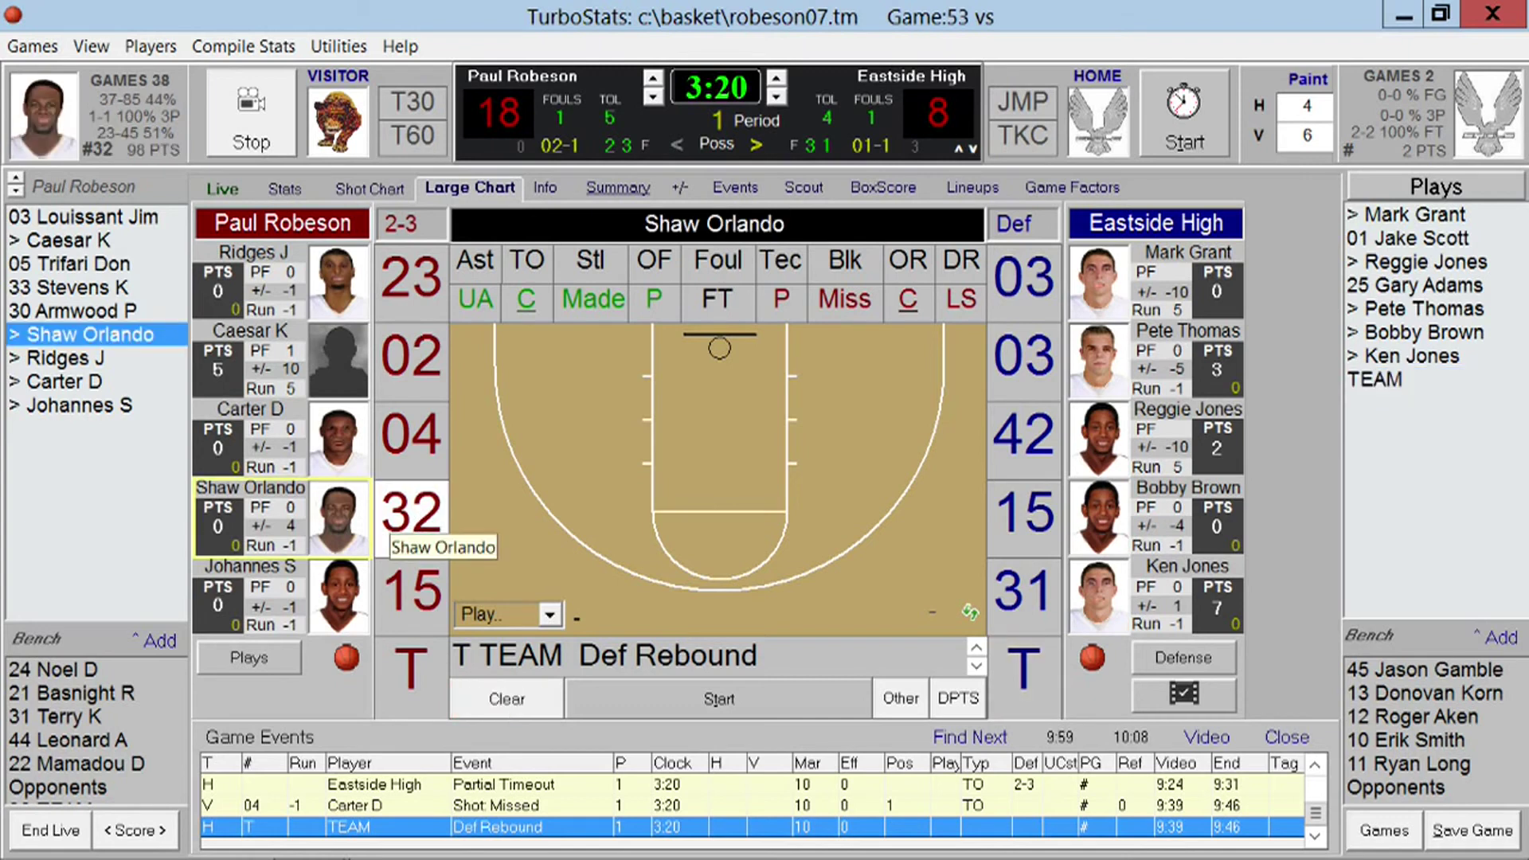
{"action": "left_click", "coordinate": [400, 522]}
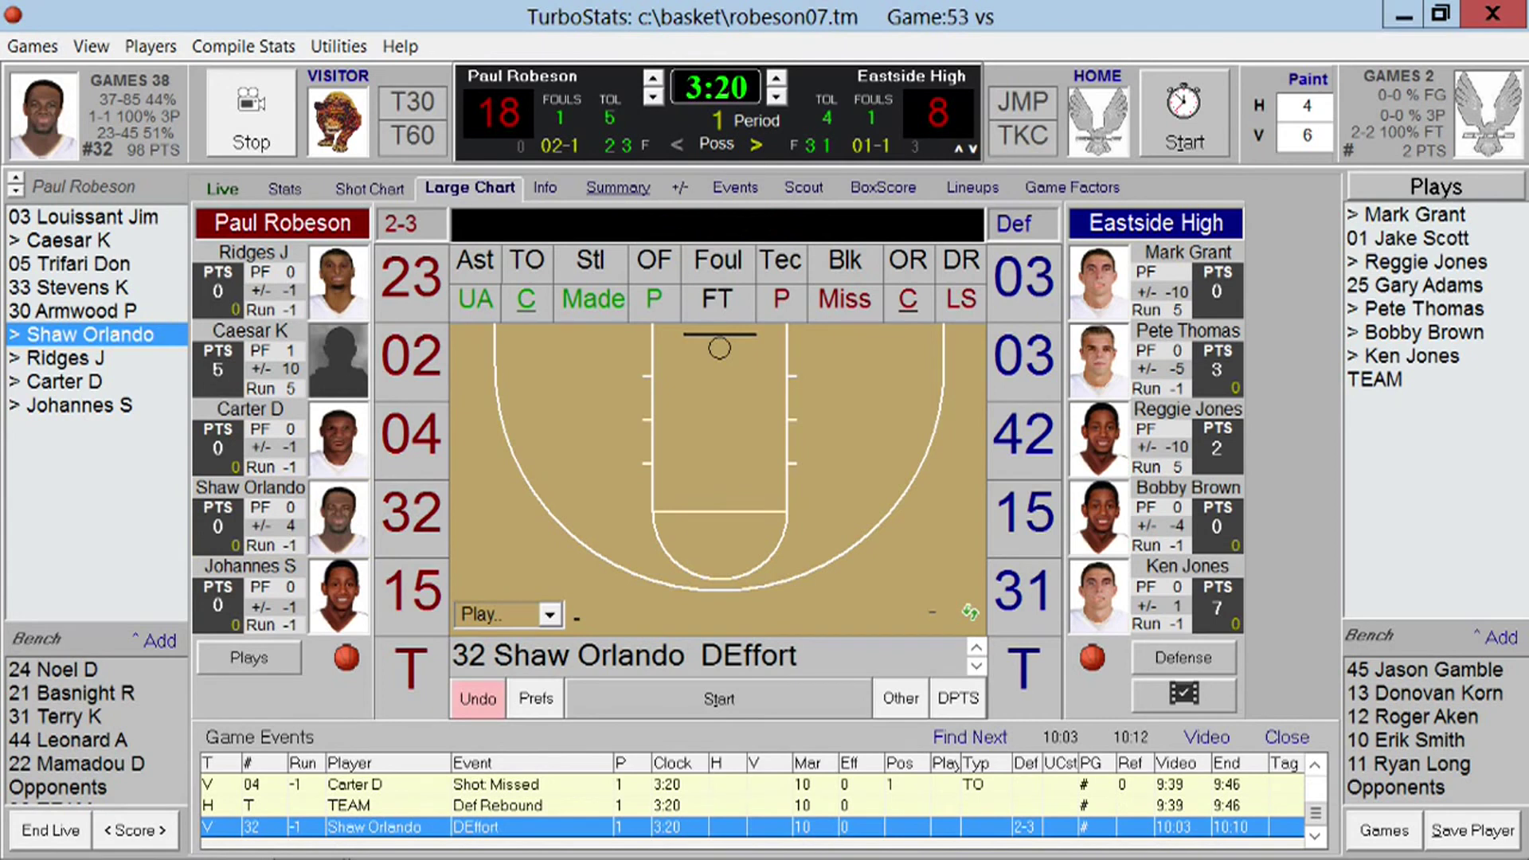
{"action": "left_click", "coordinate": [478, 698]}
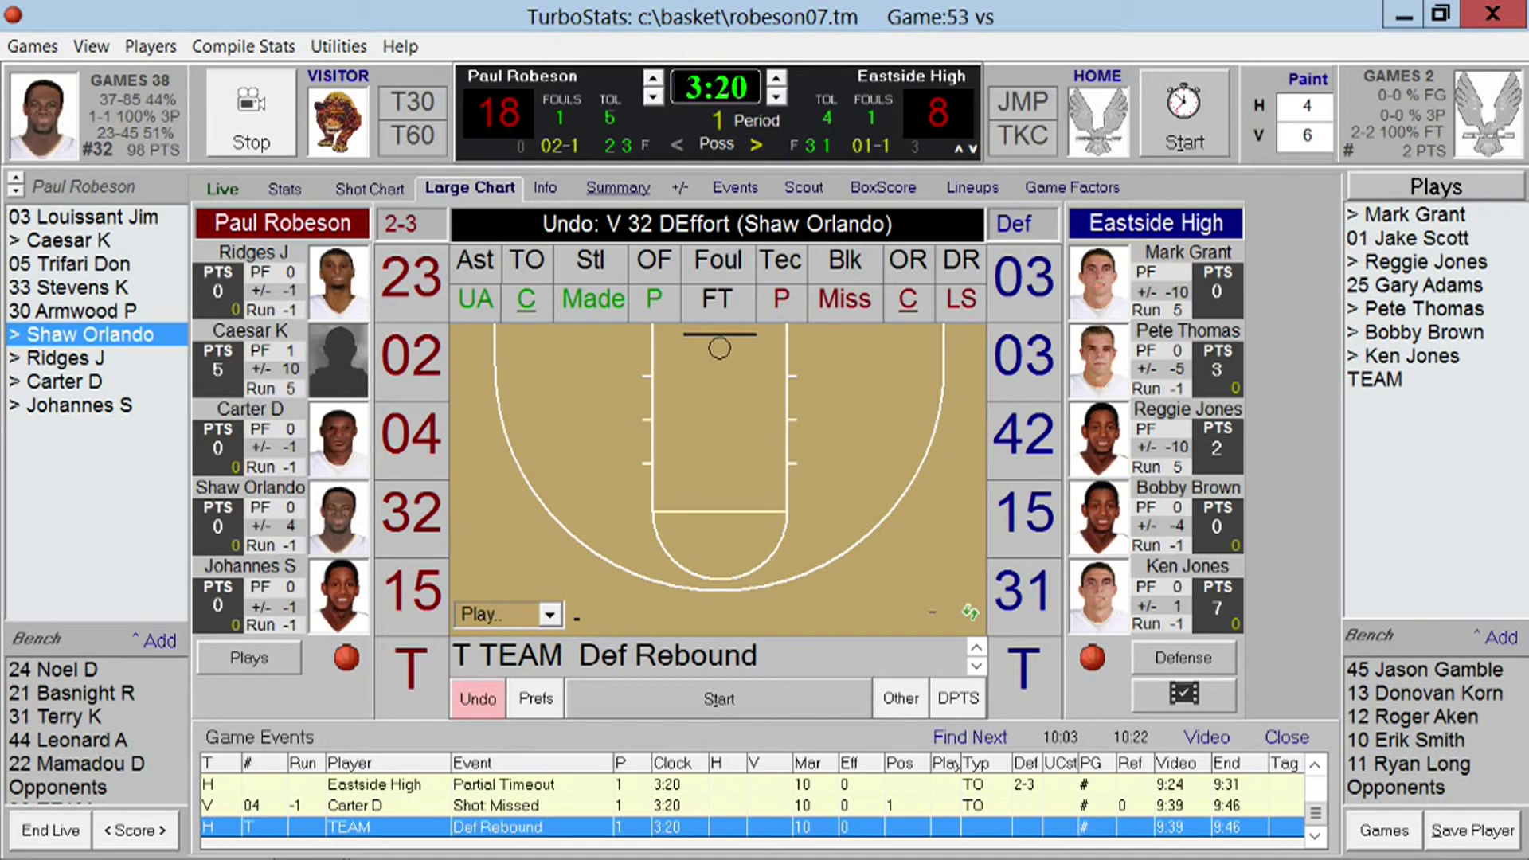
Run the game clock while reviewing the plus/minus player combinations, and stop the clock after closing them.
{"action": "left_click", "coordinate": [720, 698]}
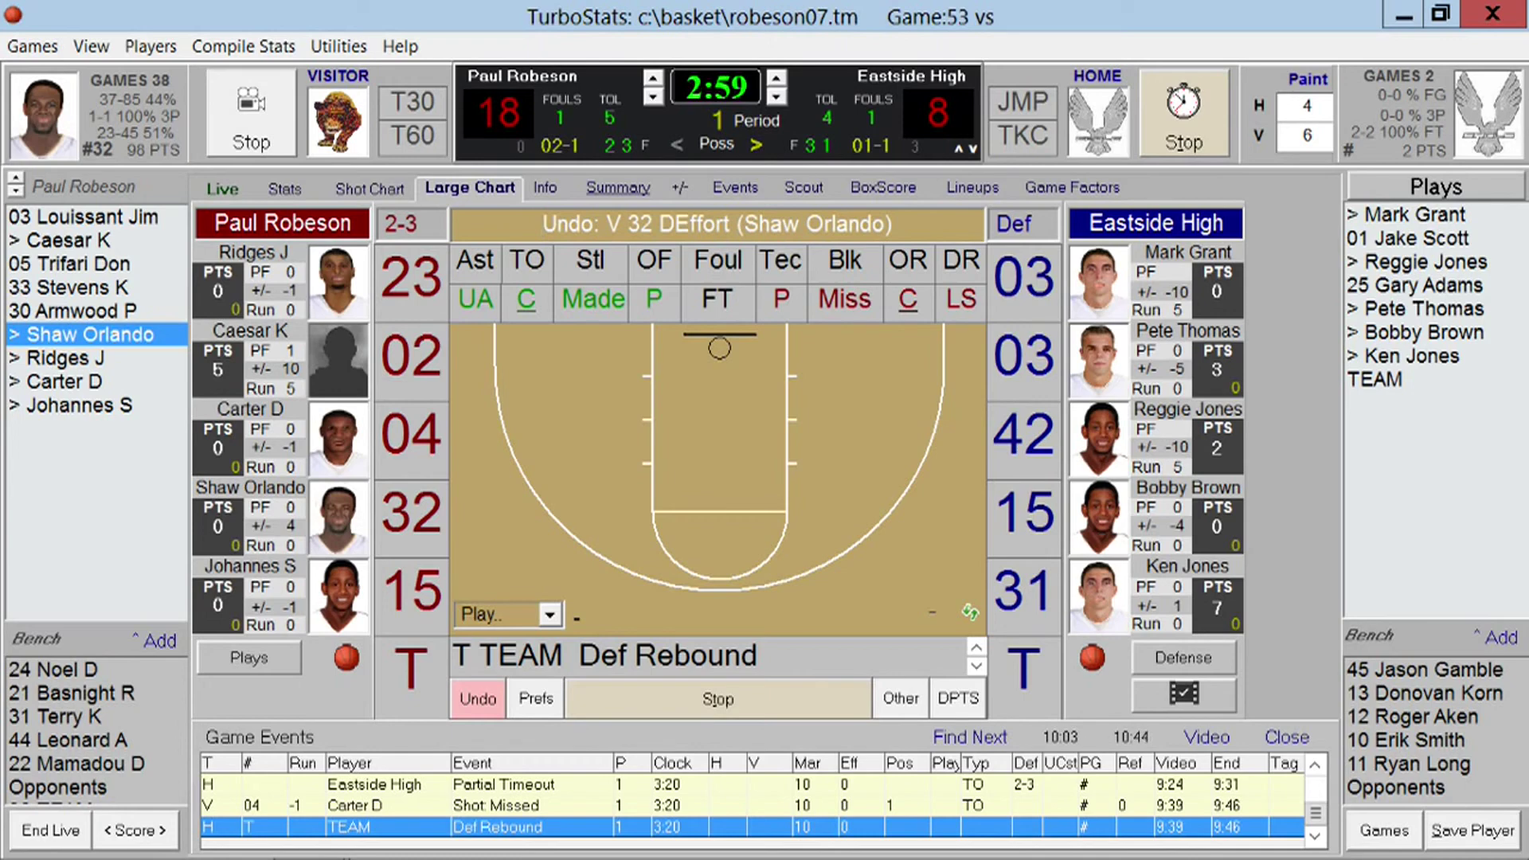
{"action": "left_click", "coordinate": [680, 187]}
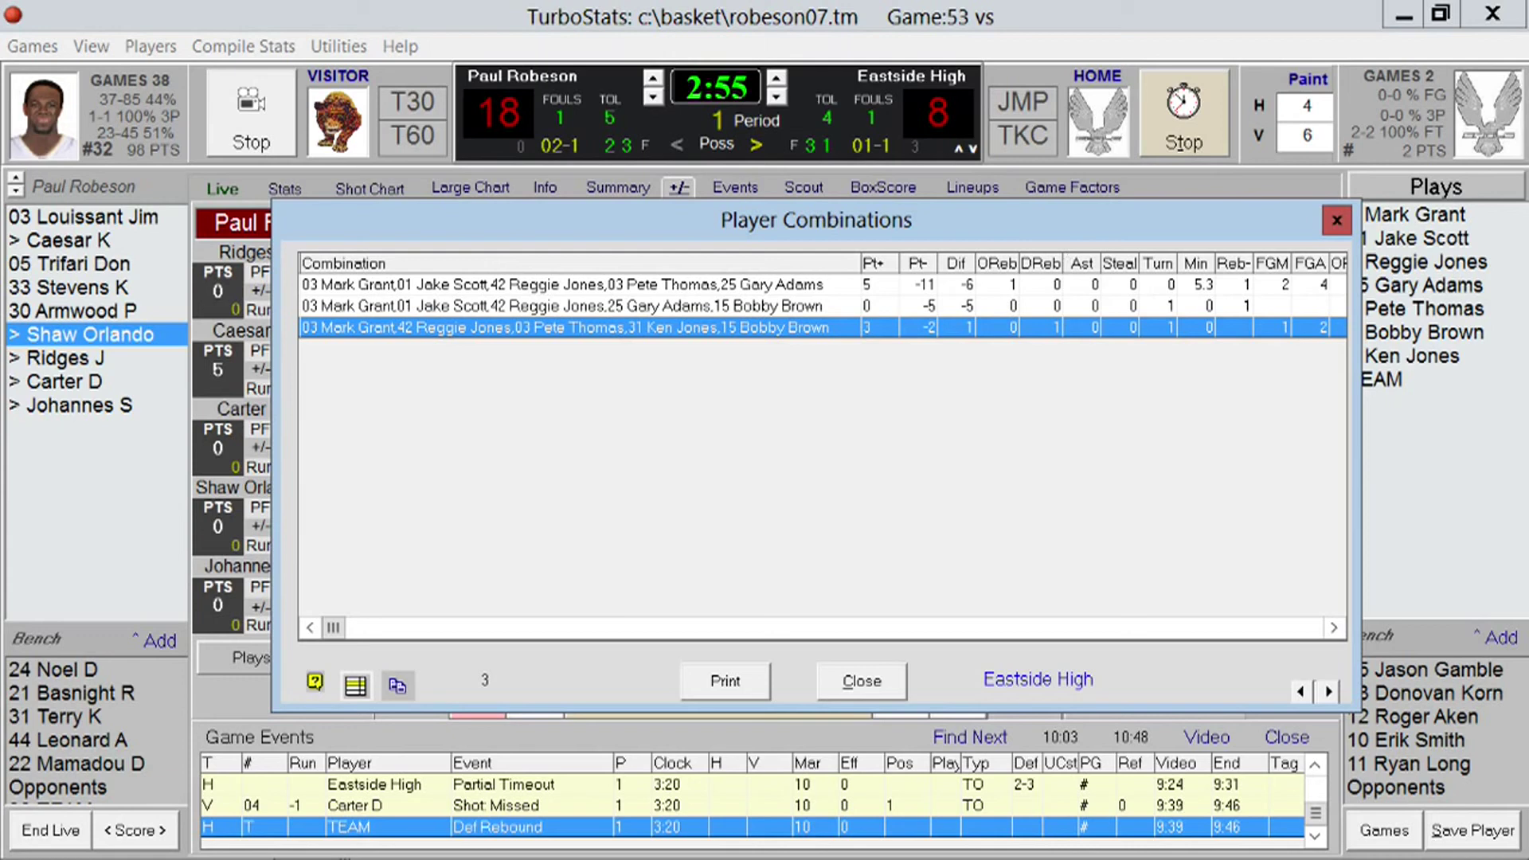
{"action": "left_click", "coordinate": [1057, 677]}
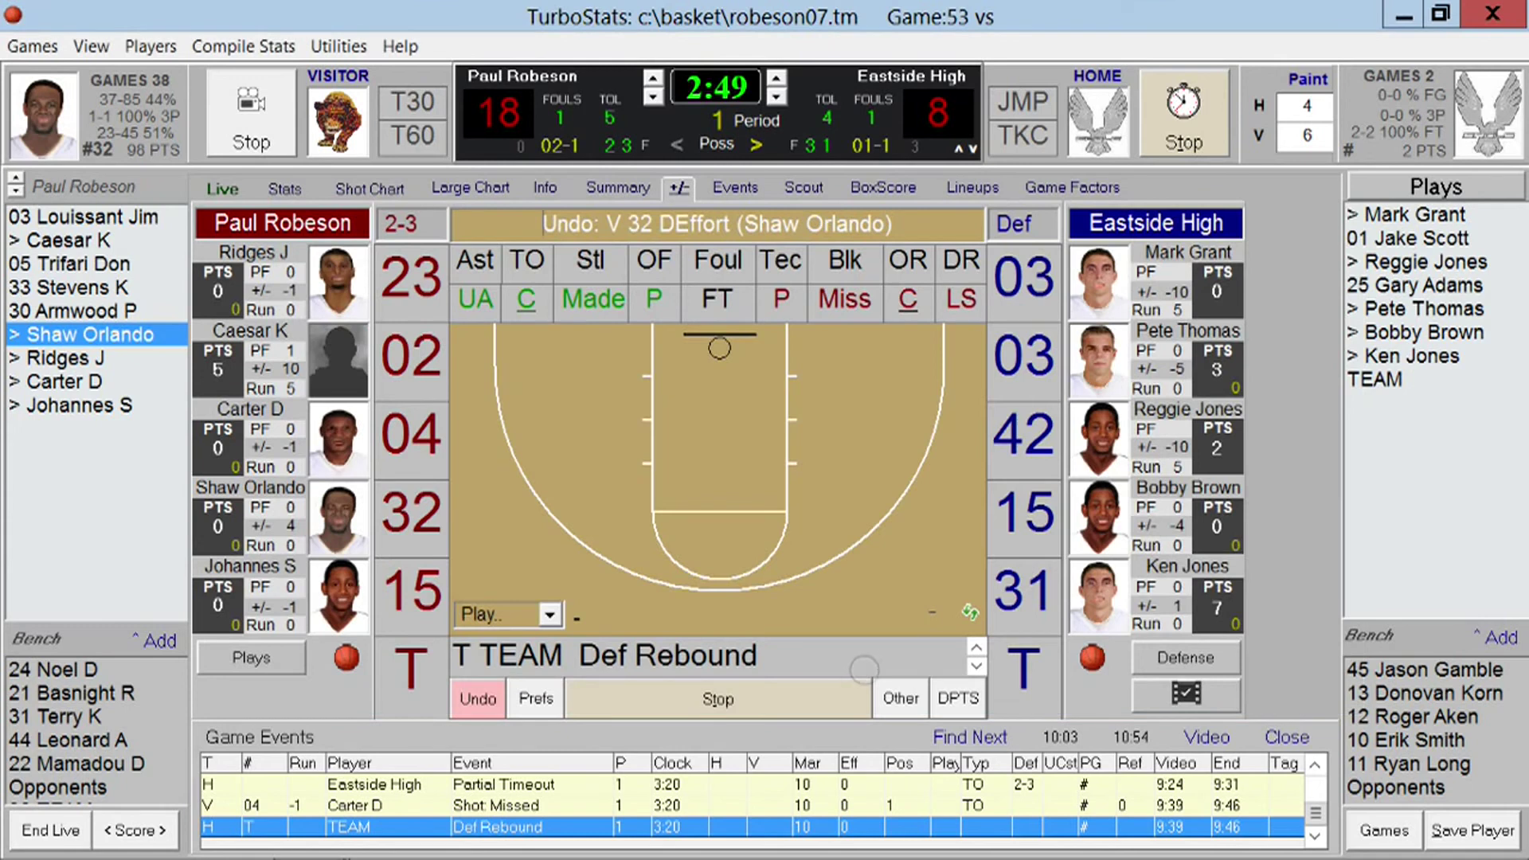
{"action": "left_click", "coordinate": [864, 669]}
{"action": "left_click", "coordinate": [737, 698]}
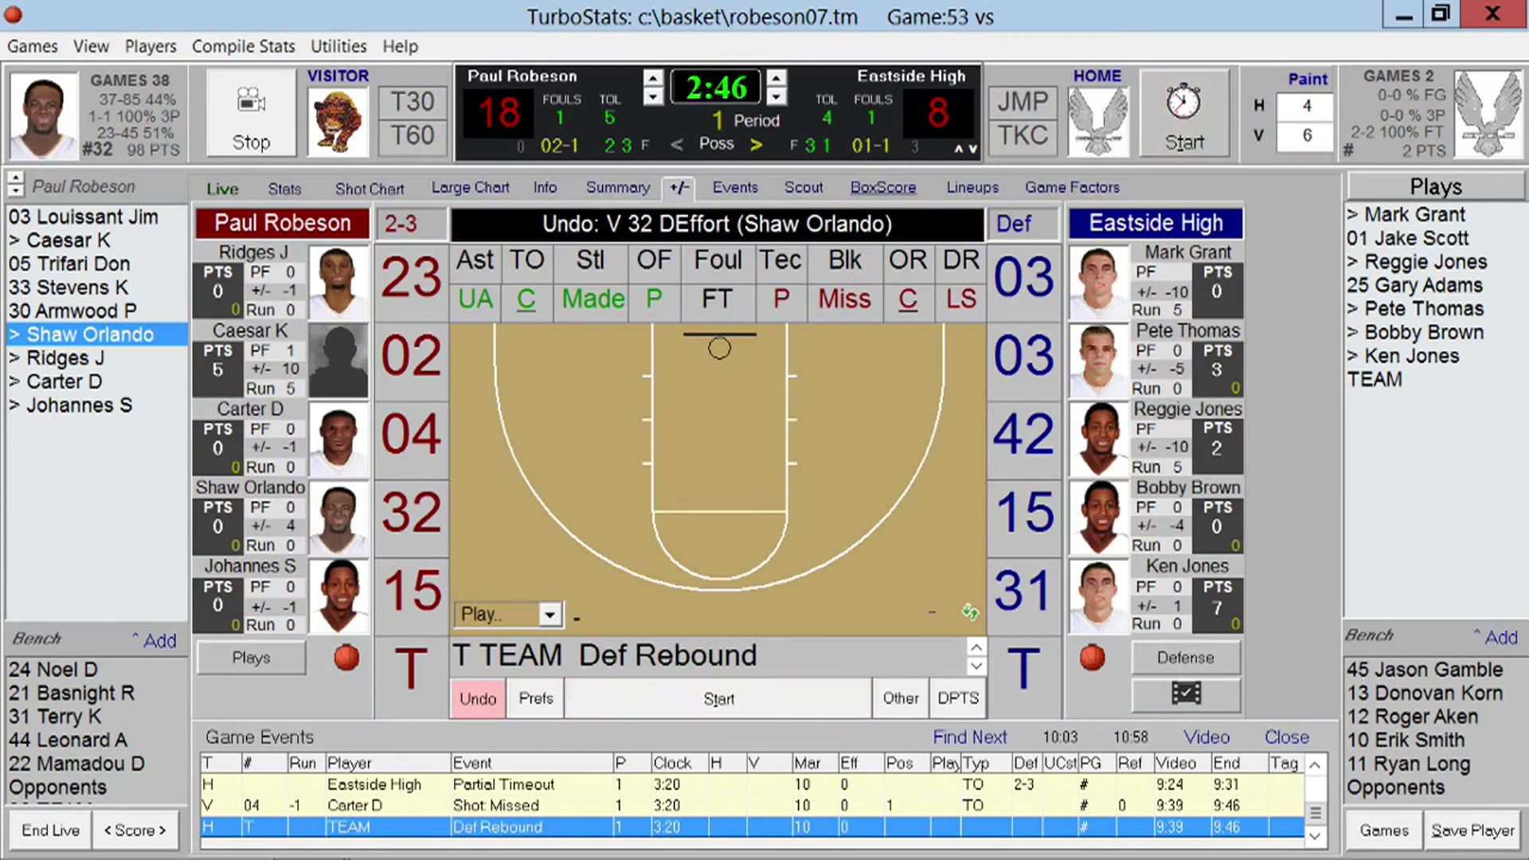
Review the official box score with the play-by-play added, down to its latest entries, and return to the large chart.
{"action": "left_click", "coordinate": [883, 187]}
{"action": "mouse_move", "coordinate": [1314, 320]}
{"action": "left_mouse_down"}
{"action": "mouse_move", "coordinate": [1315, 525]}
{"action": "mouse_move", "coordinate": [1314, 322]}
{"action": "left_mouse_up"}
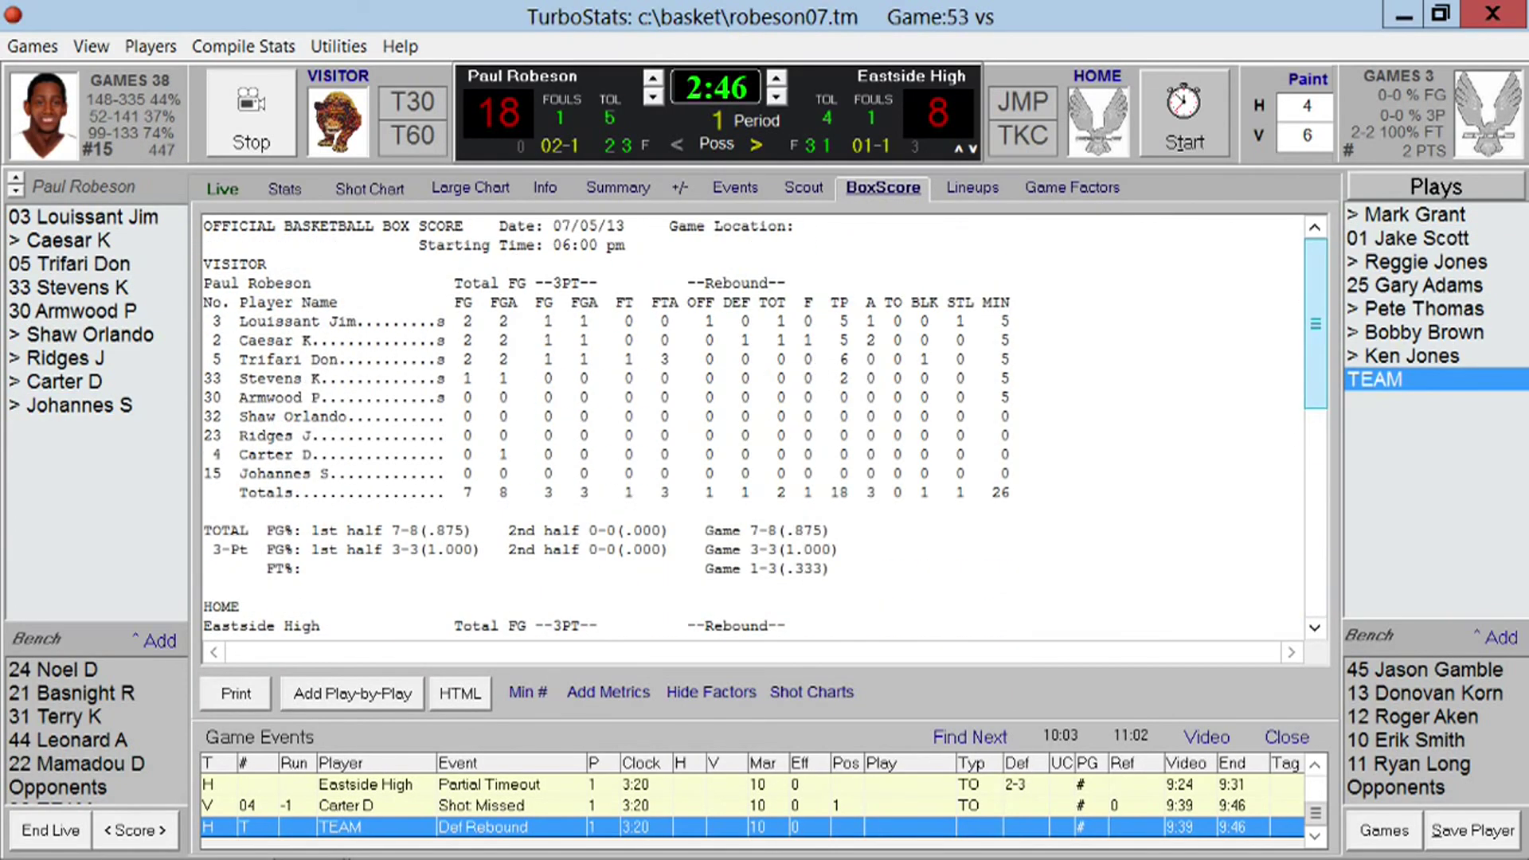
{"action": "left_click", "coordinate": [411, 705]}
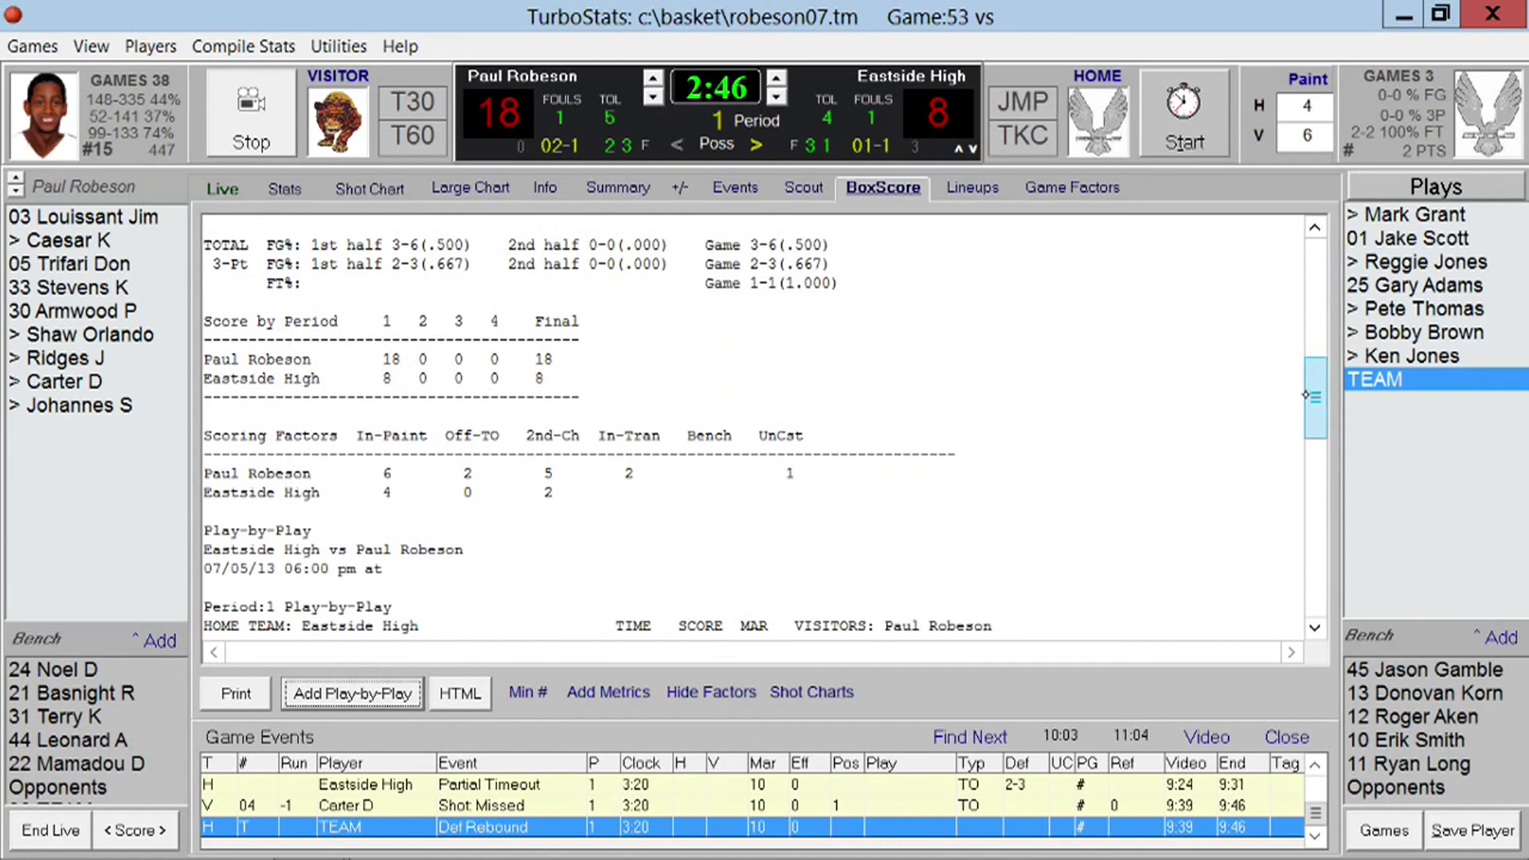
{"action": "left_click_drag", "start_coordinate": [1307, 394], "coordinate": [1316, 564]}
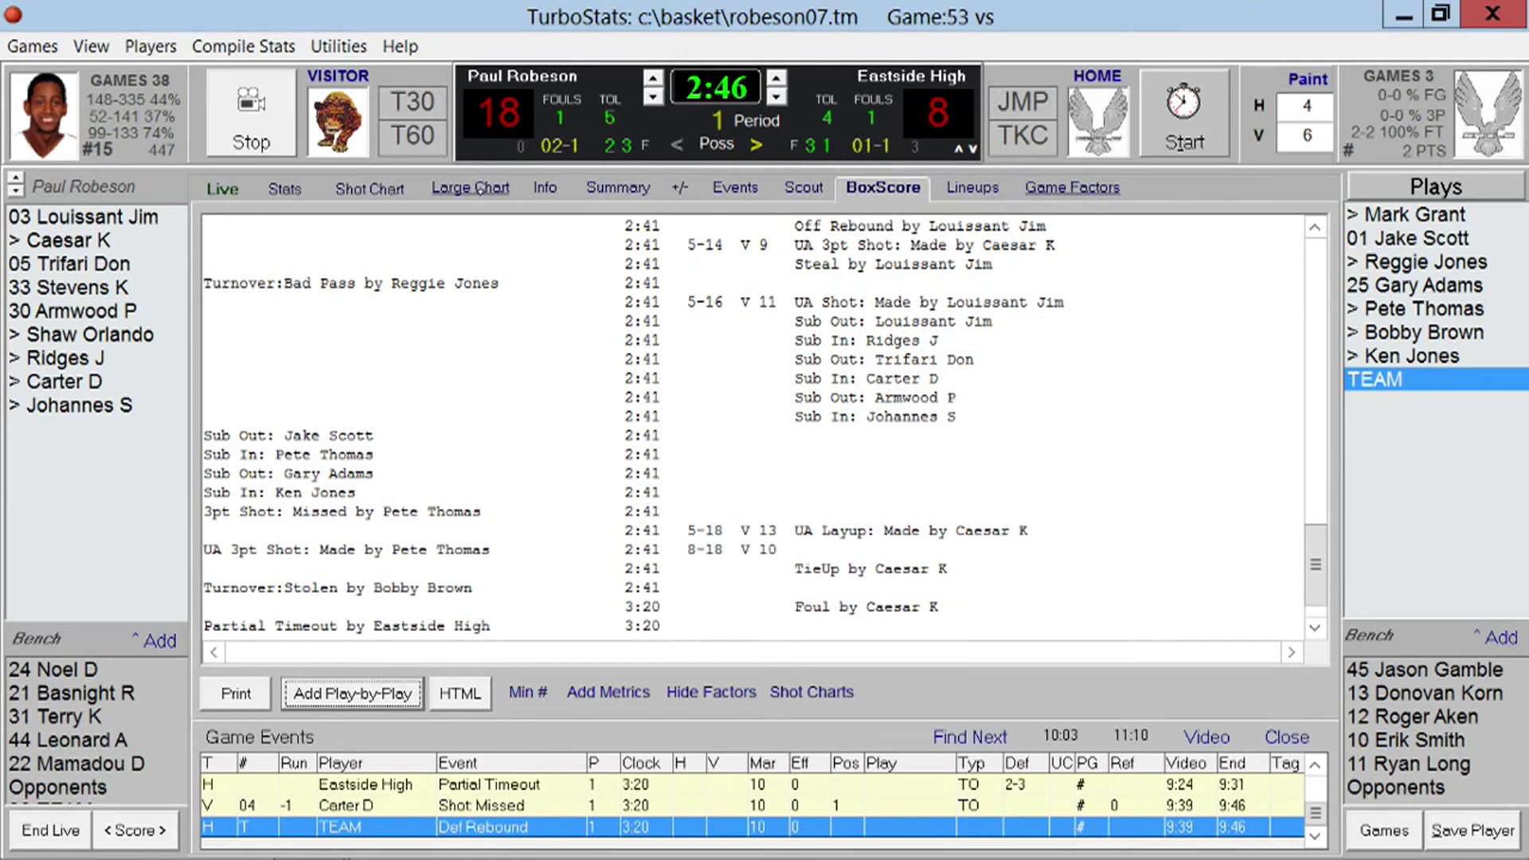
{"action": "left_click", "coordinate": [470, 188]}
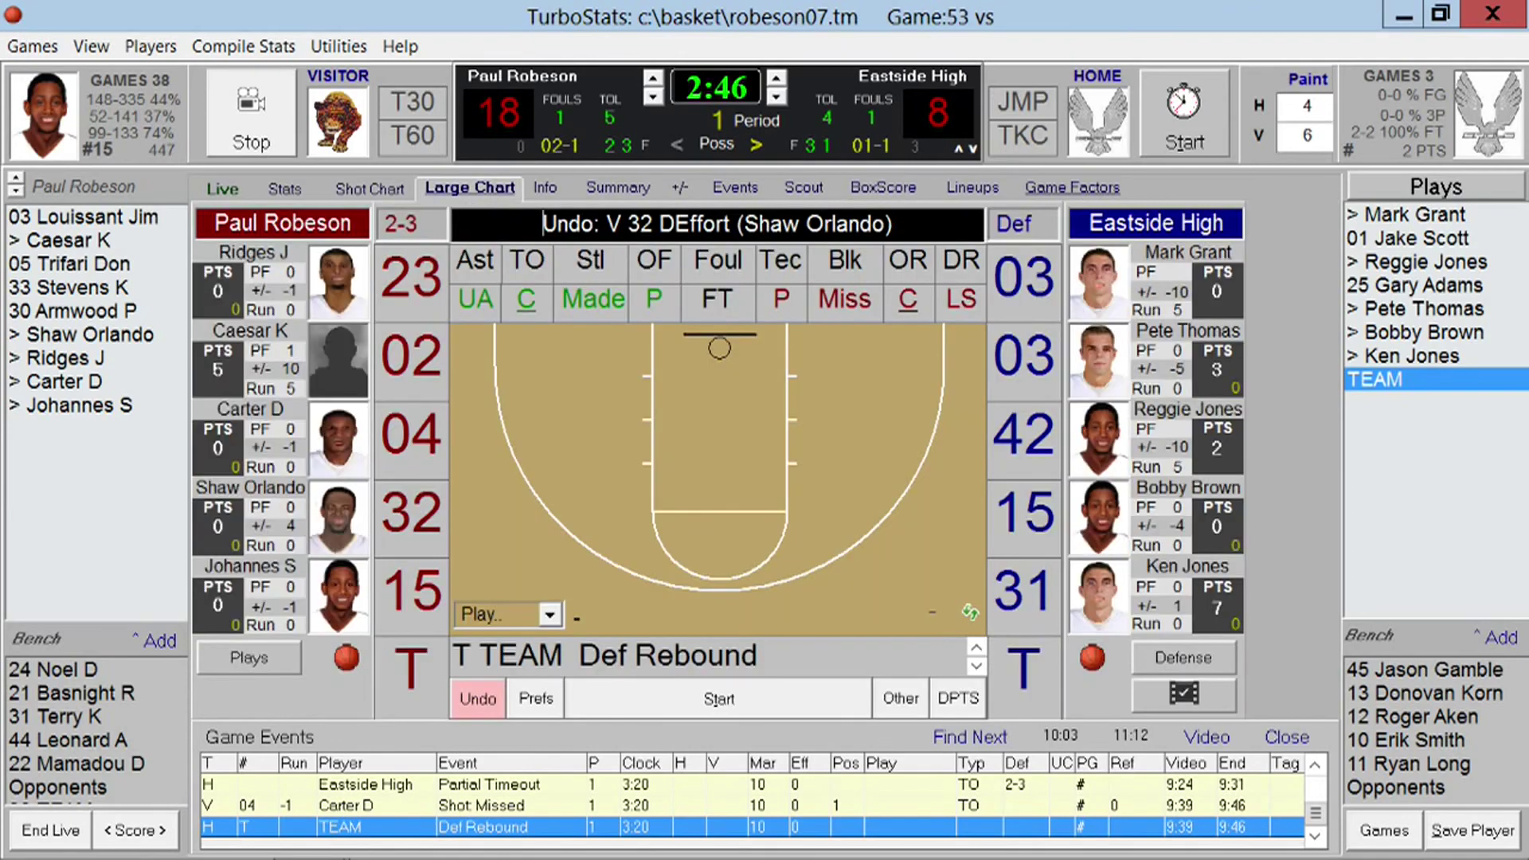
Preview the printable 2x3 shot charts of the selected Paul Robeson players and close them without printing.
{"action": "left_click", "coordinate": [243, 46]}
{"action": "left_click", "coordinate": [287, 231]}
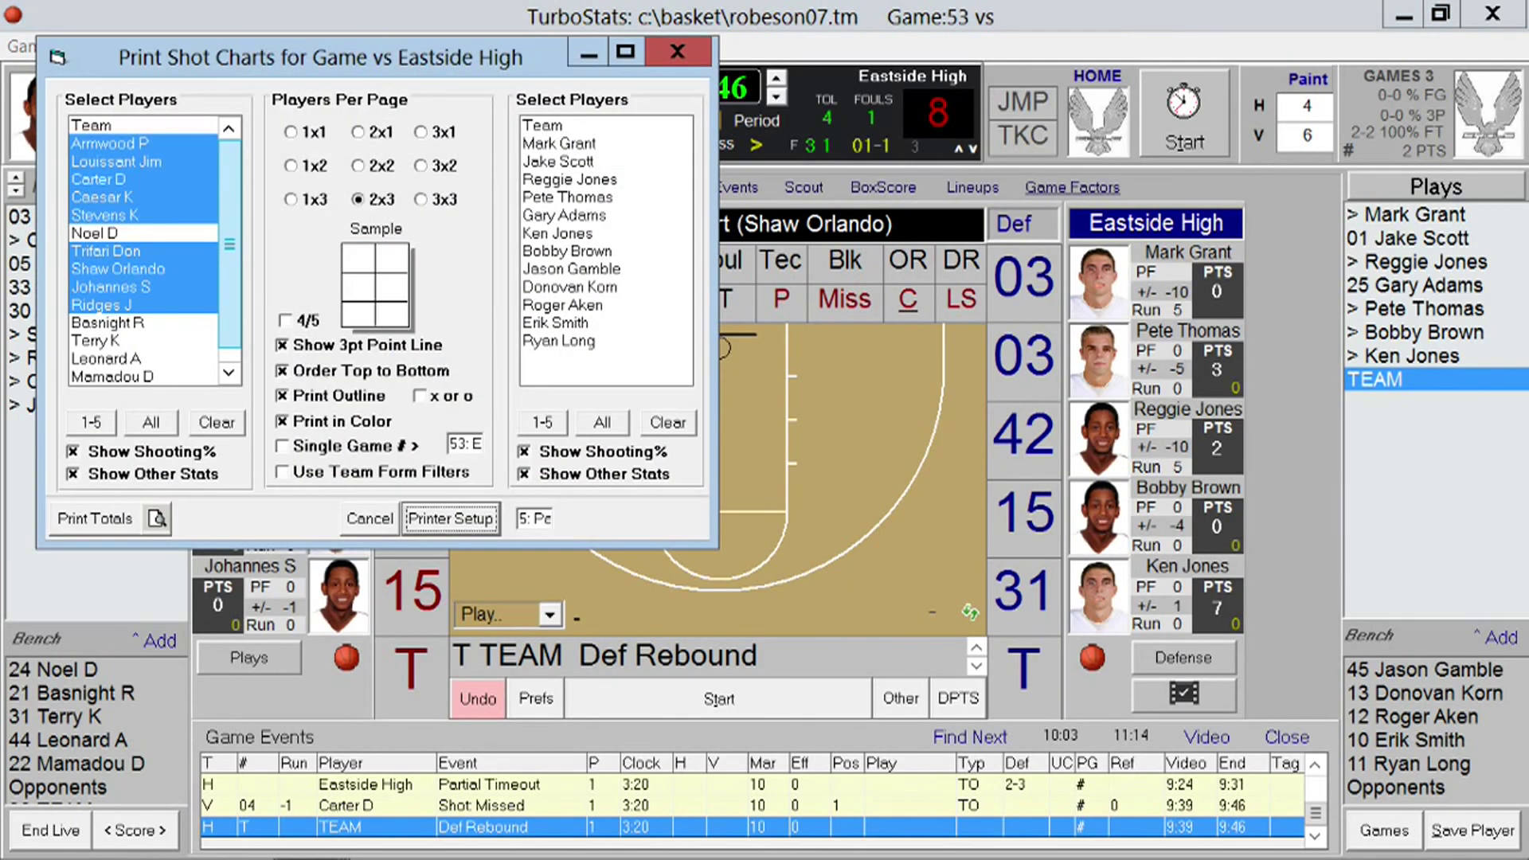
{"action": "left_click", "coordinate": [156, 519]}
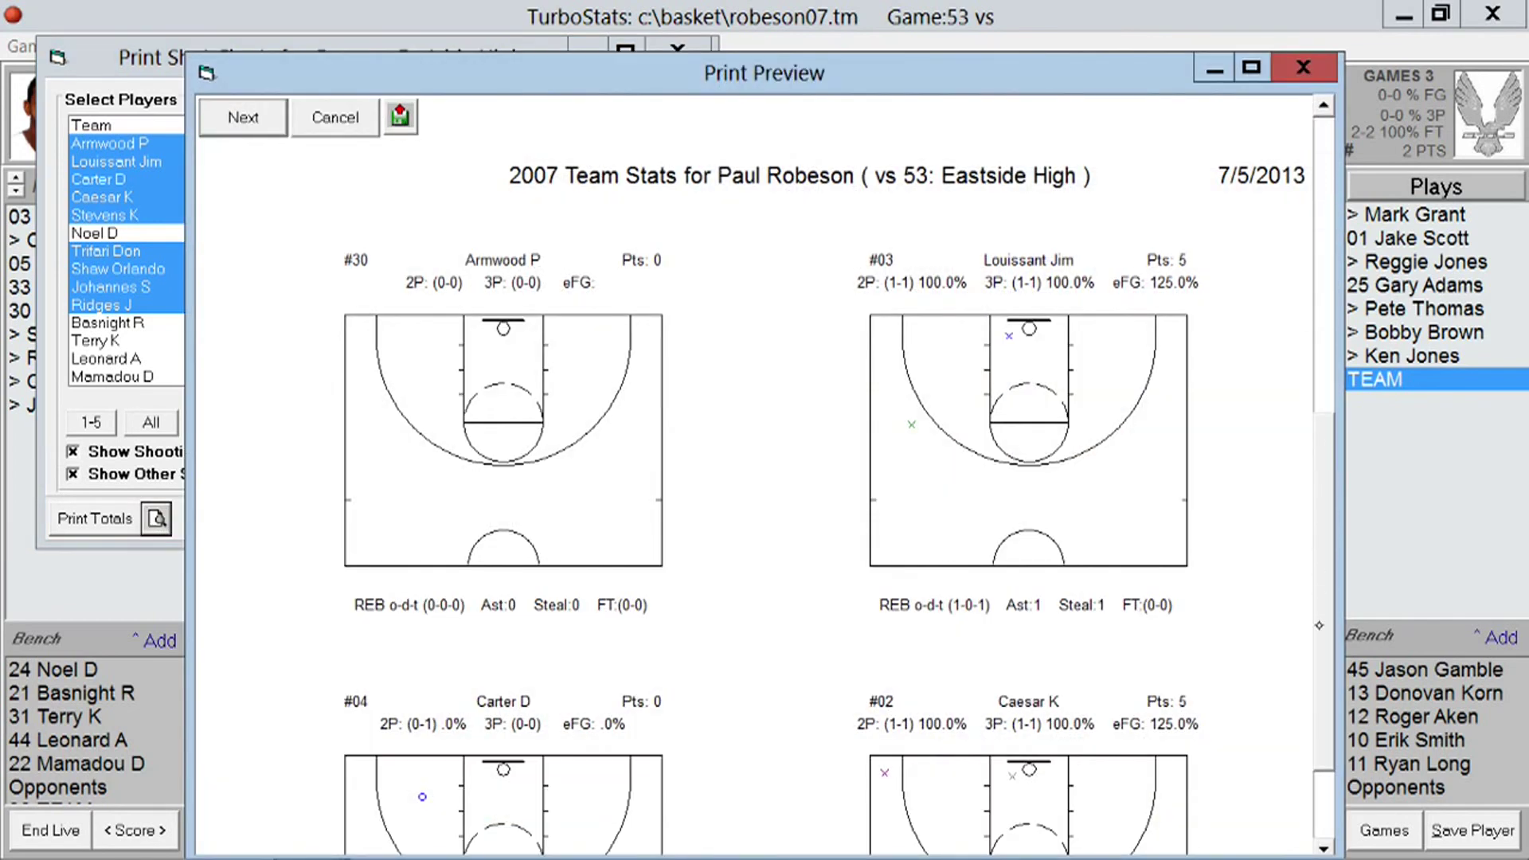
{"action": "scroll", "coordinate": [764, 478], "scroll_direction": "down", "scroll_amount": 3}
{"action": "scroll", "coordinate": [765, 478], "scroll_direction": "up", "scroll_amount": 3}
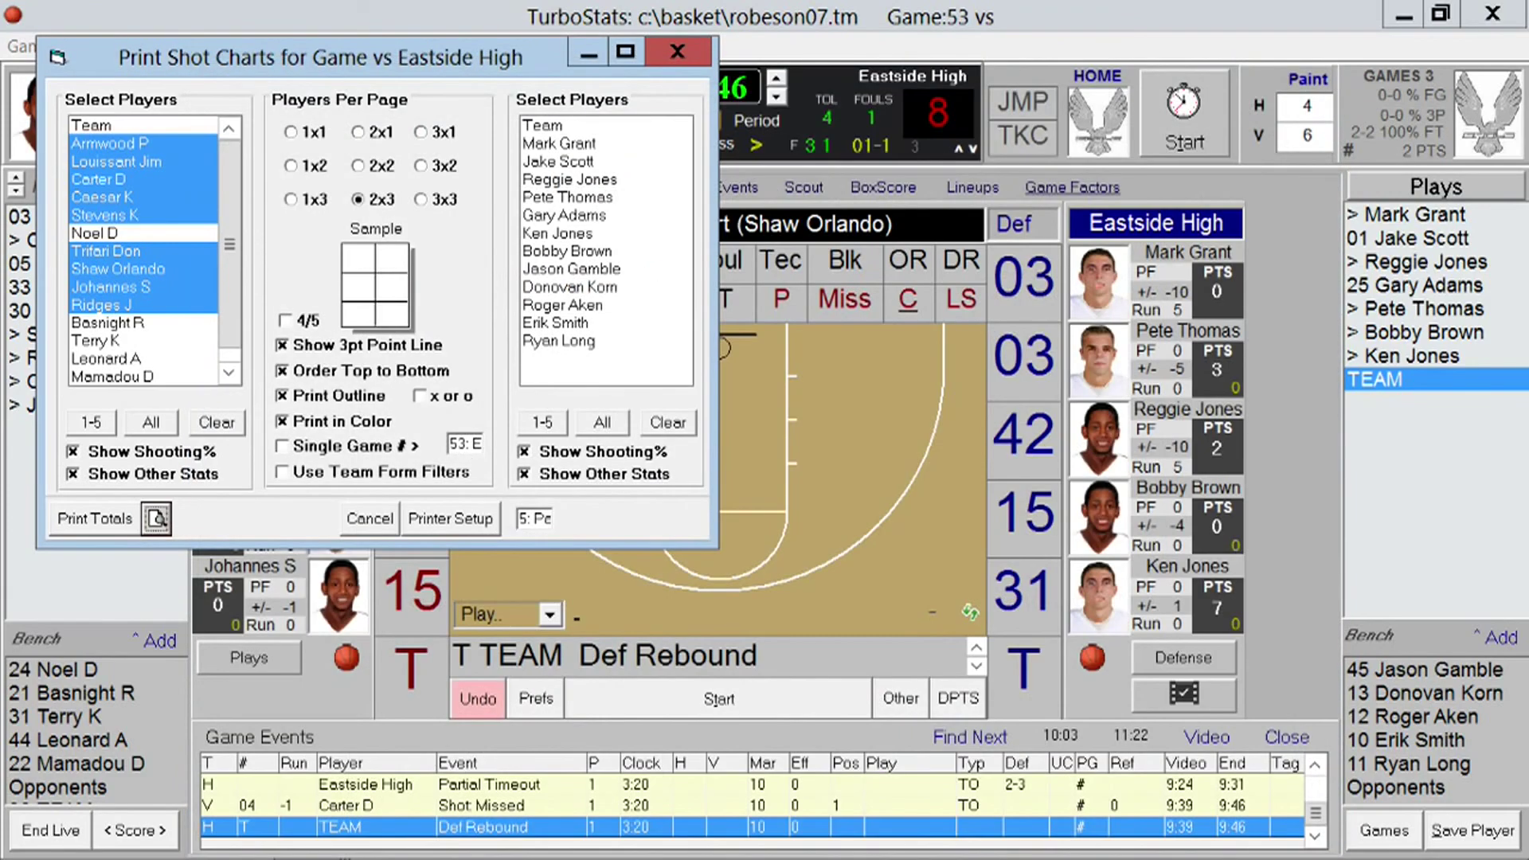
{"action": "left_click", "coordinate": [369, 519]}
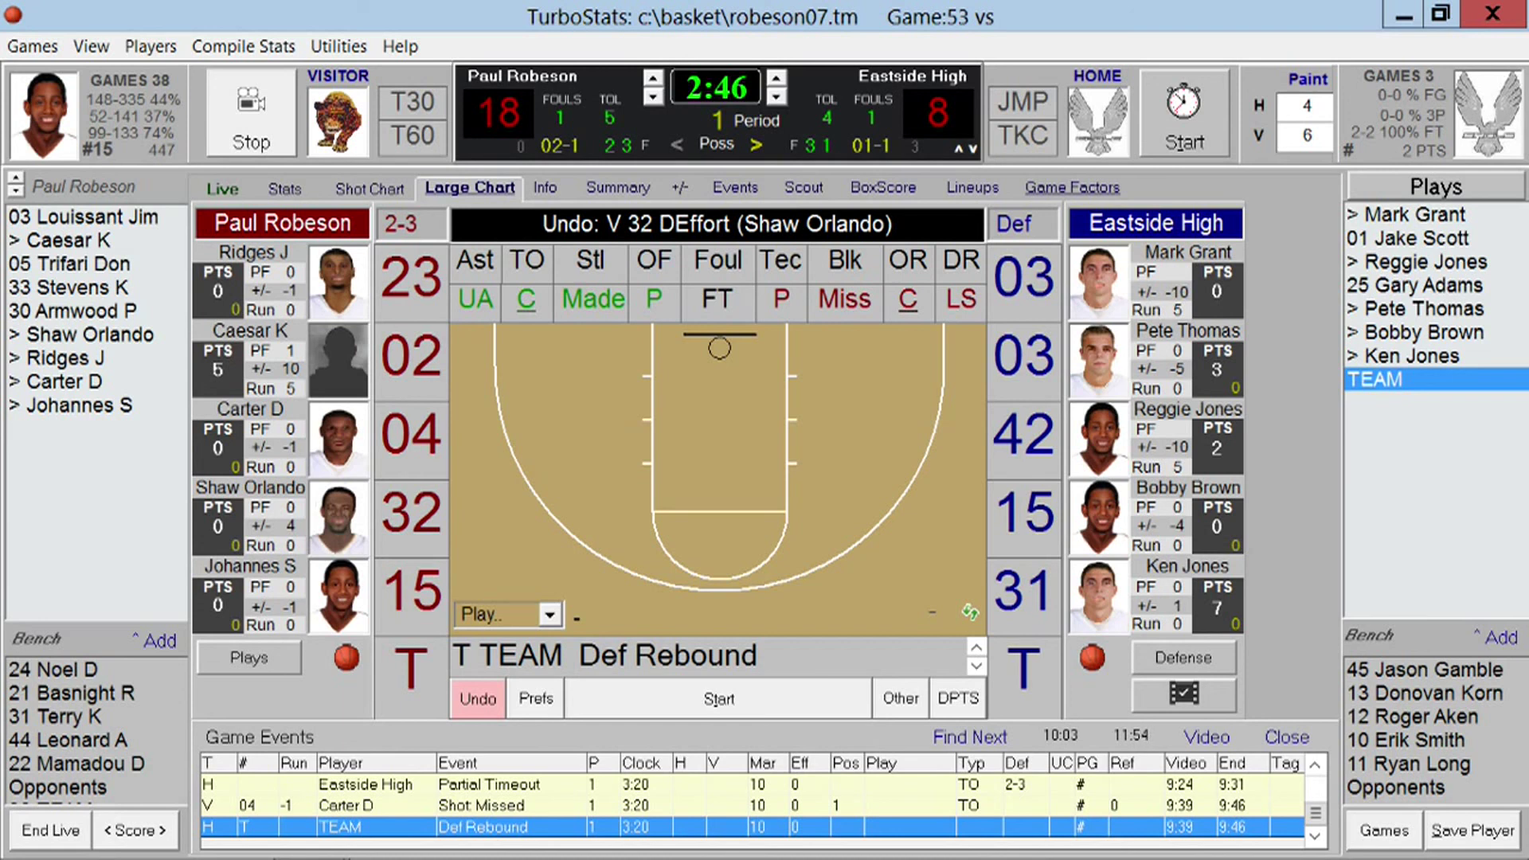
Assign number 02 as Paul Robeson's point guard and number 42 as Eastside High's point guard.
{"action": "left_click_drag", "start_coordinate": [346, 658], "coordinate": [354, 380]}
{"action": "left_click_drag", "start_coordinate": [1092, 658], "coordinate": [1085, 458]}
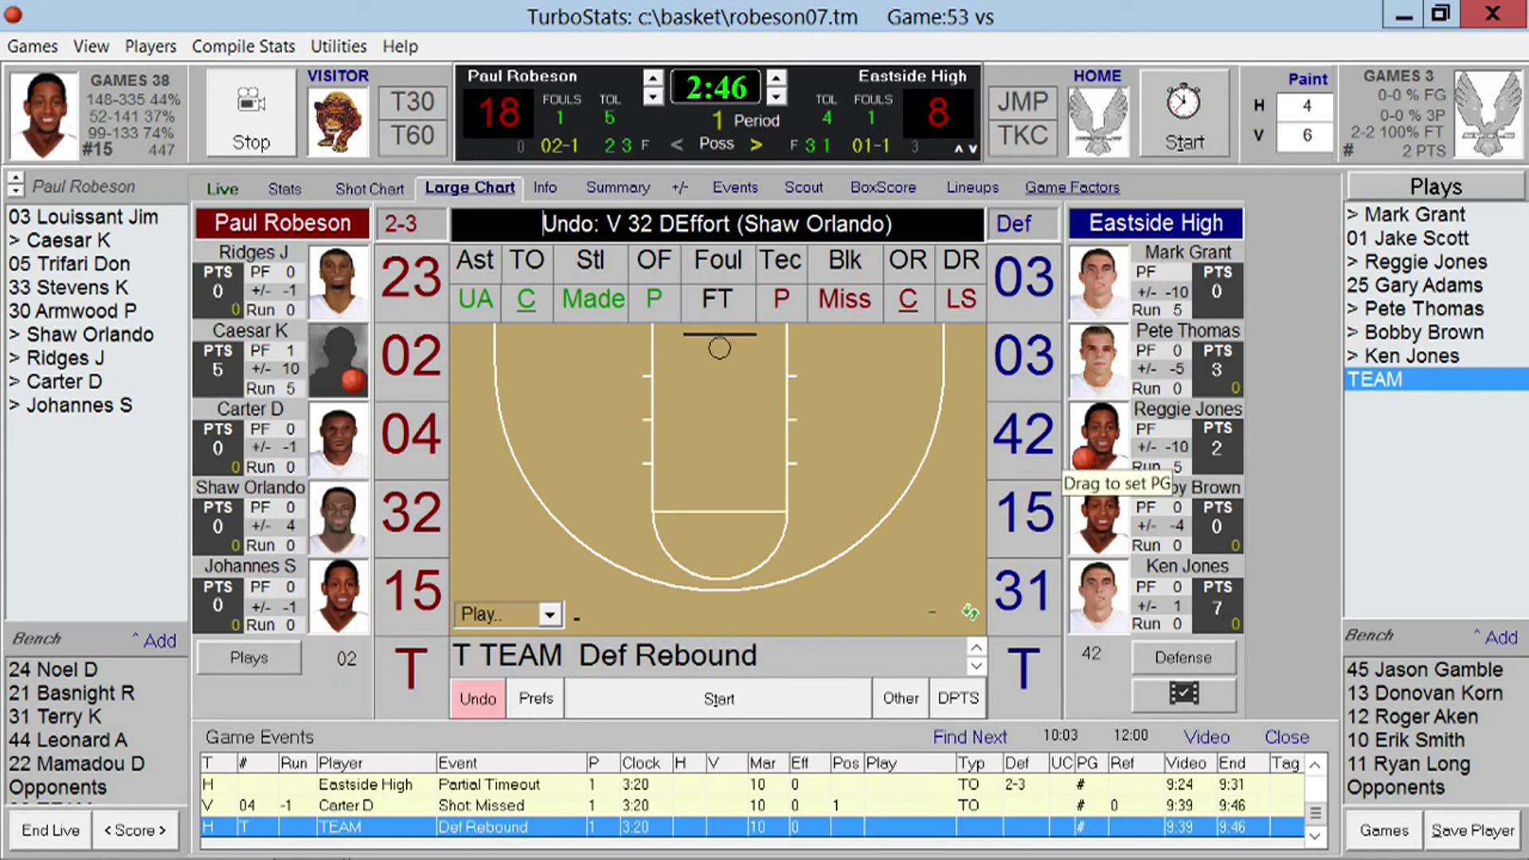
Record an unassisted made 3-point shot from the court's left wing by Paul Robeson's number 32 and two 1-point team scores for Eastside High.
{"action": "type", "text": "32mu"}
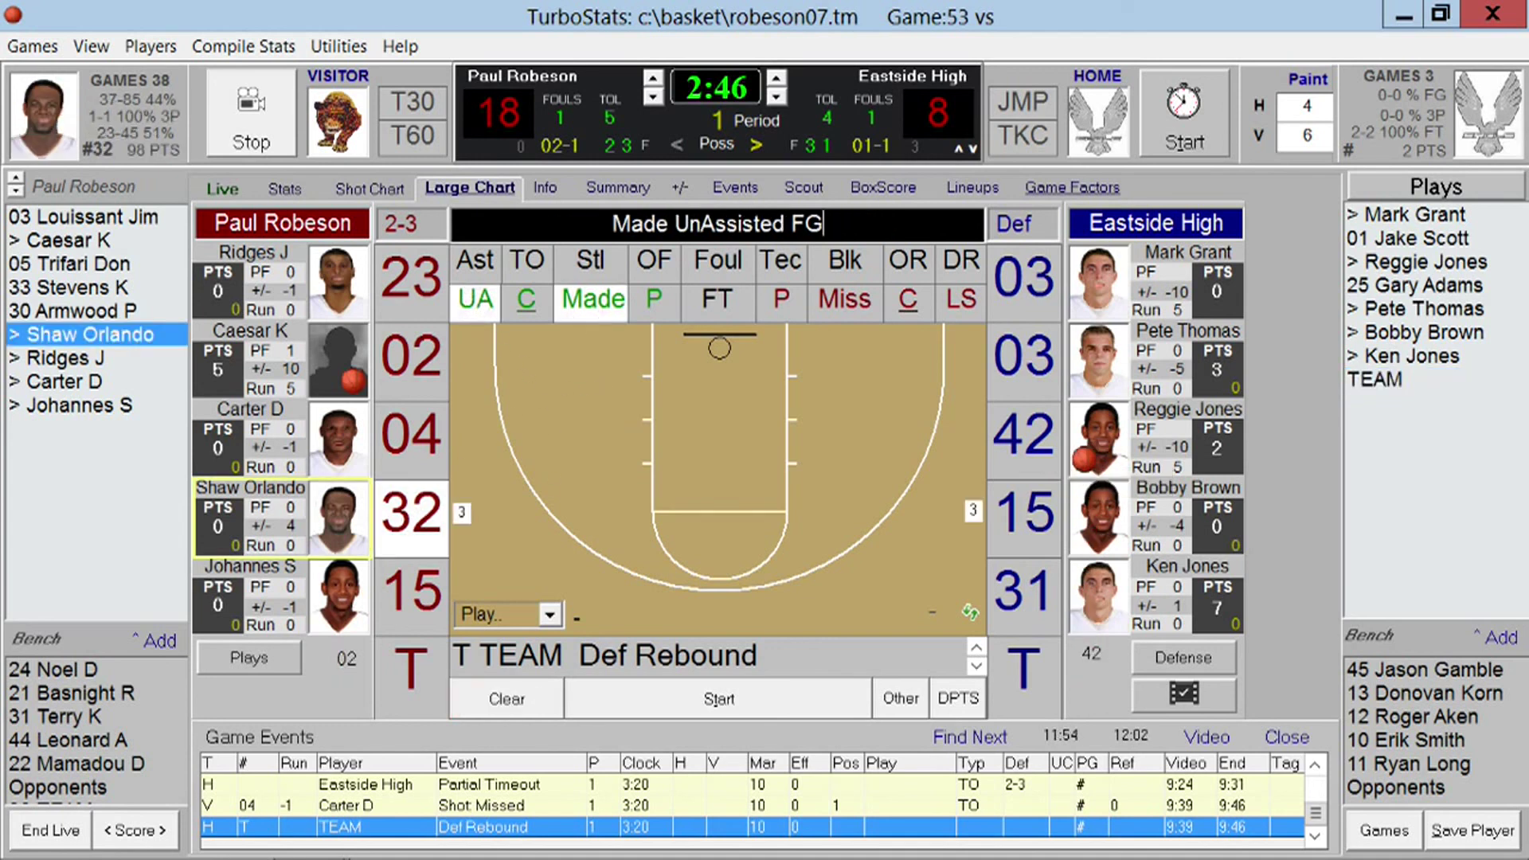
{"action": "type", "text": "3"}
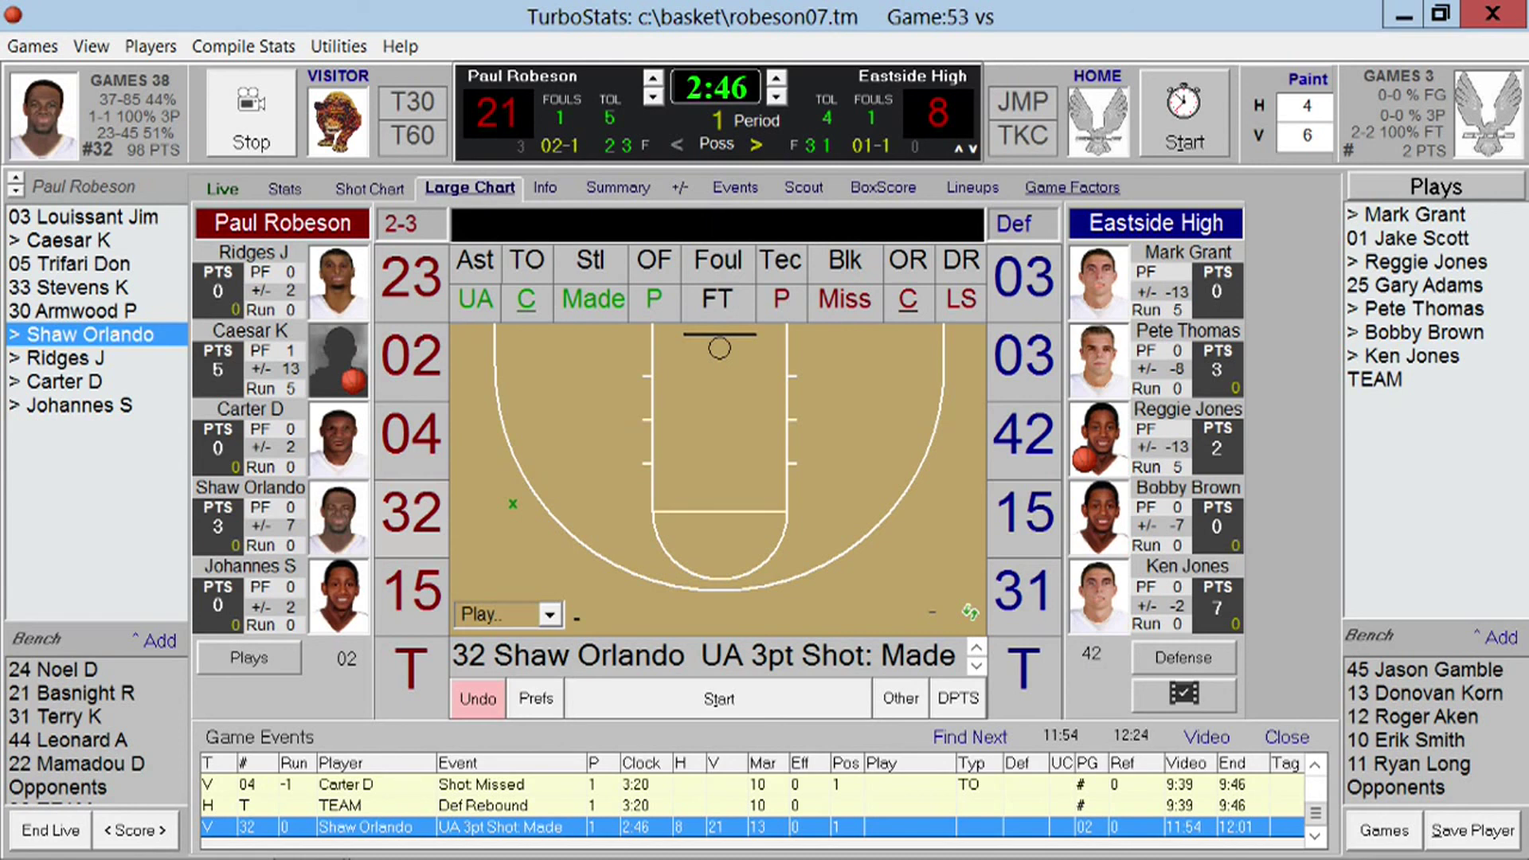
{"action": "key", "text": "t"}
{"action": "key", "text": "1"}
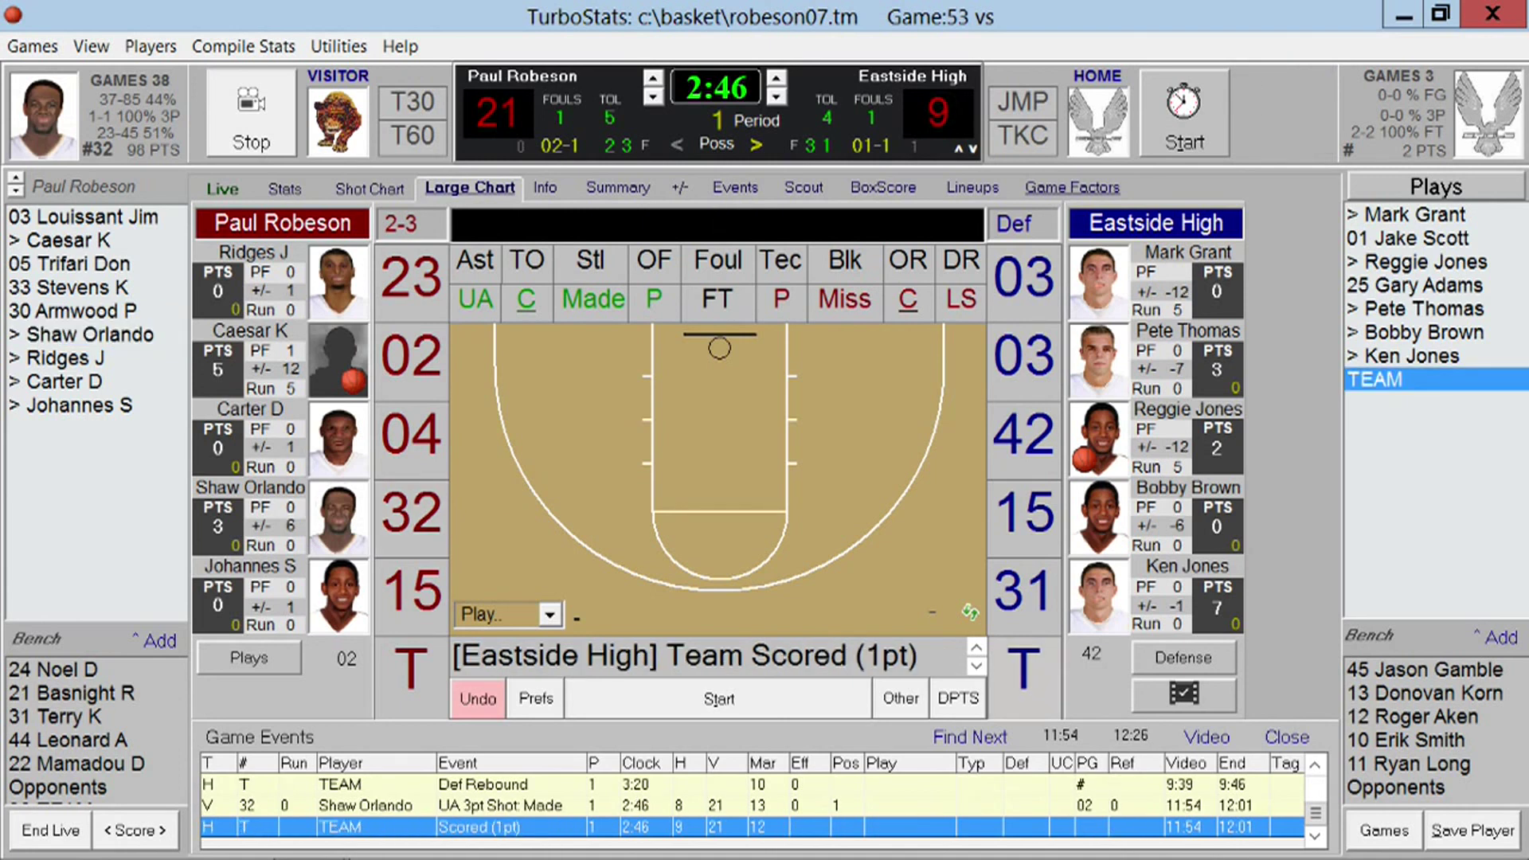
{"action": "key", "text": "t"}
{"action": "key", "text": "1"}
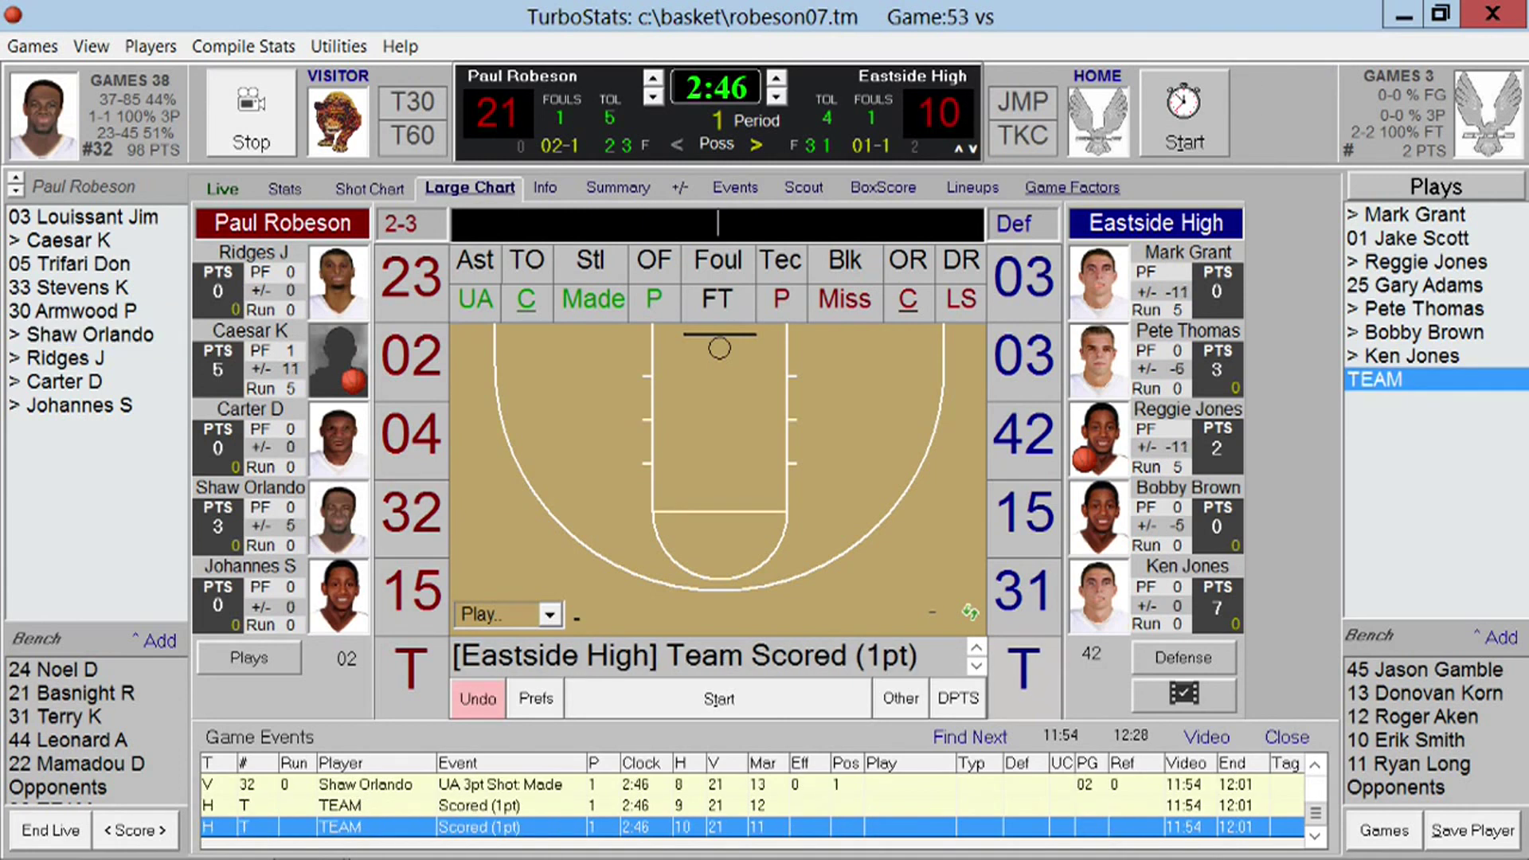